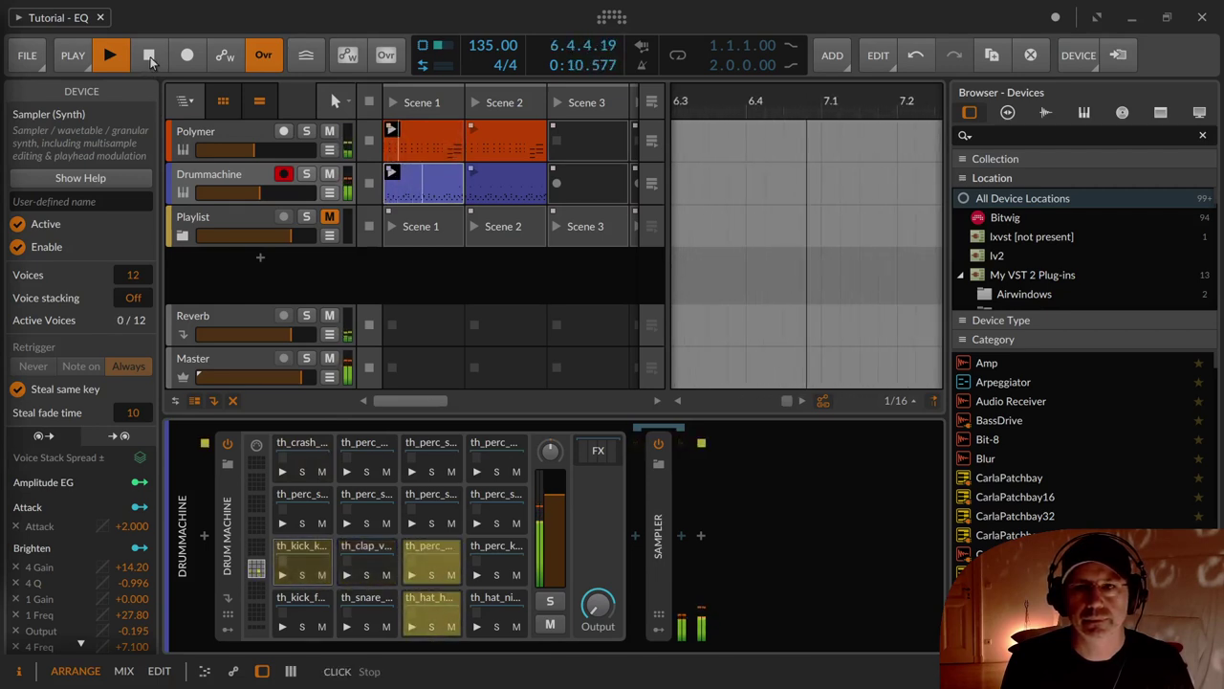
Step: Stop the playback and look briefly at the devices that can be inserted after the Sampler
left_click(150, 61)
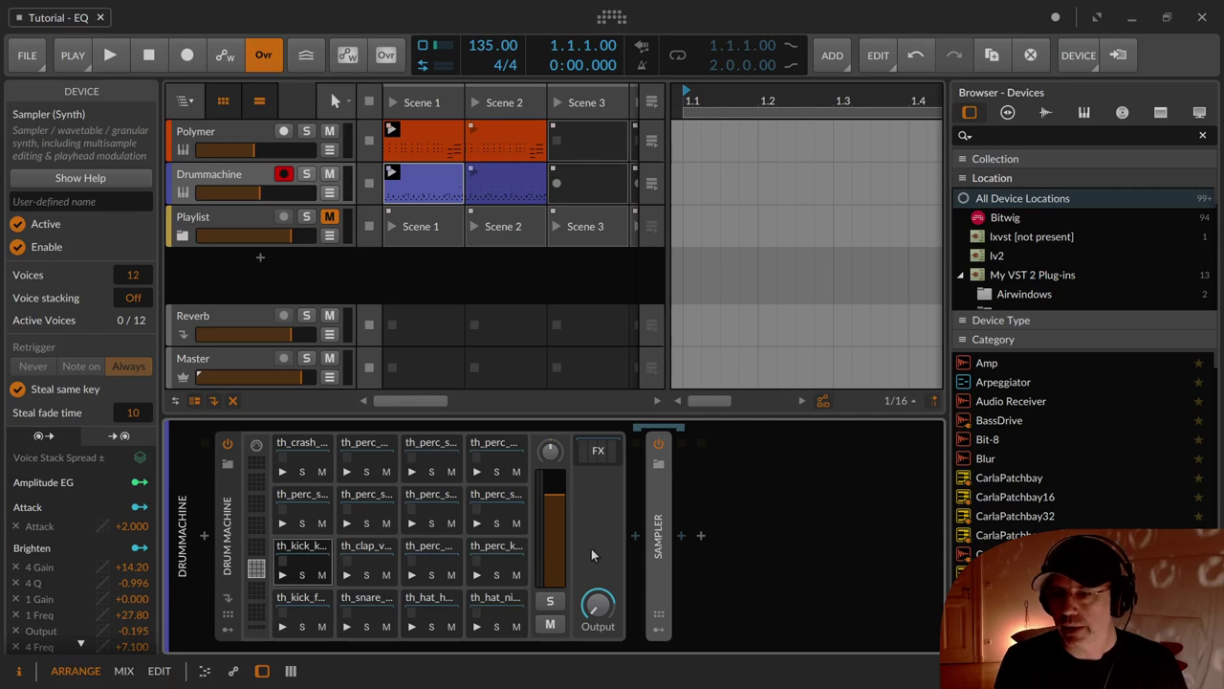
left_click(681, 537)
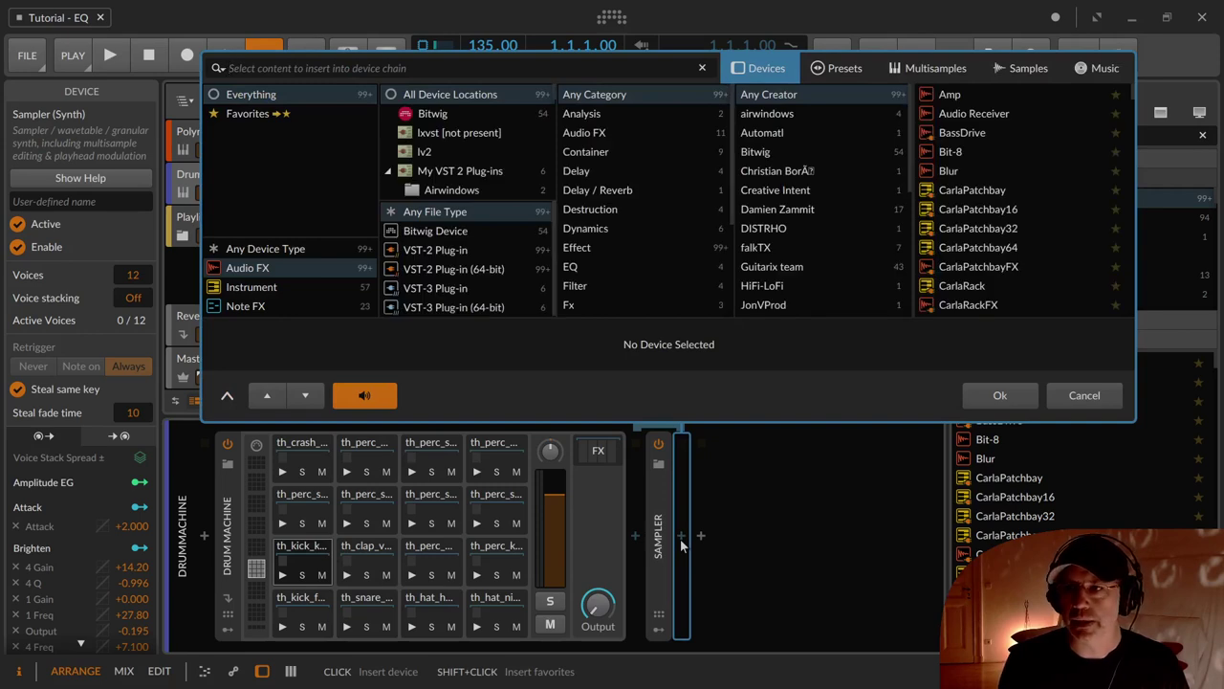
key("Escape")
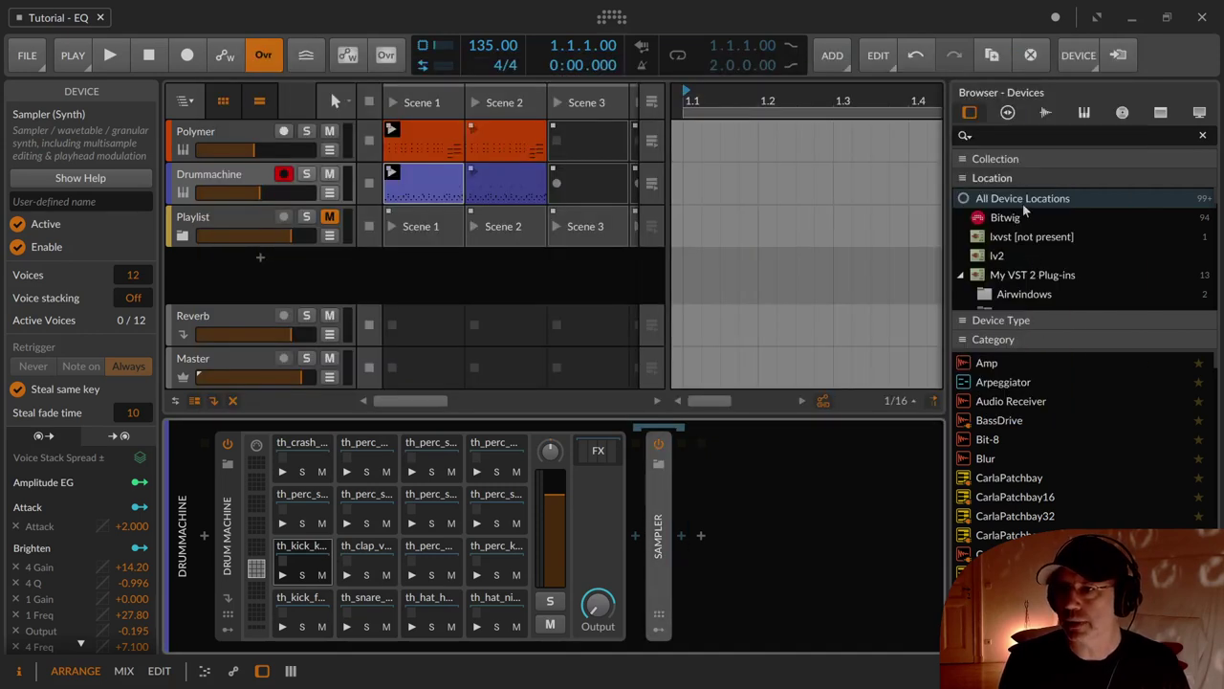
Step: Filter the device browser to the EQ category and insert EQ+ after the Sampler in the kick pad's chain
left_click(1012, 178)
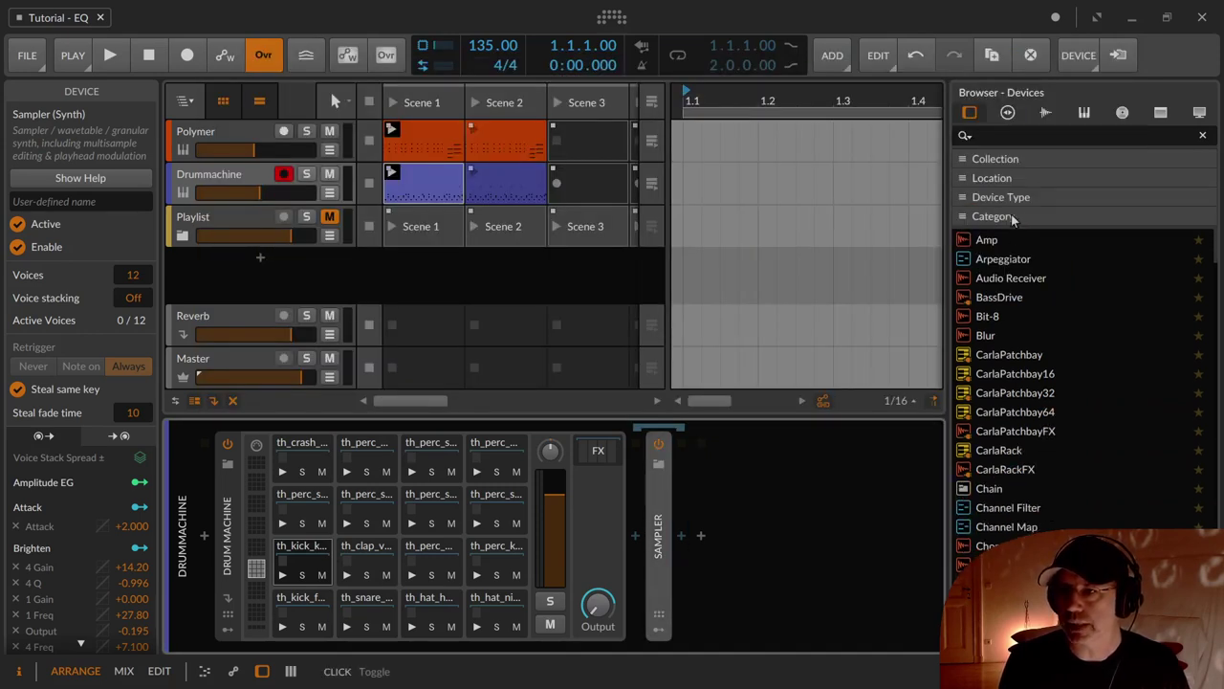
left_click(1010, 217)
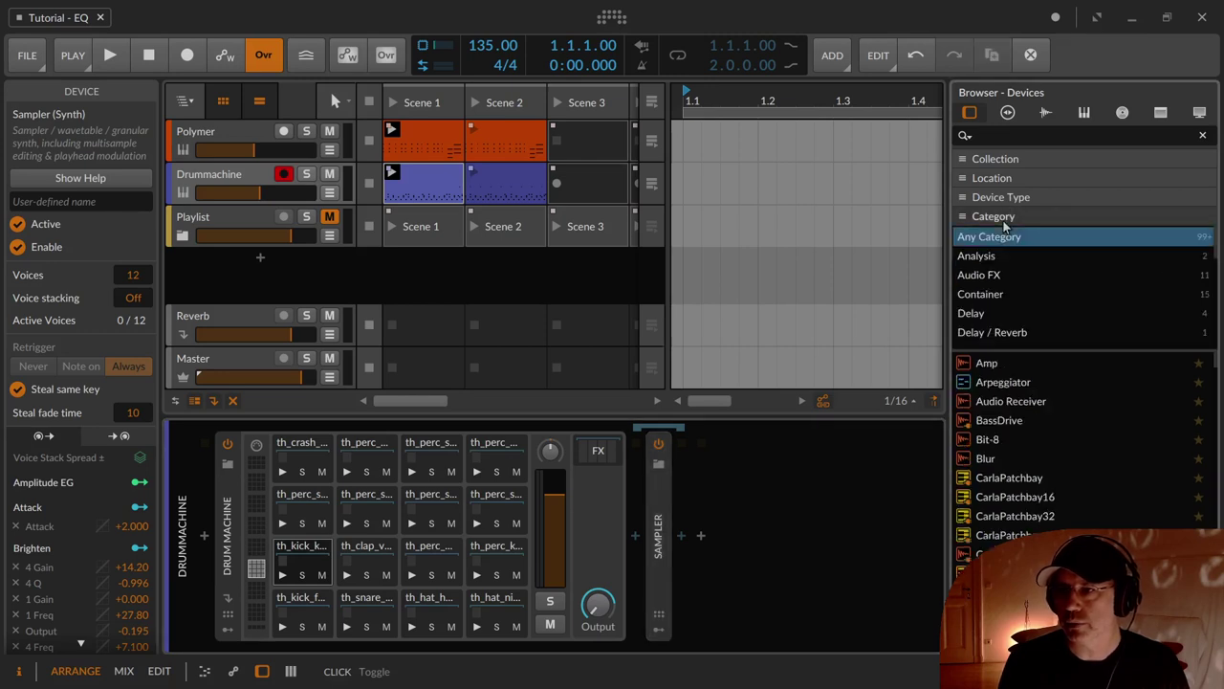
scroll(987, 303, "down", 2)
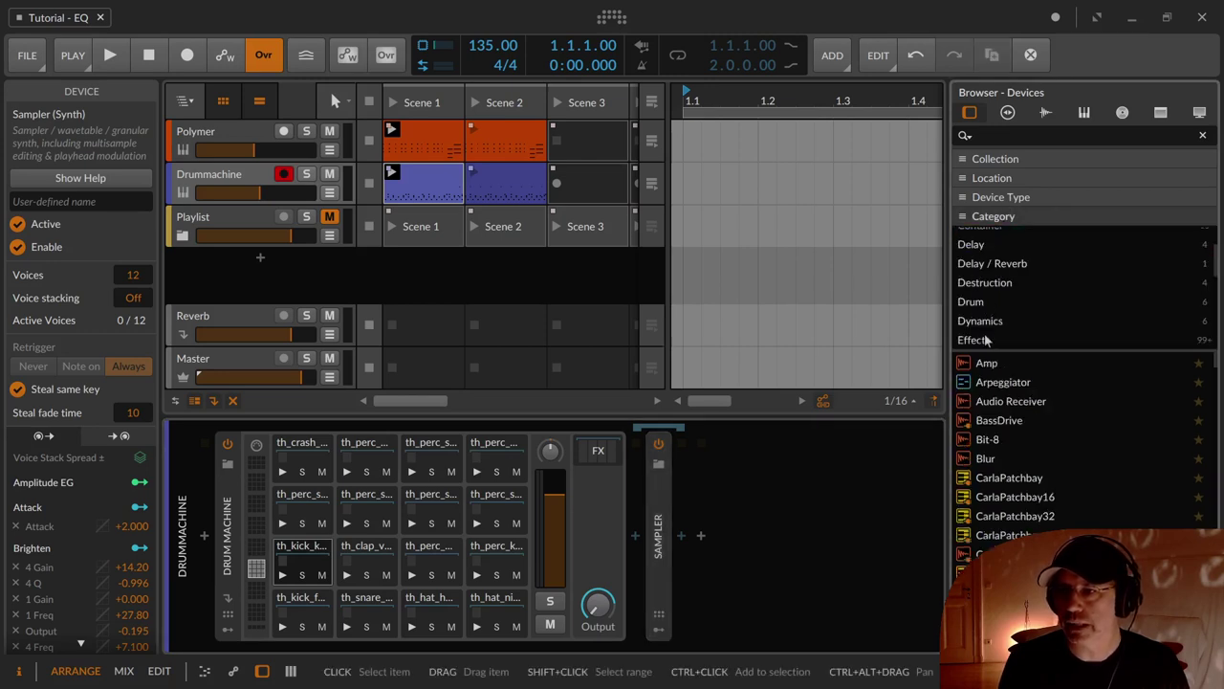
scroll(985, 304, "down", 1)
left_click(978, 293)
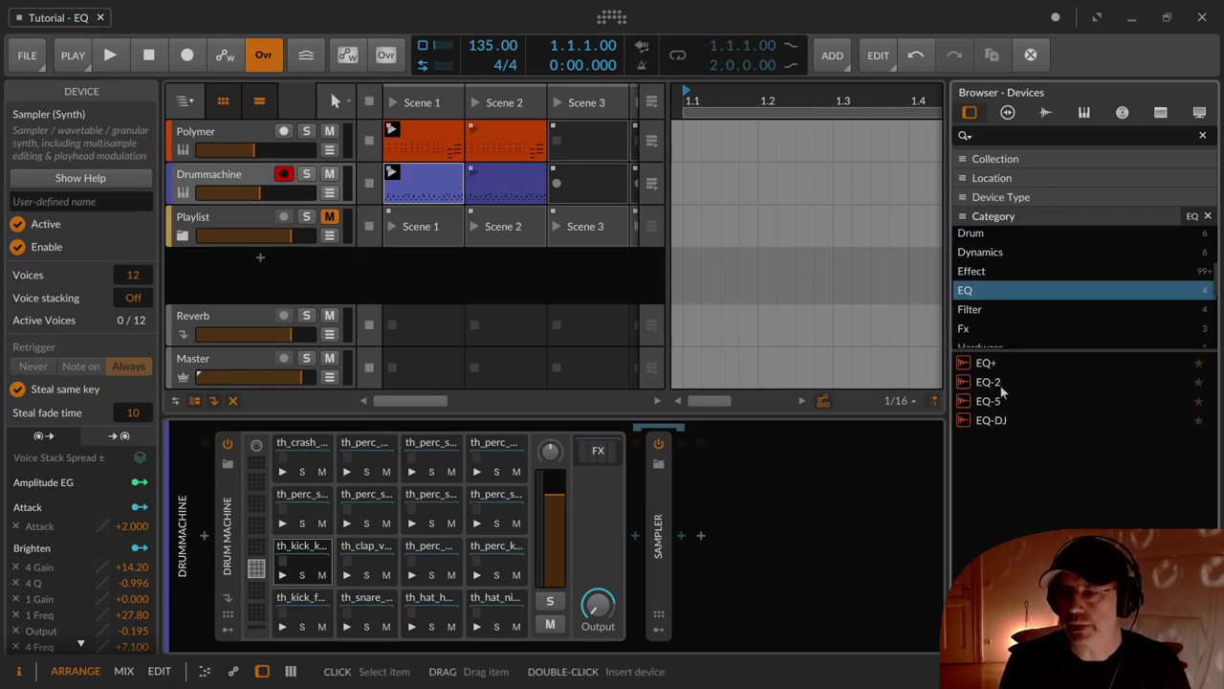
left_click(988, 363)
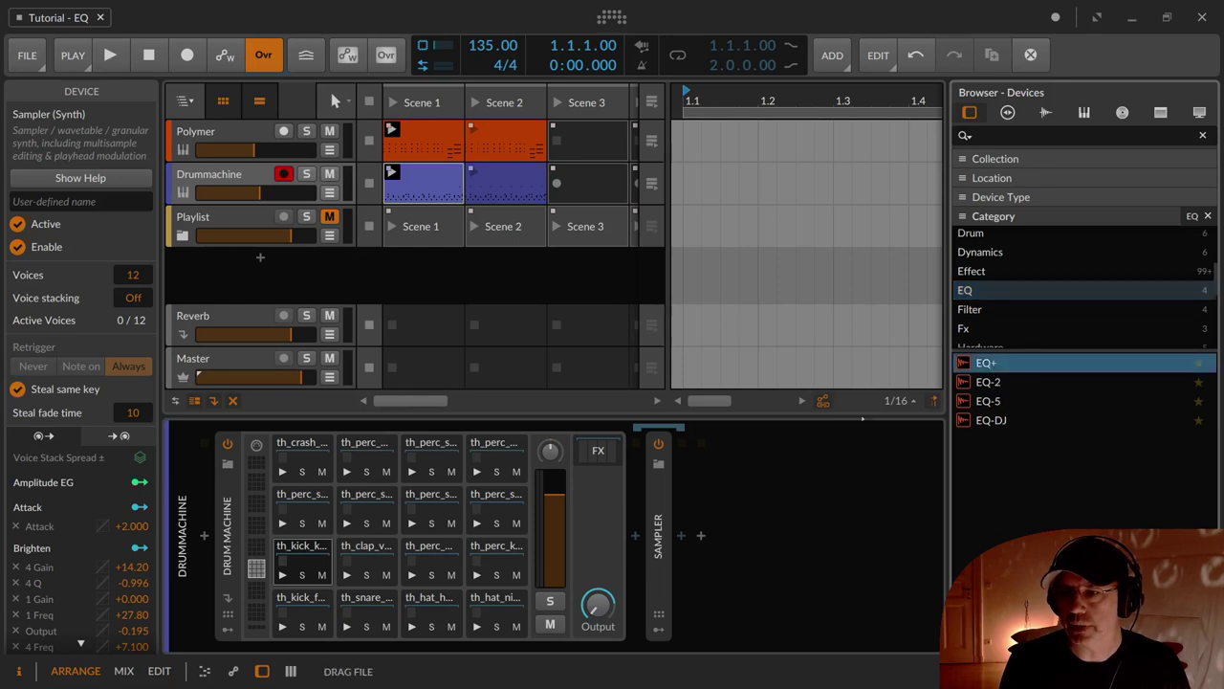
left_click(683, 534)
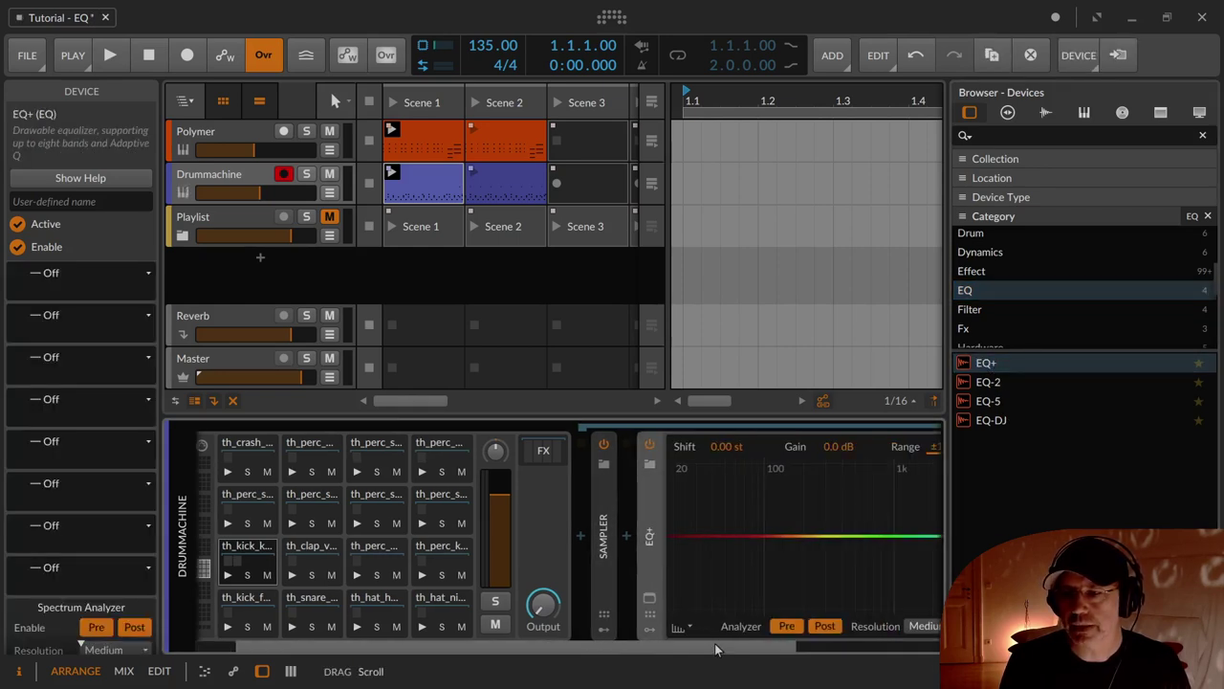
Step: Examine EQ+'s expanded view, remote controls and modulator slots, closing each one again
left_click_drag(746, 647, 899, 648)
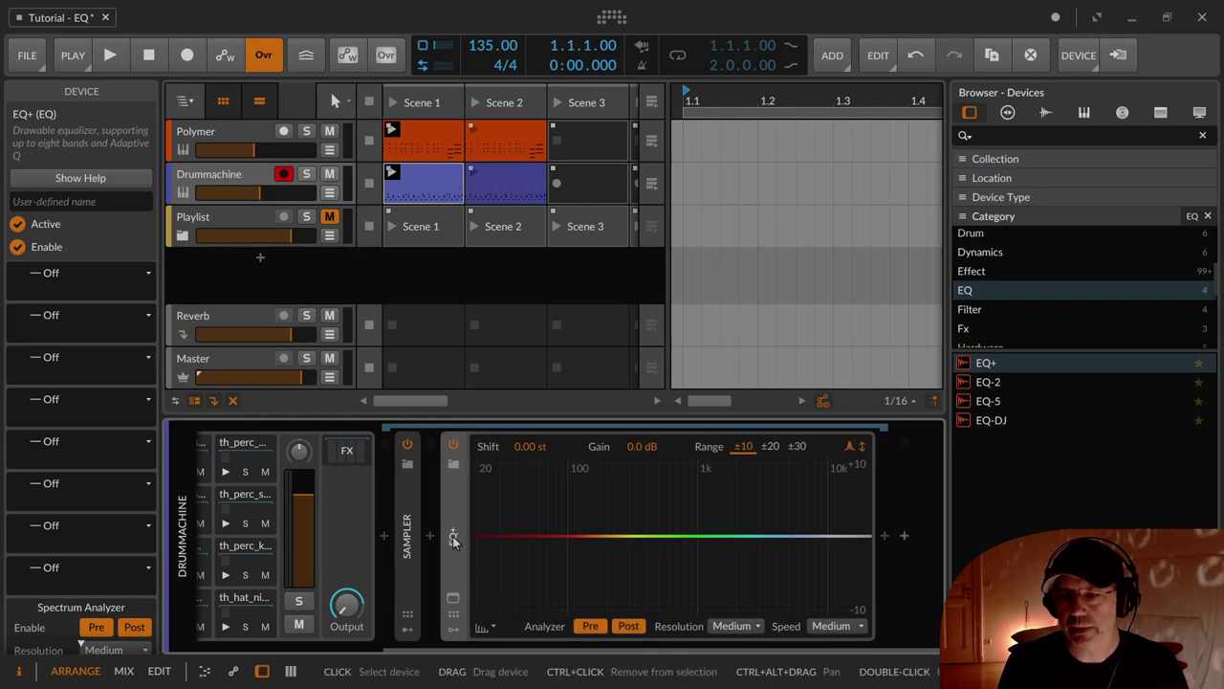
left_click(453, 598)
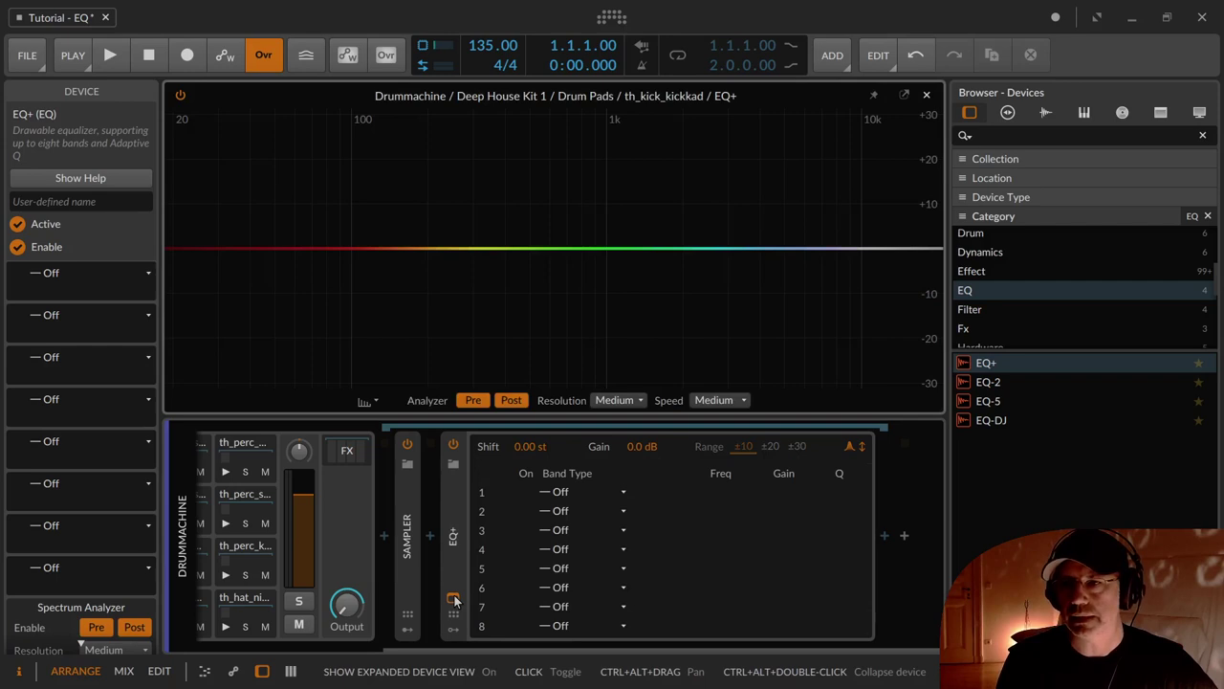
left_click(453, 599)
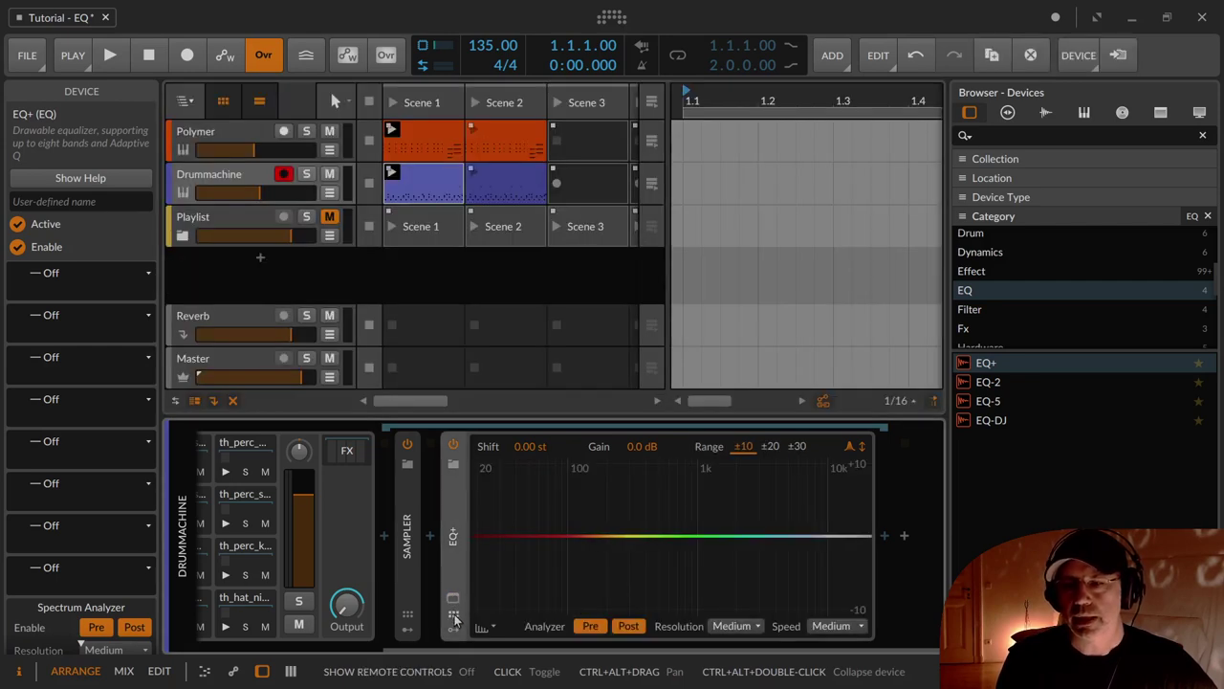
left_click(455, 620)
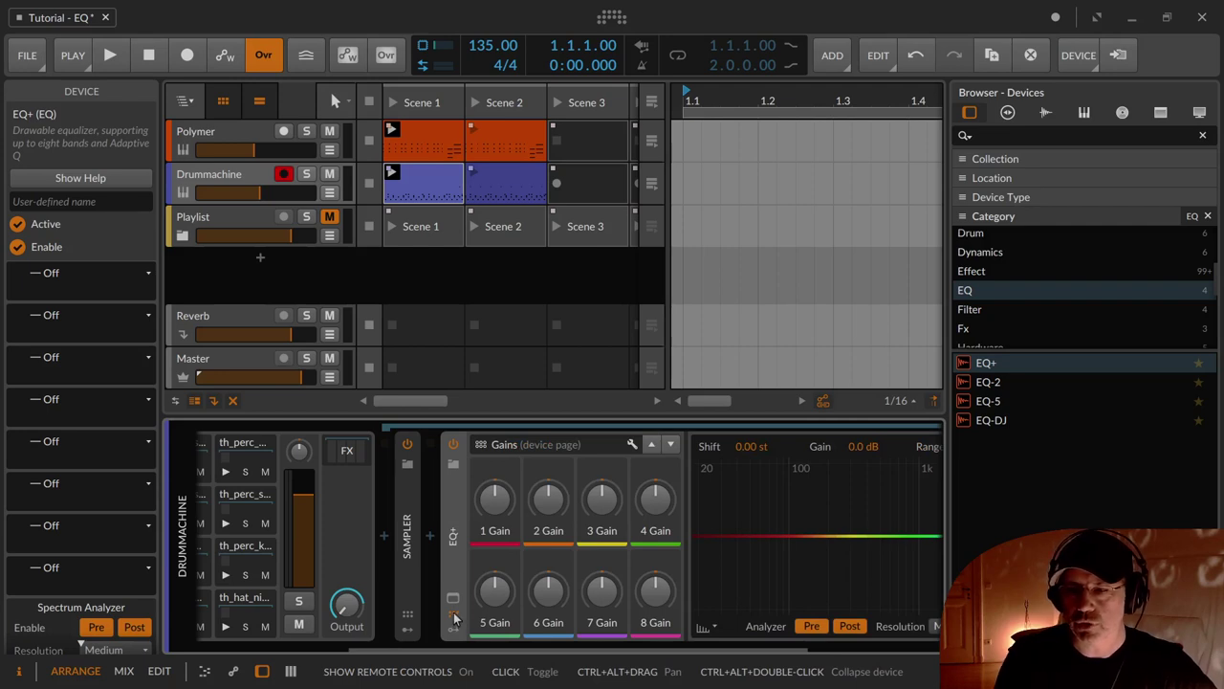
left_click(454, 618)
left_click(454, 629)
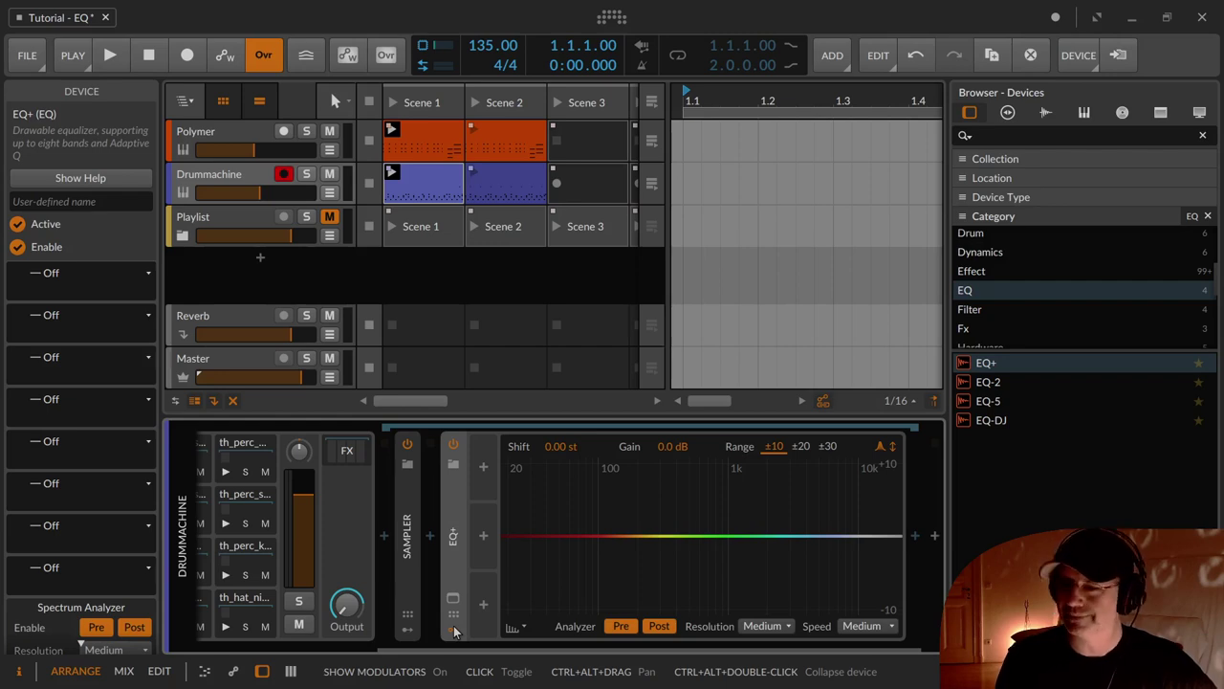
left_click(455, 630)
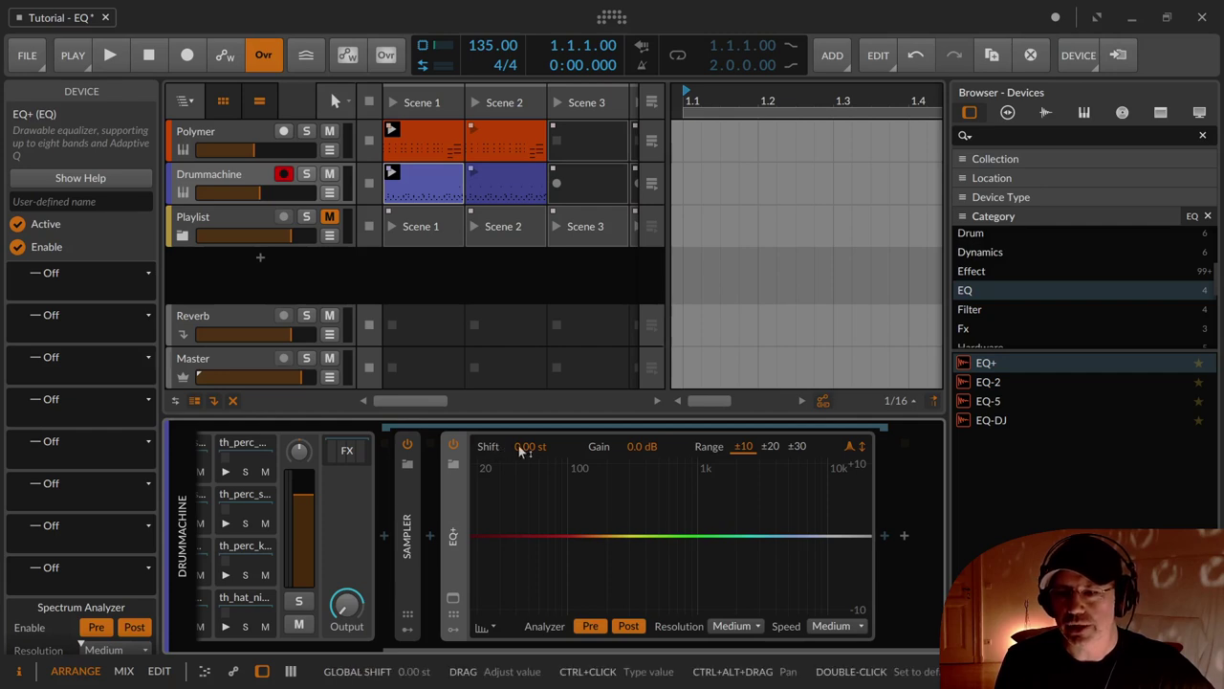
Step: Try and reset the EQ+ Shift value, and add bell bands at about 48.8 Hz with +1.9 dB and 475 Hz with -4.6 dB
mouse_move(531, 452)
left_mouse_down()
mouse_move(531, 411)
mouse_move(531, 437)
left_mouse_up()
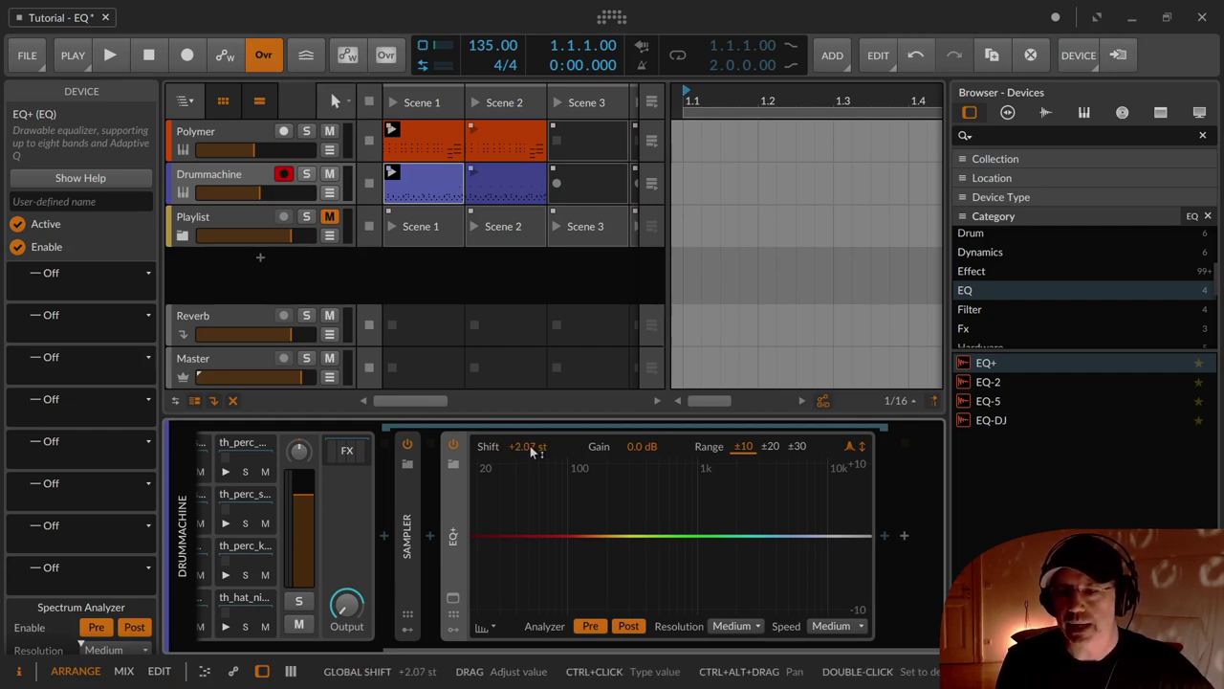
double_click(531, 448)
left_click_drag(526, 536, 527, 522)
left_click_drag(617, 541, 654, 569)
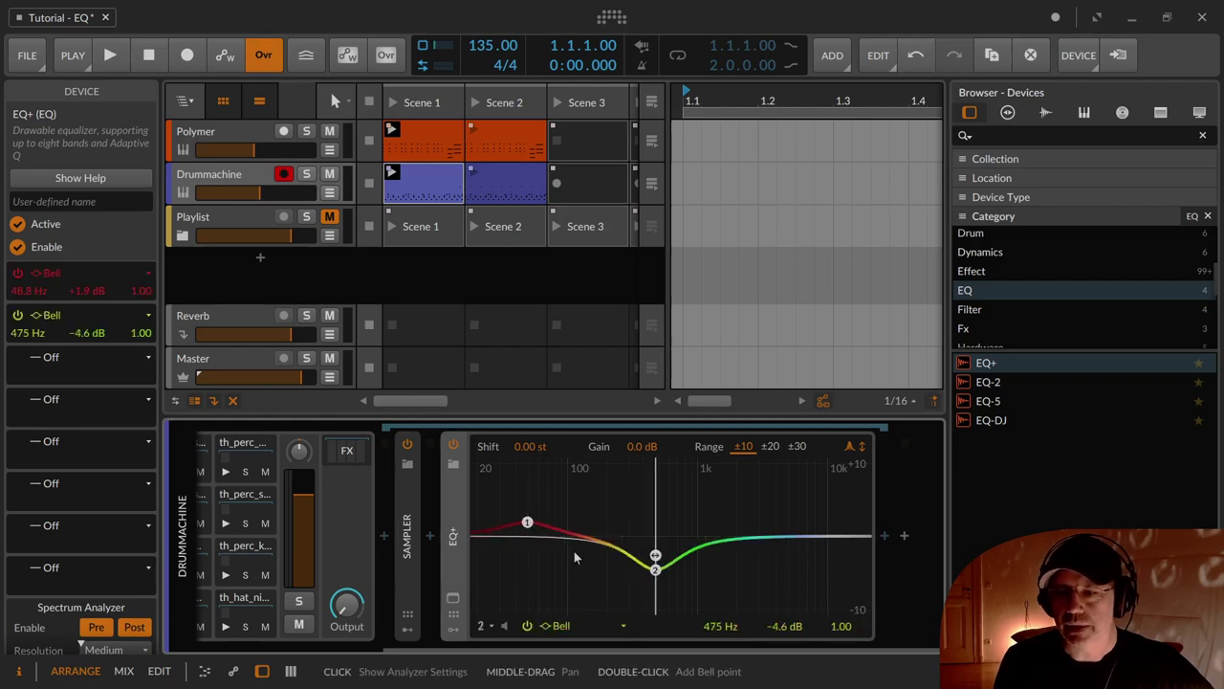
Step: Shift both bell bands up and down to about +4.73 st, and reset the shift to 0.00 st
left_click_drag(530, 446, 529, 290)
left_click_drag(530, 446, 529, 507)
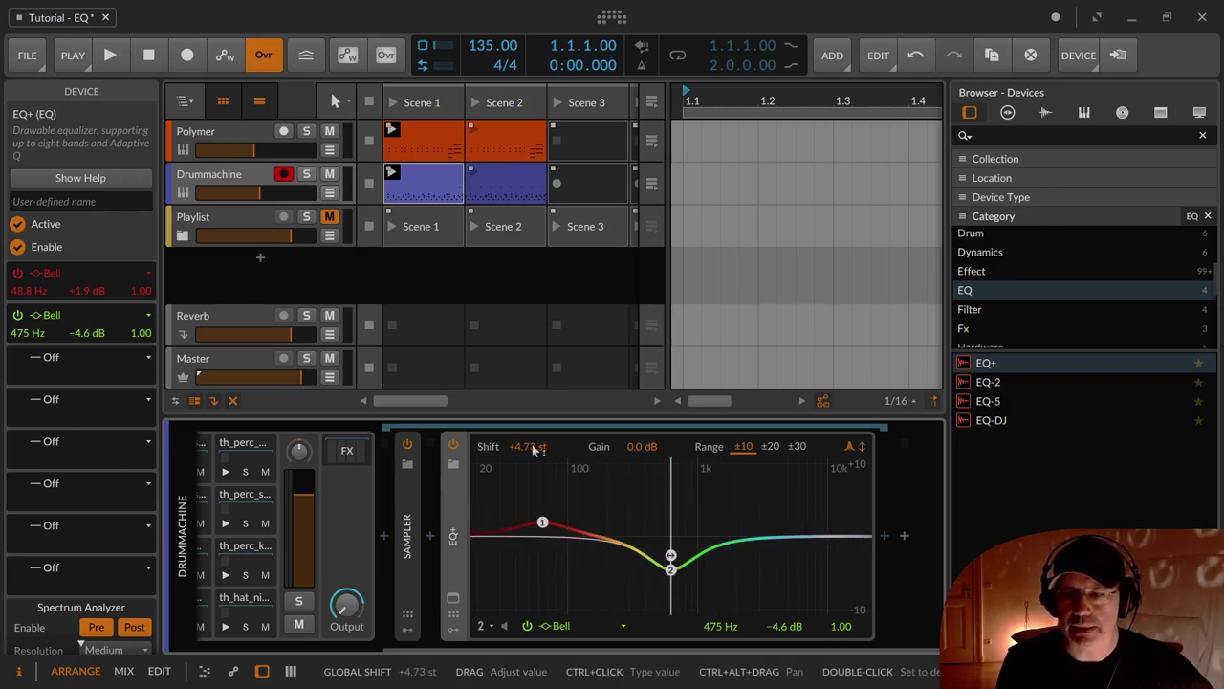
double_click(536, 450)
Step: Remove both bell bands from the EQ+ curve
double_click(527, 523)
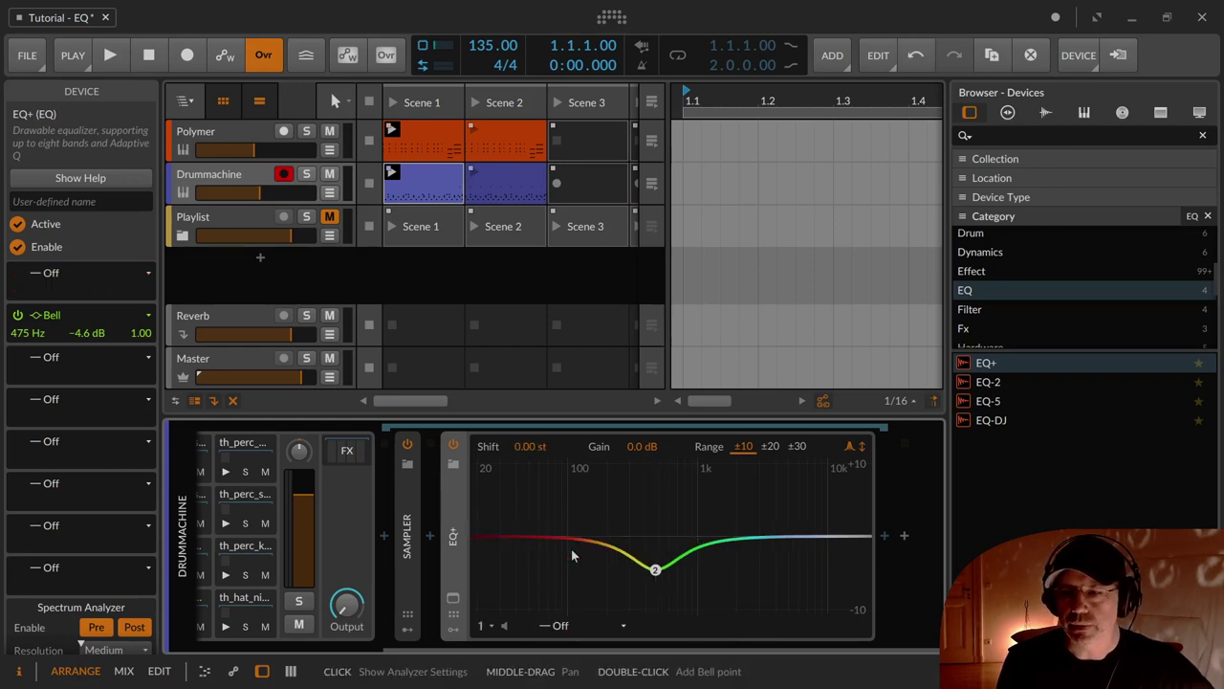
double_click(660, 573)
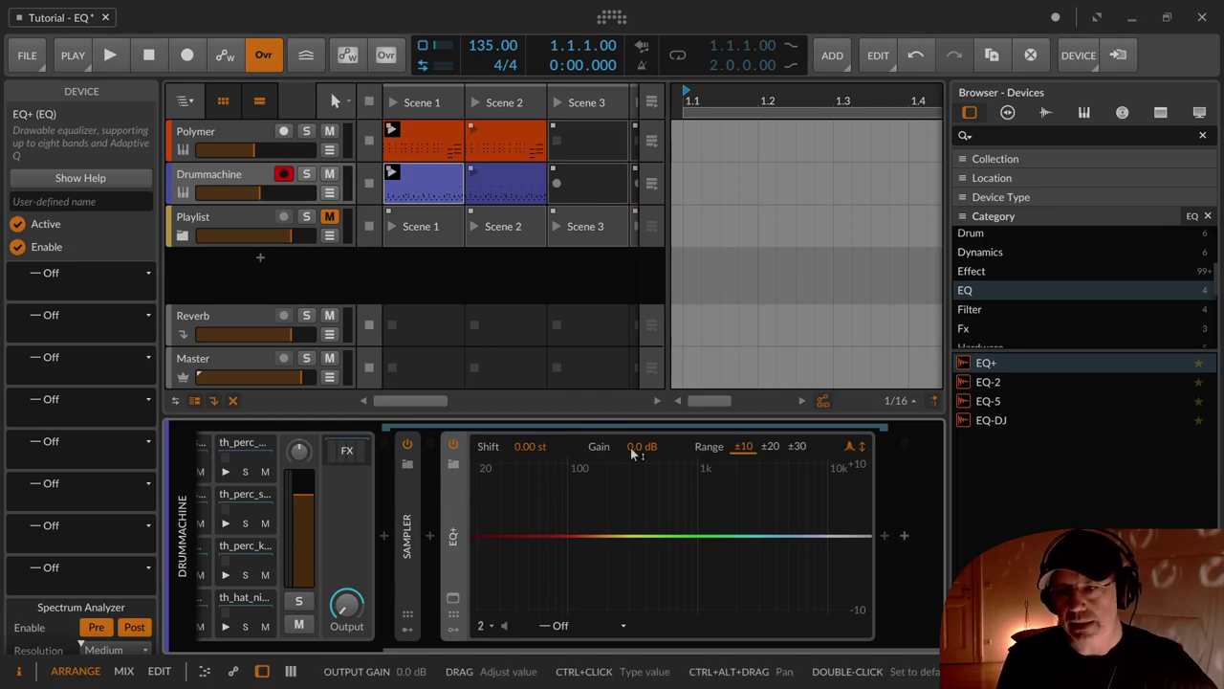
Step: Lower the EQ+ output gain to about -13.7 dB and reset it to 0.0 dB
left_click_drag(638, 452, 639, 500)
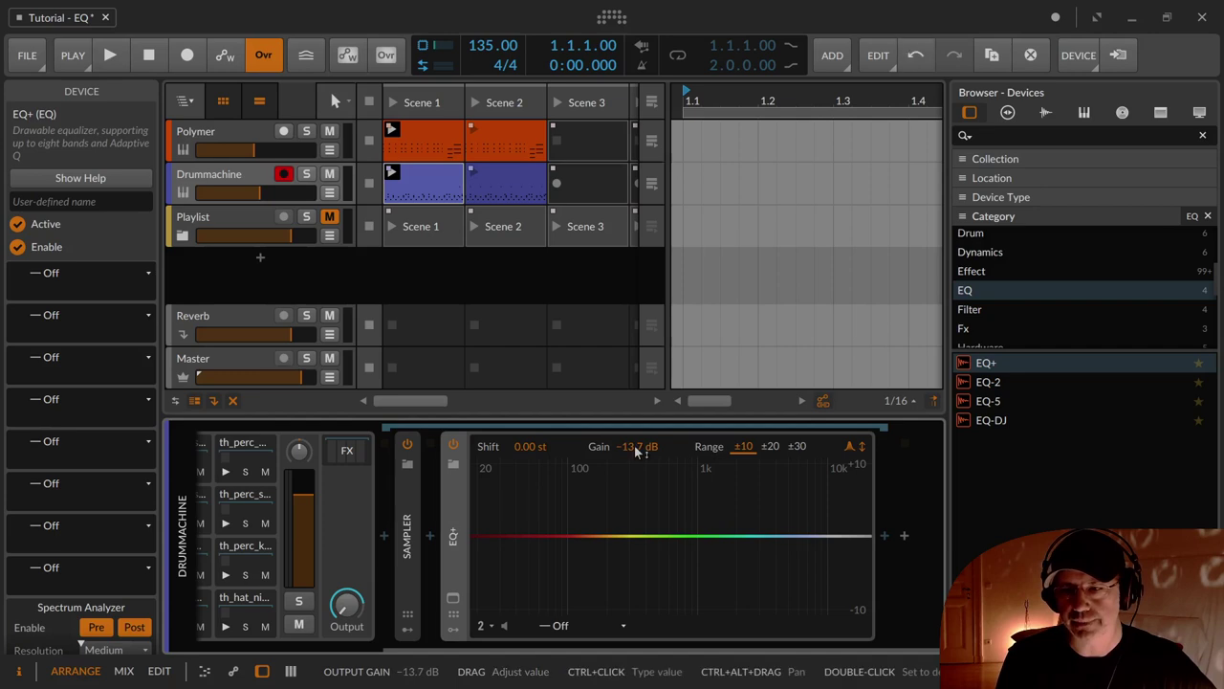
double_click(639, 446)
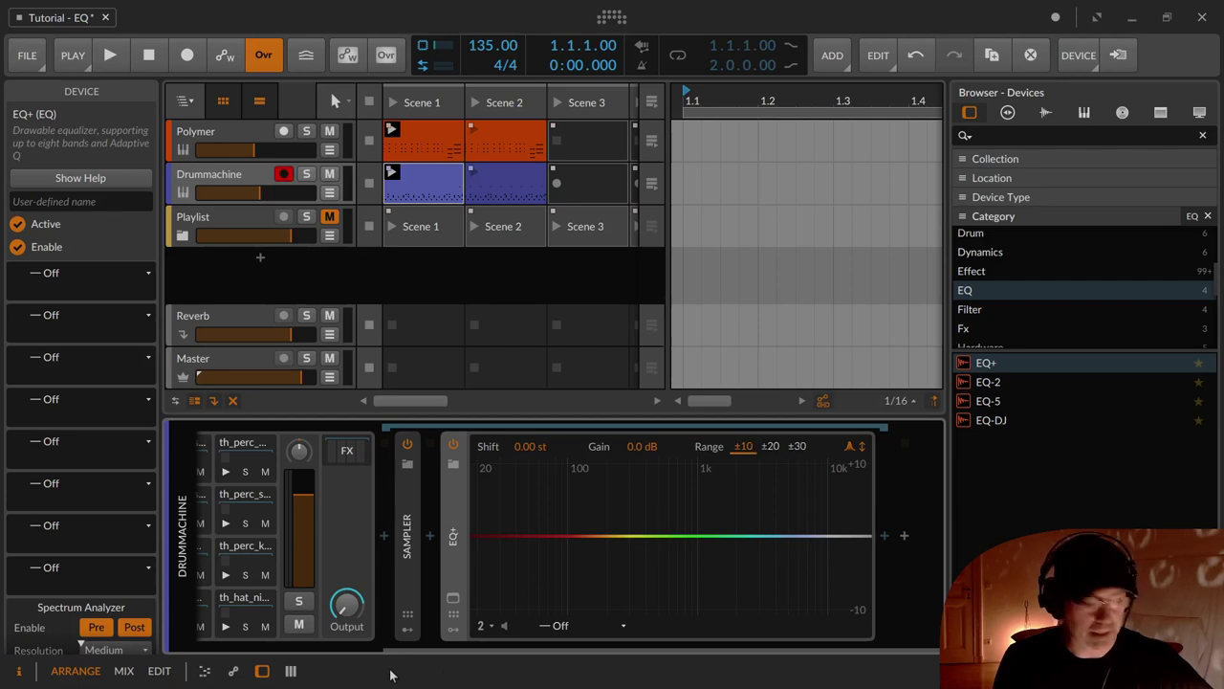
Step: Try the ±20 and ±30 display ranges of EQ+ and return to ±10
left_click(770, 447)
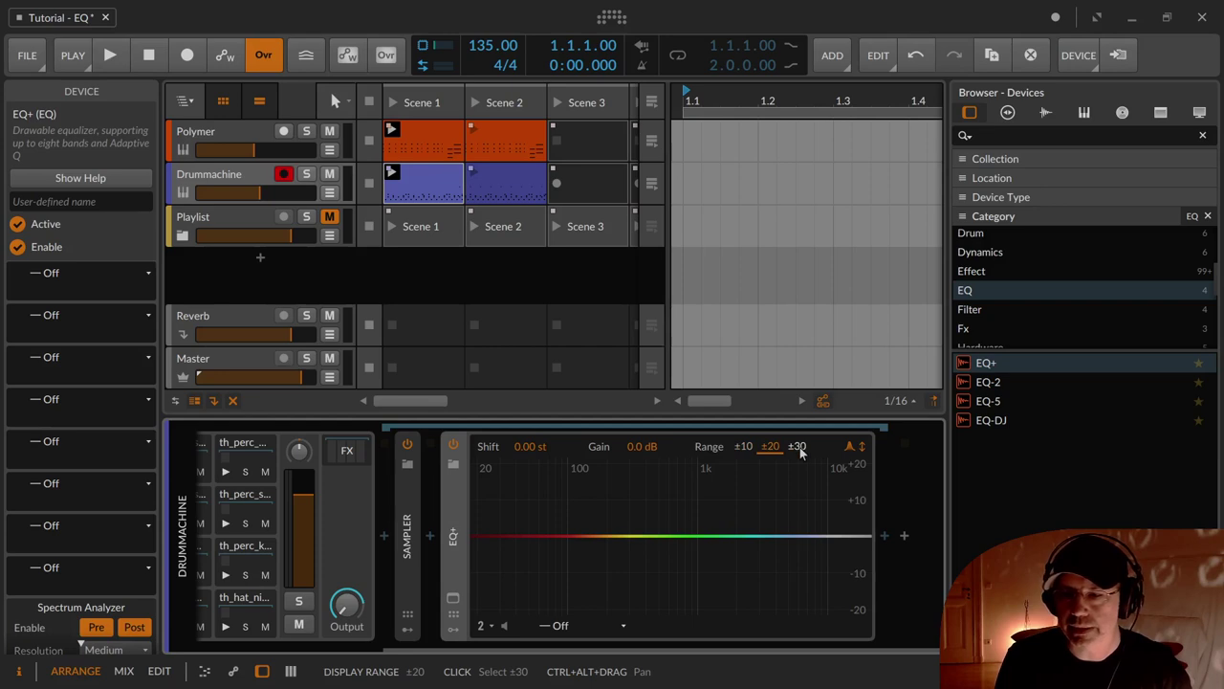
left_click(797, 447)
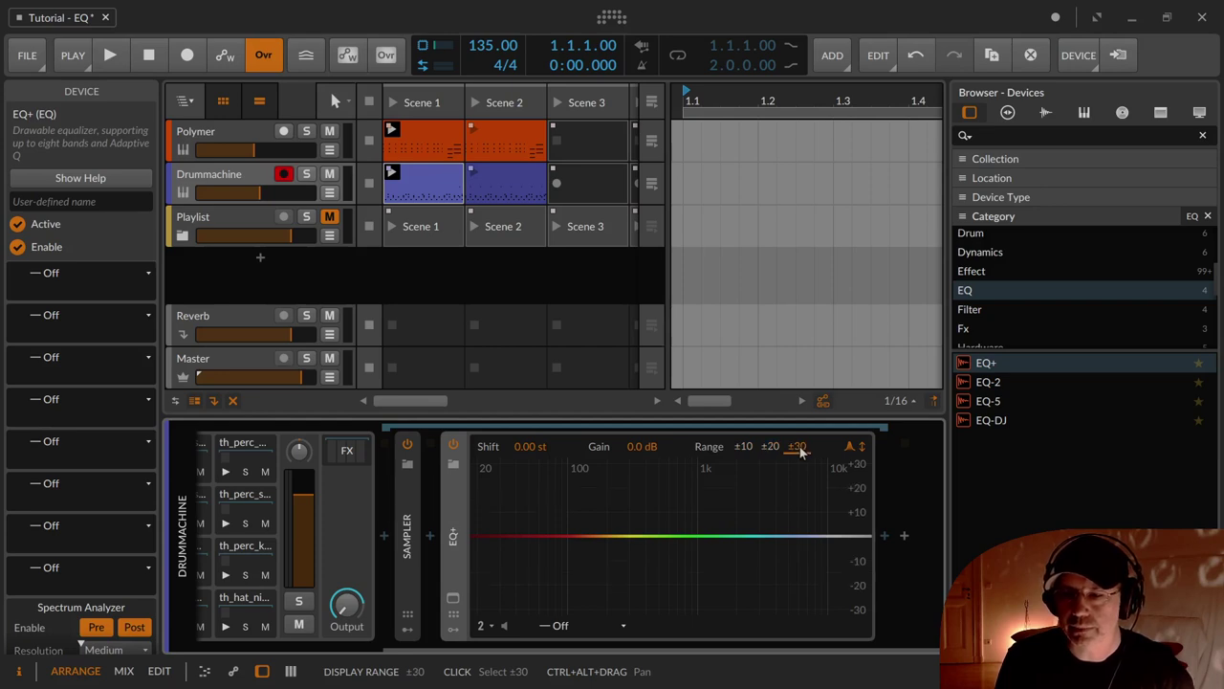
left_click(743, 447)
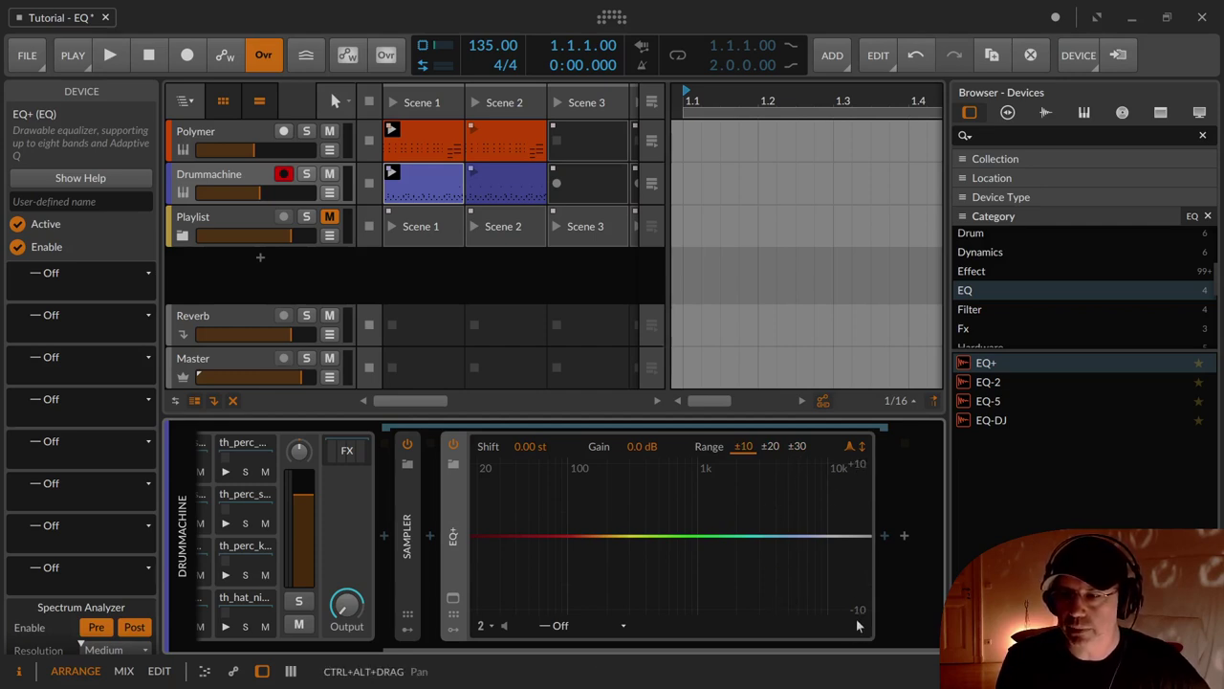
Step: Add a bell band at about 2.13 kHz in the ±20 range, and set its gain to +10.0 dB in the ±10 range
left_click(771, 447)
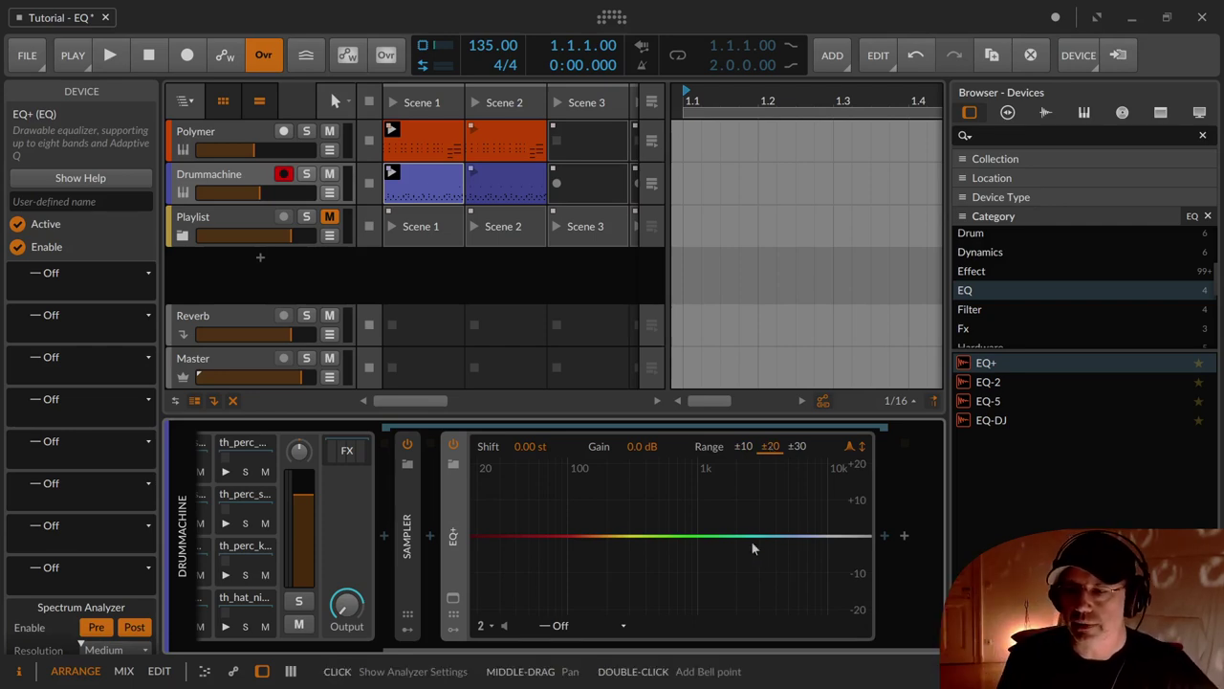
left_click_drag(741, 541, 740, 499)
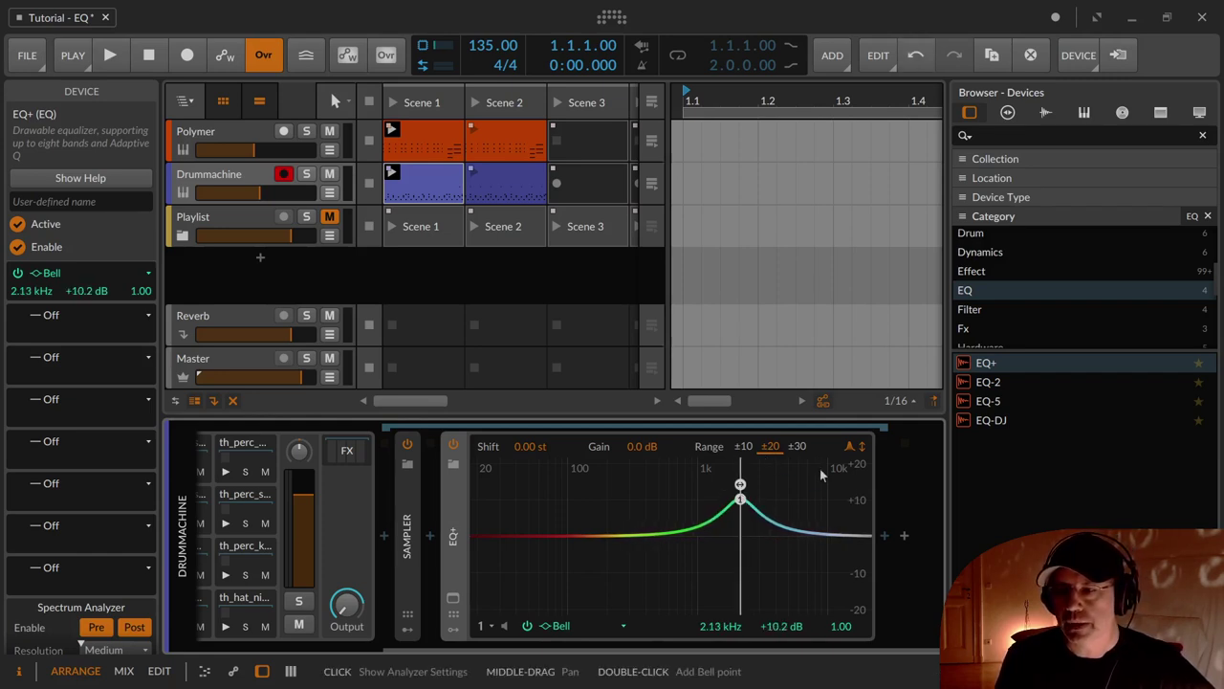
left_click(740, 448)
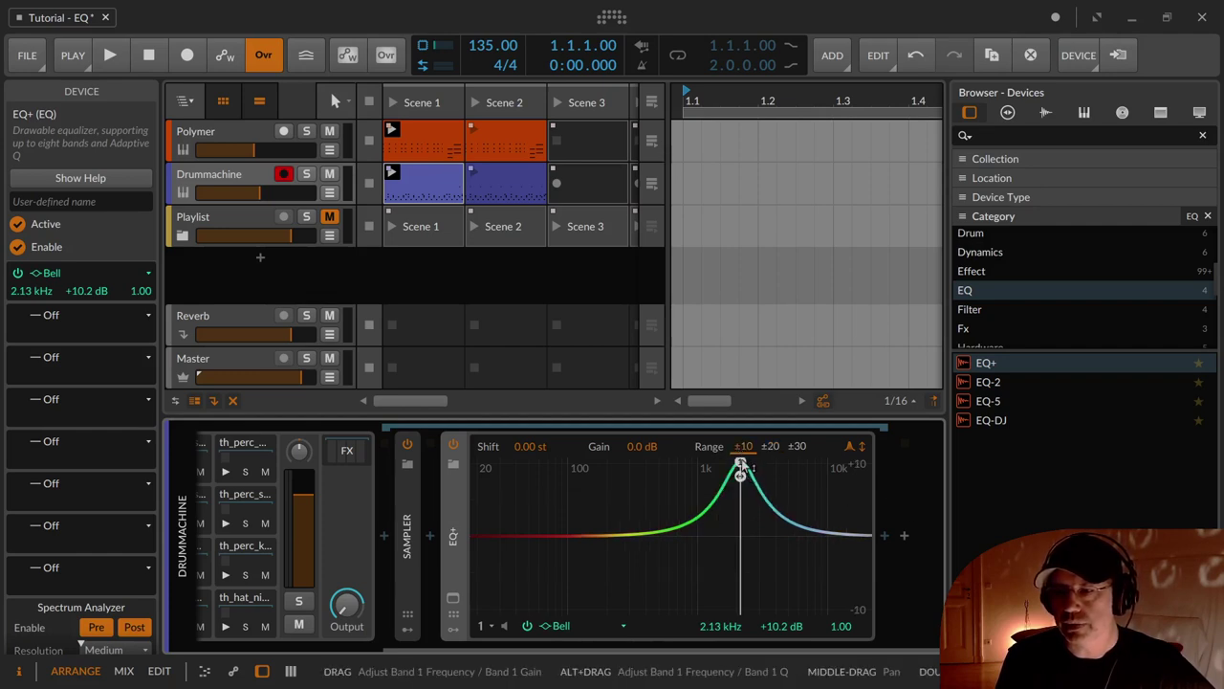
left_click_drag(743, 465, 741, 466)
Step: Raise the bell band to about +18.6 dB with Q 1.24 in the ±20 range, and to +30.0 dB at 2.00 kHz in the ±30 range
left_click(770, 446)
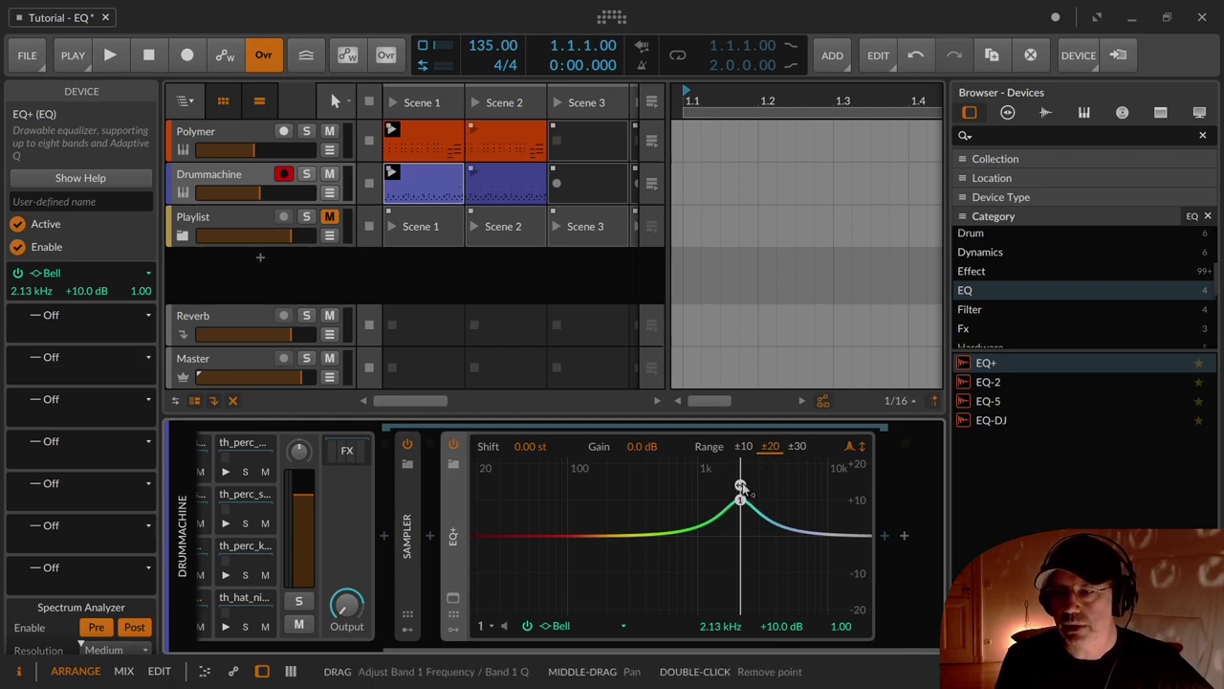
left_click_drag(741, 486, 741, 445)
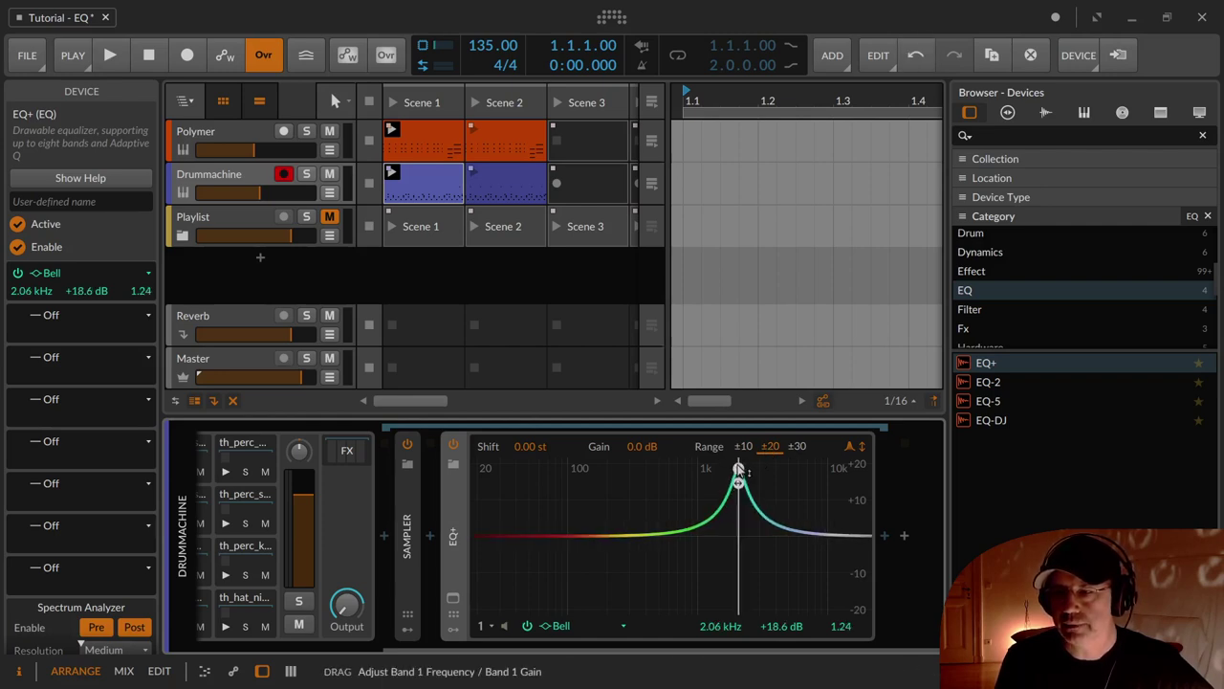
left_click(795, 449)
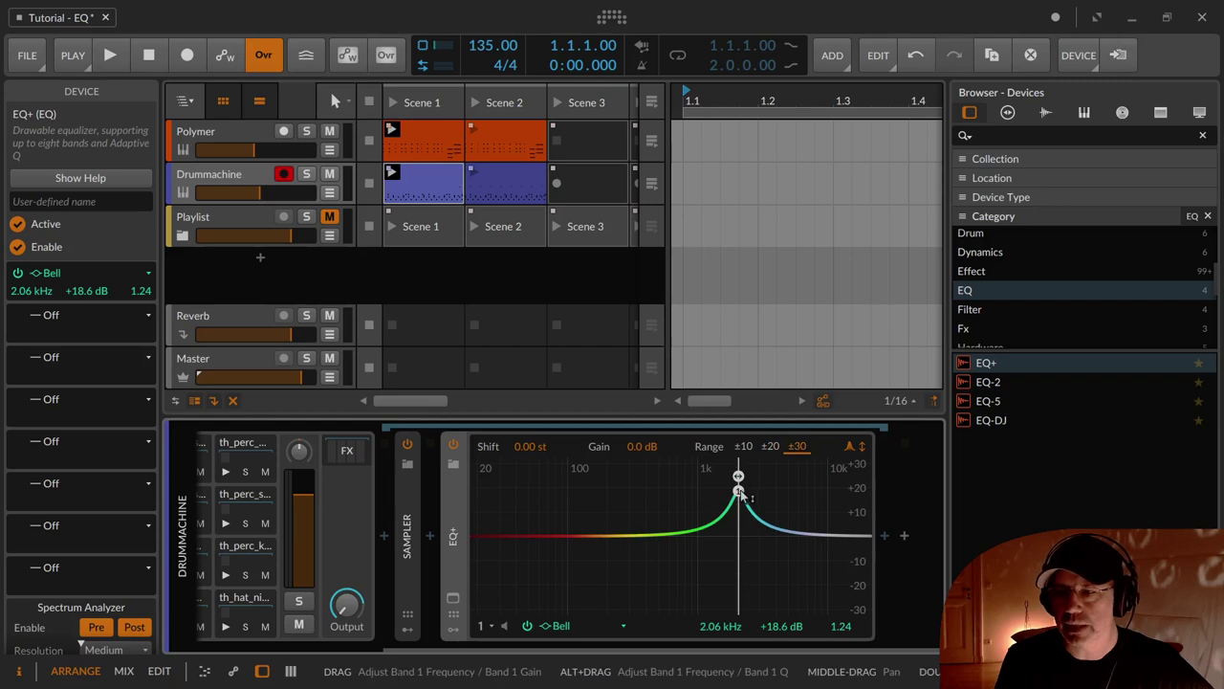
left_click_drag(748, 494, 736, 464)
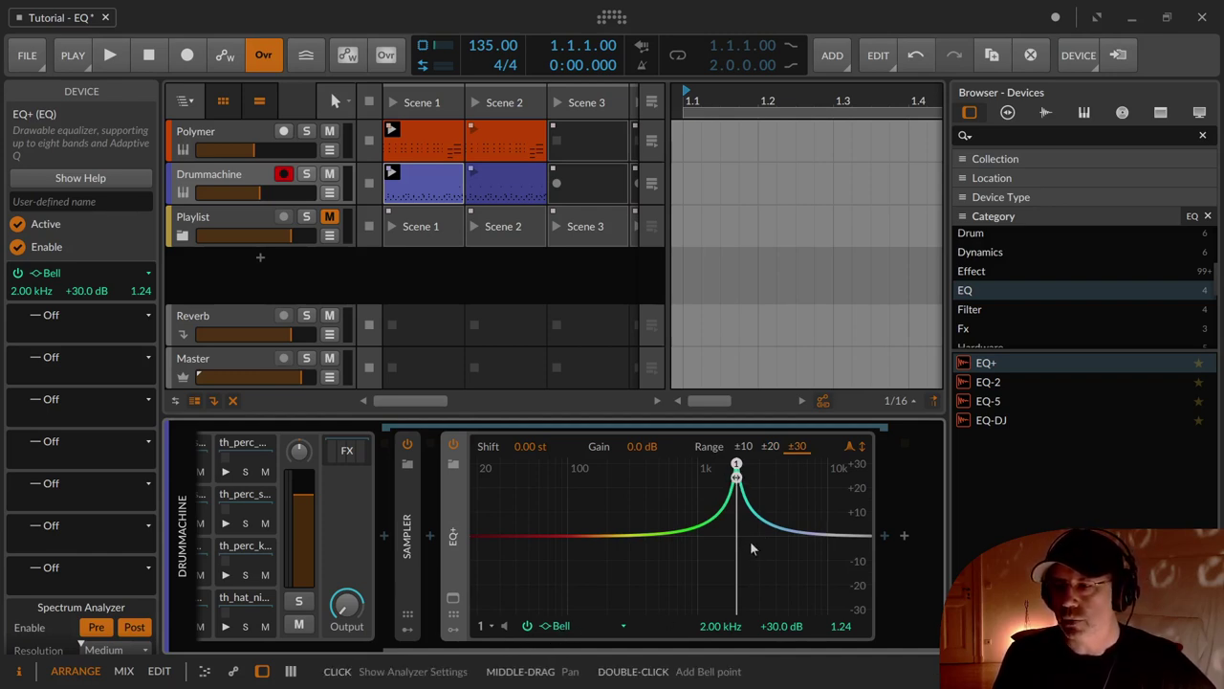
Step: Replace the bell band with one at about 1.15 kHz and +30.0 dB, and set the display range to ±10
double_click(736, 474)
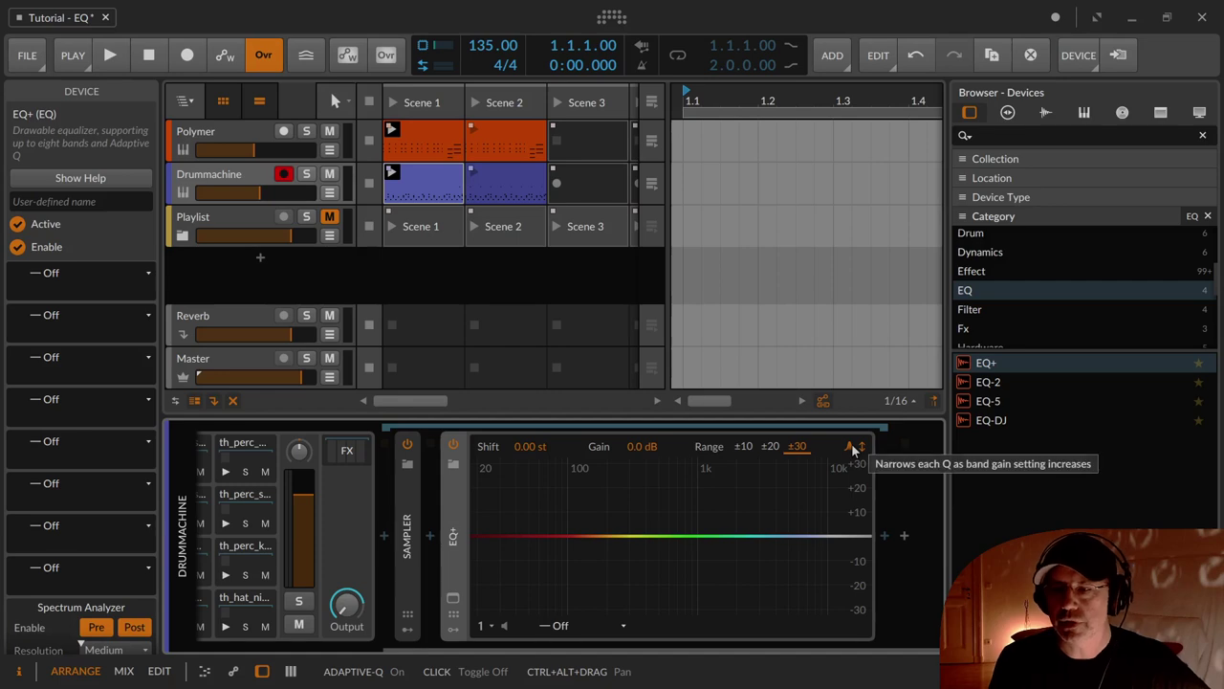
left_click_drag(710, 539, 706, 435)
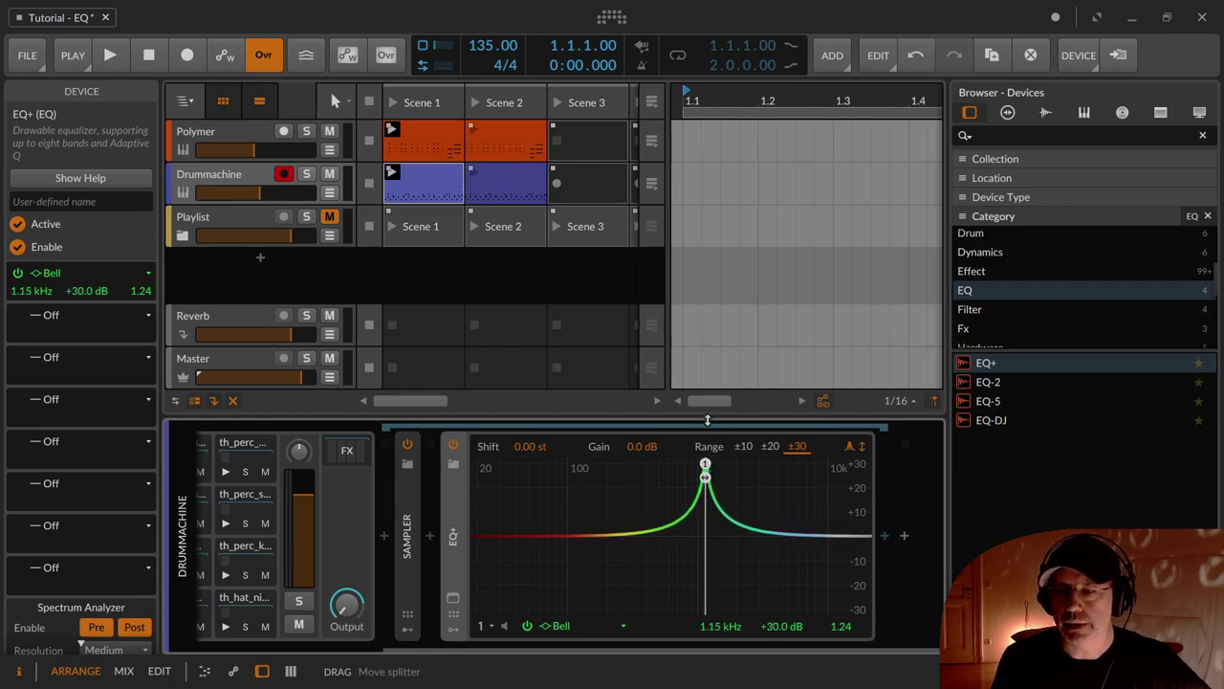
left_click(743, 445)
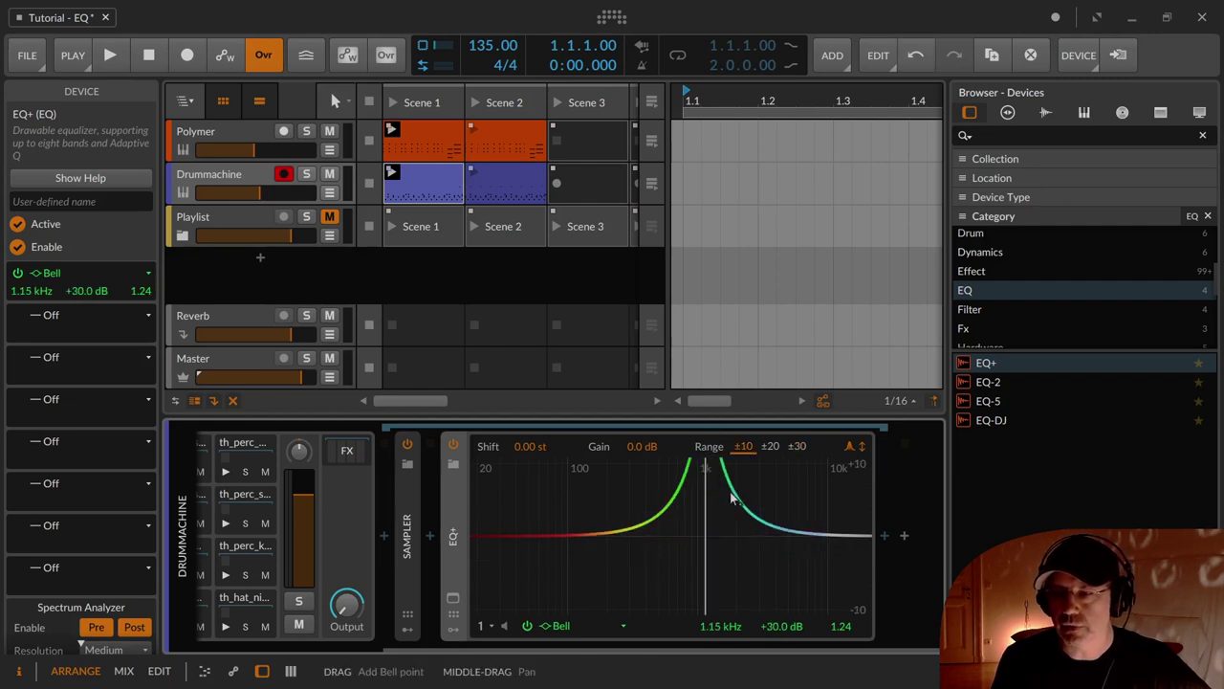
Step: In the ±30 range, move the bell band to about 1.13 kHz and +29.8 dB with Q 0.52, and remove it
left_click(798, 447)
left_click_drag(706, 476, 707, 538)
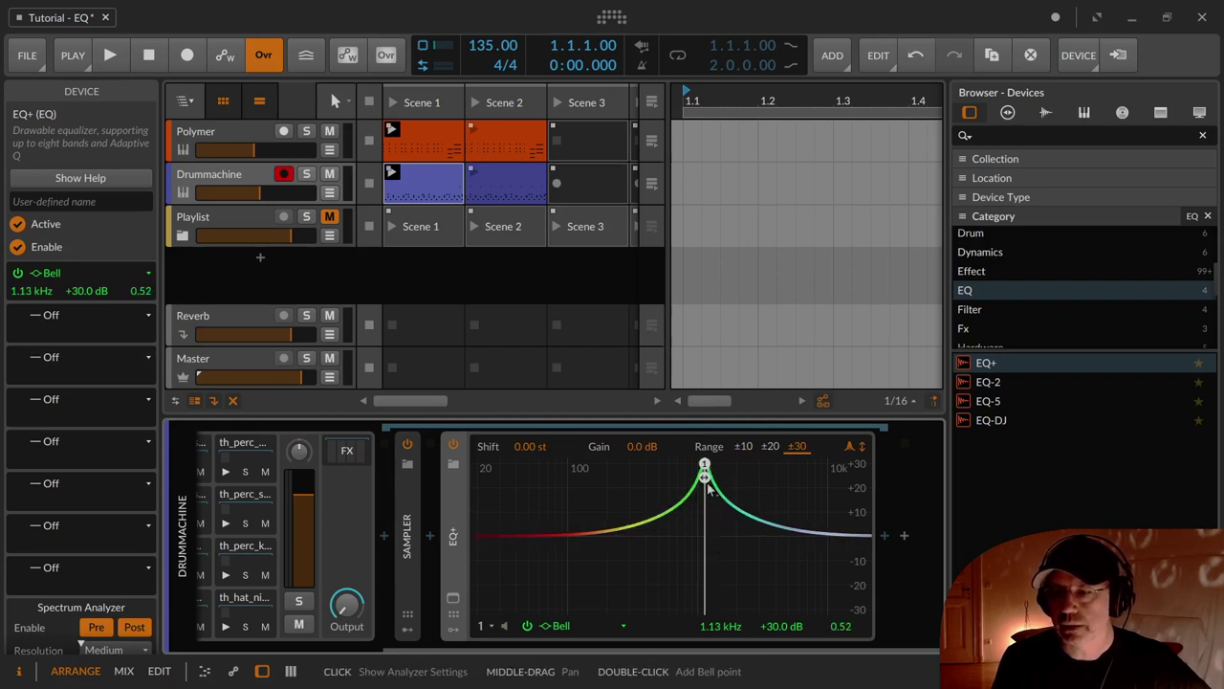
left_click_drag(705, 464, 705, 465)
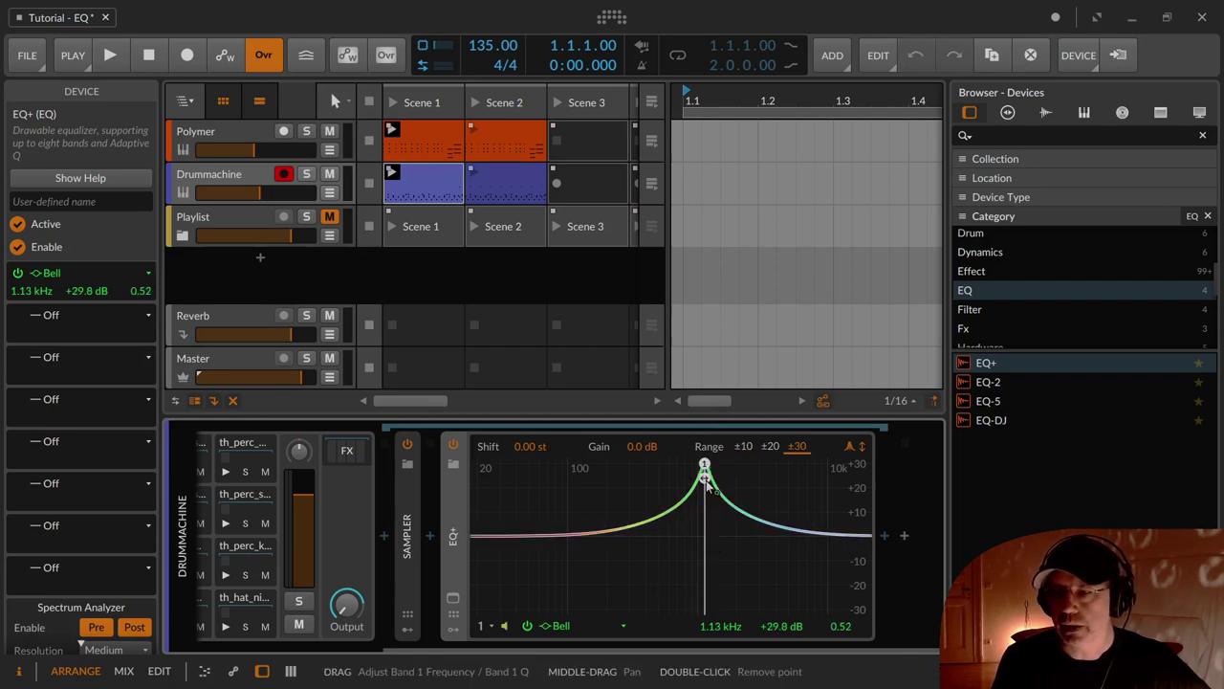
double_click(703, 464)
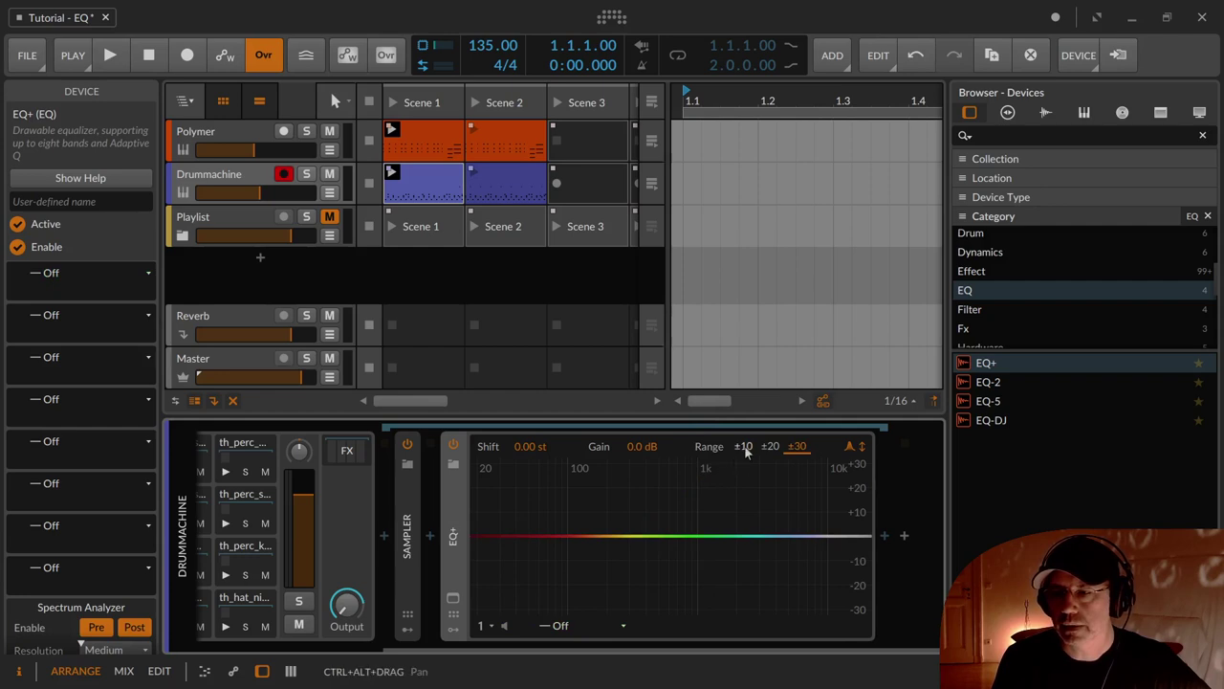
Step: Add a bell band at about 1.32 kHz and +9.1 dB in the ±10 range, and toggle Adaptive-Q off and on again
left_click_drag(705, 534, 713, 467)
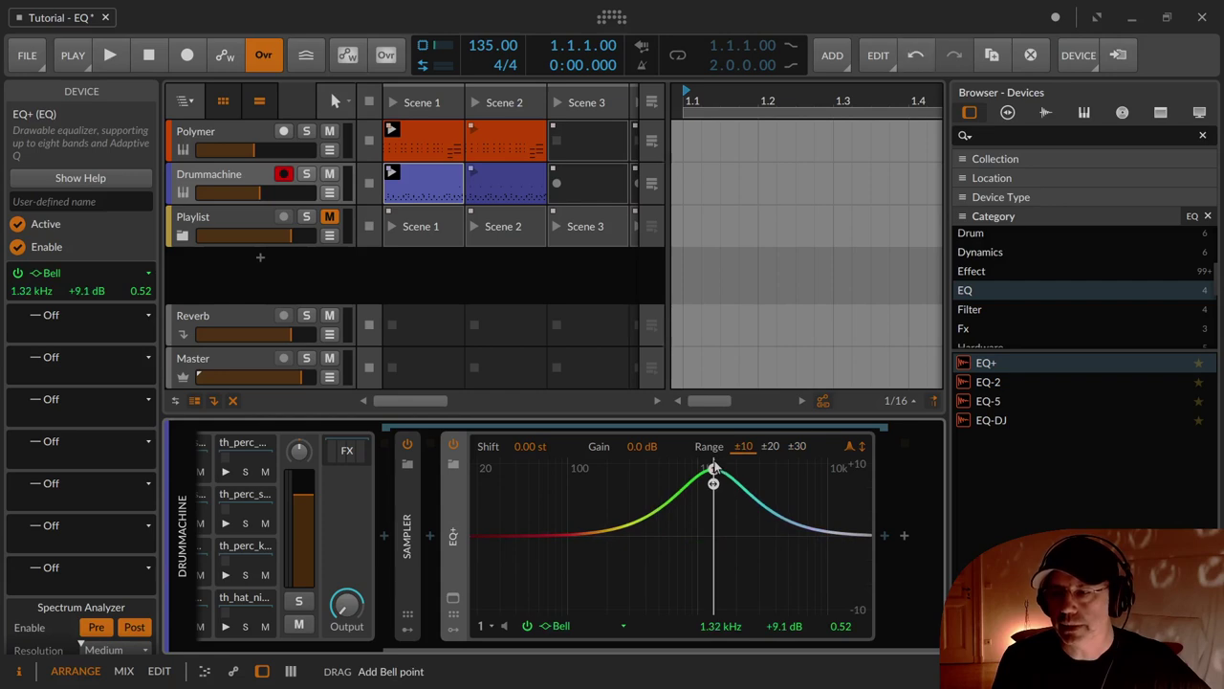
left_click(851, 450)
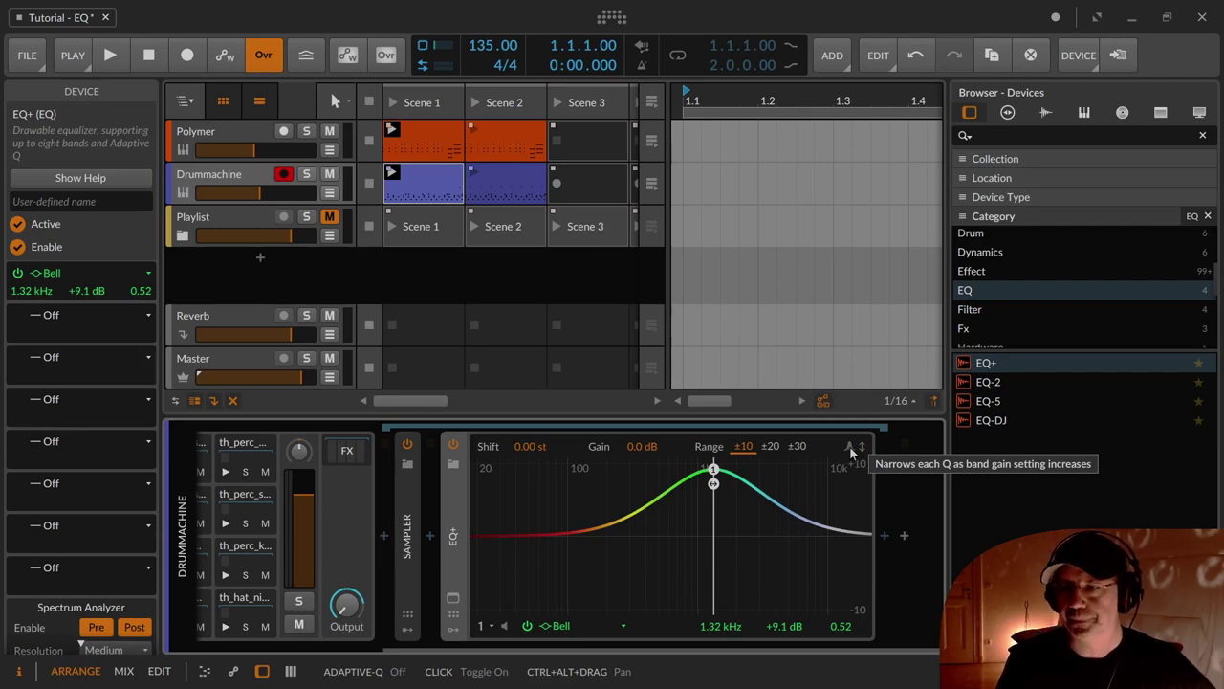
left_click(849, 447)
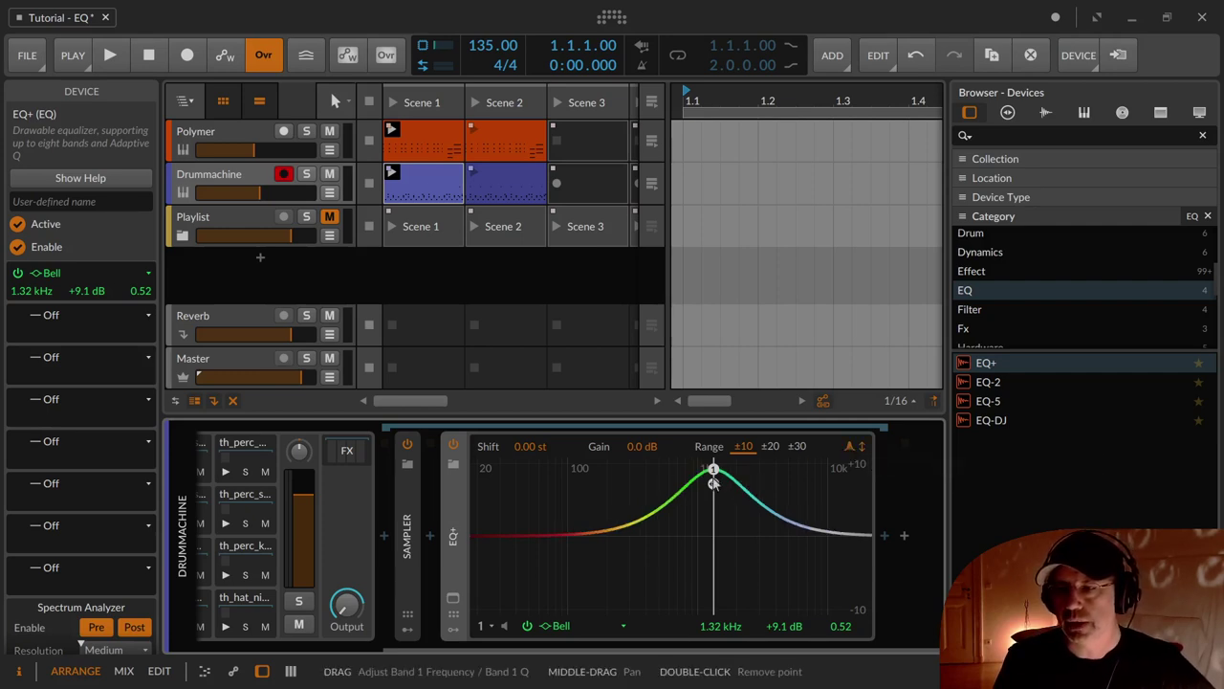
Step: Try the bell band's Q at about 0.93, 2.95, 0.13, 40.00 and 32.07
scroll(714, 484, "up", 4)
scroll(715, 484, "up", 10)
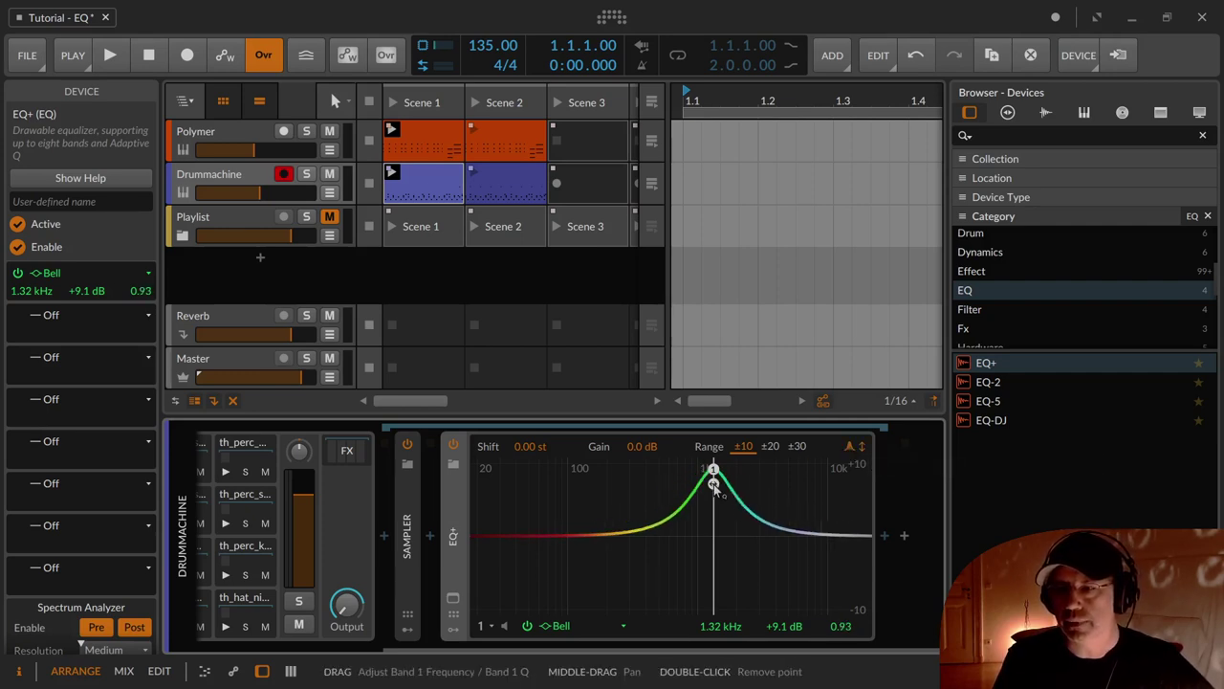
scroll(714, 484, "down", 12)
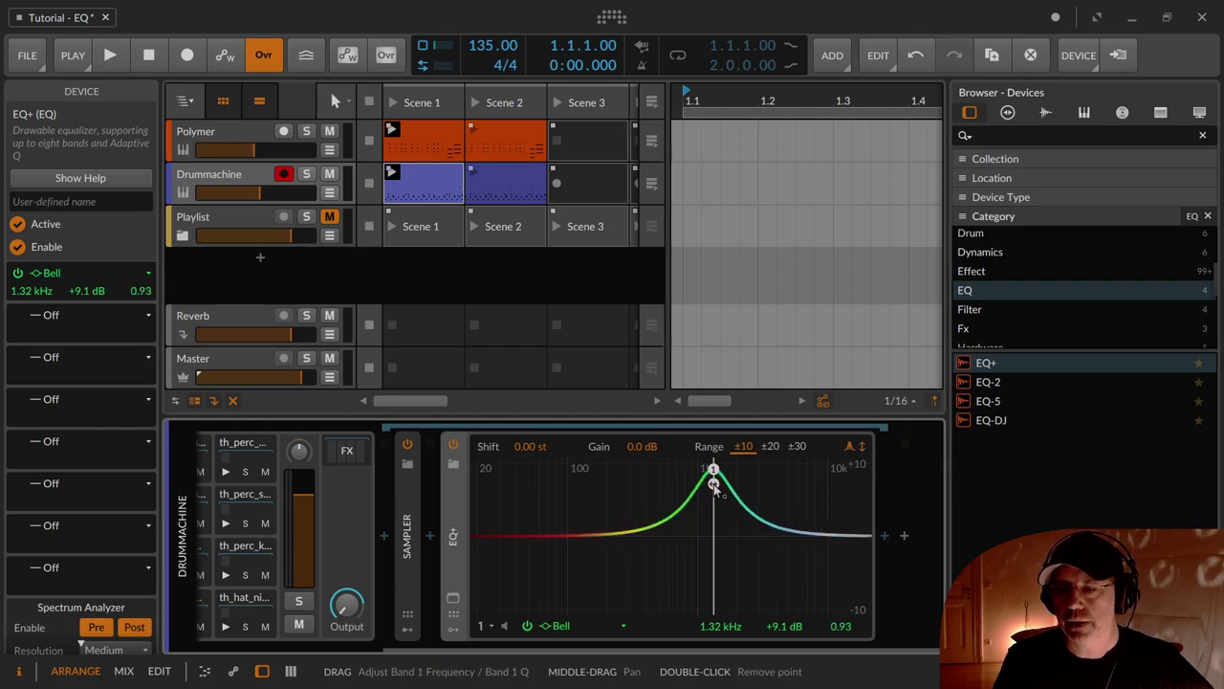
scroll(713, 481, "up", 10)
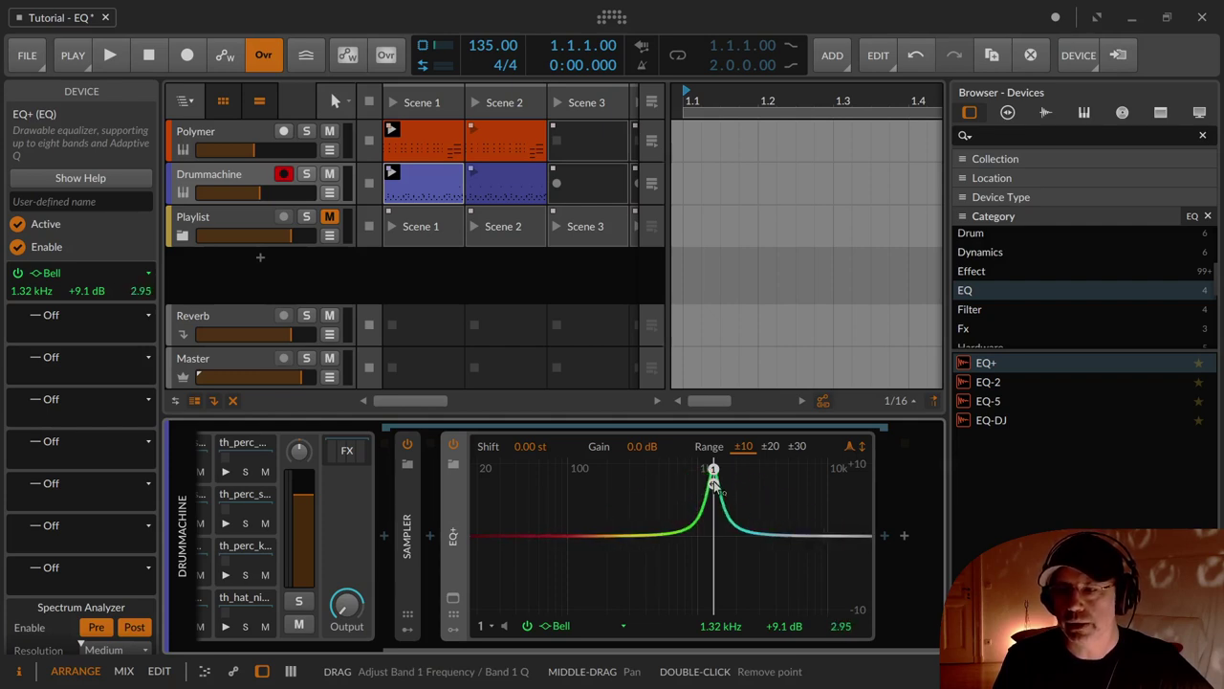
mouse_move(854, 634)
left_mouse_down()
mouse_move(853, 679)
mouse_move(849, 623)
left_mouse_up()
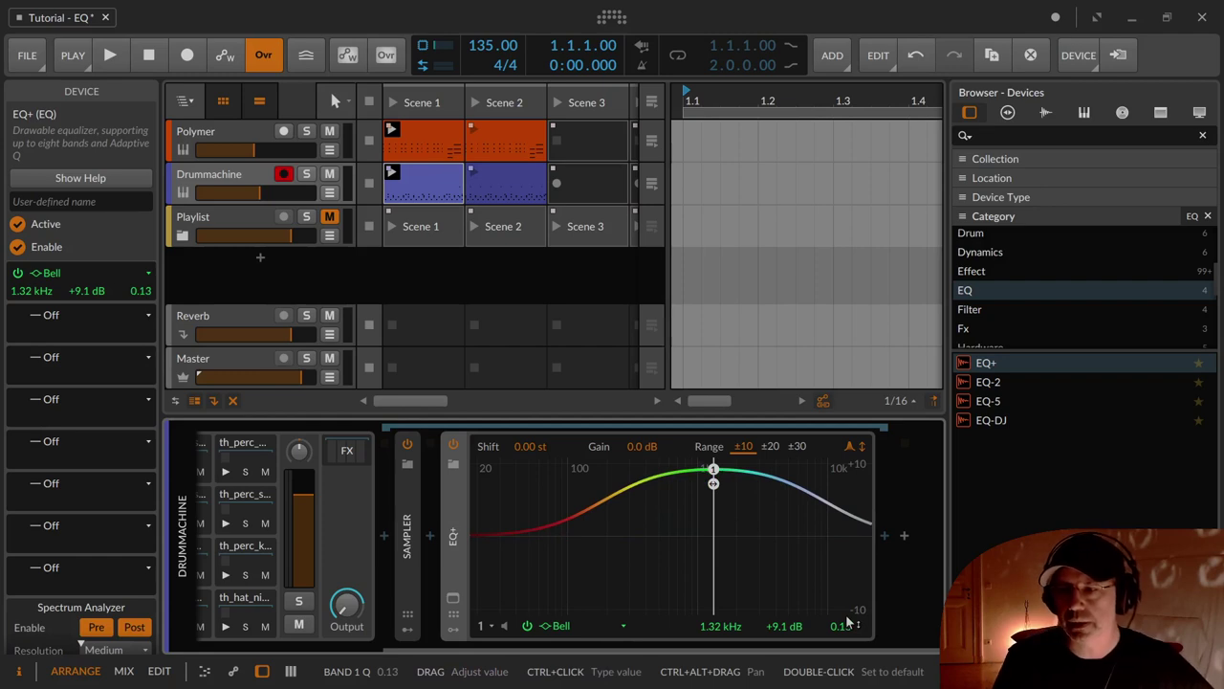
left_click_drag(846, 632, 846, 541)
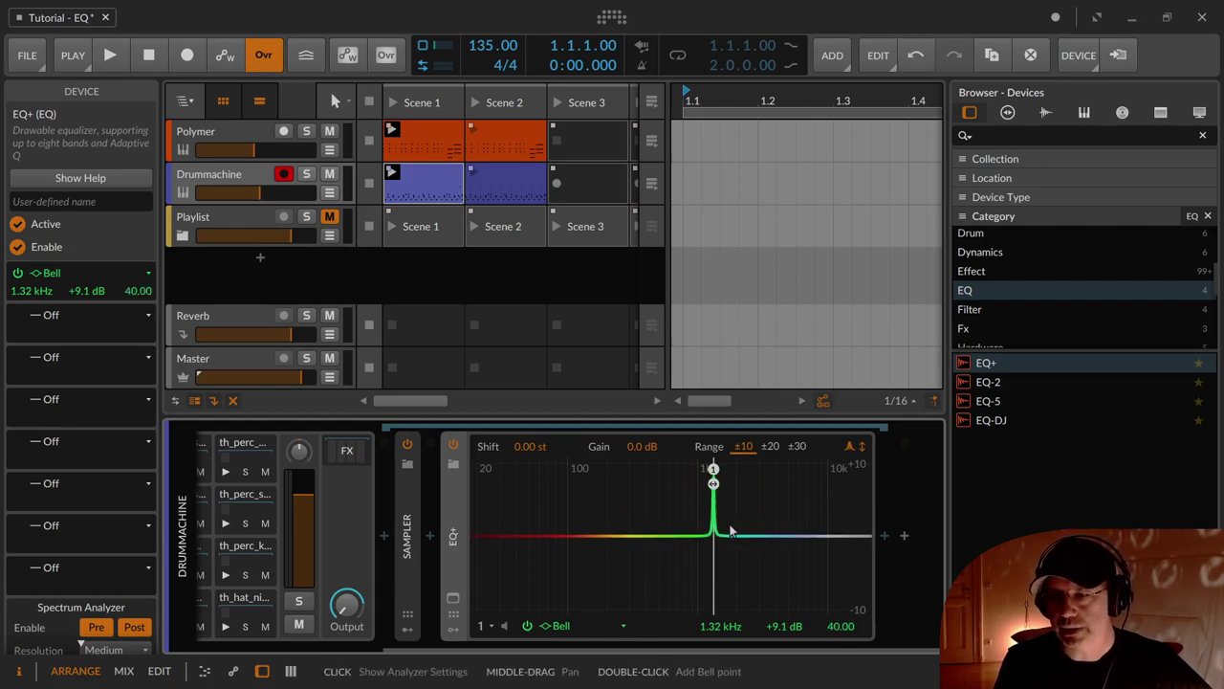
left_click_drag(851, 627, 851, 628)
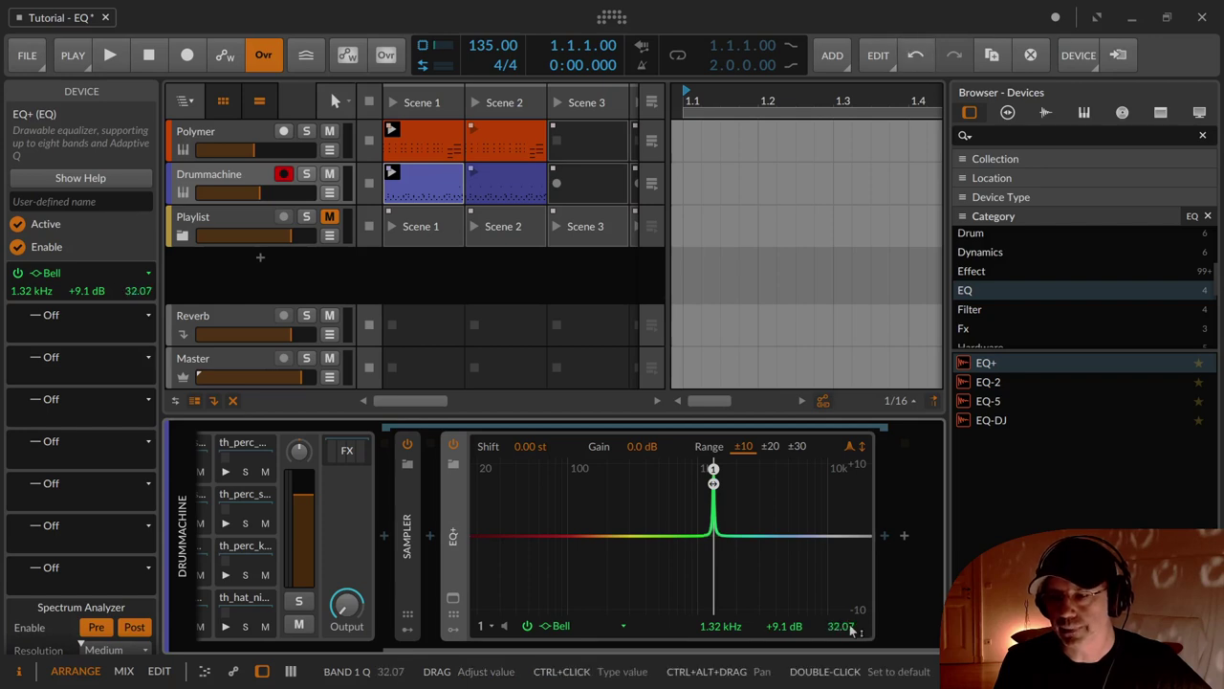
Step: Reset the bell band's Q to 1.00 and its gain to 0.0 dB, and remove the band
double_click(850, 628)
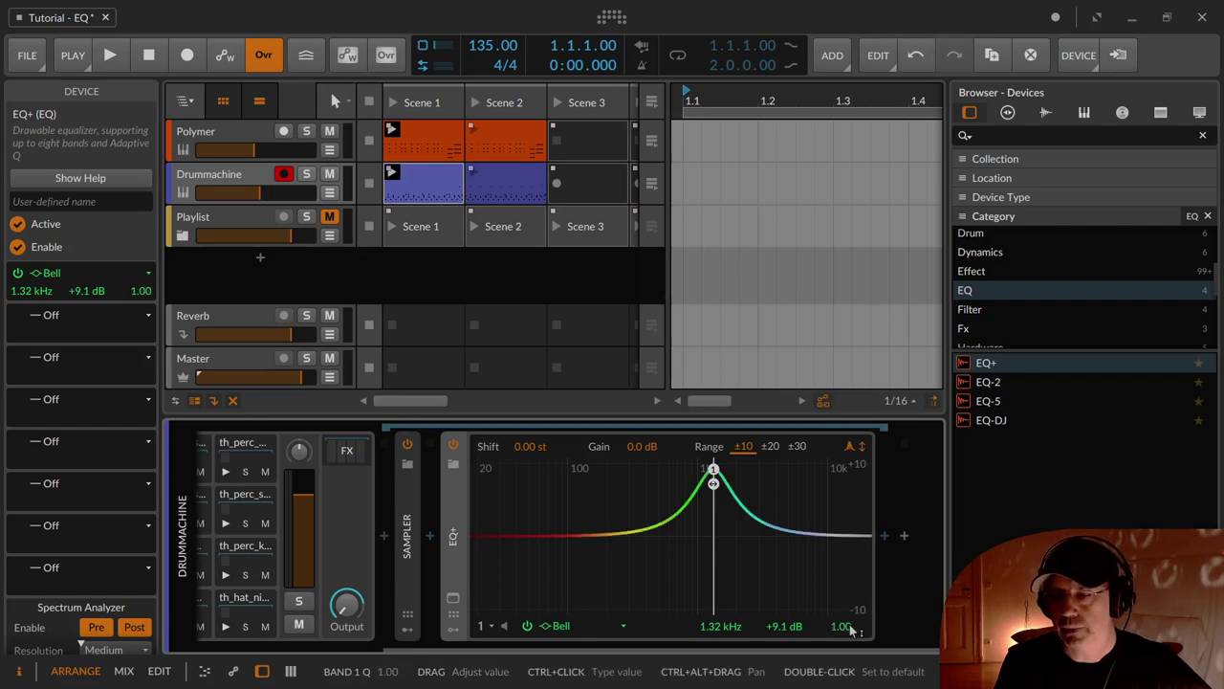
double_click(782, 628)
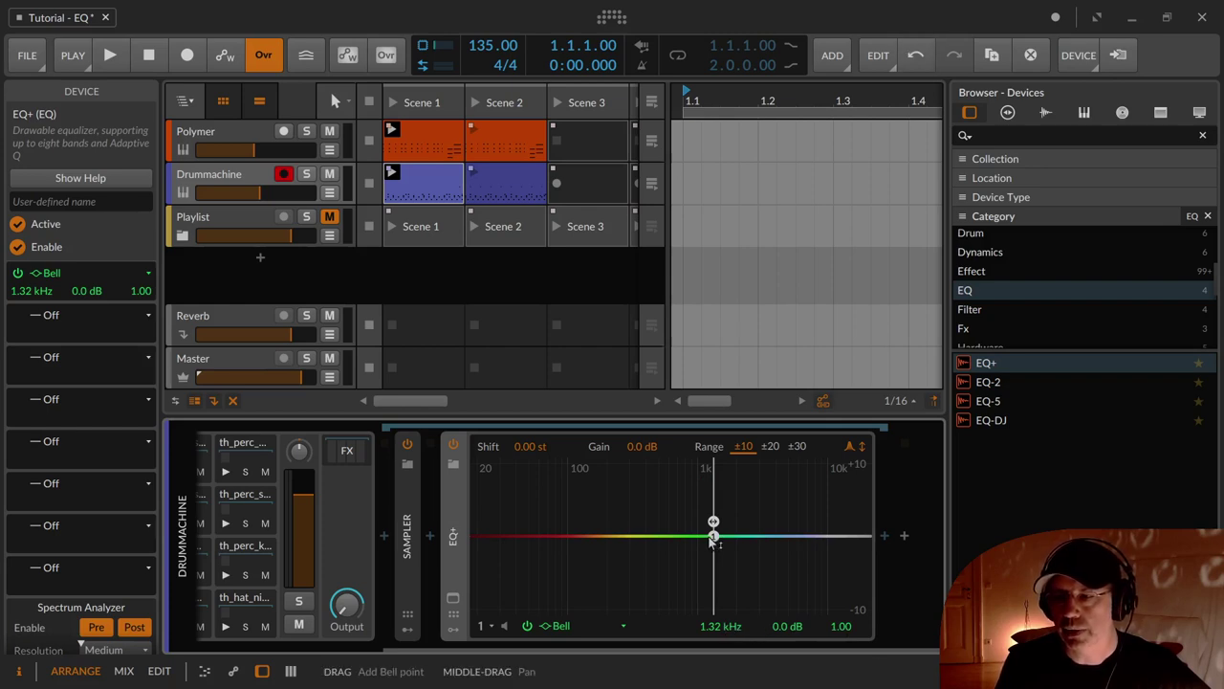
double_click(713, 539)
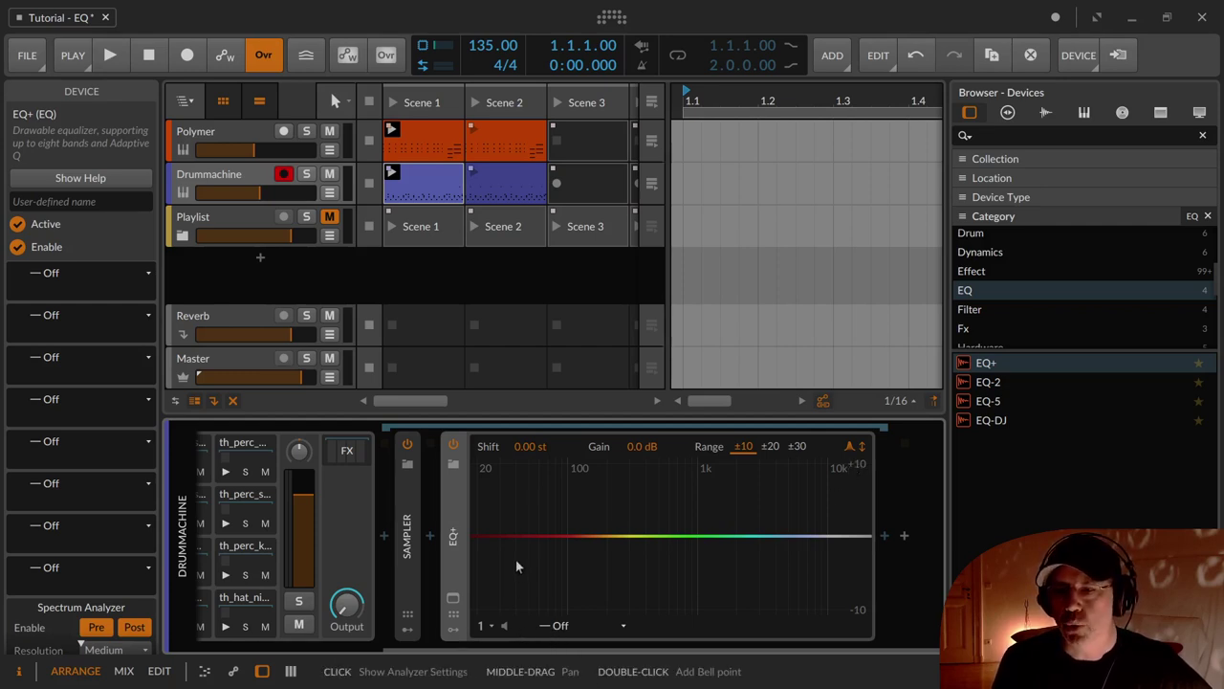
Step: Add bell bands at about 42.9 Hz and +1.3 dB and about 433 Hz and +1.9 dB, plus one between them
double_click(506, 532)
mouse_move(505, 533)
left_mouse_down()
mouse_move(532, 535)
mouse_move(519, 526)
left_mouse_up()
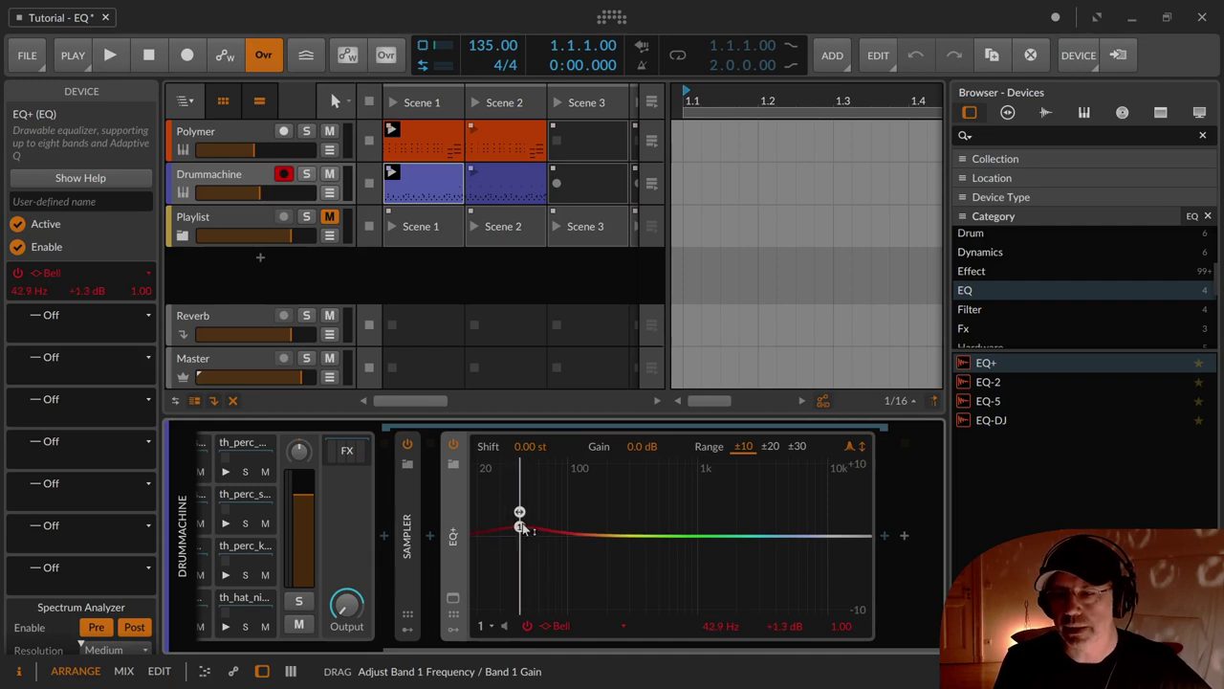
double_click(591, 538)
left_click_drag(591, 537, 651, 524)
double_click(649, 536)
left_click_drag(593, 554, 590, 543)
Step: Remove all three bell bands from the EQ+ curve
double_click(589, 536)
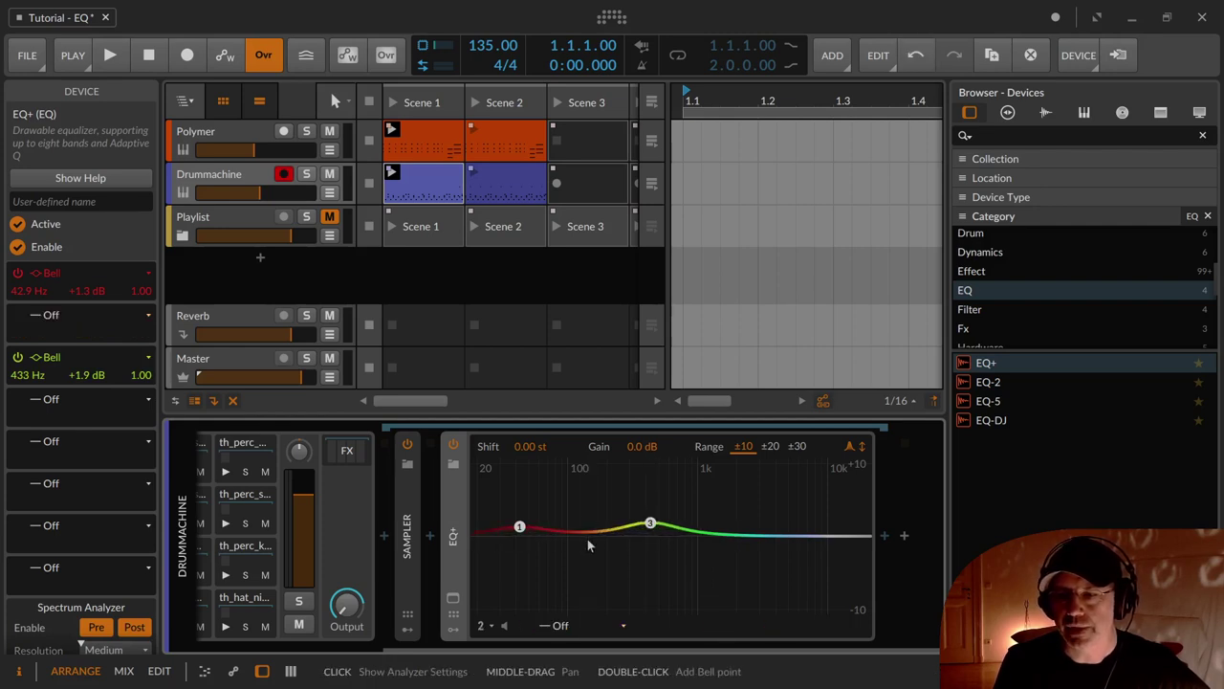
double_click(519, 526)
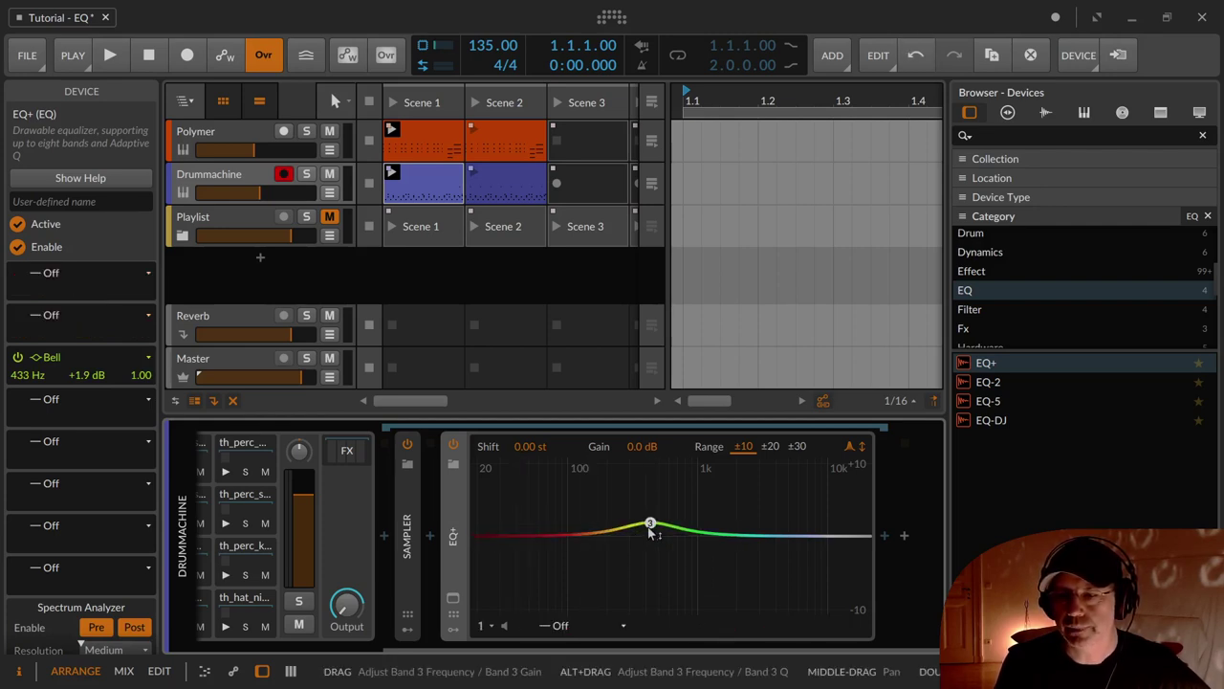
double_click(648, 524)
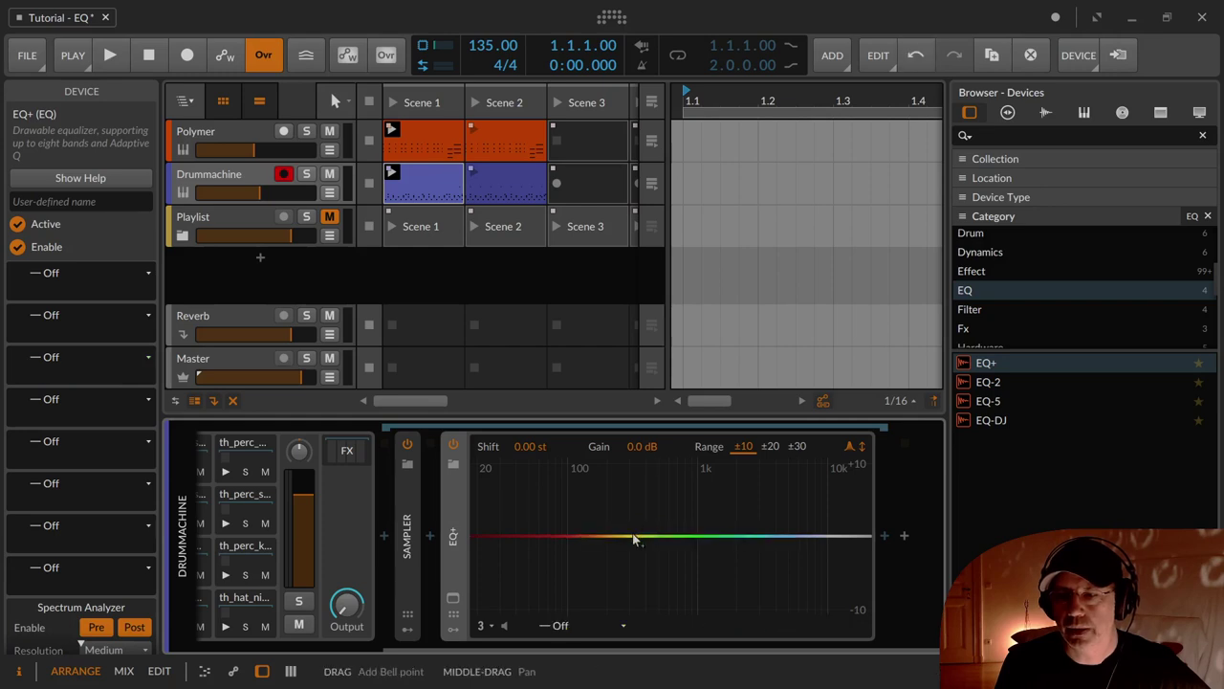
Step: Add a bell band, move it to about 289 Hz and +5.9 dB, and set its type to Off
double_click(630, 523)
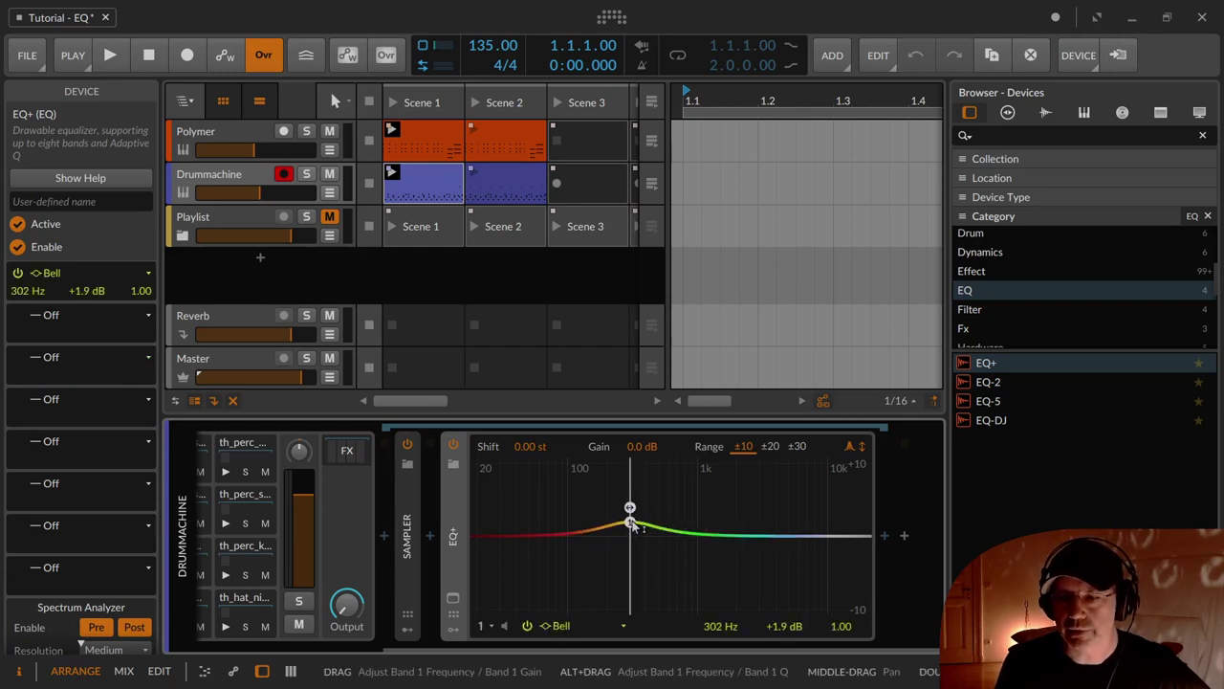
left_click_drag(633, 525, 626, 493)
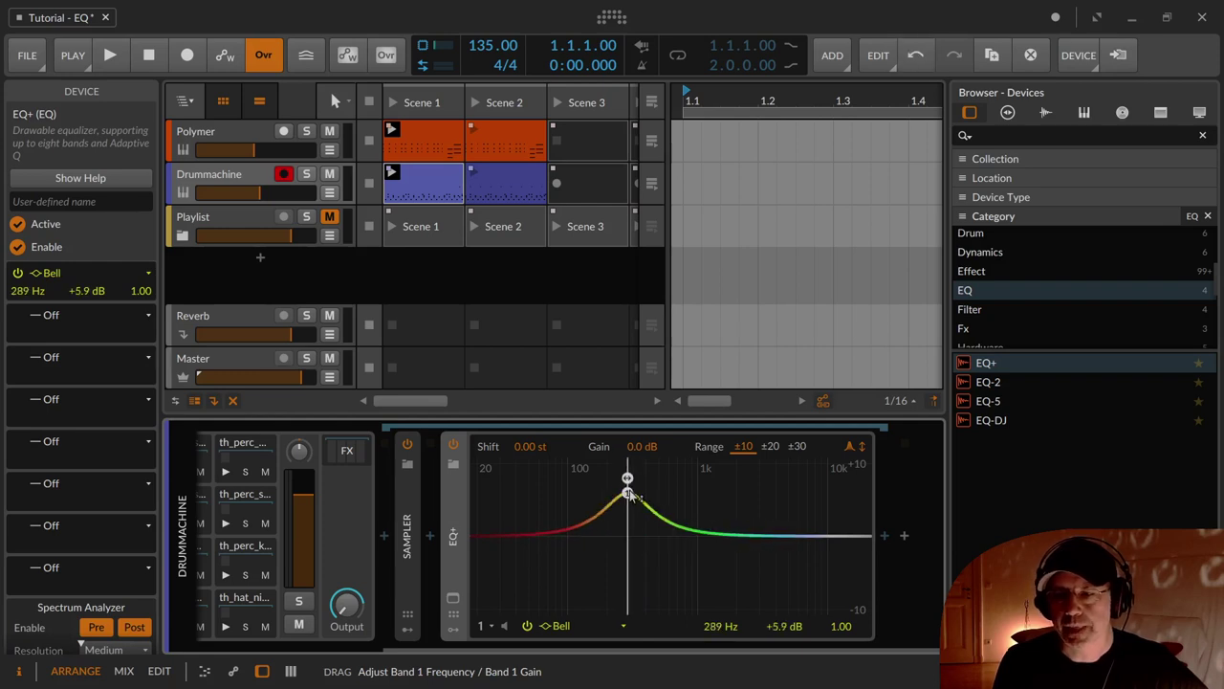
left_click(557, 627)
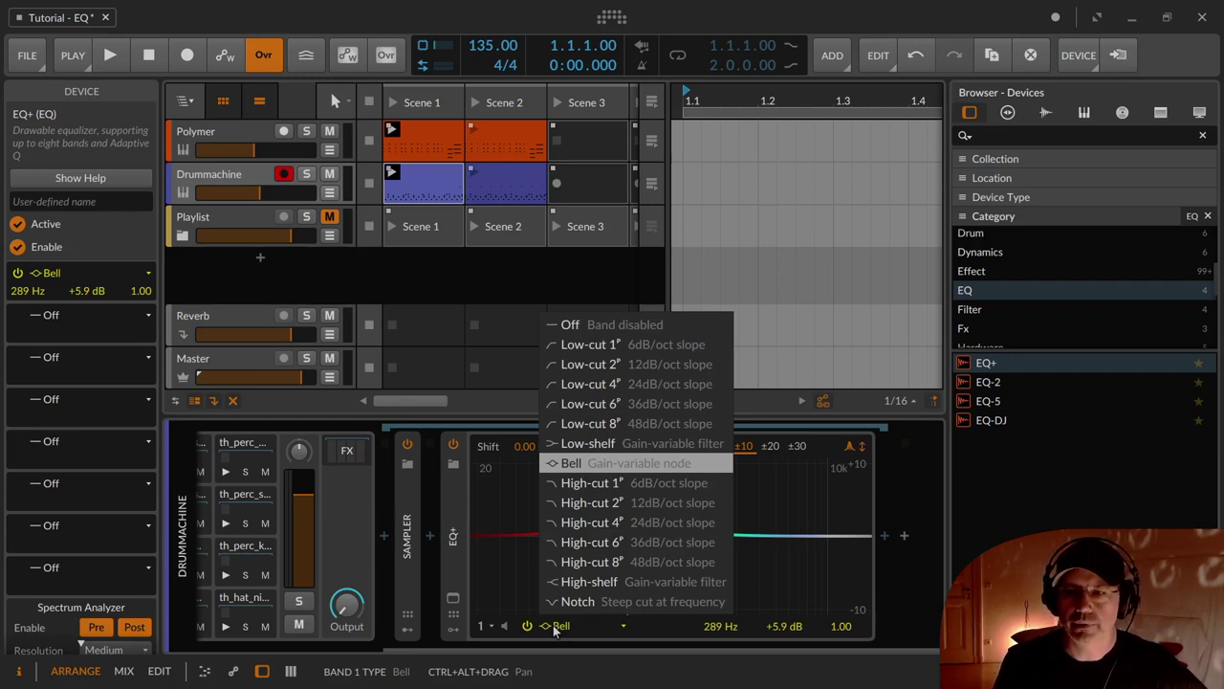
left_click(601, 326)
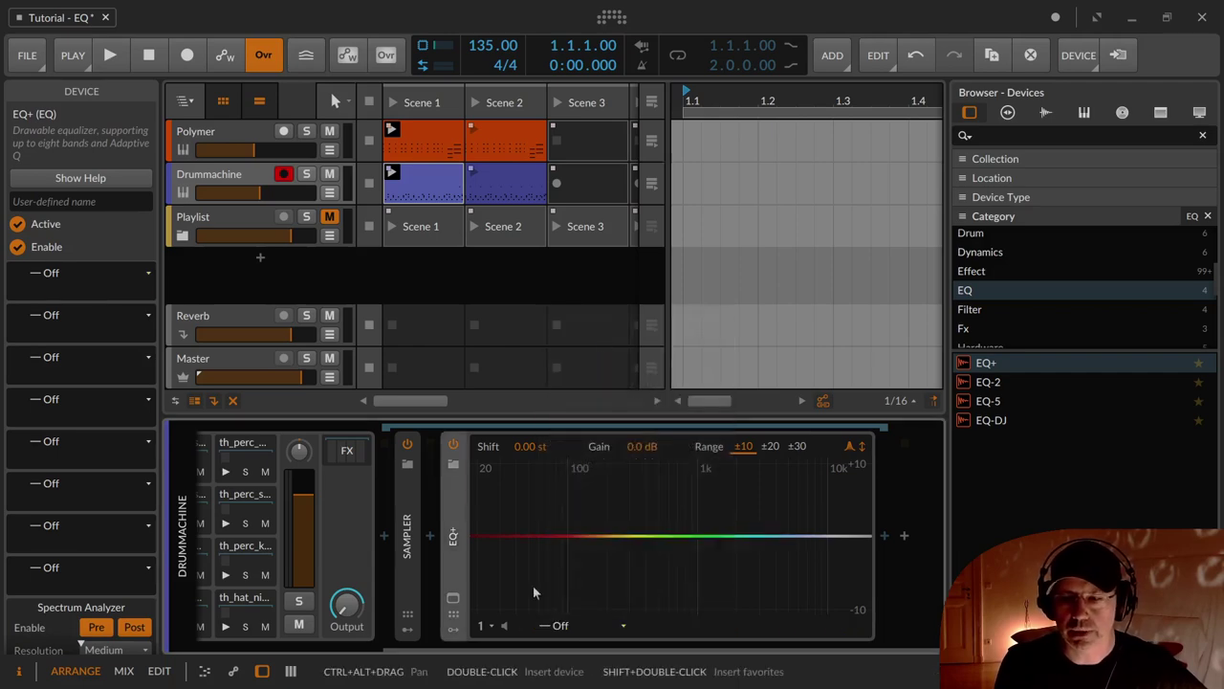
Step: Set band 1 to the Low-cut 1P type with 6dB/oct slope and move its frequency to about 169 Hz
left_click(555, 624)
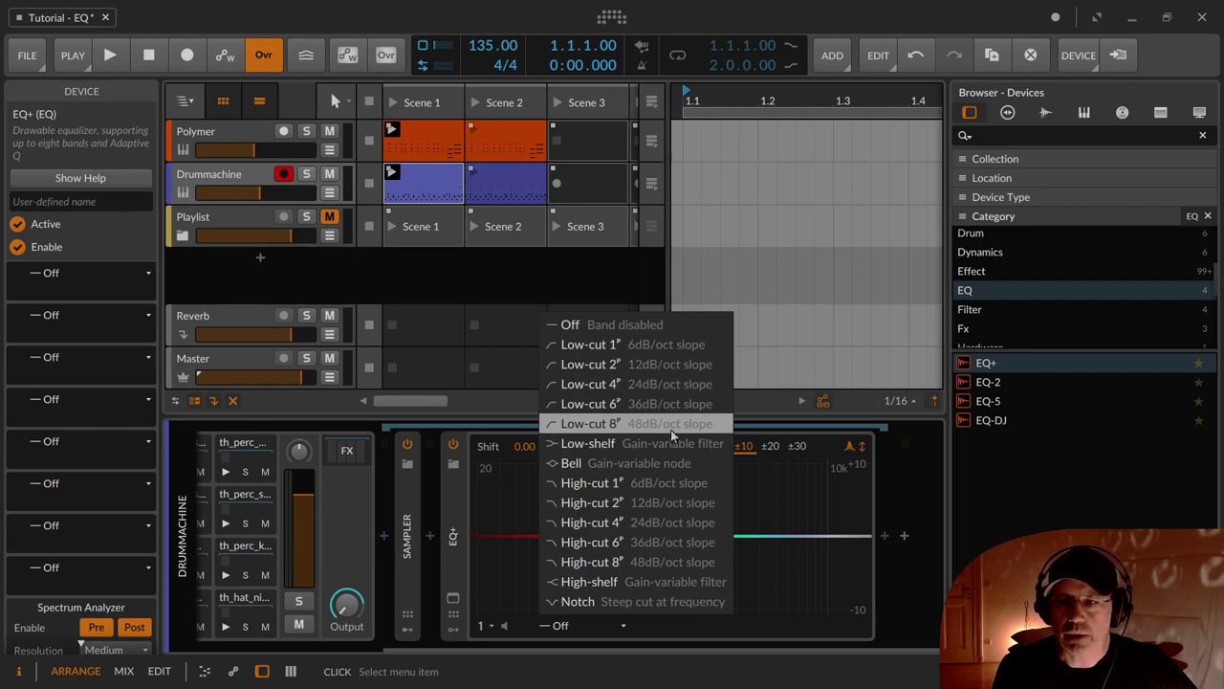
left_click(670, 344)
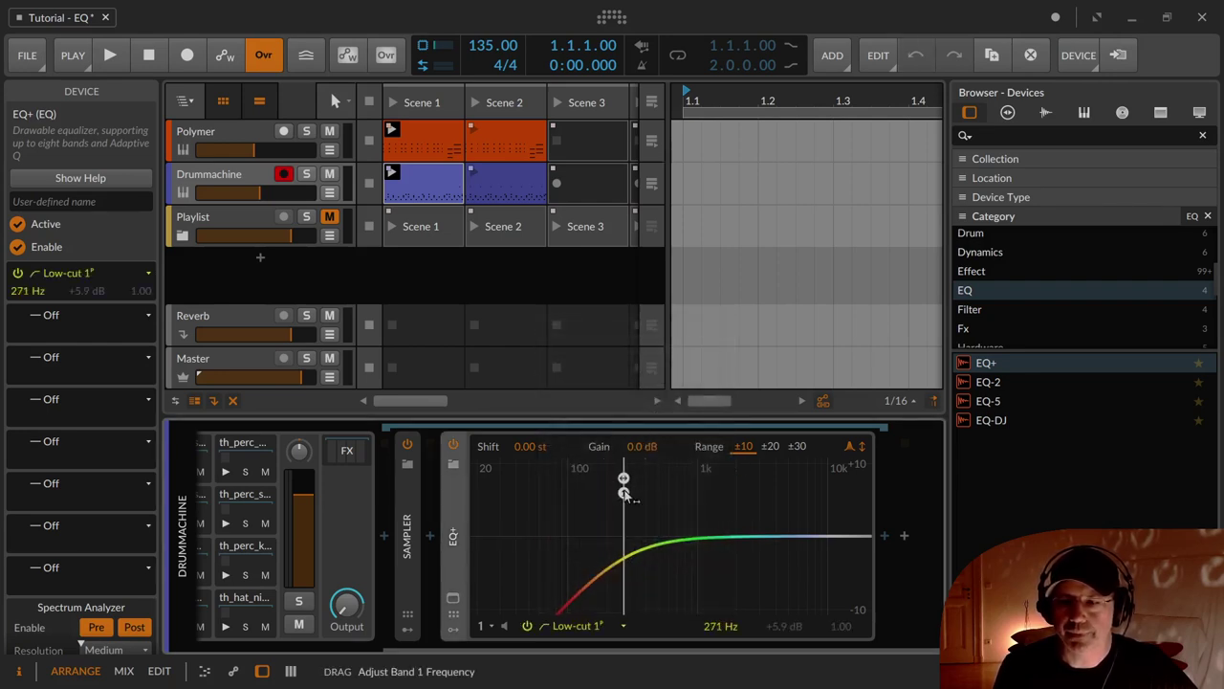
left_click_drag(627, 492, 596, 492)
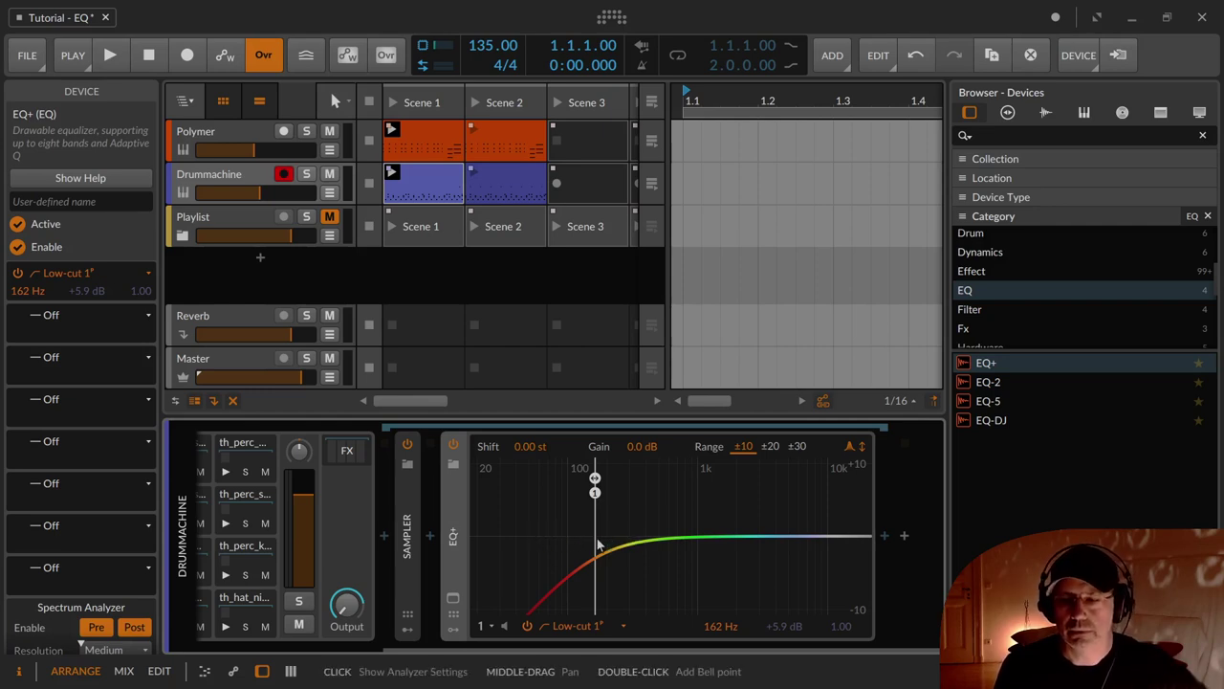
left_click_drag(596, 493, 599, 525)
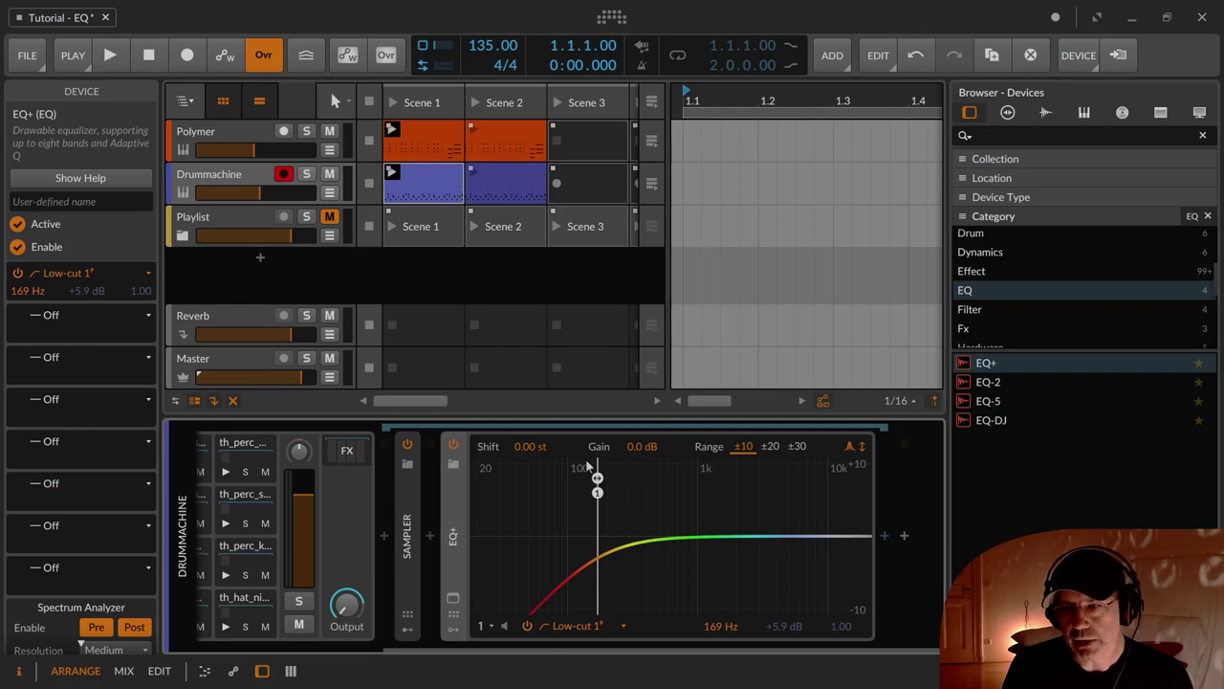
Step: Add a second bell band at about 1.80 kHz and +0.1 dB, remove it, and reselect the low-cut band
mouse_move(733, 536)
left_mouse_down()
mouse_move(727, 486)
mouse_move(740, 593)
mouse_move(733, 487)
mouse_move(731, 534)
left_mouse_up()
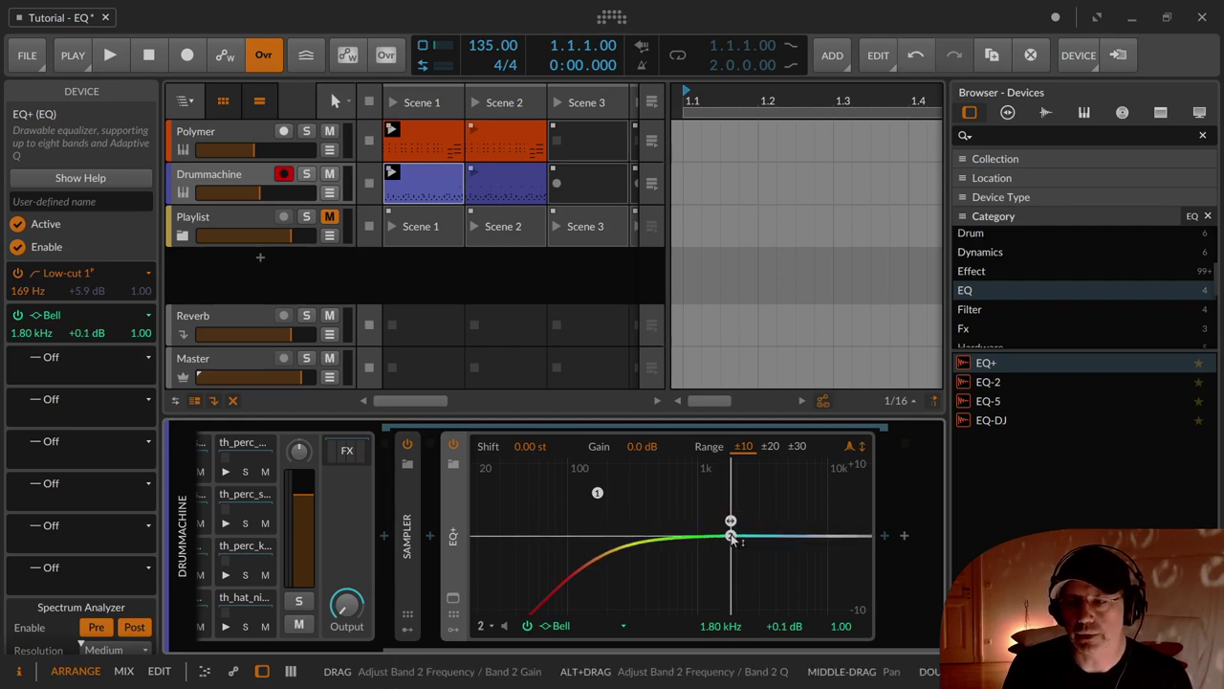
double_click(731, 533)
left_click(598, 493)
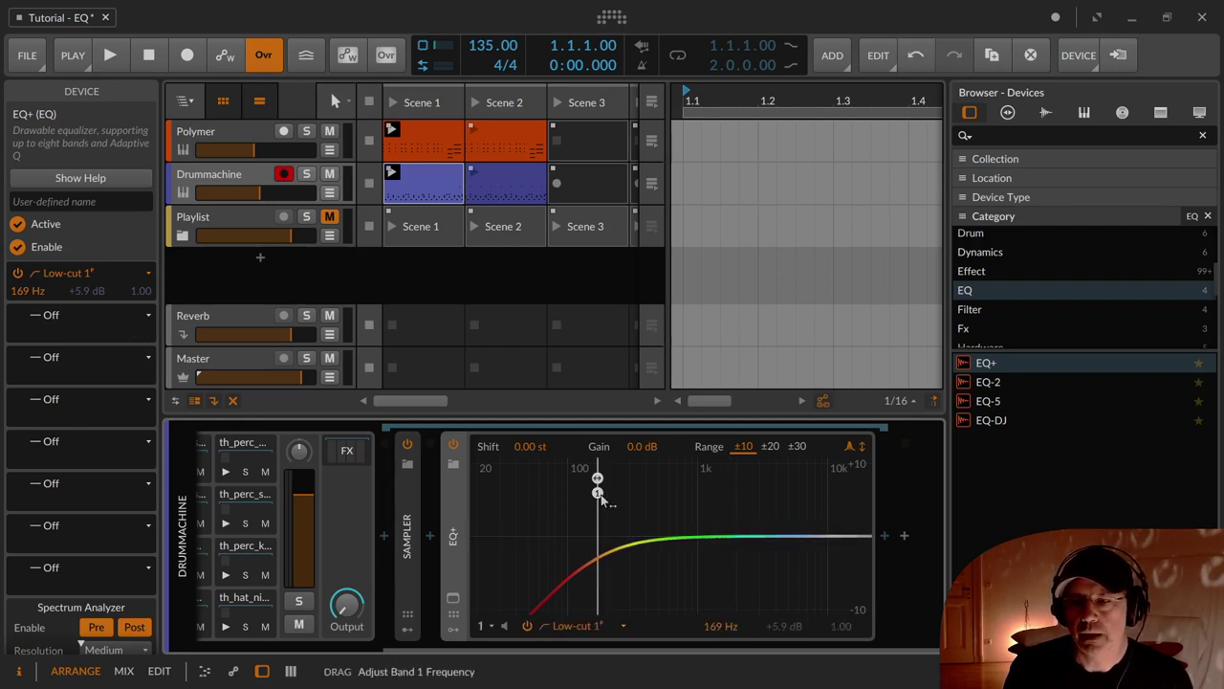
Step: Compare the Low-cut 1P and Low-cut 2P slopes on band 1, and set its type to Low-cut 4P with 24dB/oct slope
left_click(590, 627)
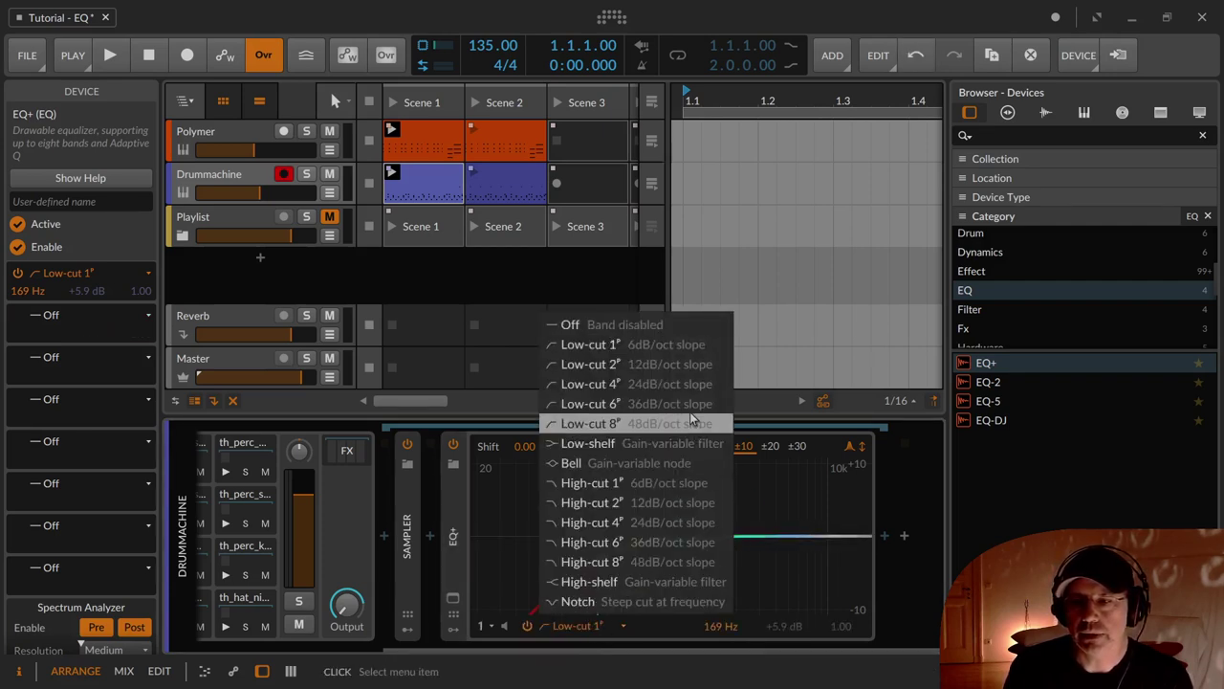
left_click(650, 344)
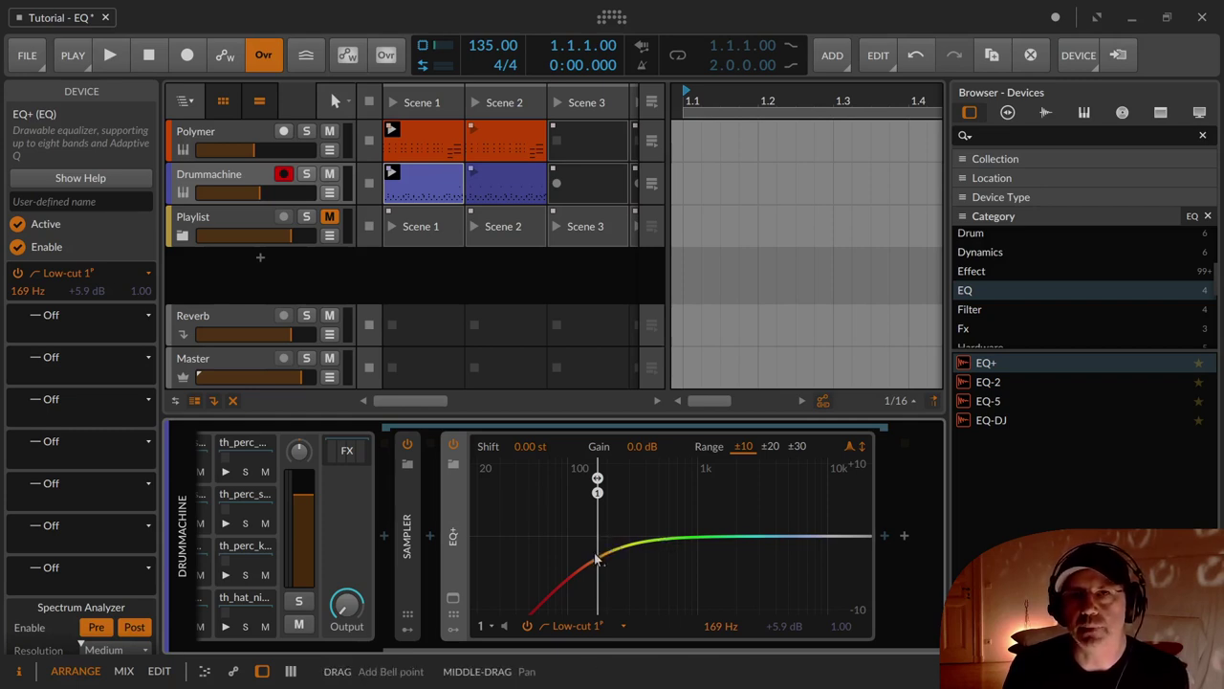
left_click(585, 626)
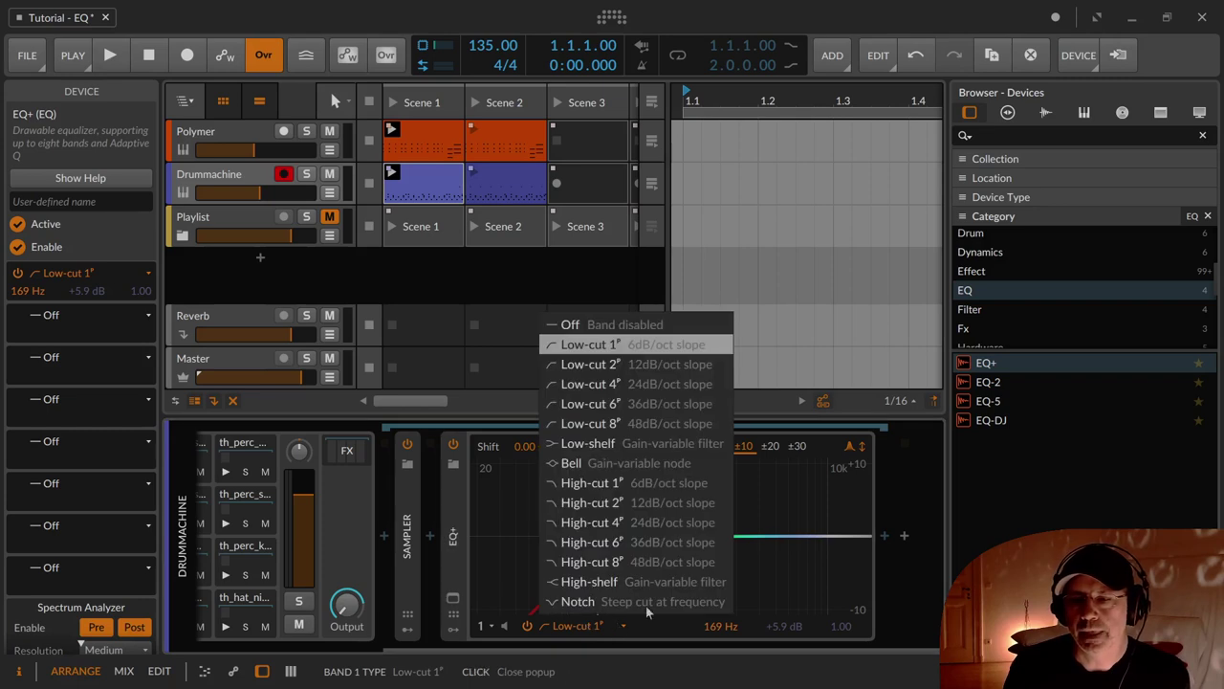
left_click(684, 369)
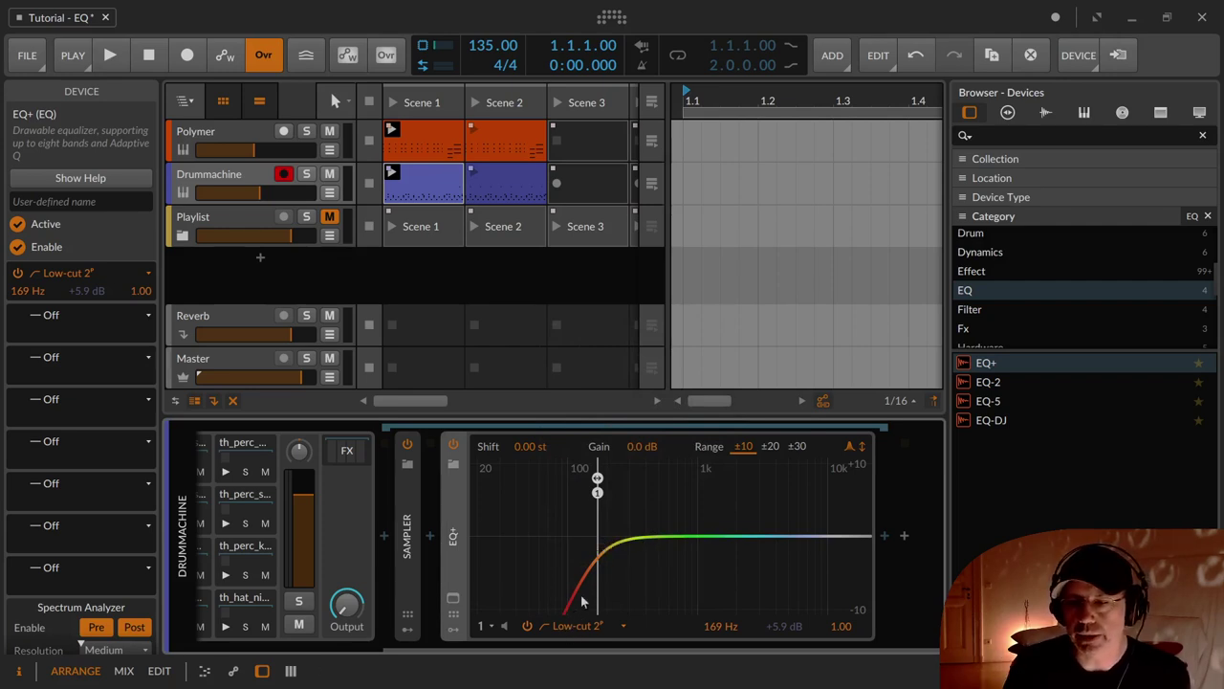
left_click(581, 627)
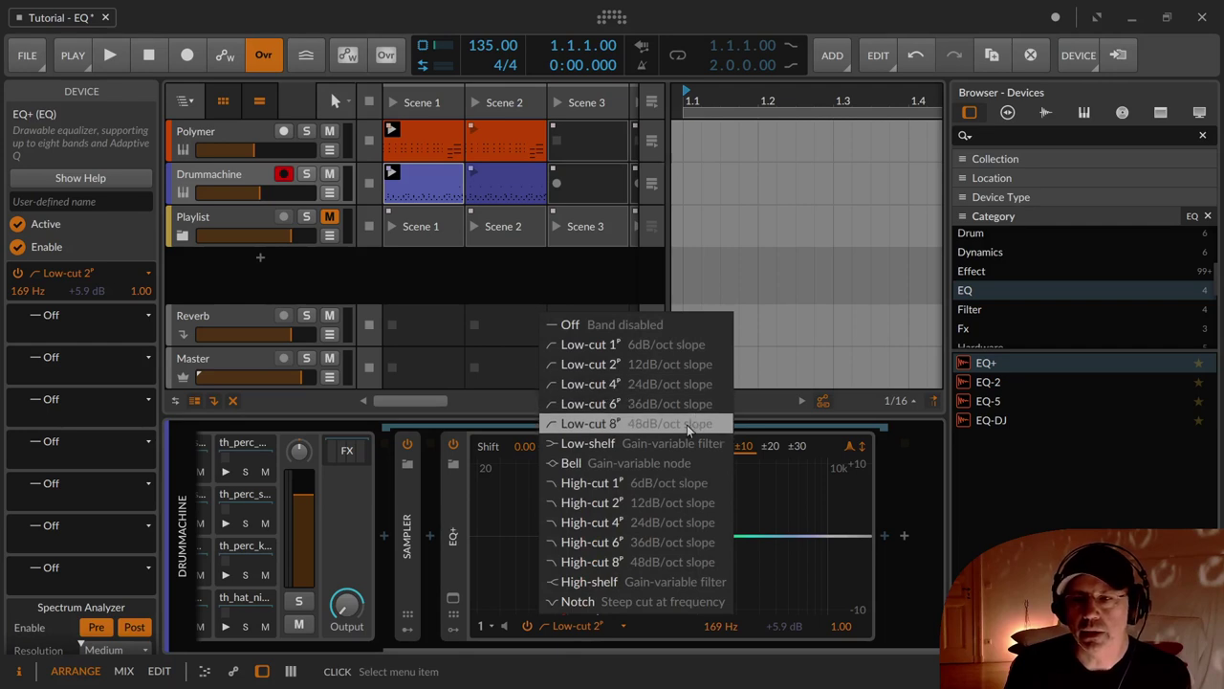
left_click(685, 384)
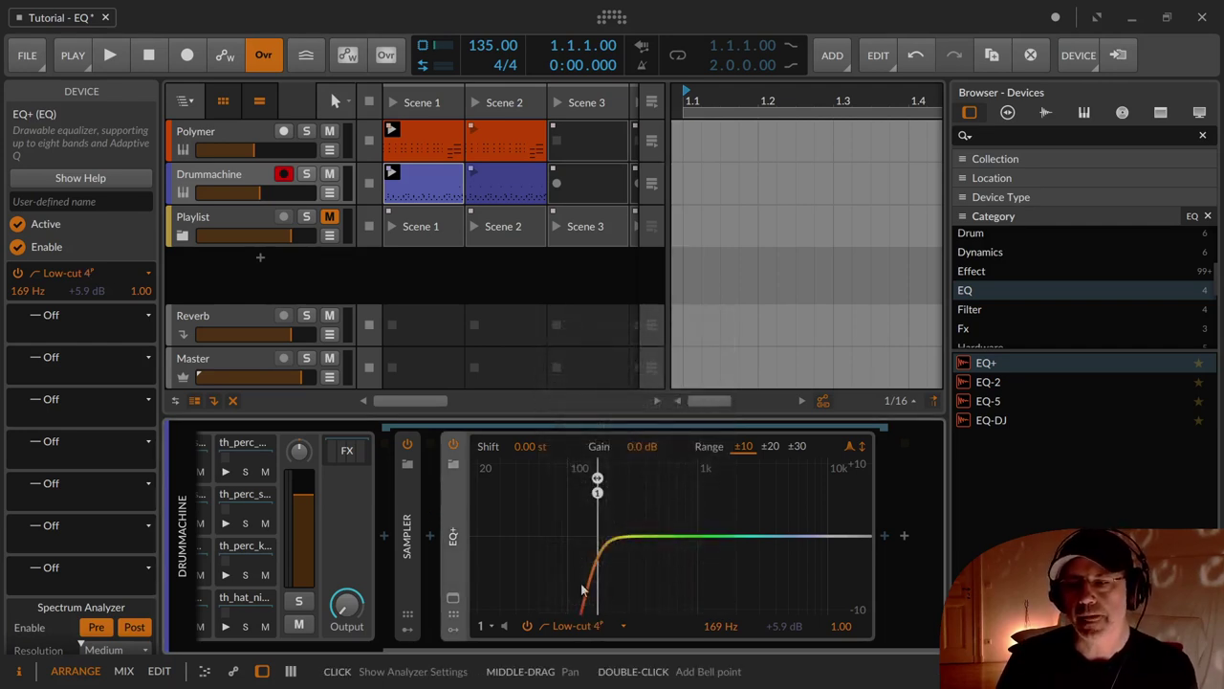
Step: Try the Low-cut 6P slope on band 1, and set its type to Low-cut 8P with 48dB/oct slope
left_click(582, 628)
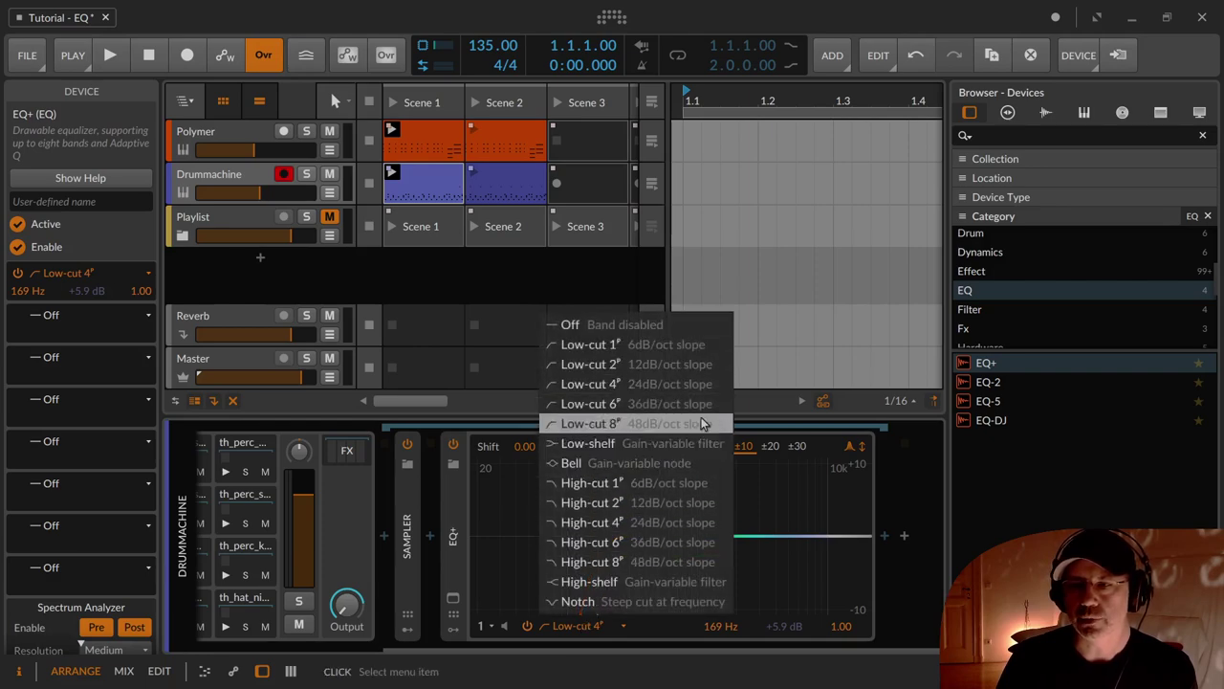
left_click(696, 404)
left_click(593, 626)
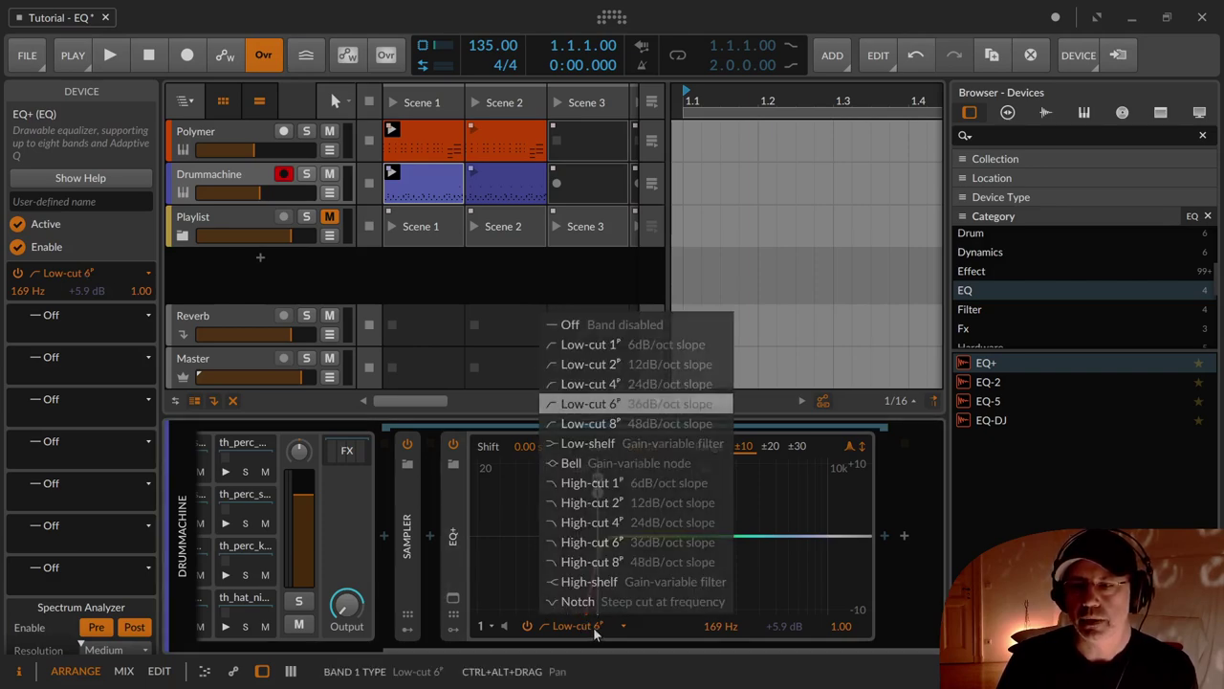
left_click(702, 424)
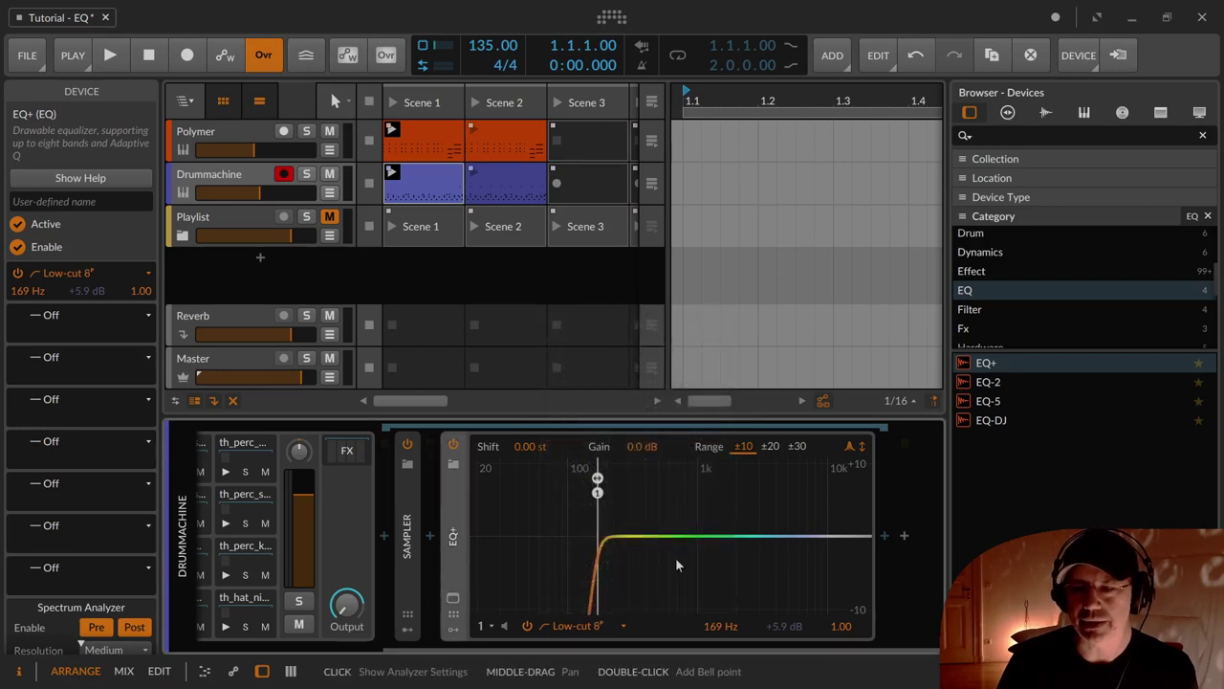
left_click(591, 625)
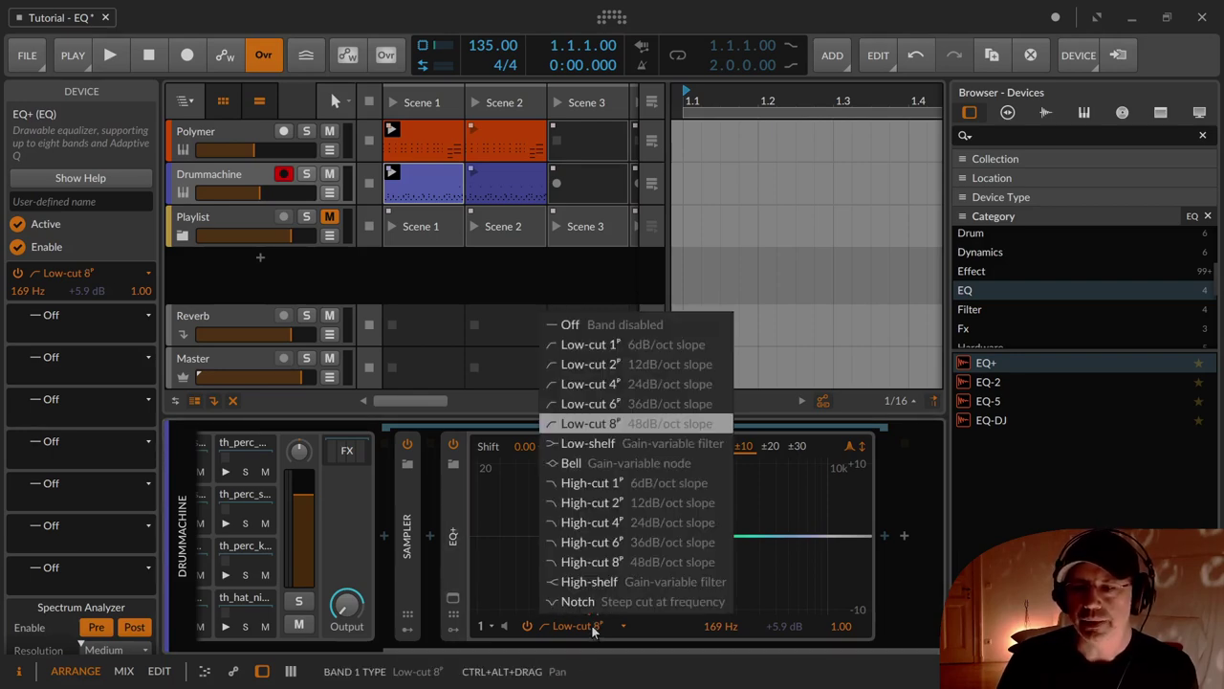
left_click(591, 624)
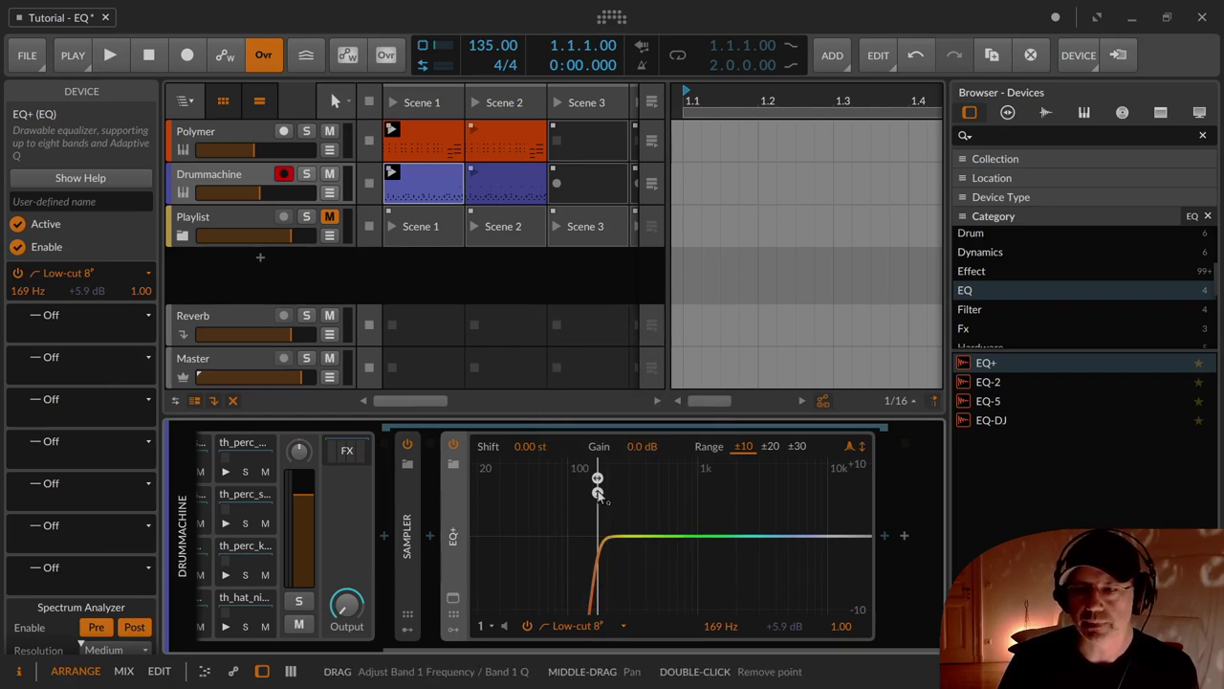
Step: Move the low-cut band's frequency and Q around, leaving it at about 124 Hz with a Q of about 0.60
left_click_drag(610, 545, 573, 517)
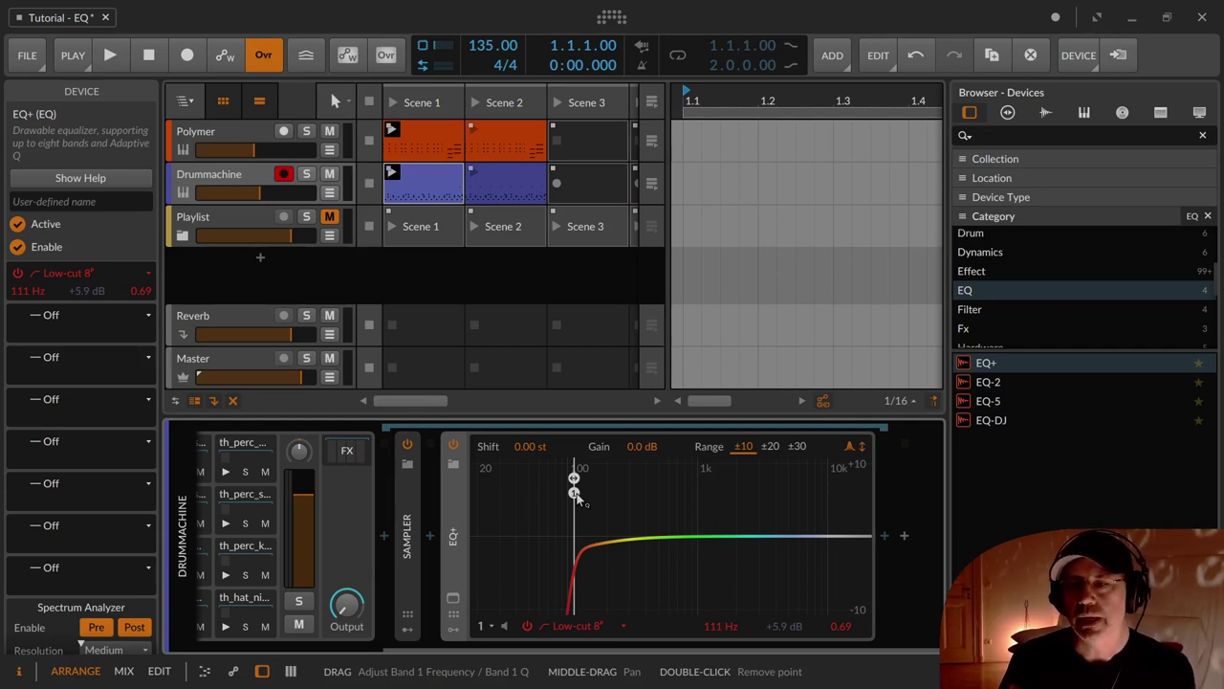
left_click_drag(577, 496, 608, 513)
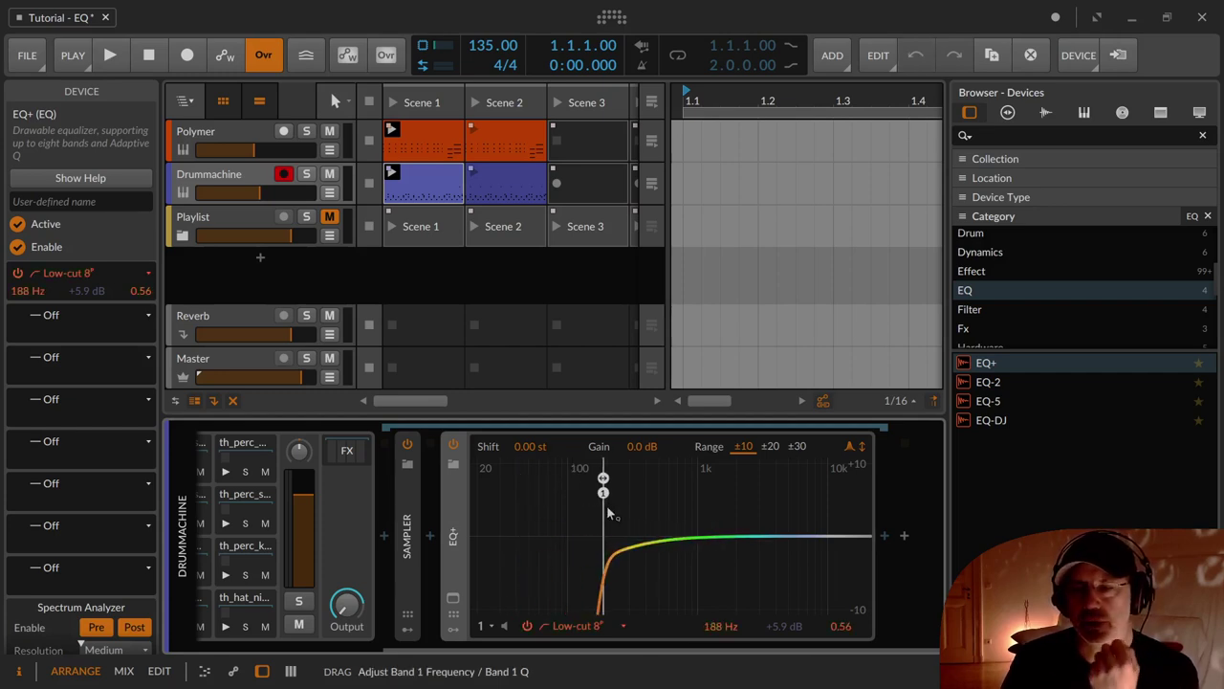
left_click_drag(606, 505, 579, 493)
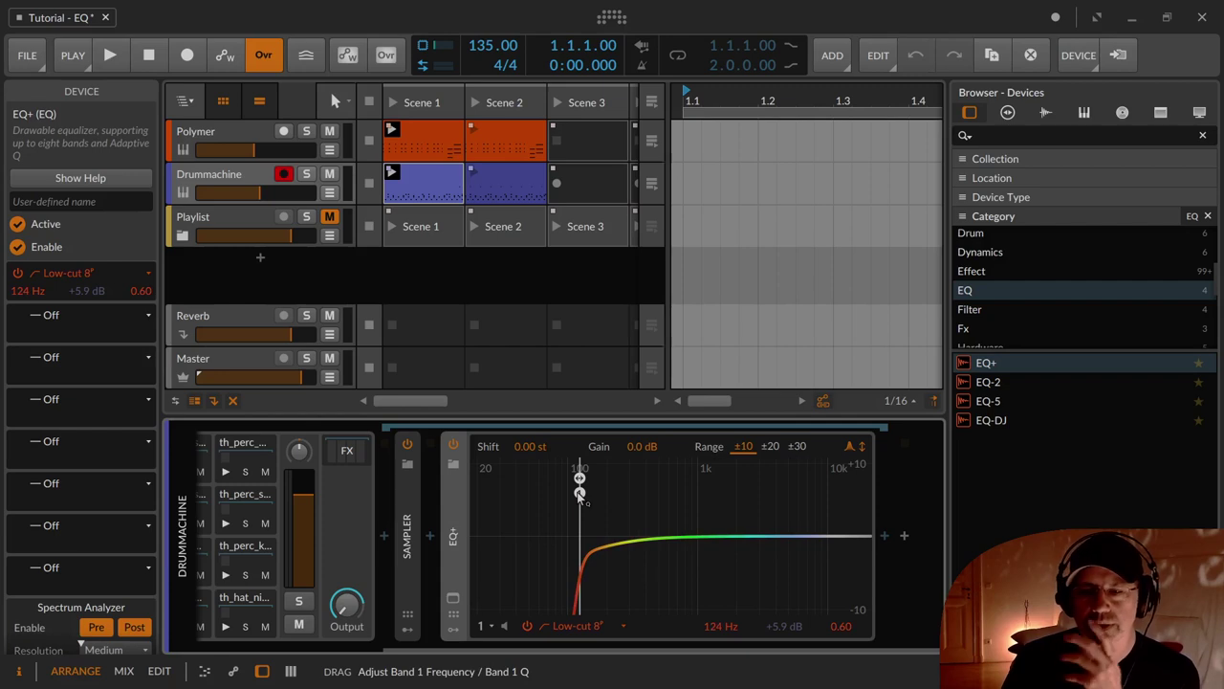
left_click_drag(580, 494, 580, 494)
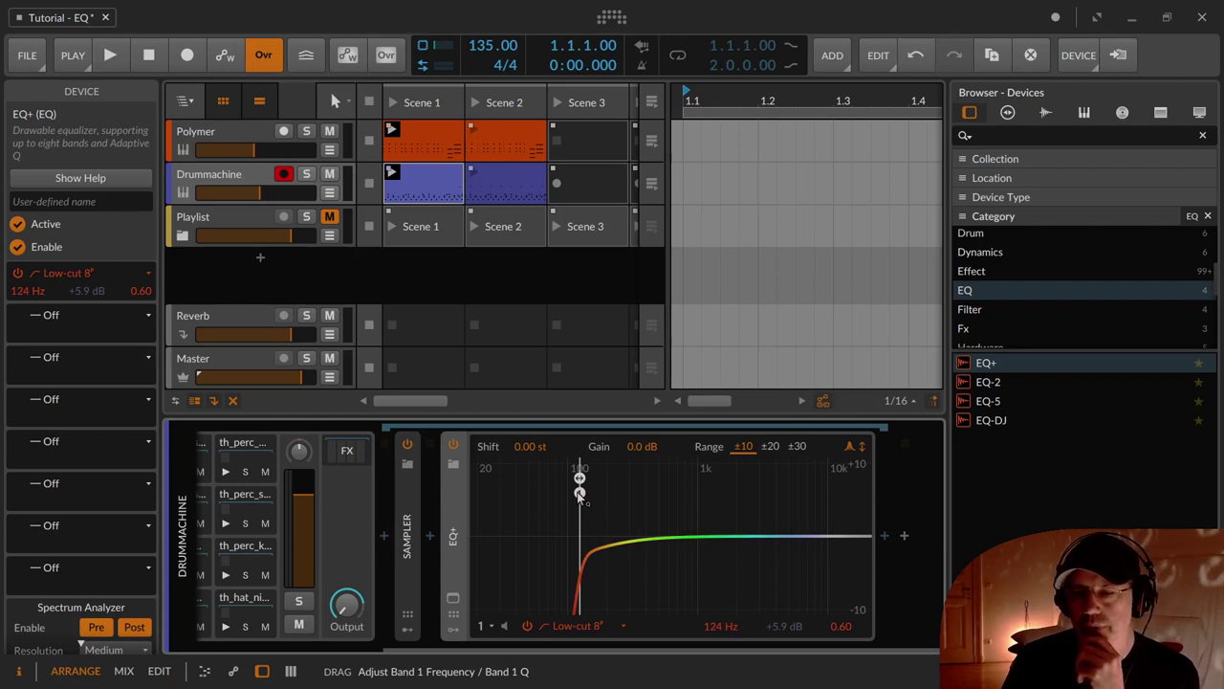
Step: Remove the low-cut band from the EQ+ curve
left_click(581, 620)
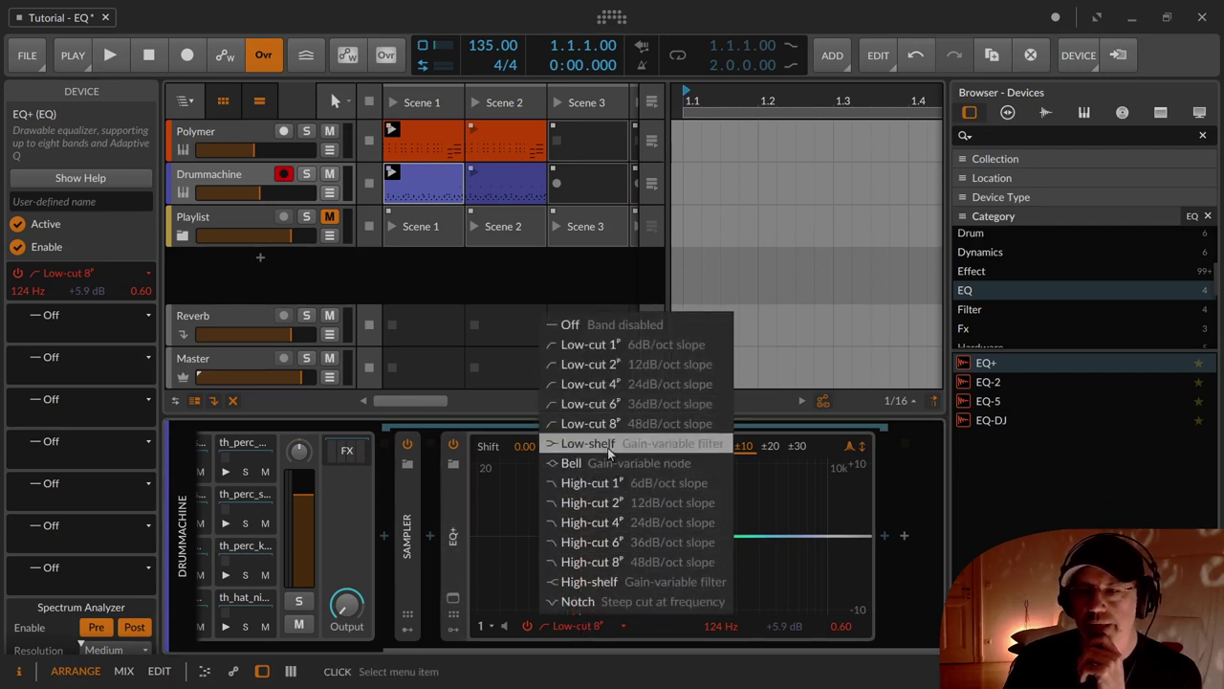
left_click(506, 483)
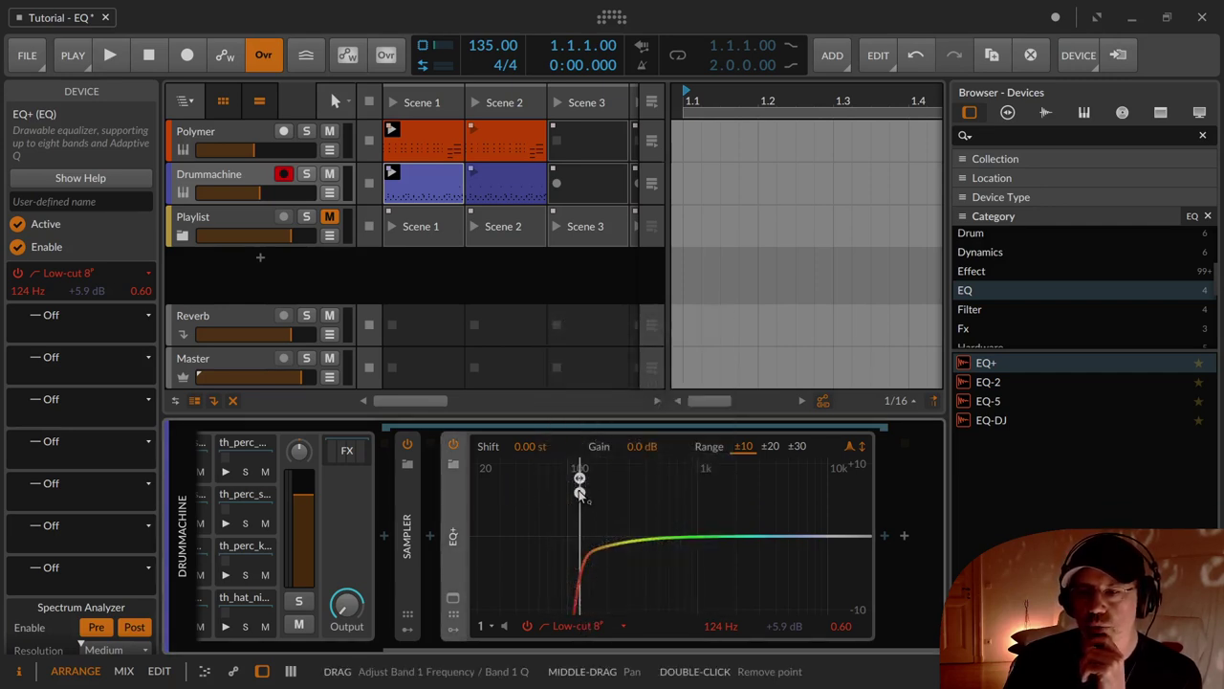
double_click(578, 488)
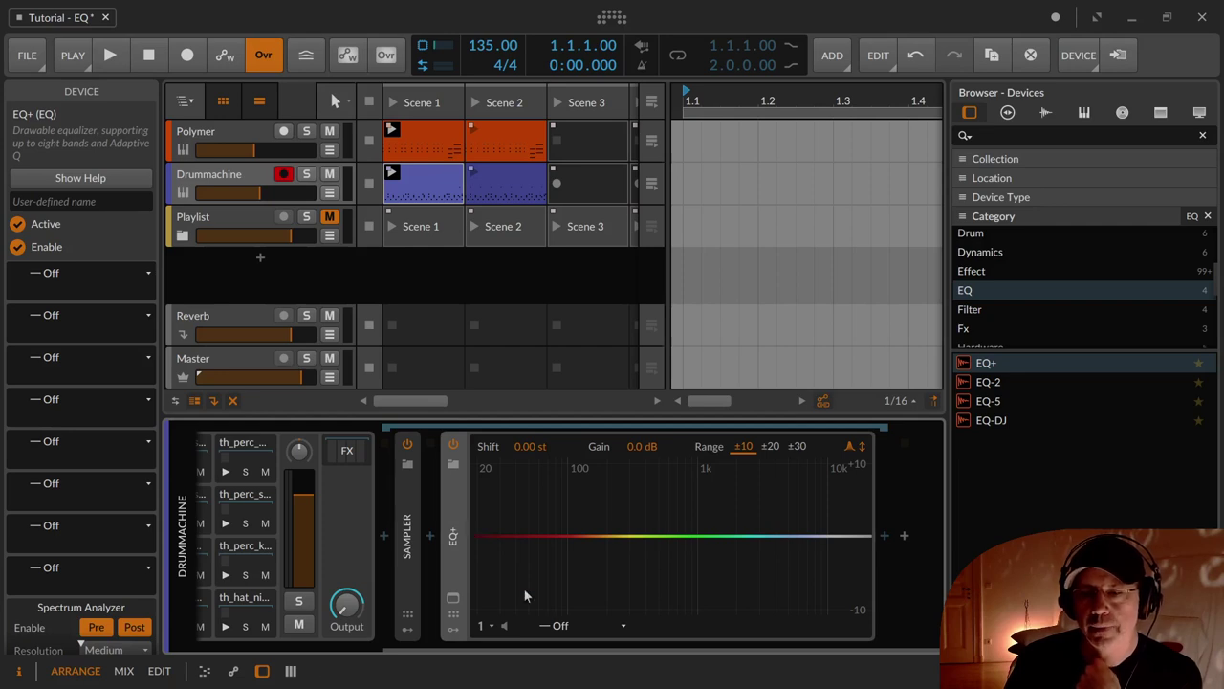
Step: Add a low-shelf band at about 385 Hz and +5.7 dB with a Q of 2.83, and remove it again
left_click(559, 627)
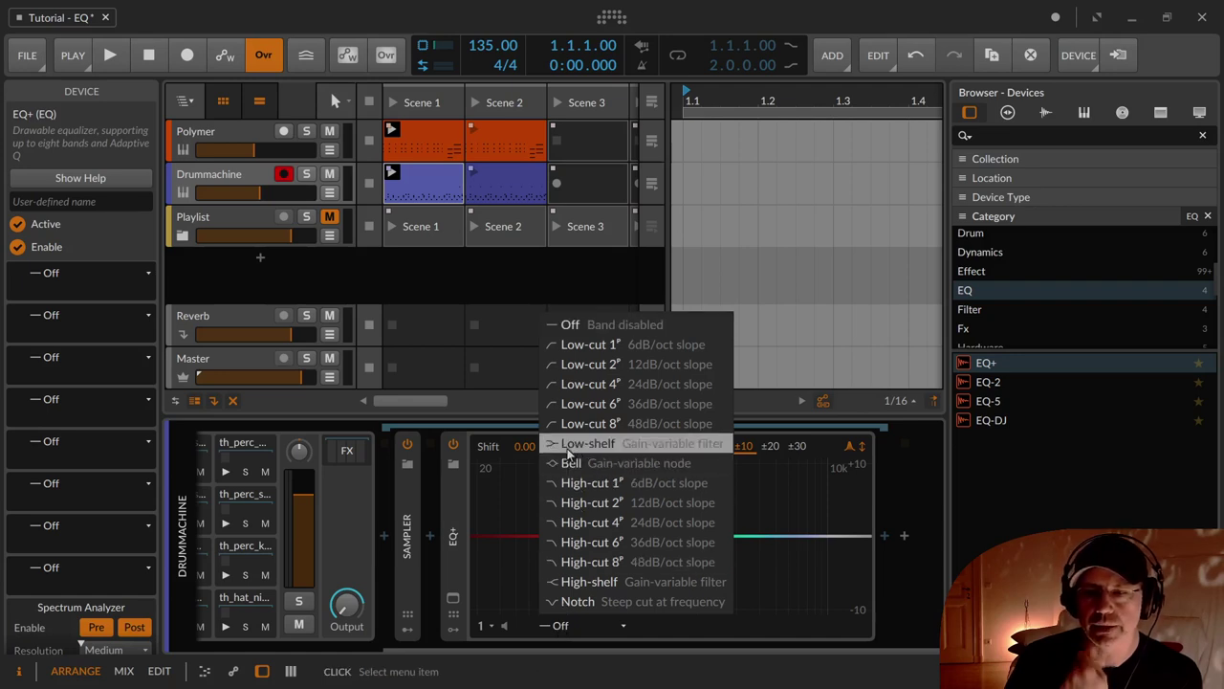
left_click(555, 625)
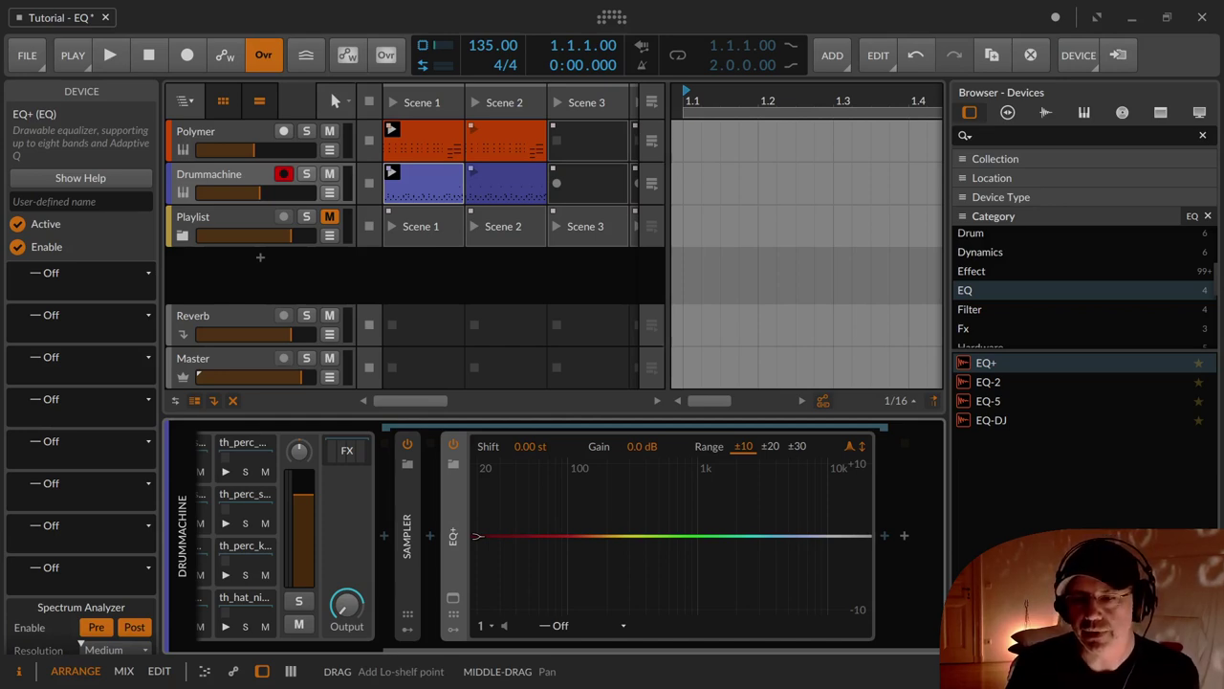
left_click_drag(476, 536, 644, 495)
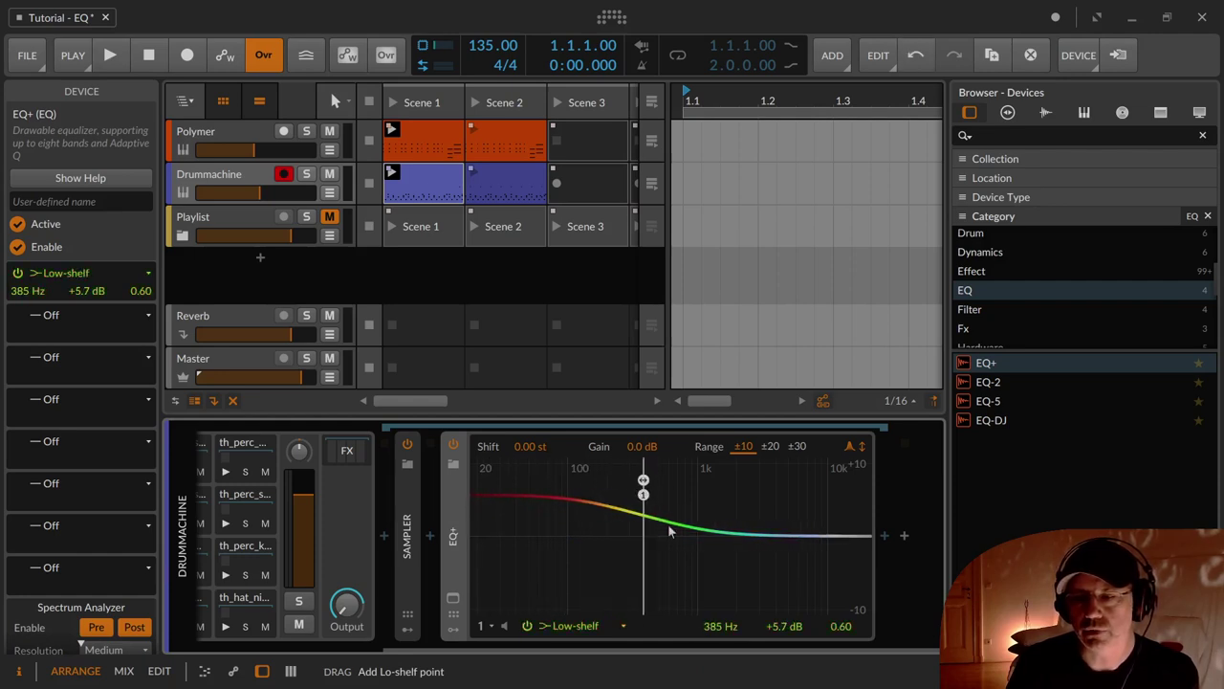
left_click_drag(841, 626, 841, 569)
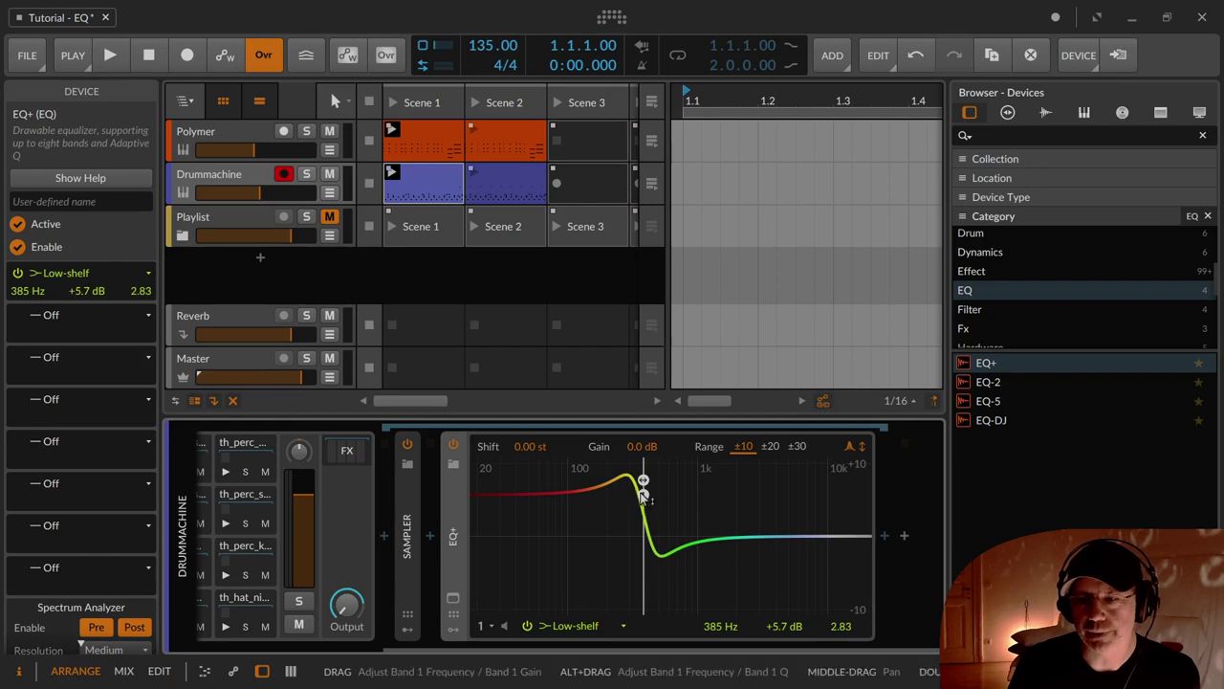
mouse_move(642, 494)
left_mouse_down()
mouse_move(656, 528)
mouse_move(650, 509)
mouse_move(639, 512)
left_mouse_up()
double_click(639, 513)
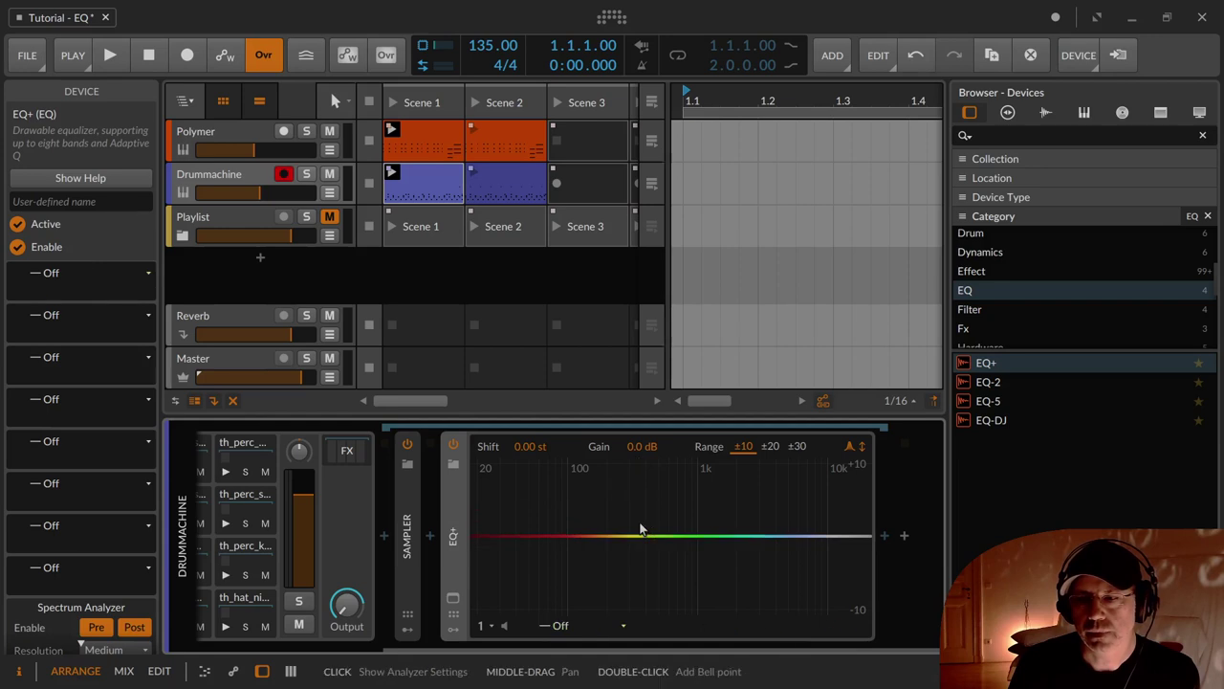
Step: Set band 1 to the Bell type, shift its point, and remove the band again
left_click(561, 626)
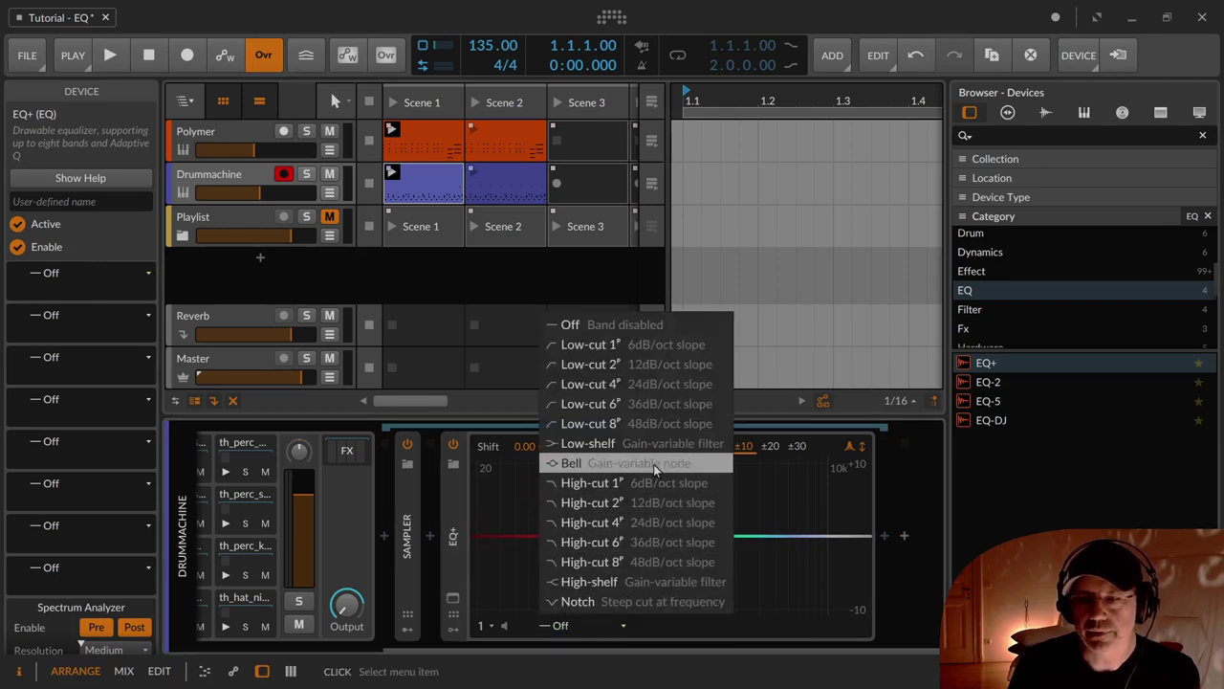
left_click(653, 464)
mouse_move(557, 534)
left_mouse_down()
mouse_move(562, 487)
mouse_move(584, 483)
mouse_move(578, 572)
mouse_move(571, 548)
left_mouse_up()
double_click(571, 547)
Step: Set band 1 to High-cut 1P with 6dB/oct slope and raise its frequency to about 1.10 kHz
left_click(555, 625)
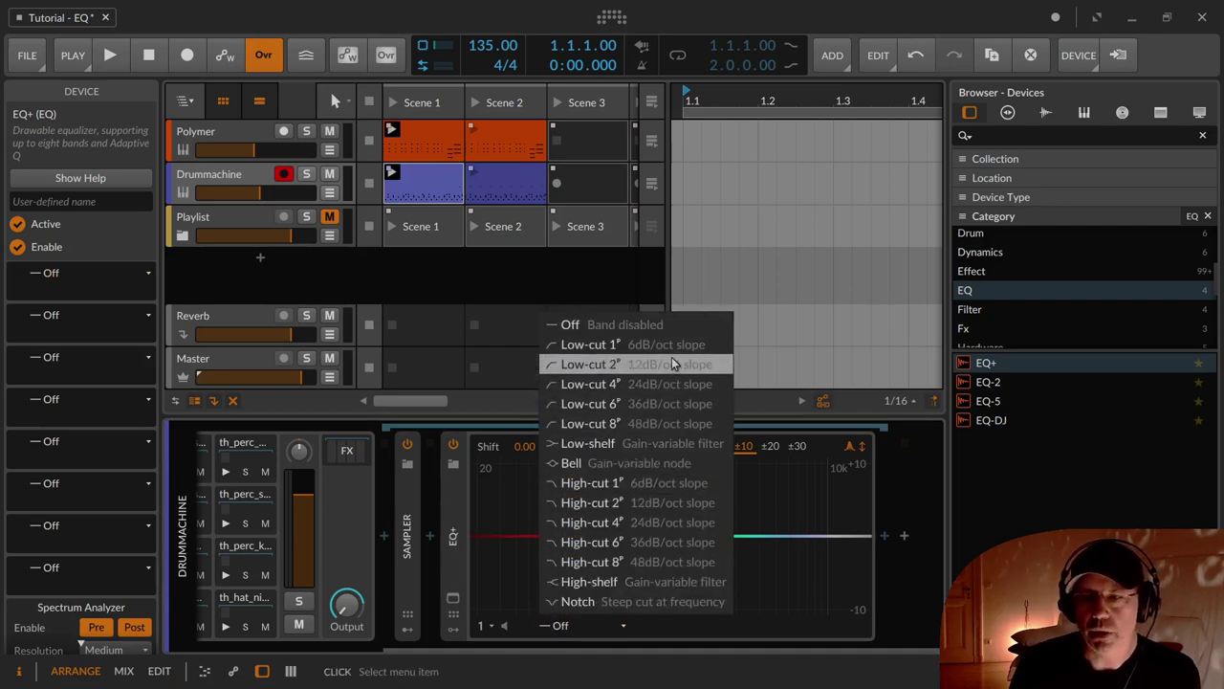
left_click(657, 484)
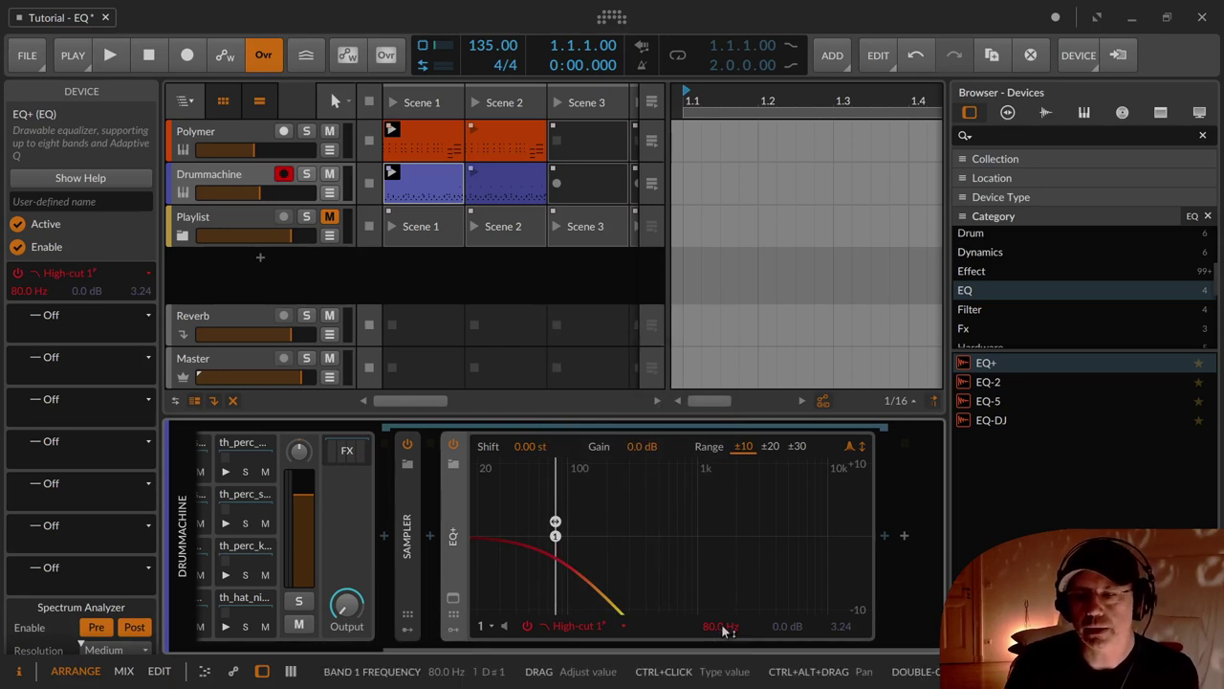
left_click_drag(724, 628, 724, 564)
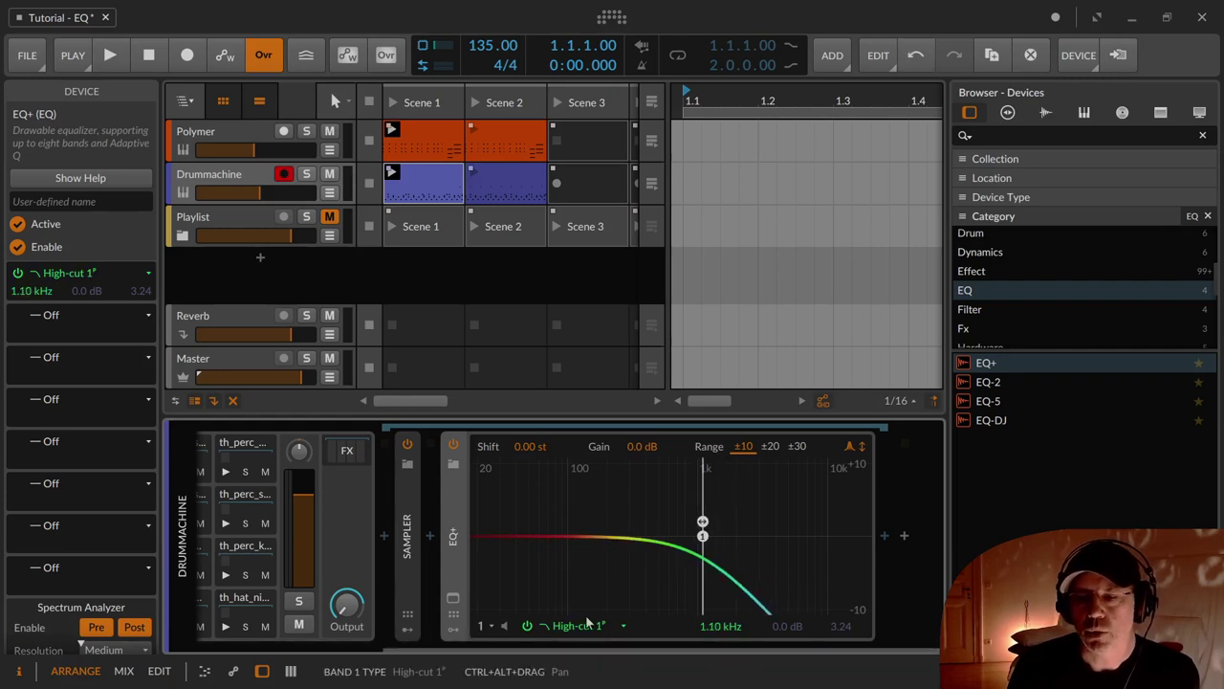
Step: Change band 1 to the Notch type and set its frequency to about 374 Hz and its Q to 6.72
left_click(591, 627)
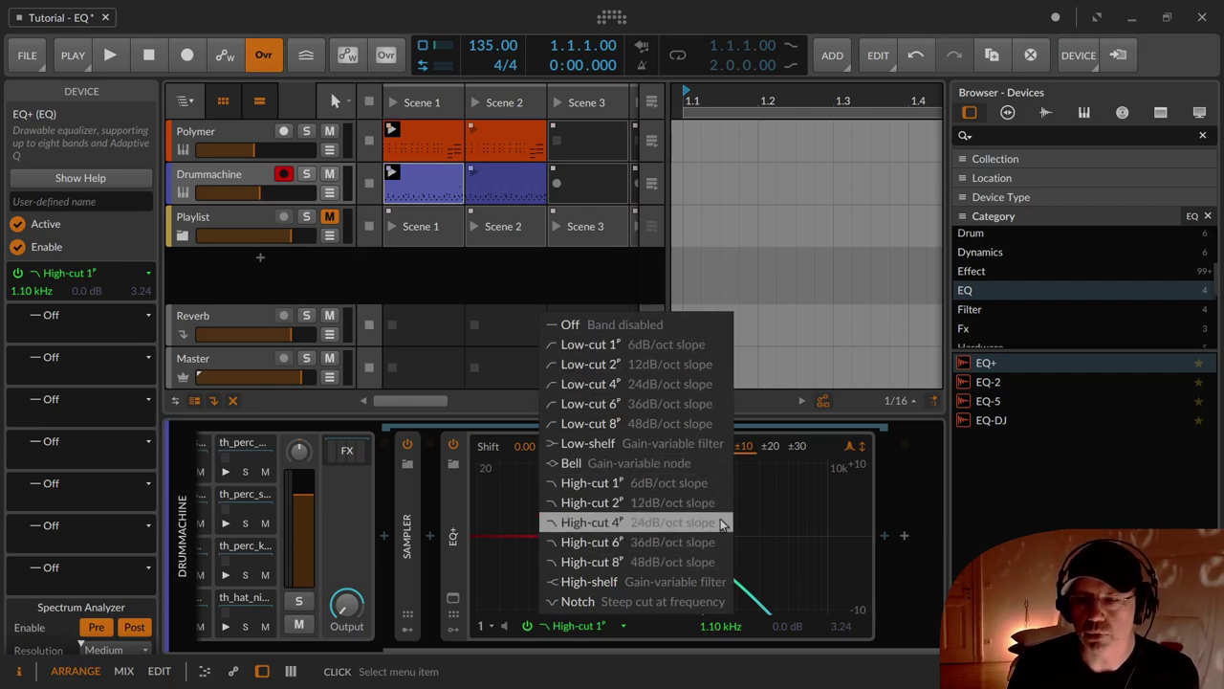
left_click(697, 601)
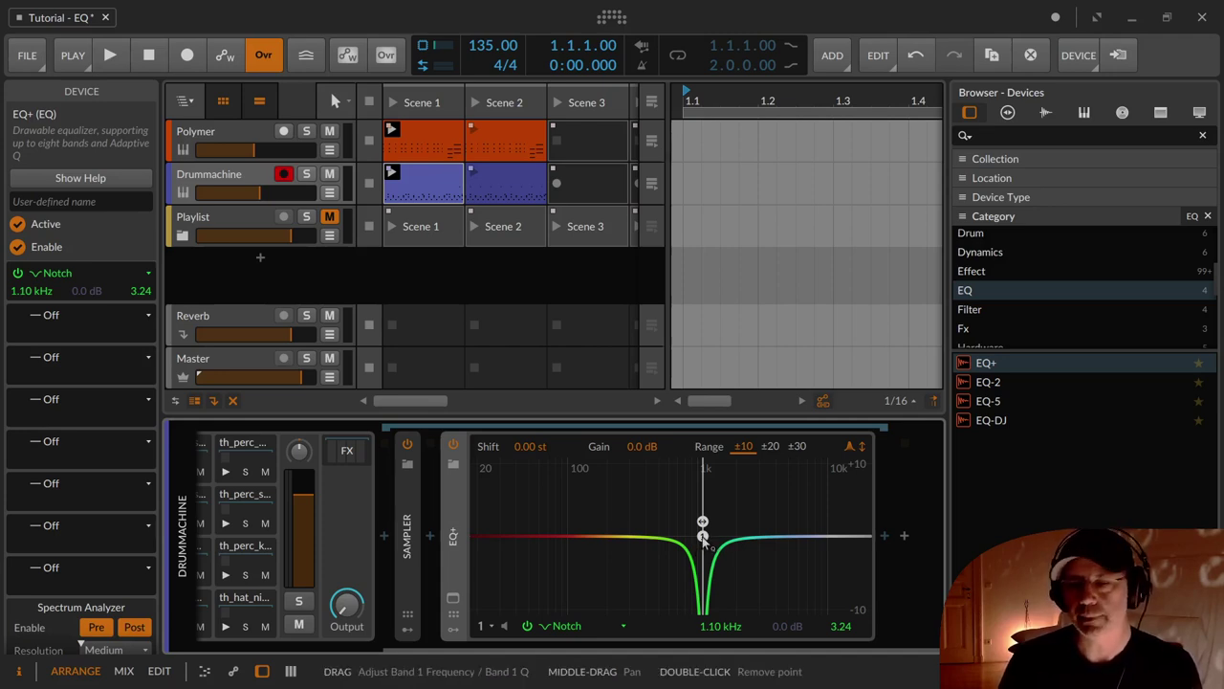
left_click_drag(703, 536, 657, 536)
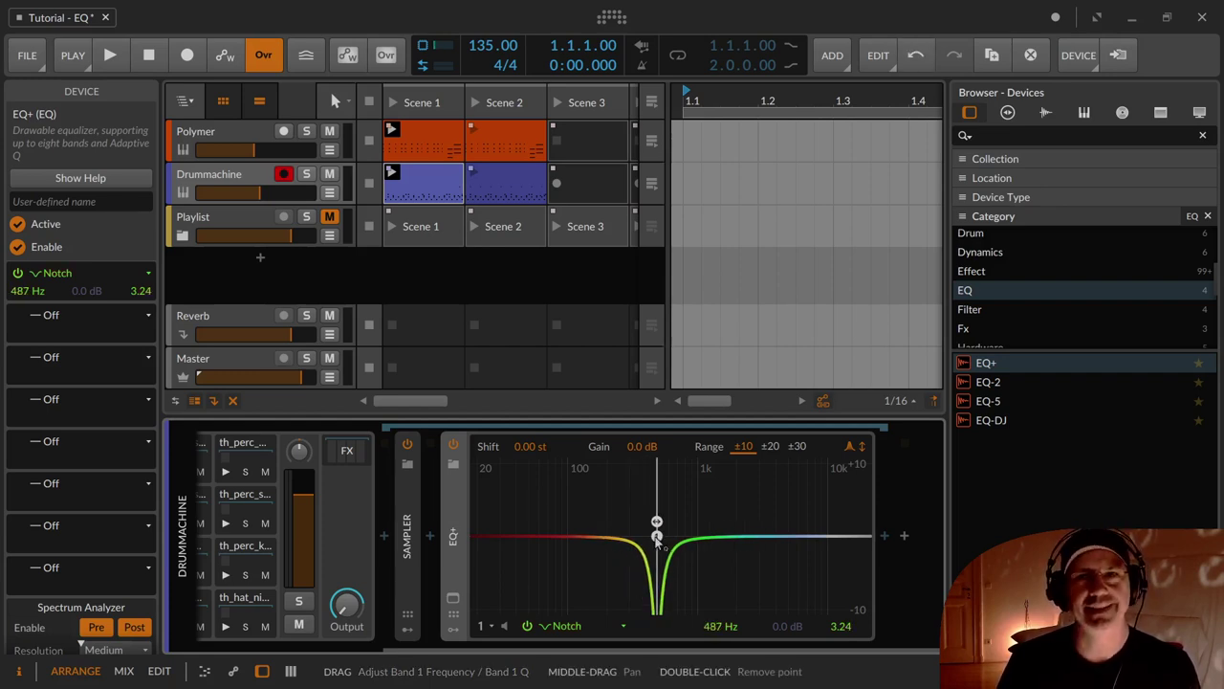
mouse_move(848, 627)
left_mouse_down()
mouse_move(847, 601)
mouse_move(847, 626)
left_mouse_up()
mouse_move(715, 626)
left_mouse_down()
mouse_move(716, 573)
mouse_move(715, 635)
left_mouse_up()
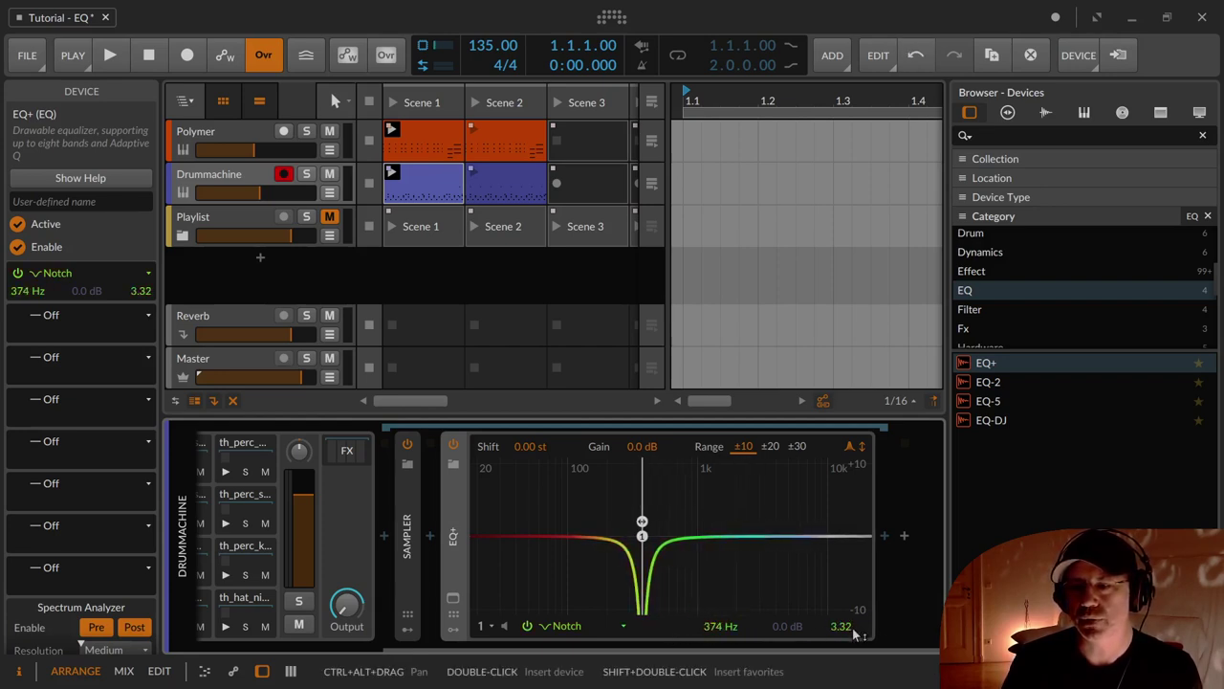
mouse_move(849, 627)
left_mouse_down()
mouse_move(849, 679)
mouse_move(849, 636)
left_mouse_up()
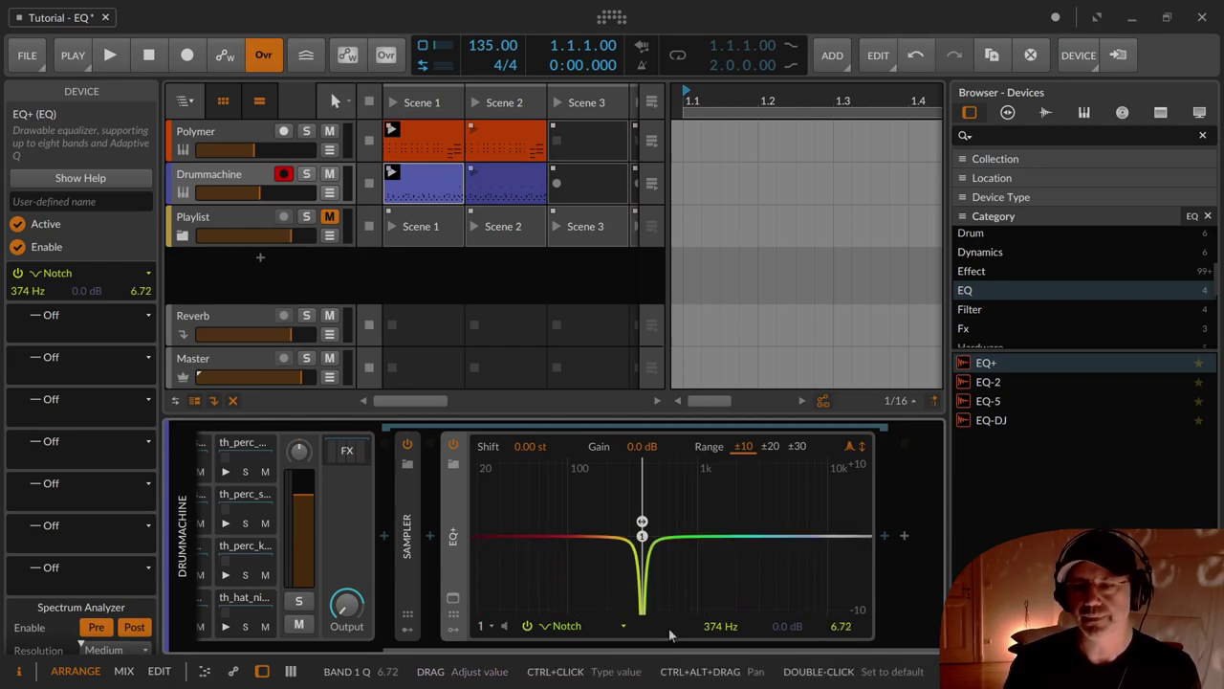
Step: Set band 1 to Off, and add bell bands at about 47.9 Hz/-5.3 dB, 360 Hz/+5.1 dB and 1.65 kHz/-3.7 dB
left_click(564, 627)
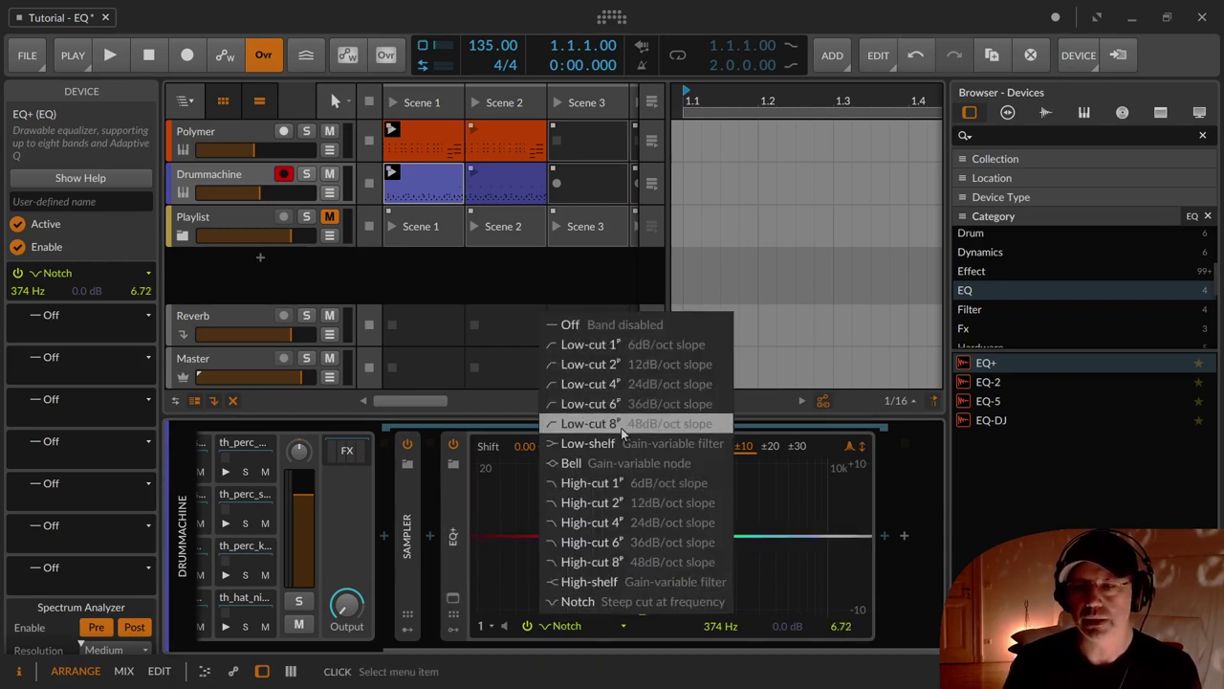
left_click(636, 323)
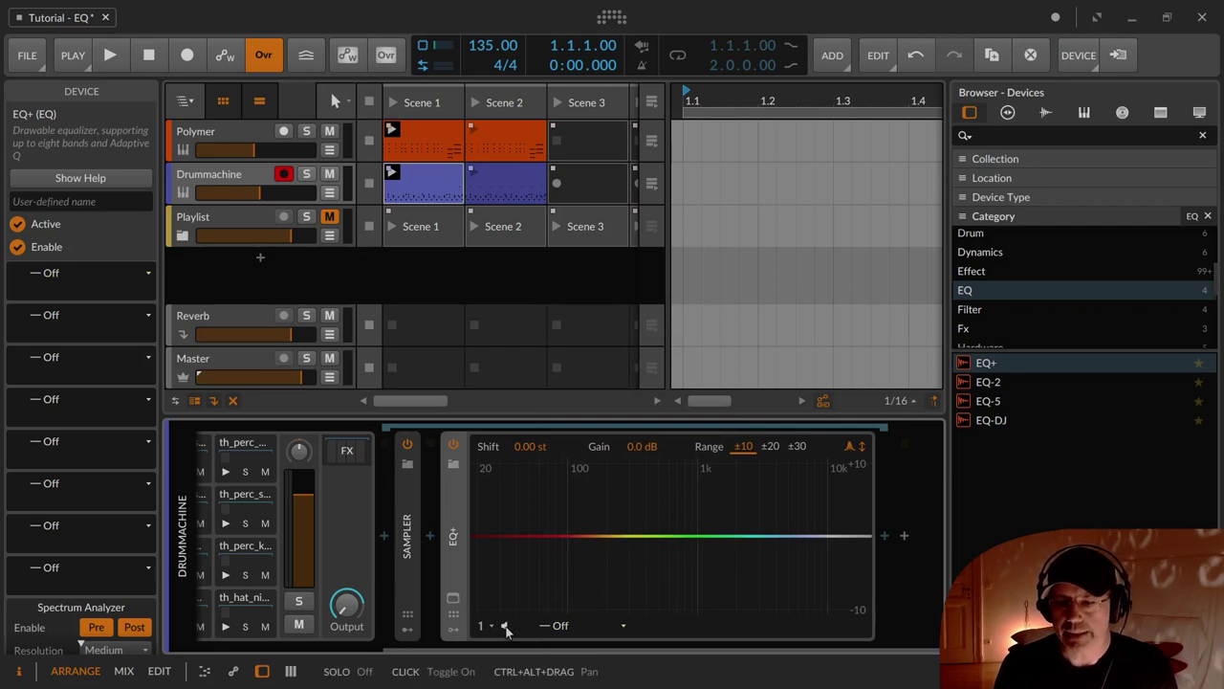
left_click_drag(530, 530, 526, 574)
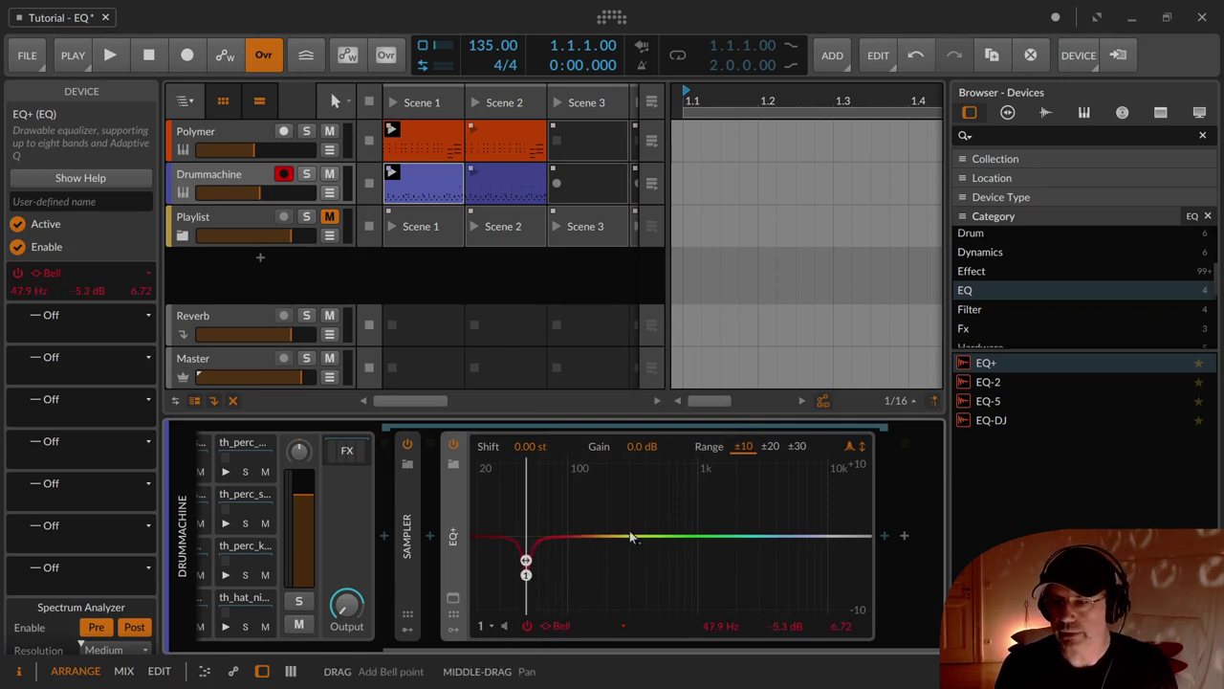
left_click_drag(640, 536, 640, 500)
left_click(714, 535)
left_click_drag(714, 536, 726, 562)
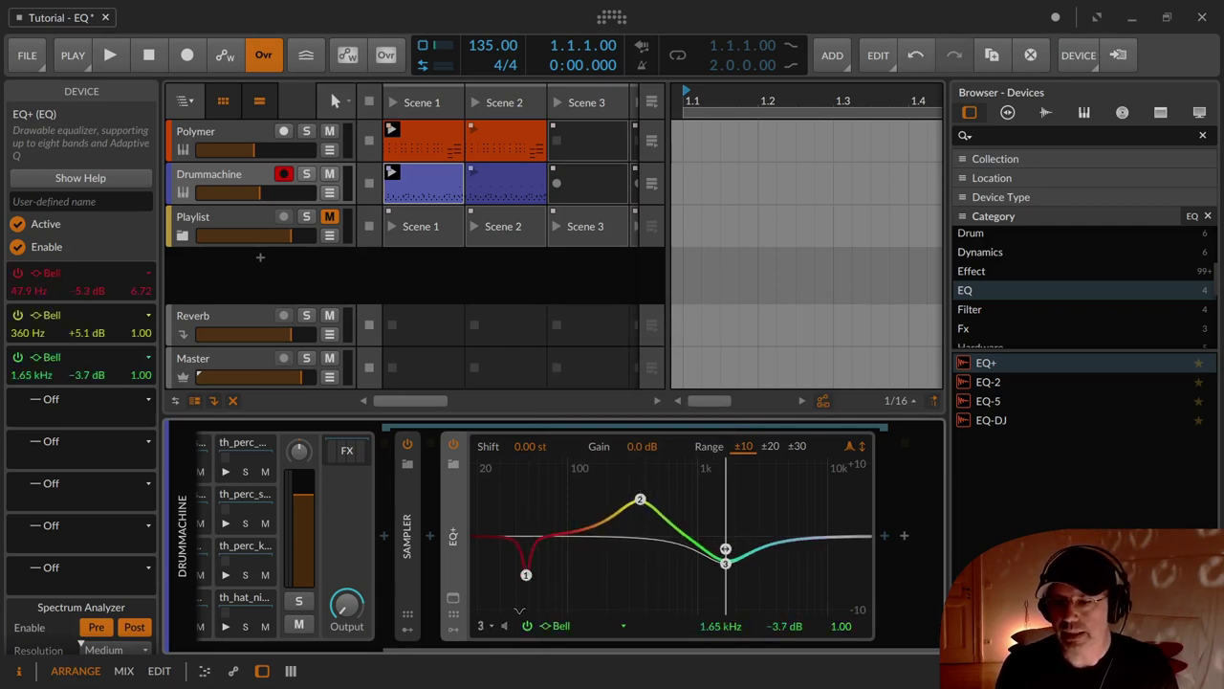
Step: Select band 1, turn on its solo, and start playback
left_click(483, 625)
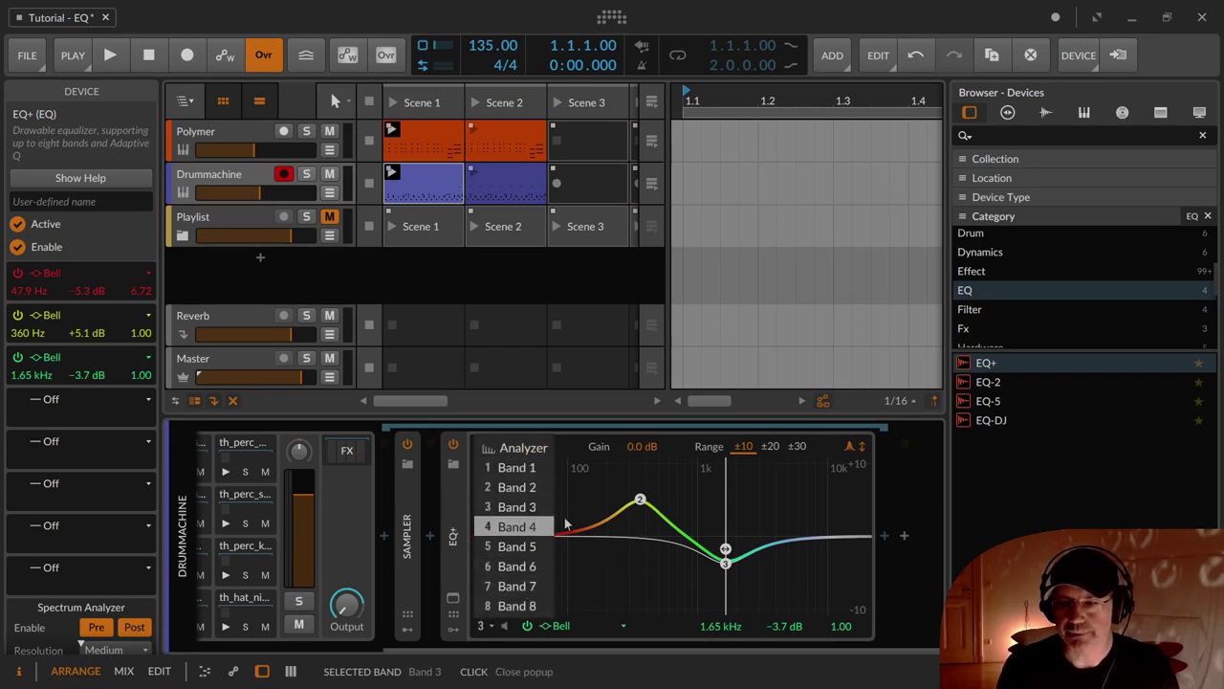
left_click(534, 466)
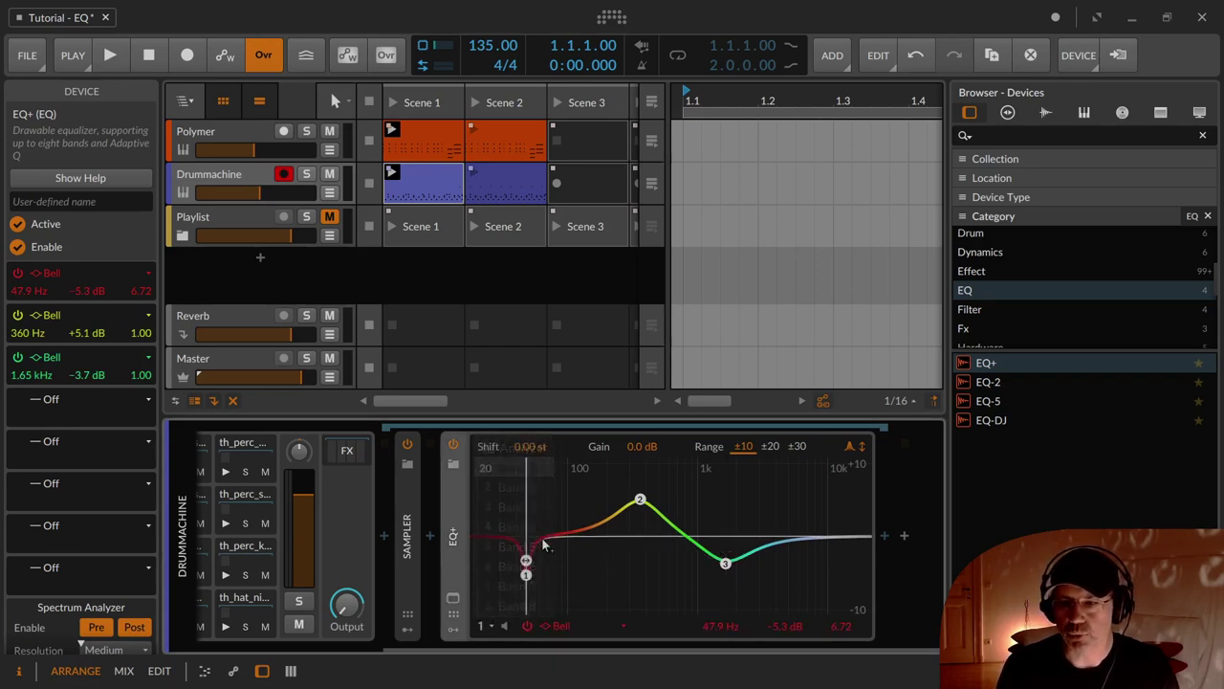
left_click(505, 626)
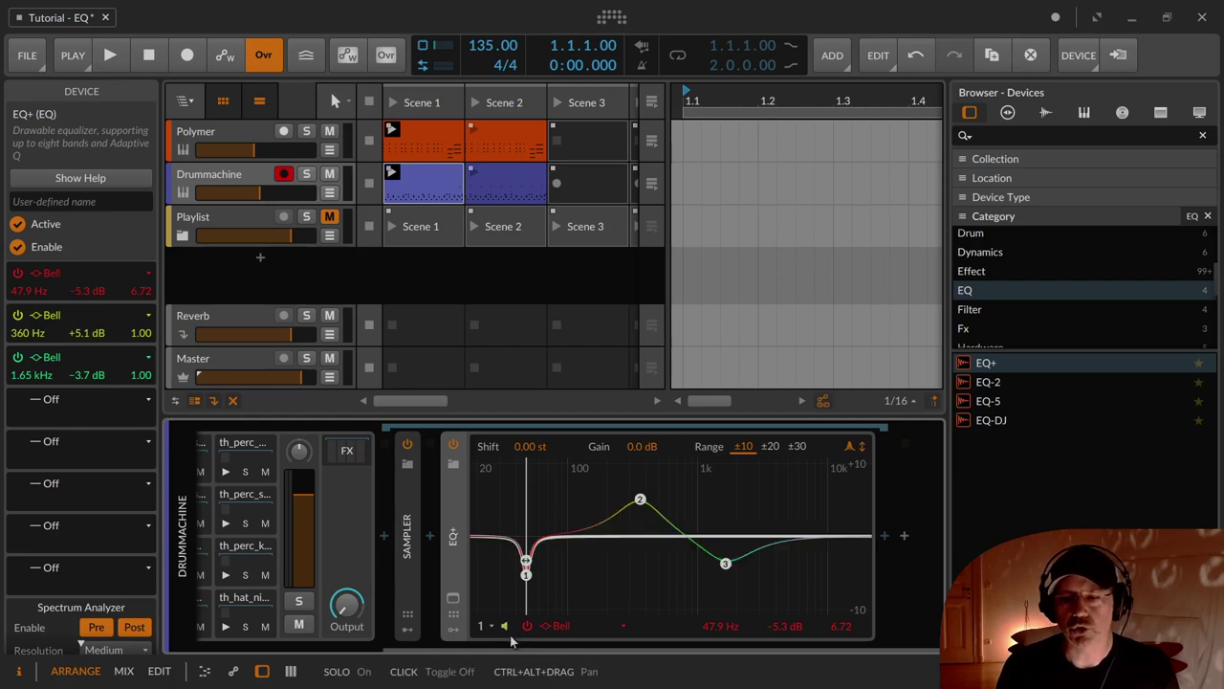
left_click(505, 627)
left_click(505, 628)
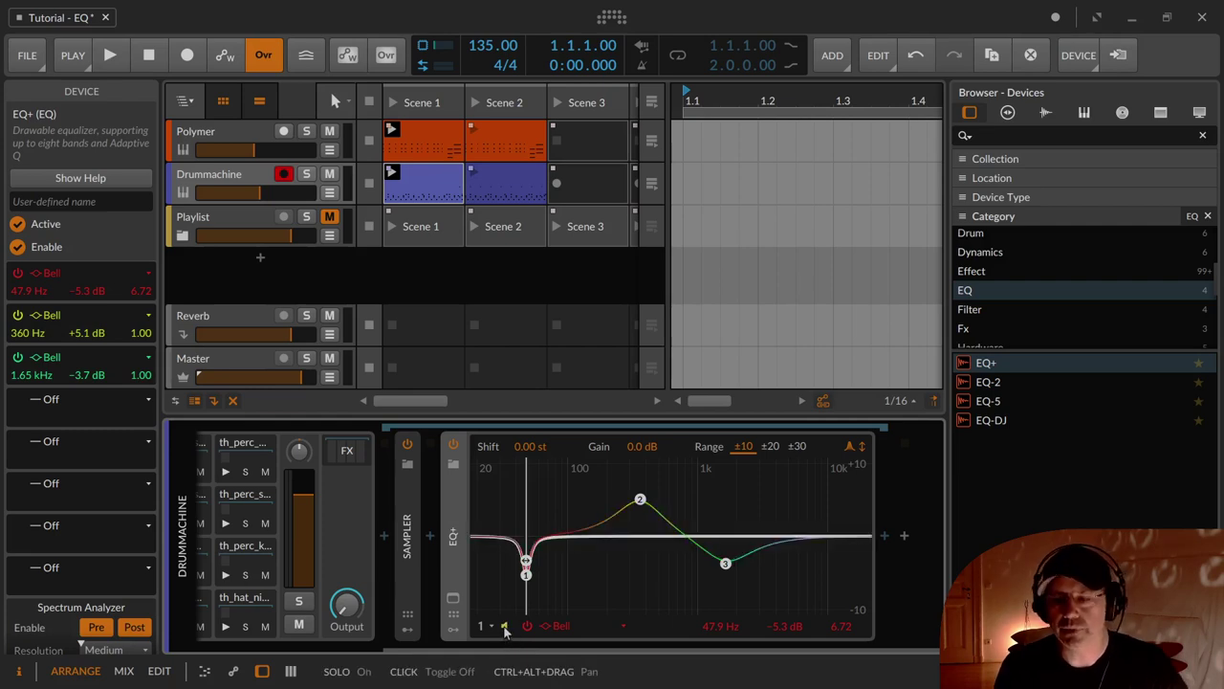
key("space")
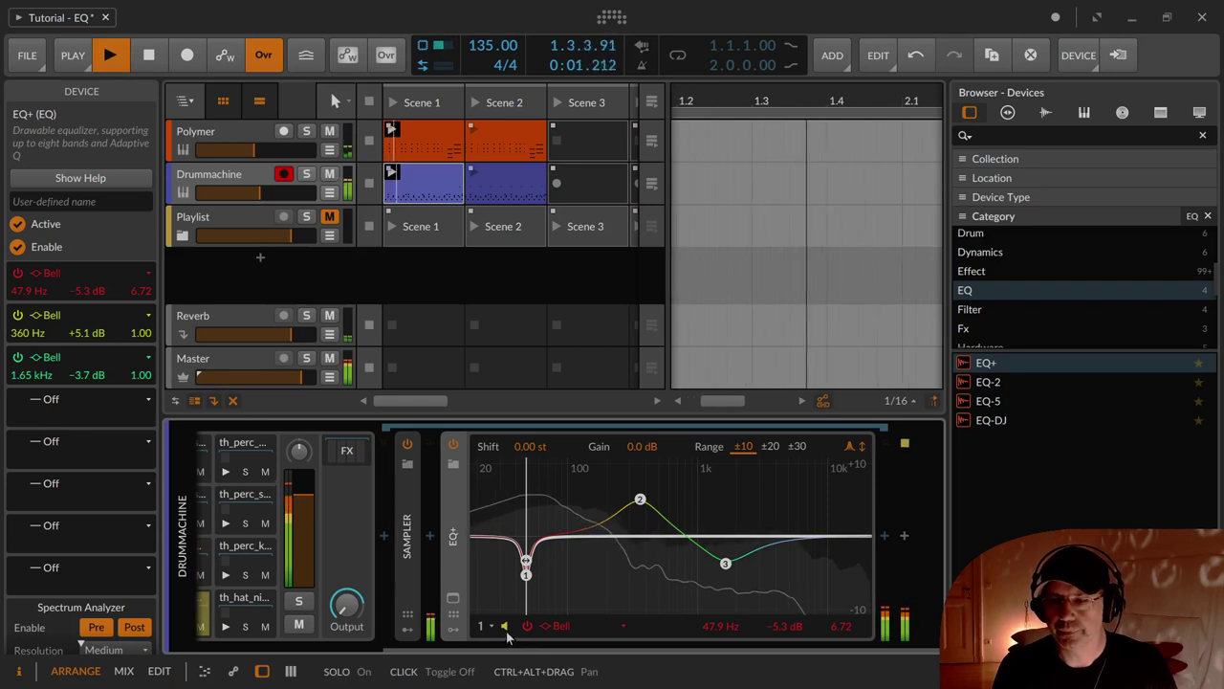
Step: Compare band 1 soloed and unsoloed during playback, and move it to about 47.3 Hz, -7.2 dB and Q 9.36
left_click(505, 626)
left_click(505, 626)
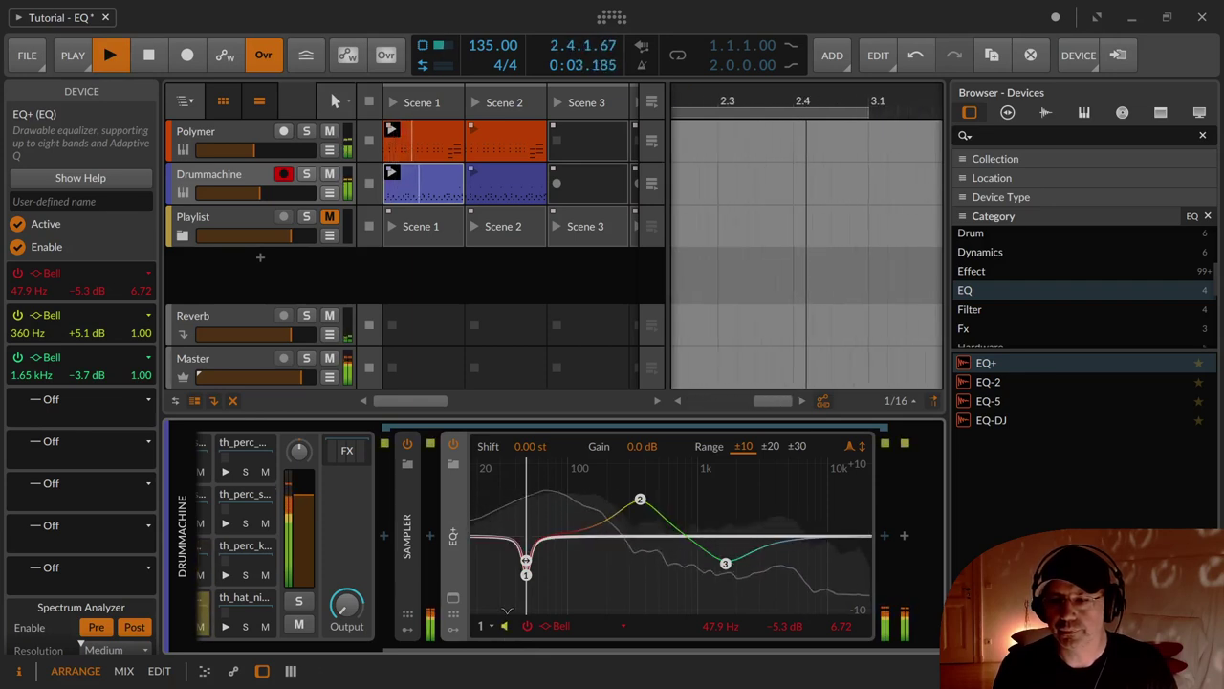
left_click(505, 626)
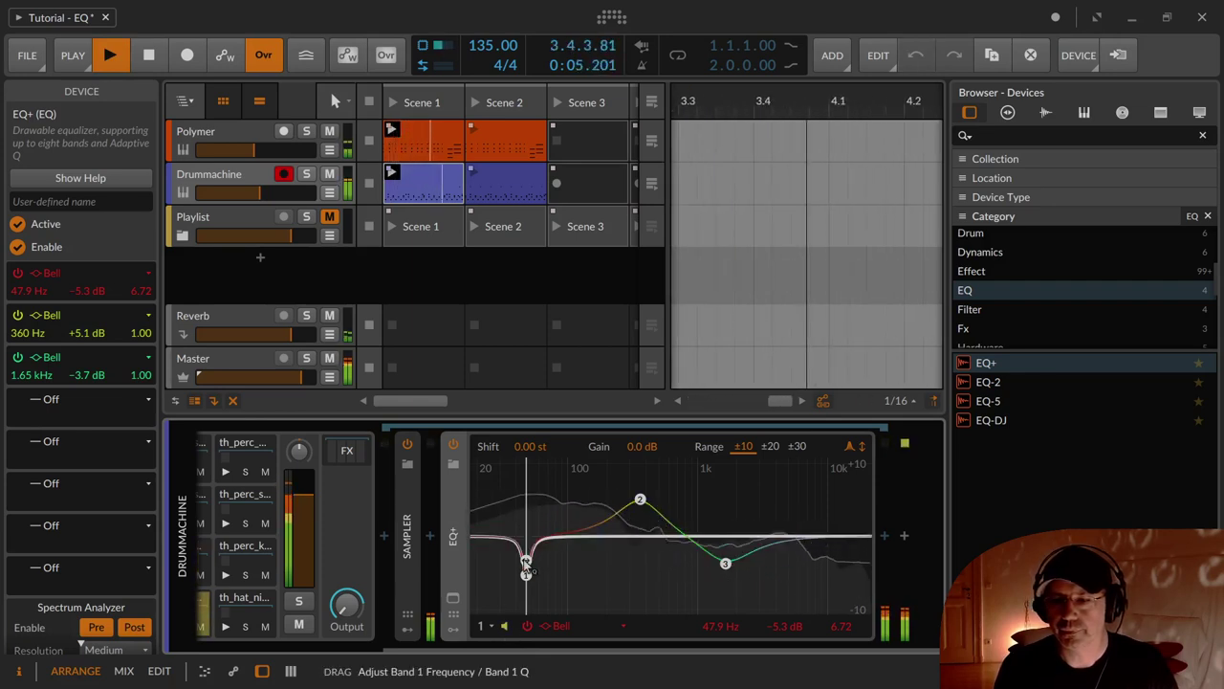
mouse_move(527, 576)
left_mouse_down()
mouse_move(541, 683)
mouse_move(535, 585)
mouse_move(527, 594)
left_mouse_up()
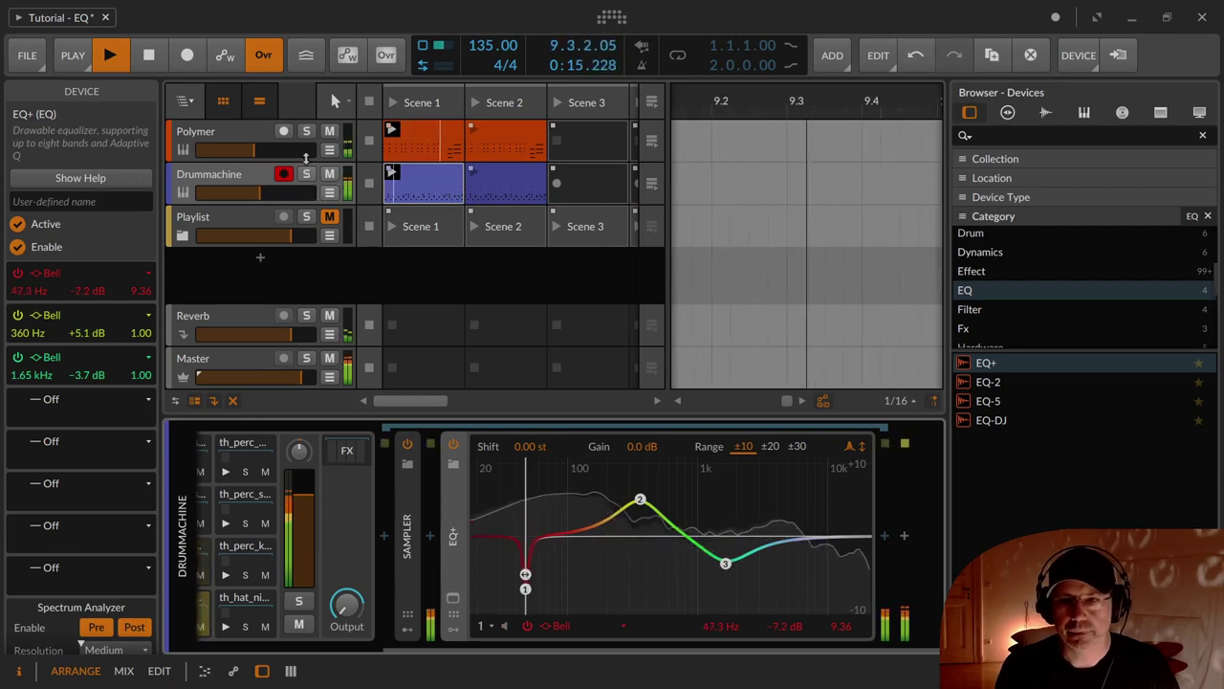
Step: Solo the Drummachine track, shift band 1 to about 55.2 Hz with Q 6.78, and solo the band
left_click(306, 180)
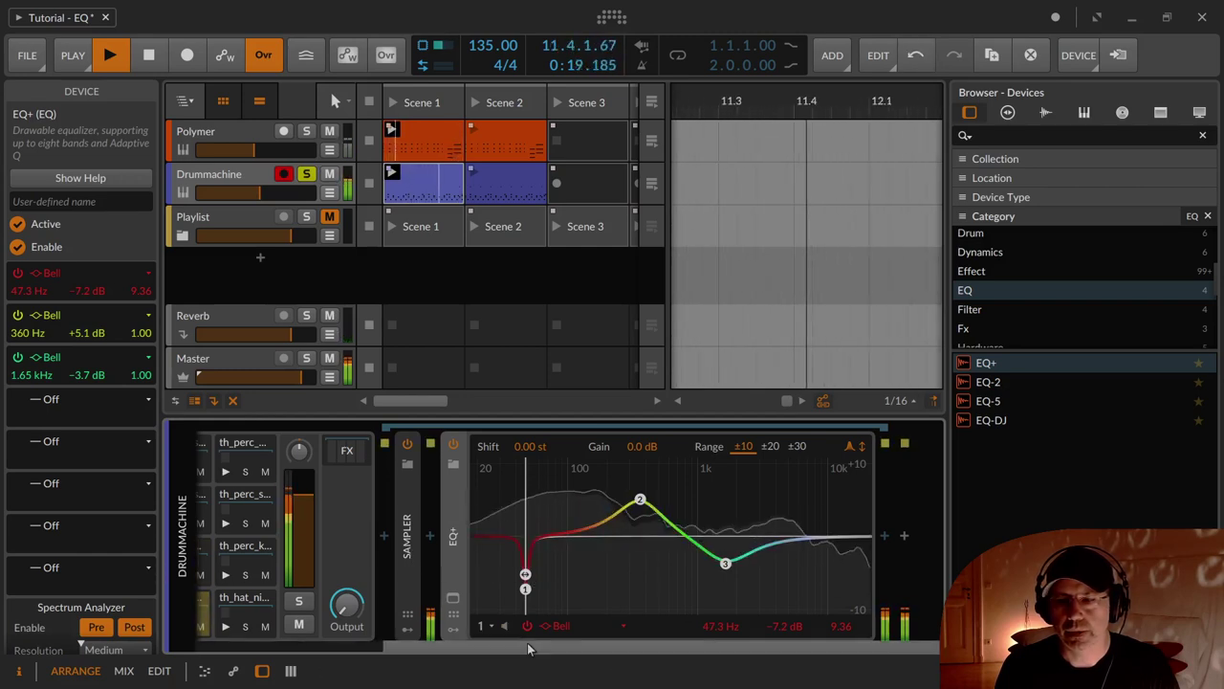
left_click_drag(509, 648, 346, 648)
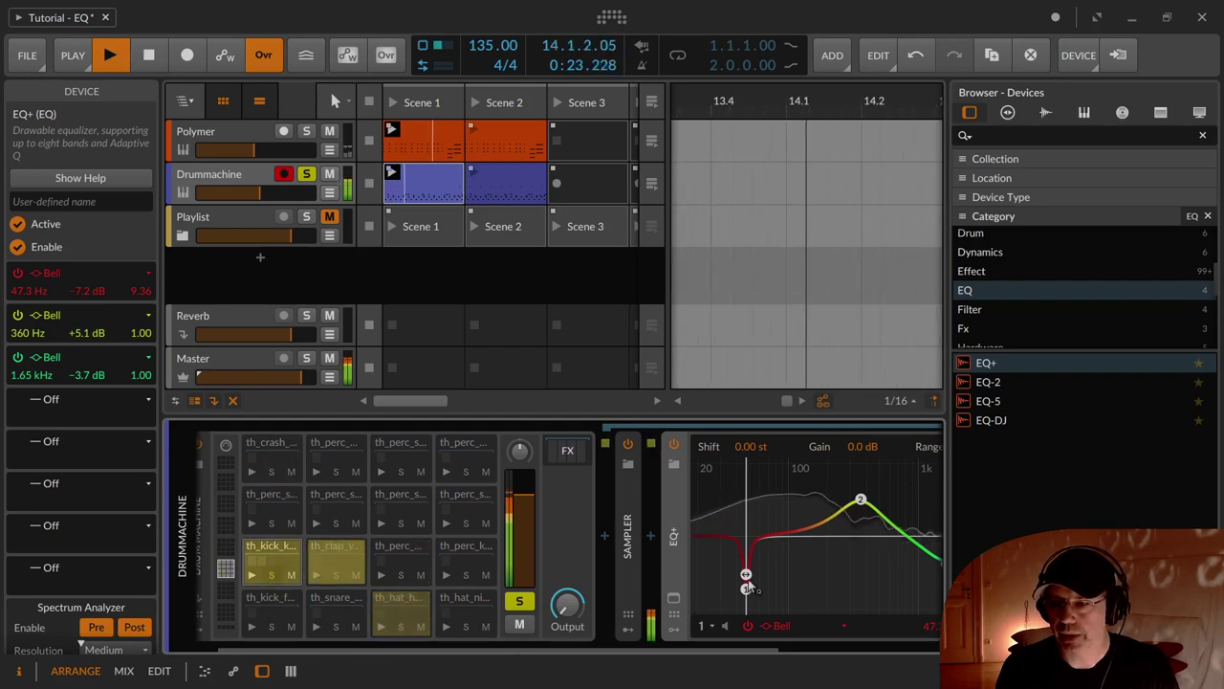
left_click_drag(747, 580, 756, 606)
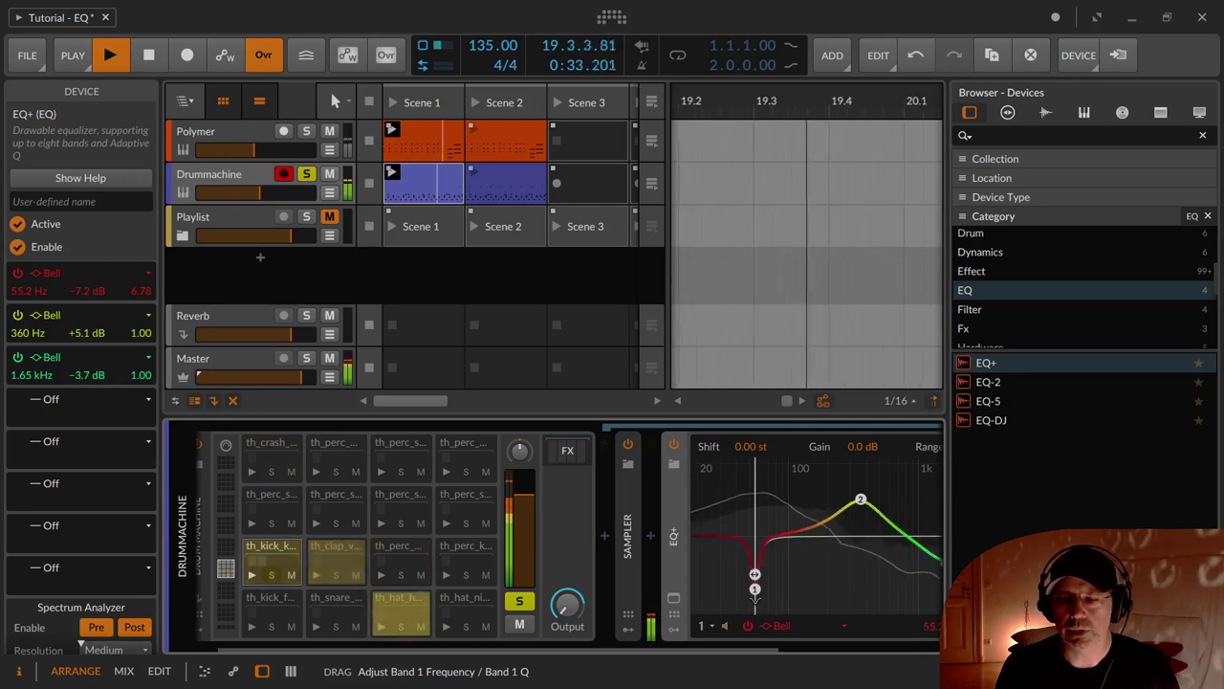
left_click(726, 627)
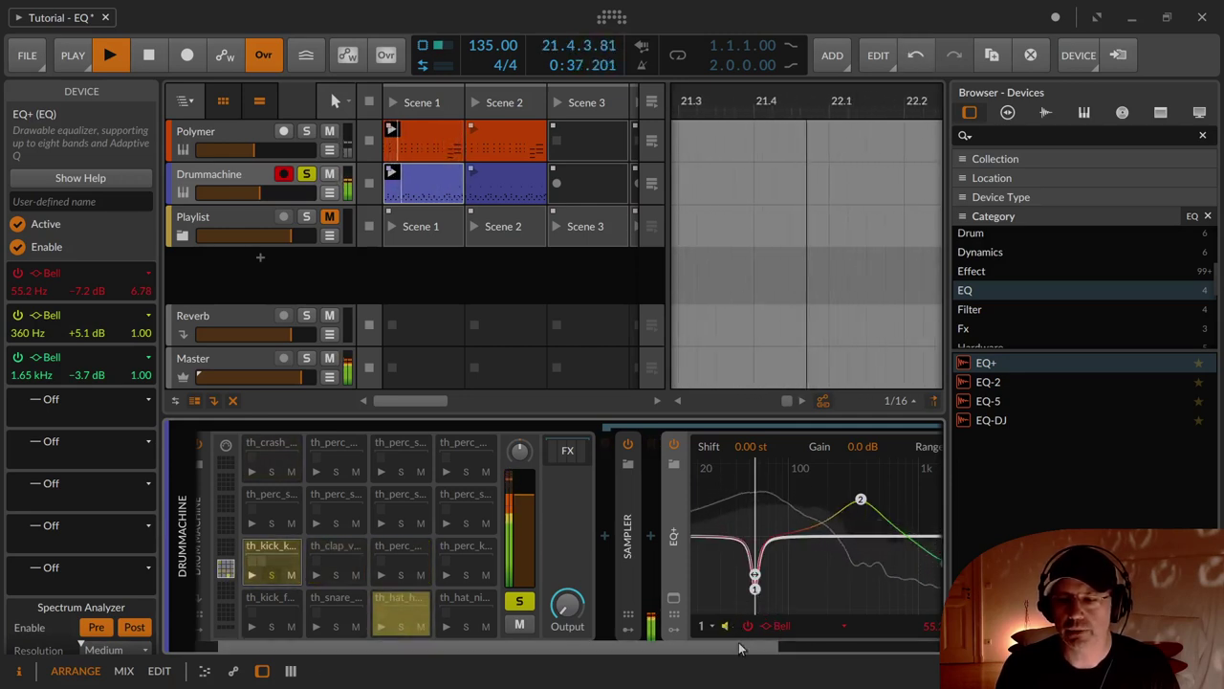
left_click_drag(727, 652, 881, 651)
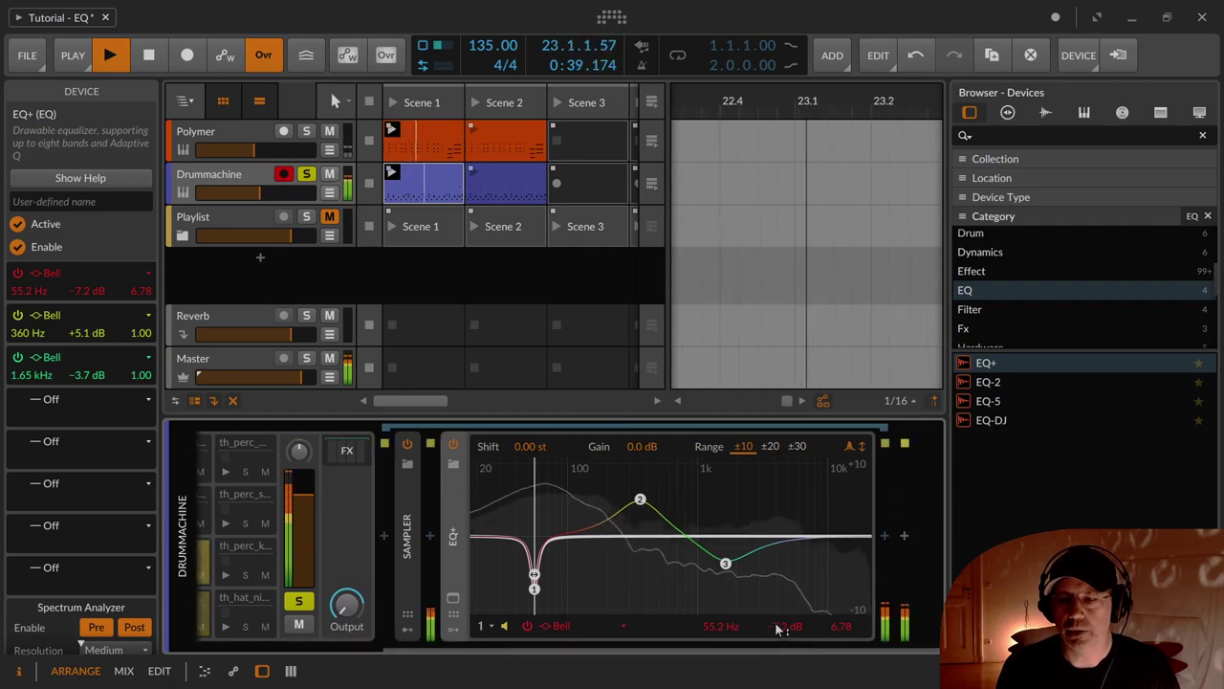
Step: Raise band 1's gain to +0.6 dB, lower it to -10.8 dB with its solo off, and remove the band
left_click_drag(780, 628, 780, 587)
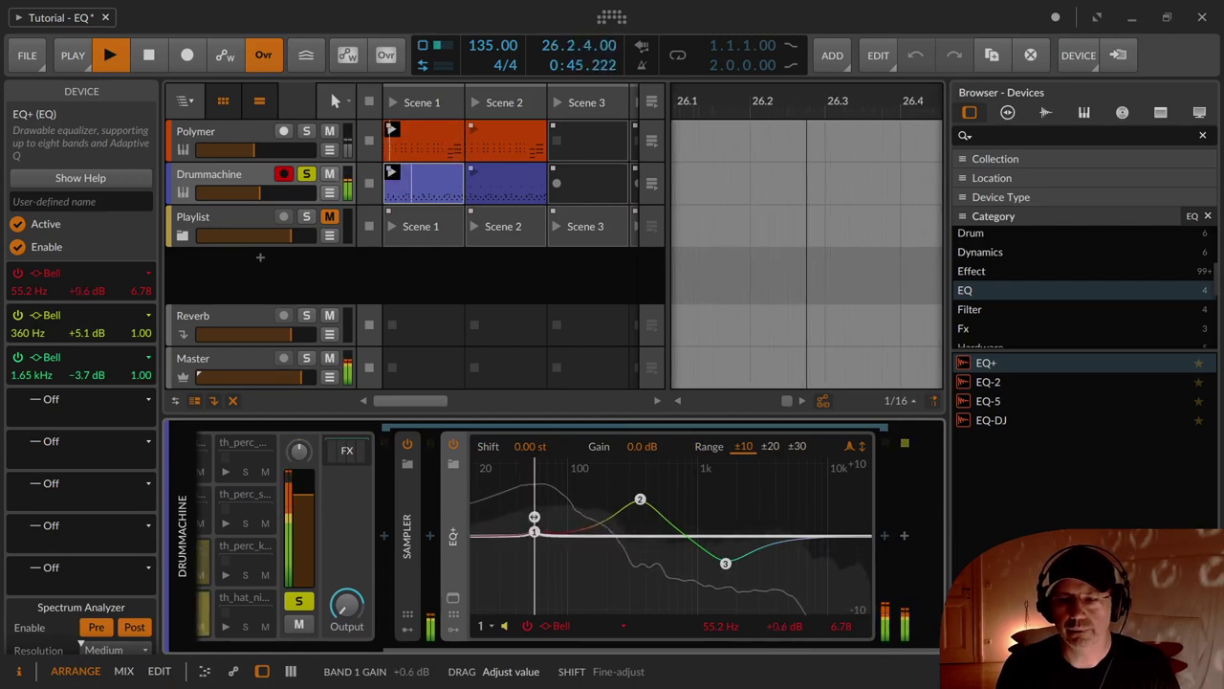
left_click_drag(534, 516, 537, 587)
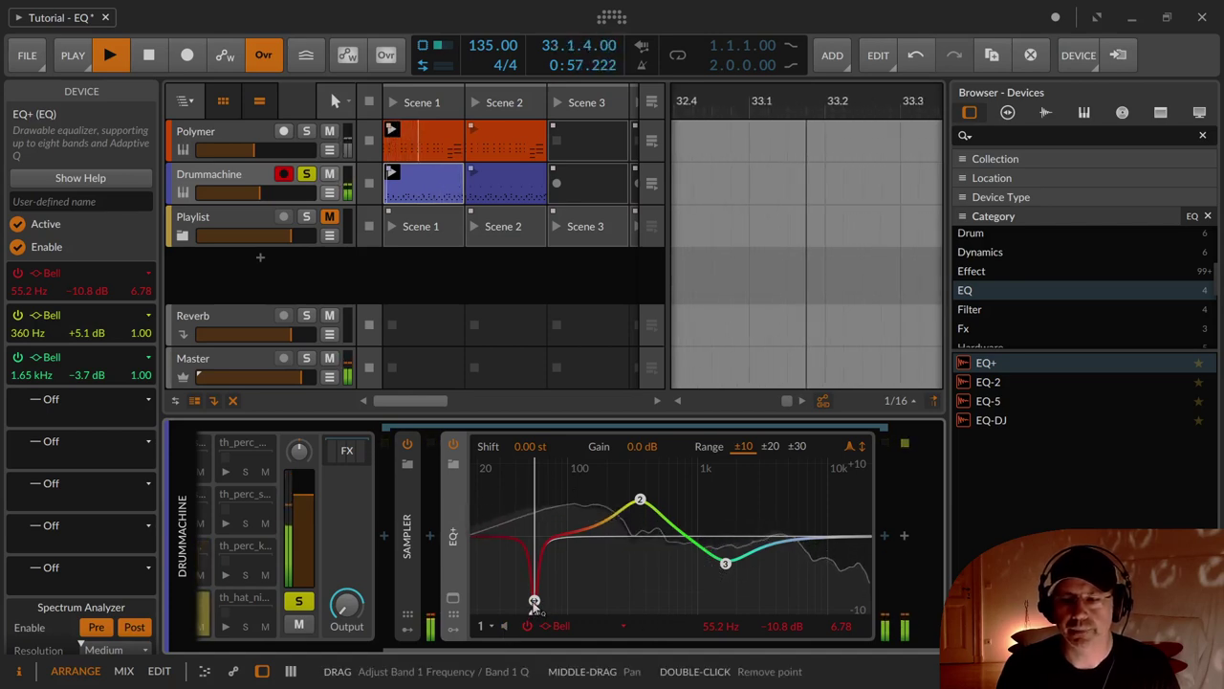
double_click(533, 600)
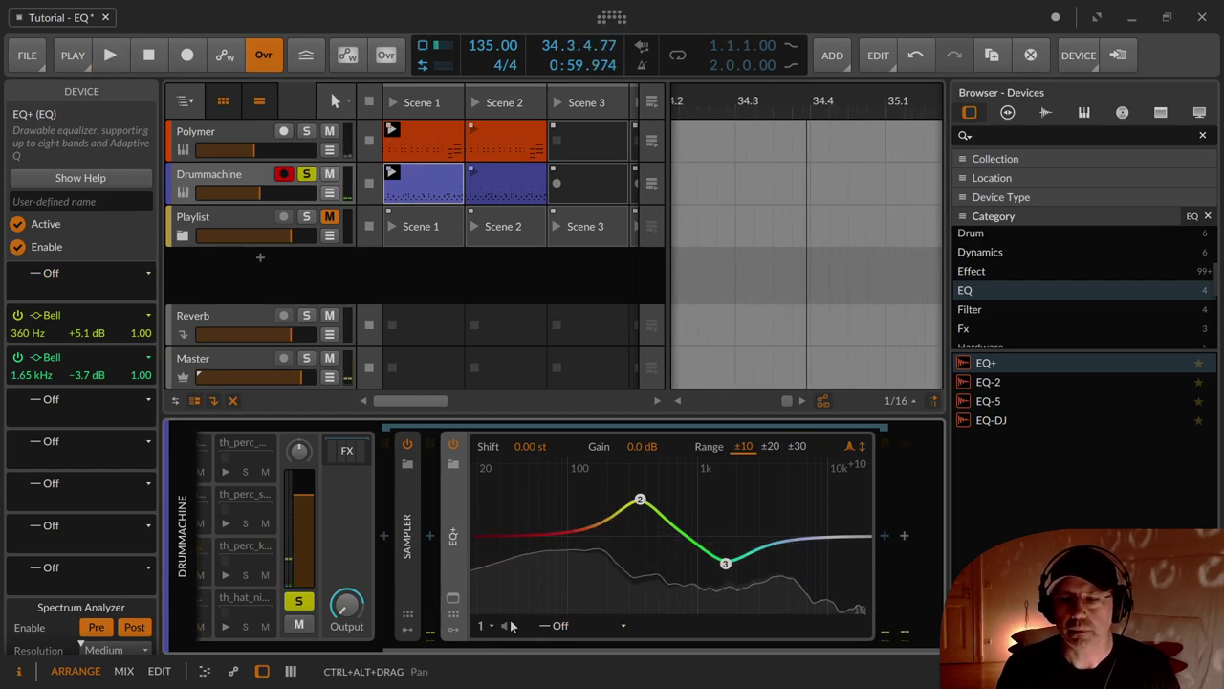
Step: Show the EQ+ spectrum analyzer settings in place of the band settings and start playback
left_click(485, 626)
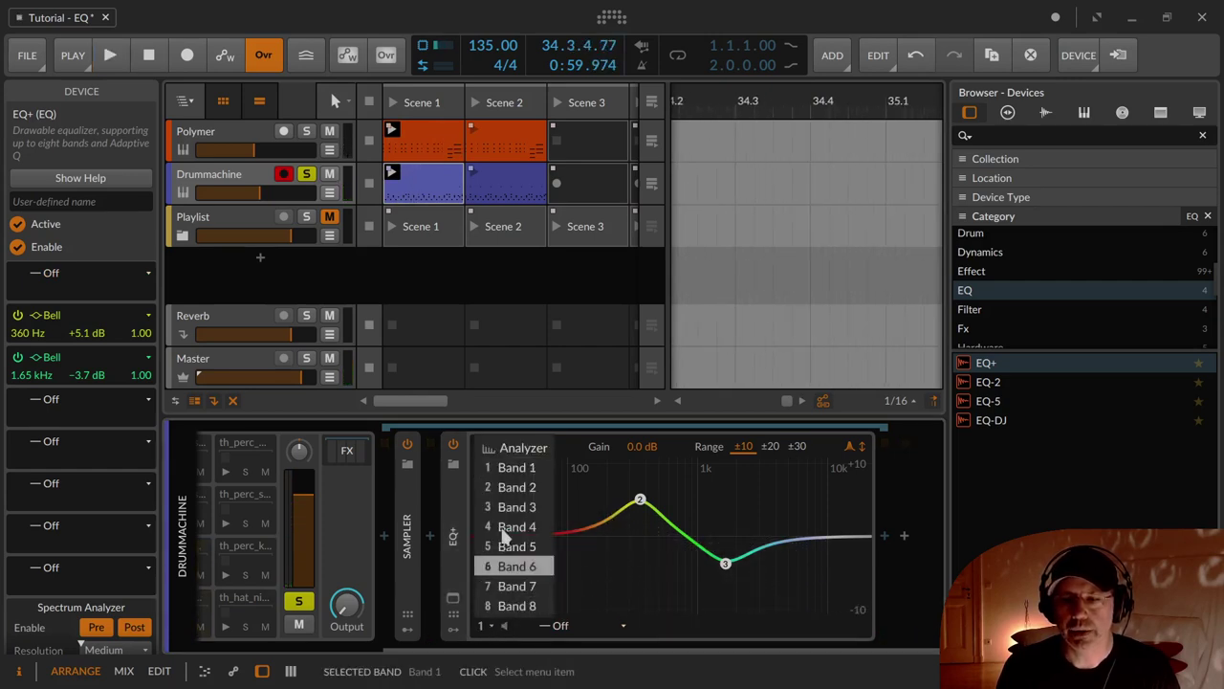
left_click(513, 449)
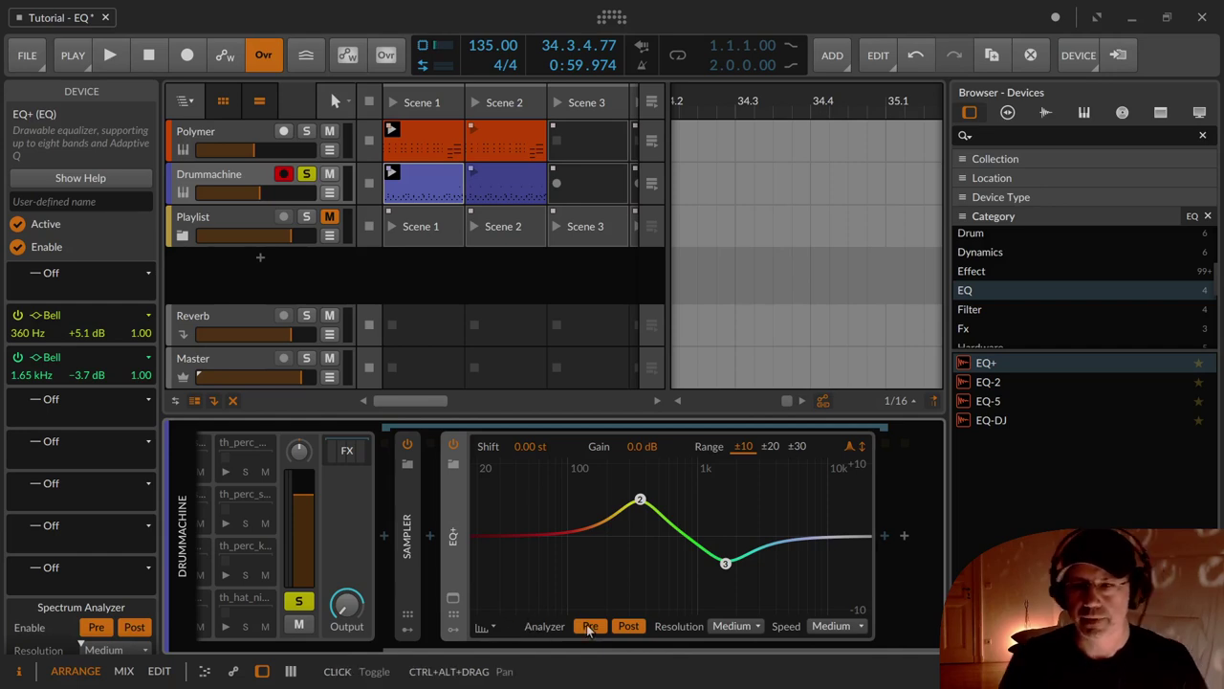
key("space")
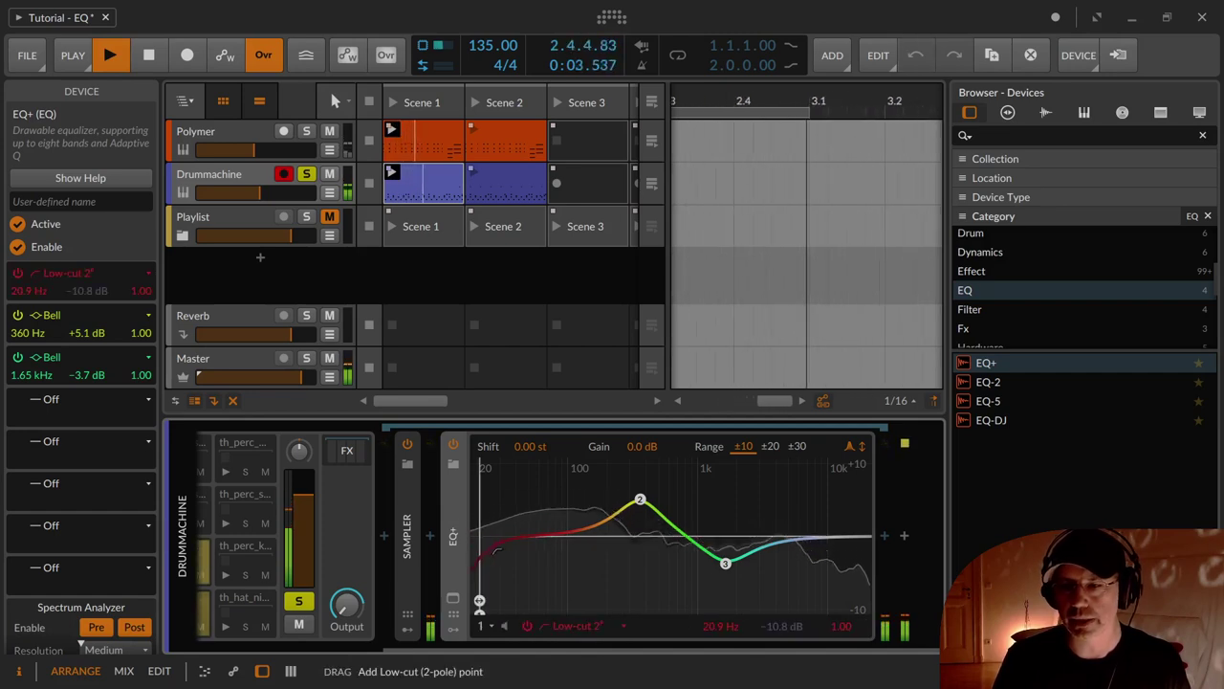
Step: Add a low-cut as band 1 at about 135 Hz and give it the Low-cut 8P type with 48dB/oct slope
left_click_drag(479, 600, 585, 600)
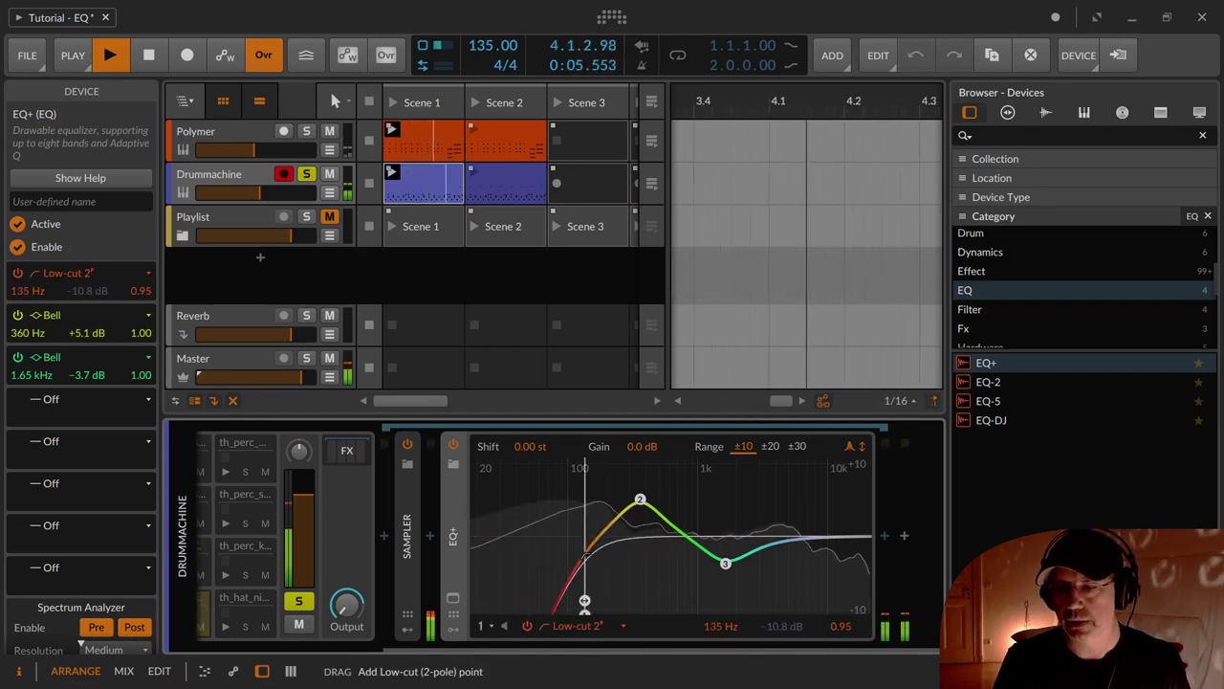
left_click(574, 626)
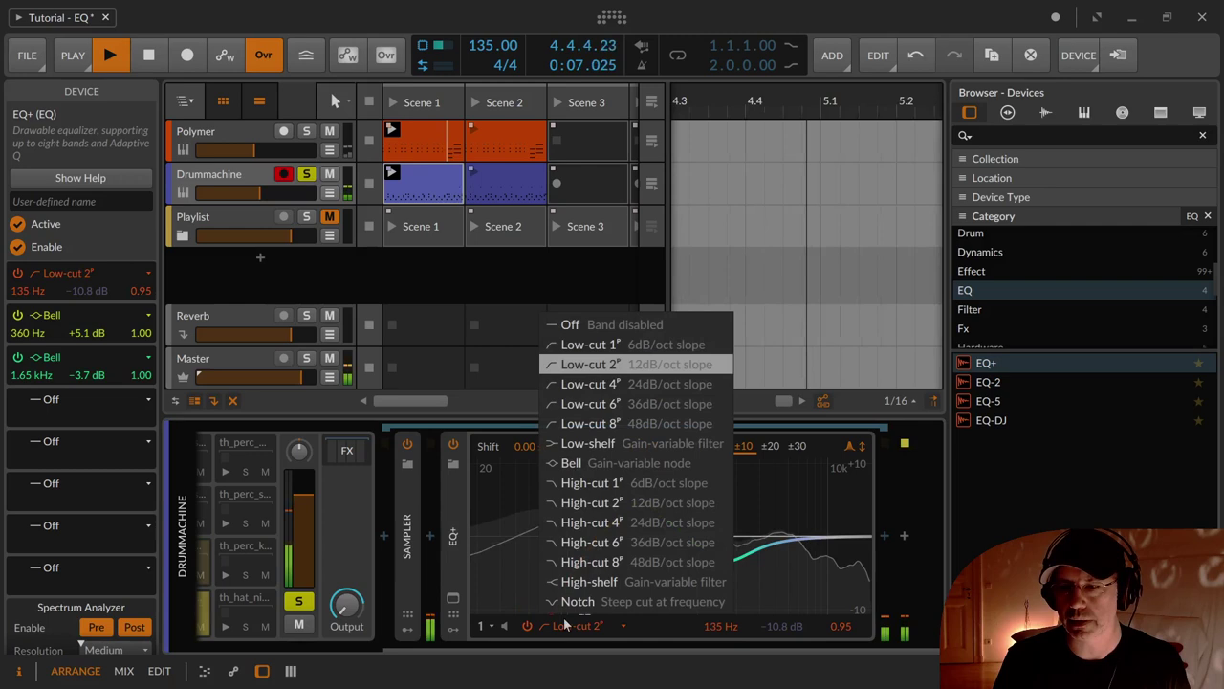
left_click(591, 423)
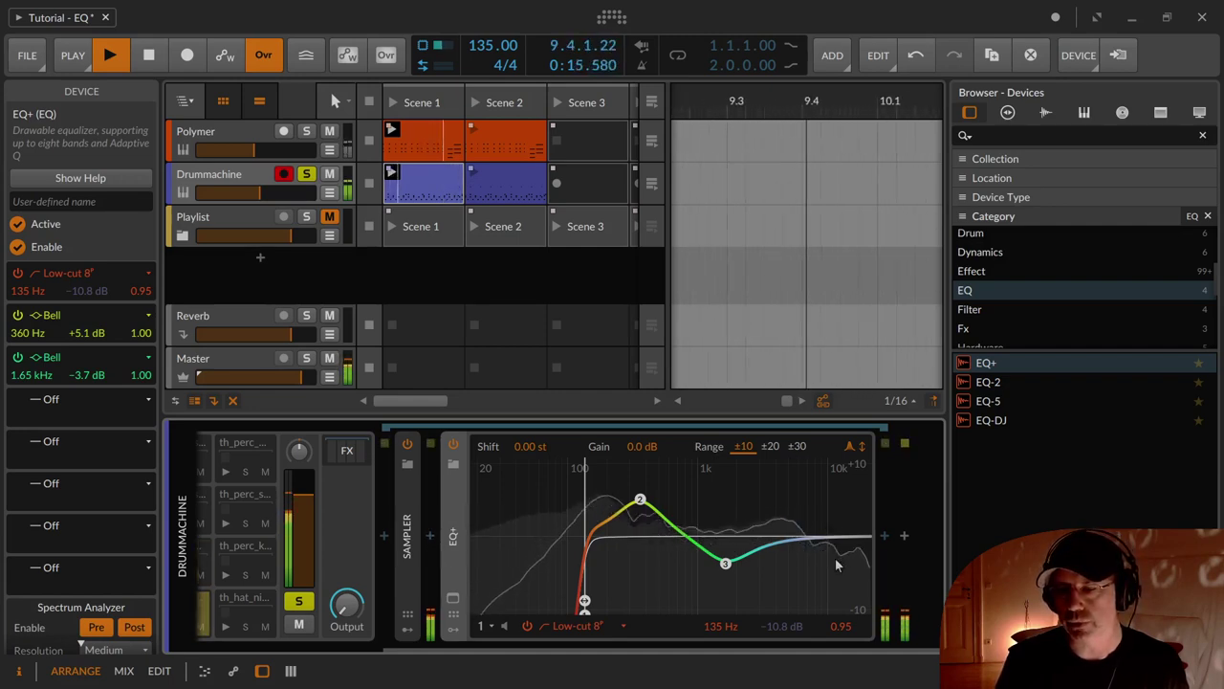
Step: Return to the analyzer settings and toggle the Pre spectrum off and on, leaving it enabled
left_click(496, 627)
left_click(512, 440)
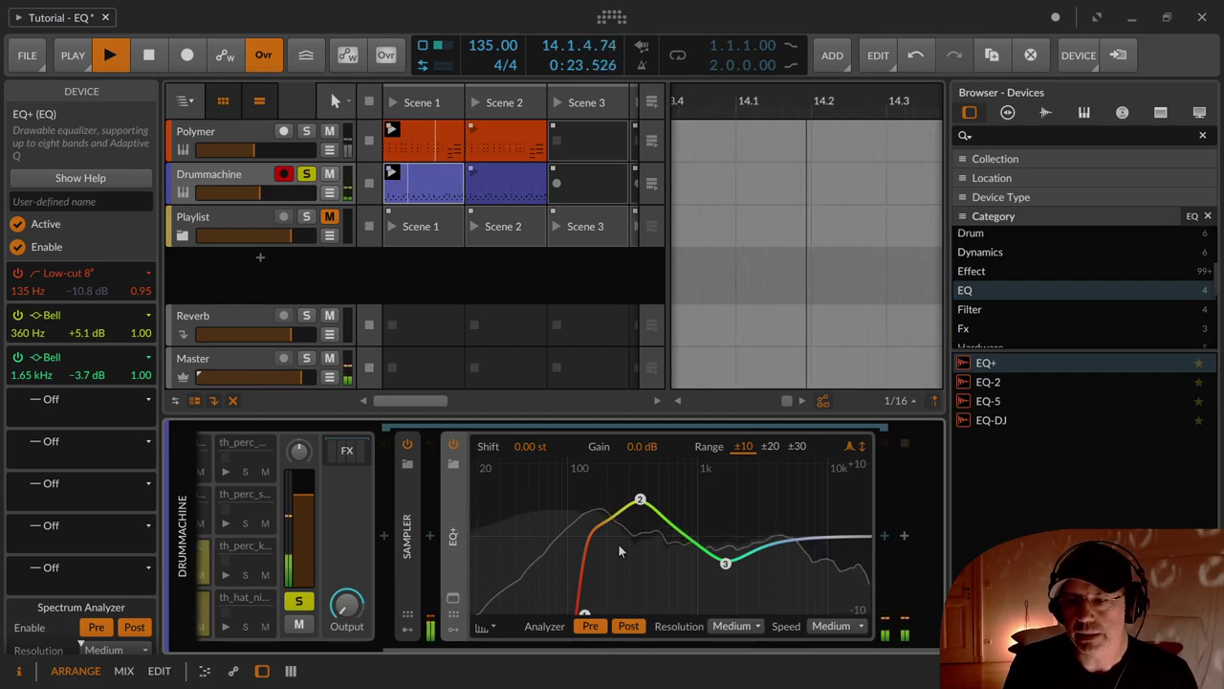
left_click(591, 627)
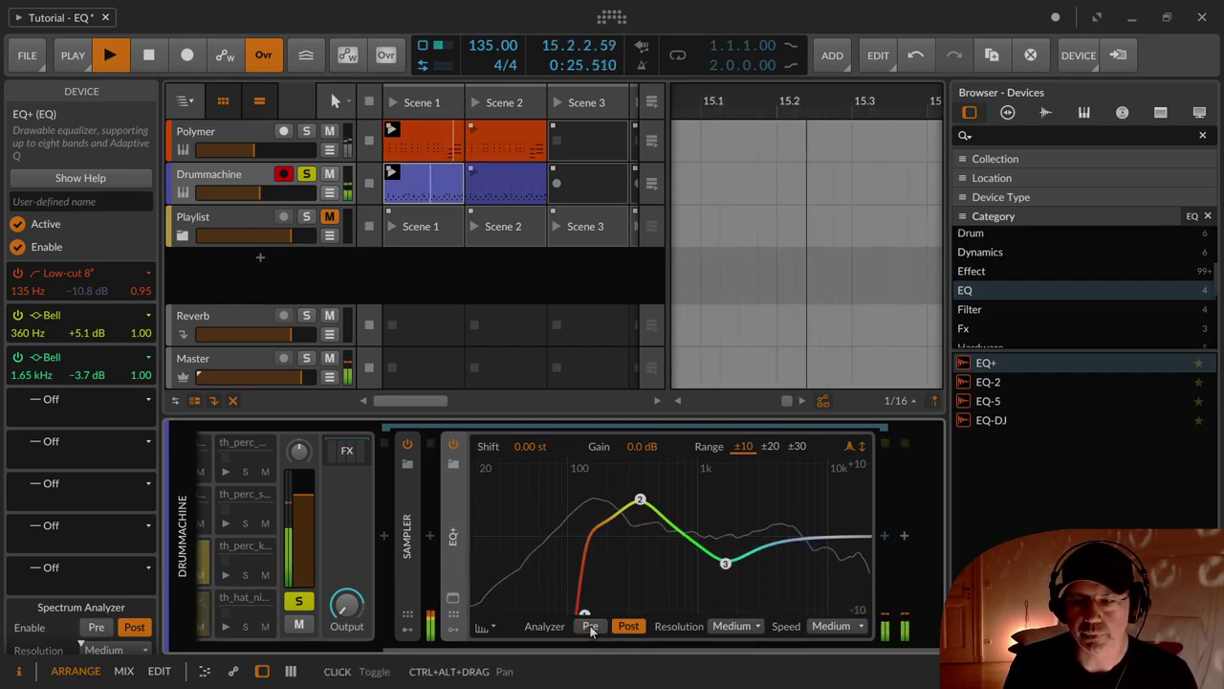
left_click(590, 627)
left_click(591, 627)
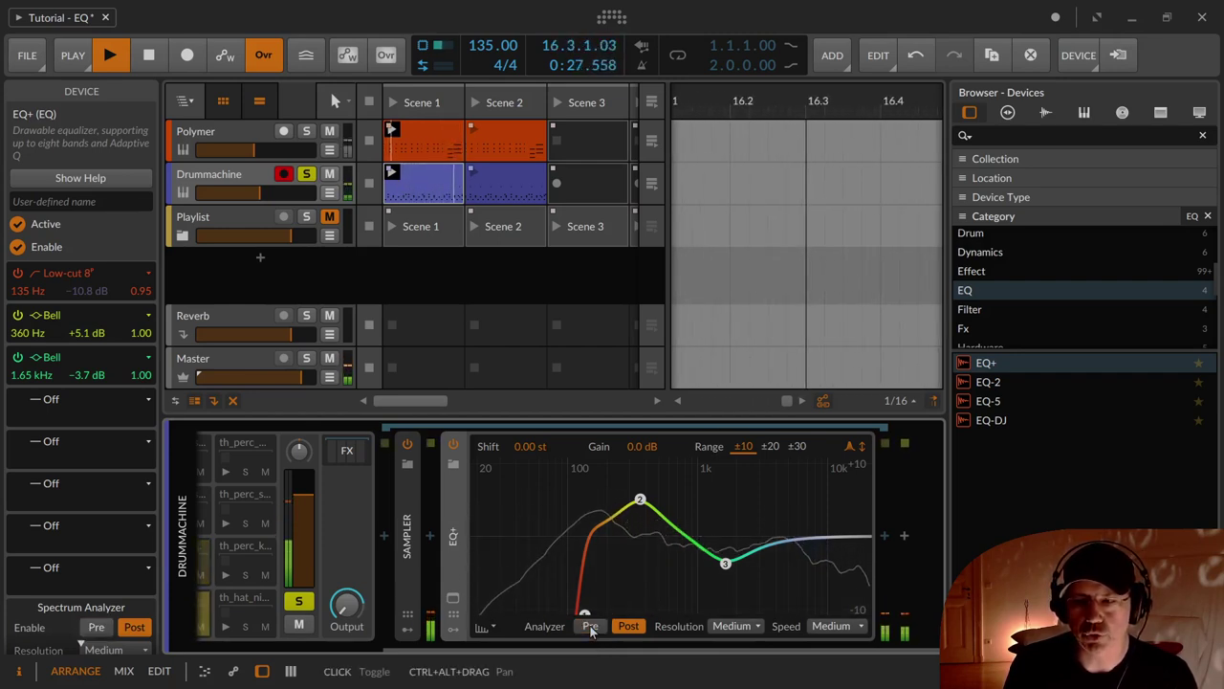
left_click(591, 626)
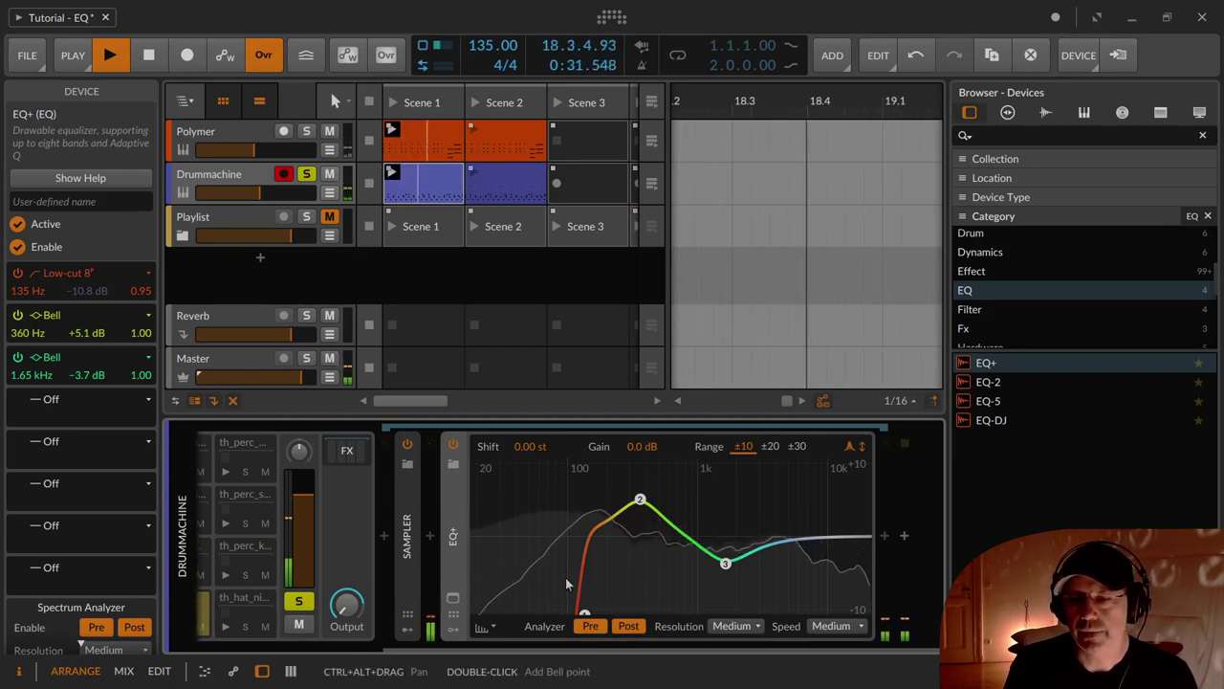
Step: Compare the analyzer with Post off, with both spectra off and with only Pre on, ending with Pre and Post enabled
left_click(637, 627)
left_click(637, 628)
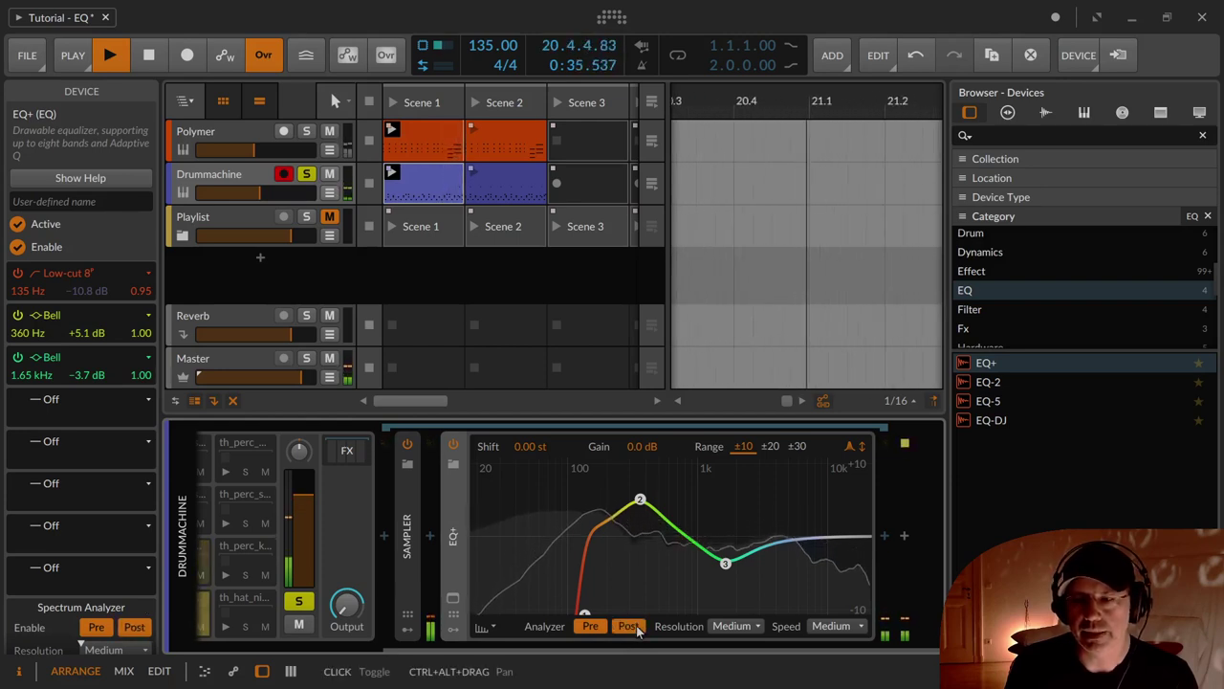
left_click(636, 628)
left_click(589, 631)
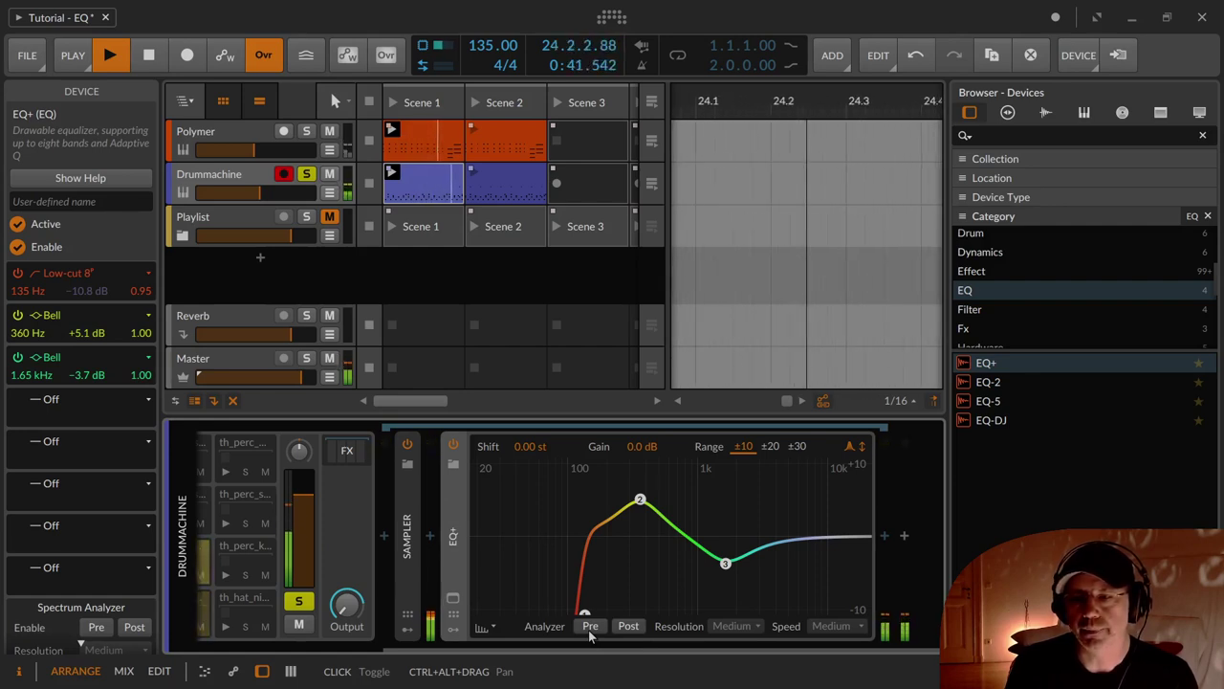
left_click(590, 627)
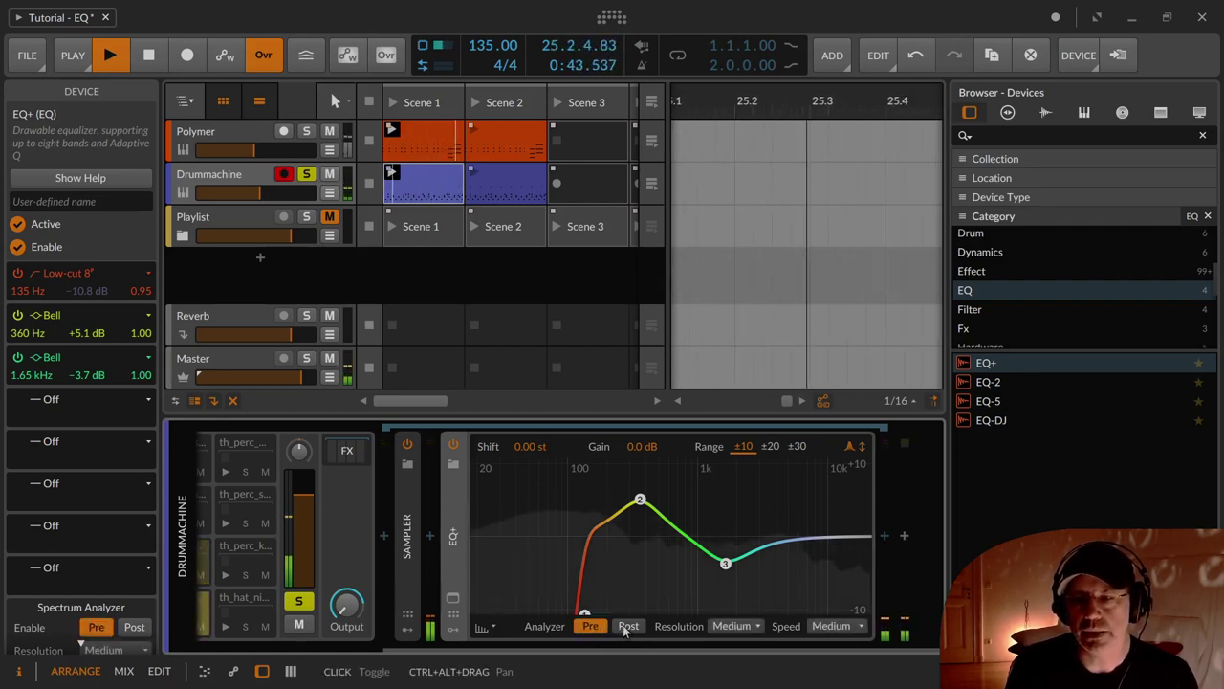
left_click(627, 627)
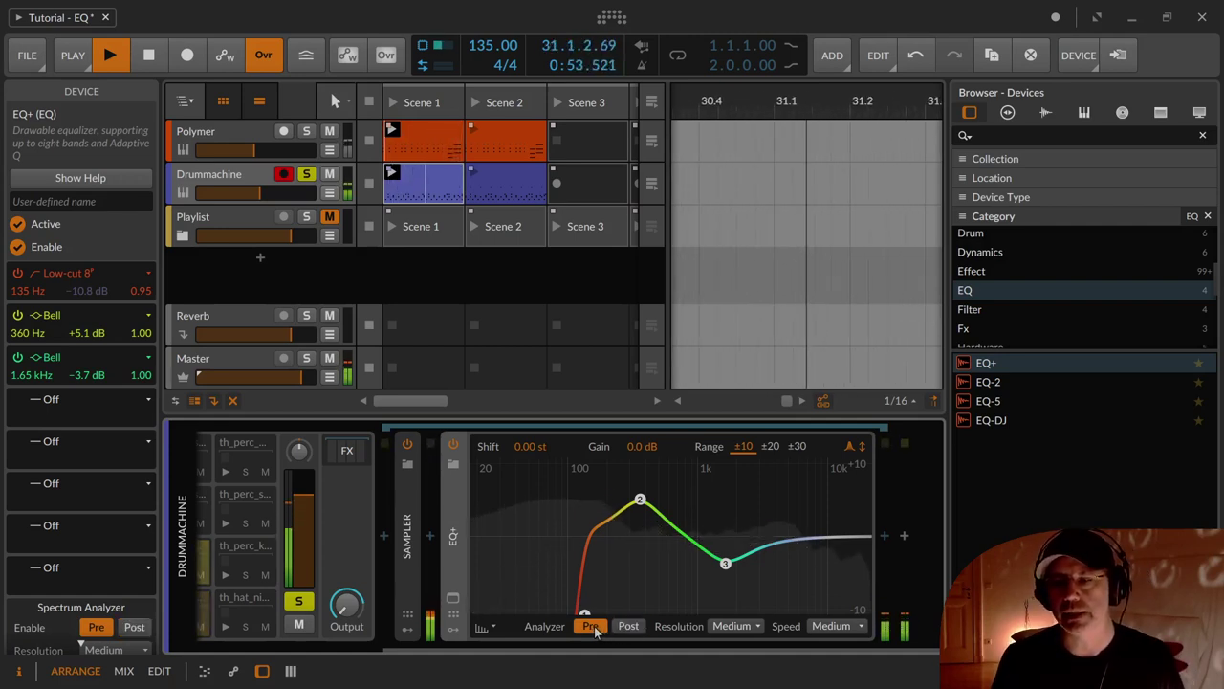
left_click(593, 630)
left_click(628, 626)
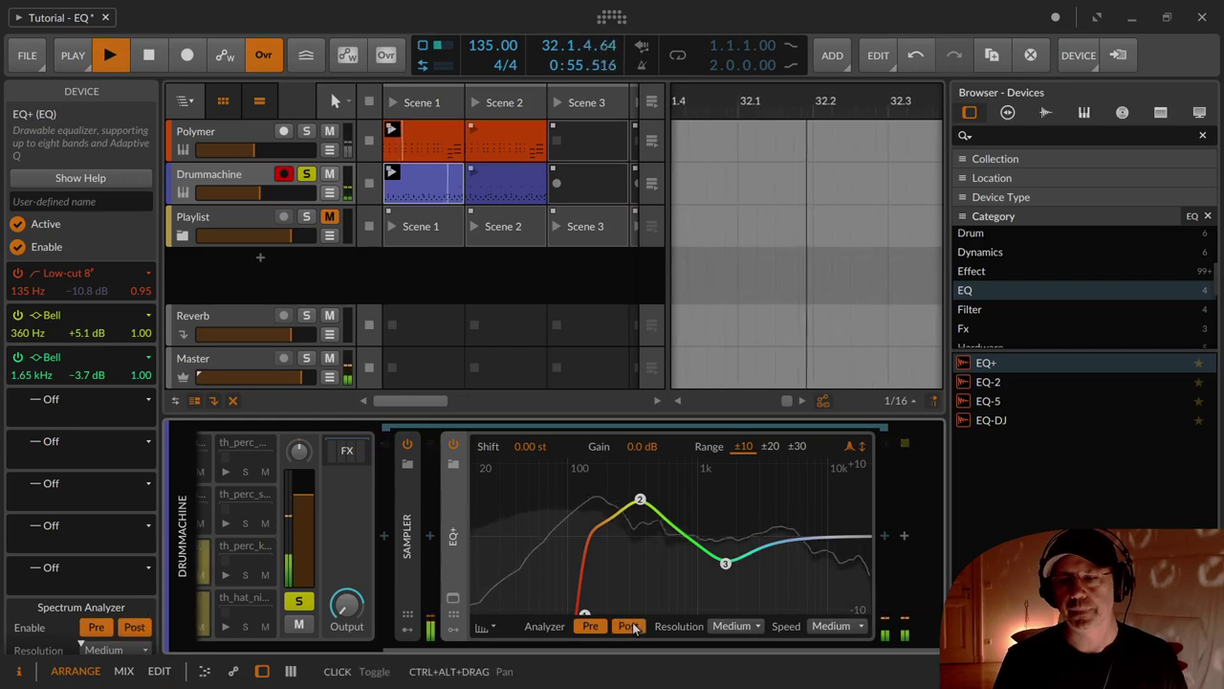
Step: Compare the analyzer resolutions Small and Large during playback, and leave the resolution at Huge
key("space")
left_click(729, 626)
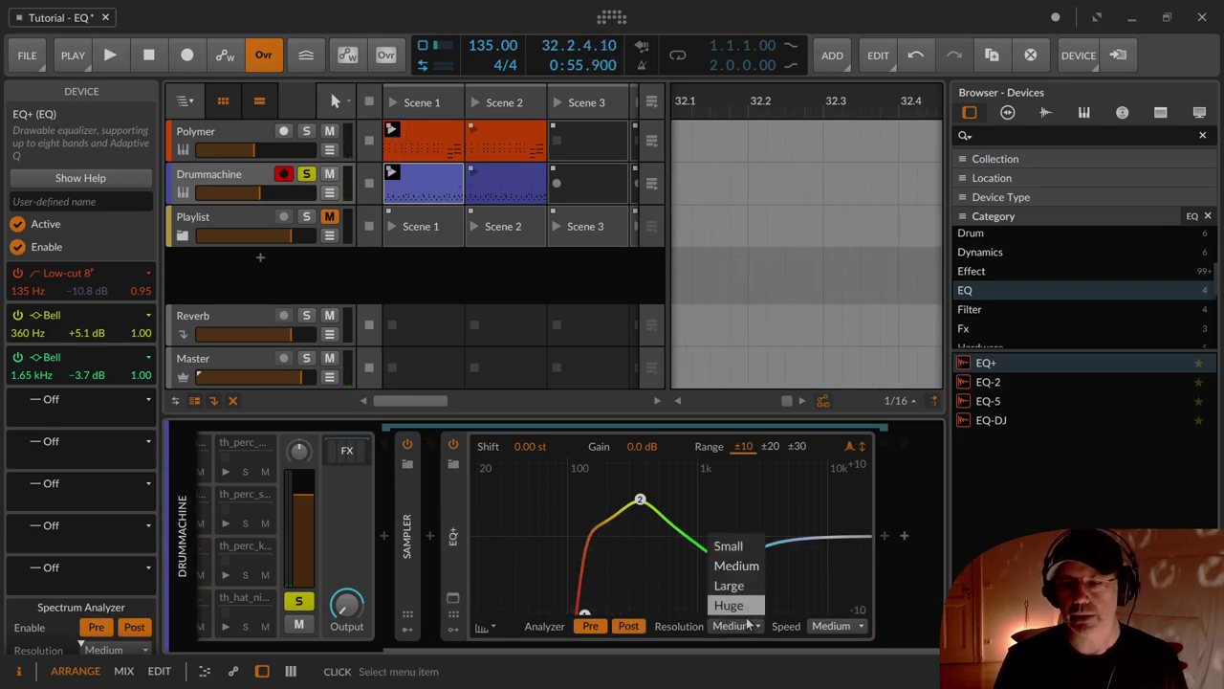
left_click(735, 546)
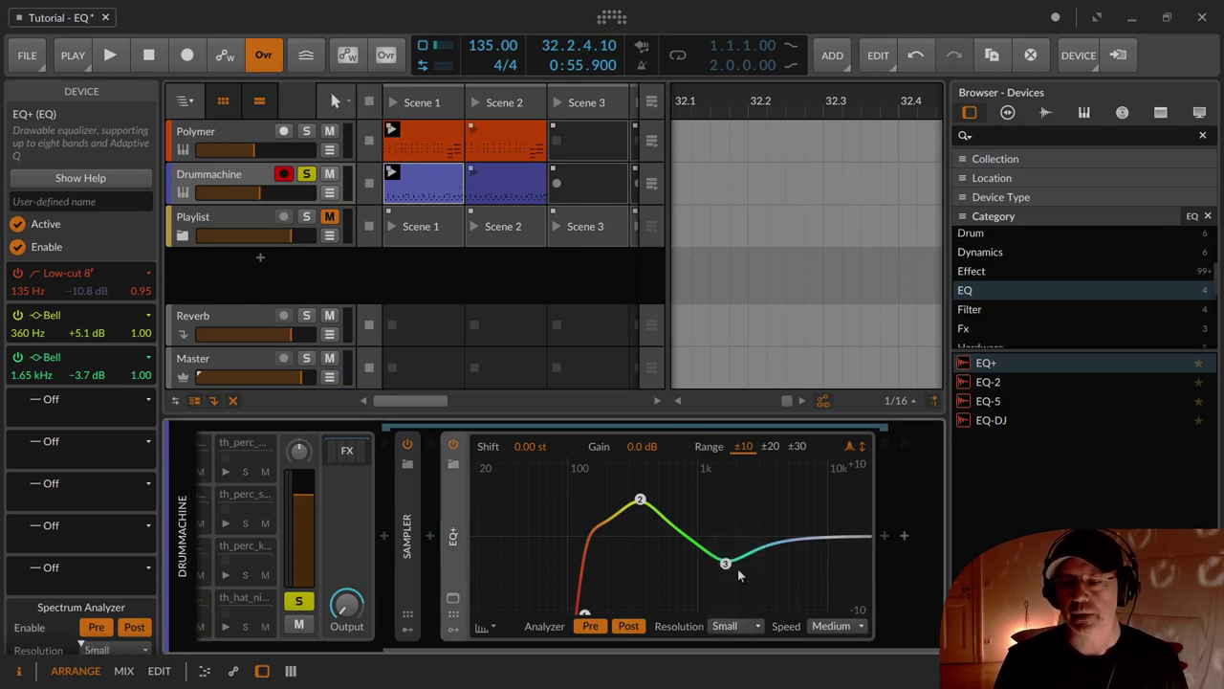
key("space")
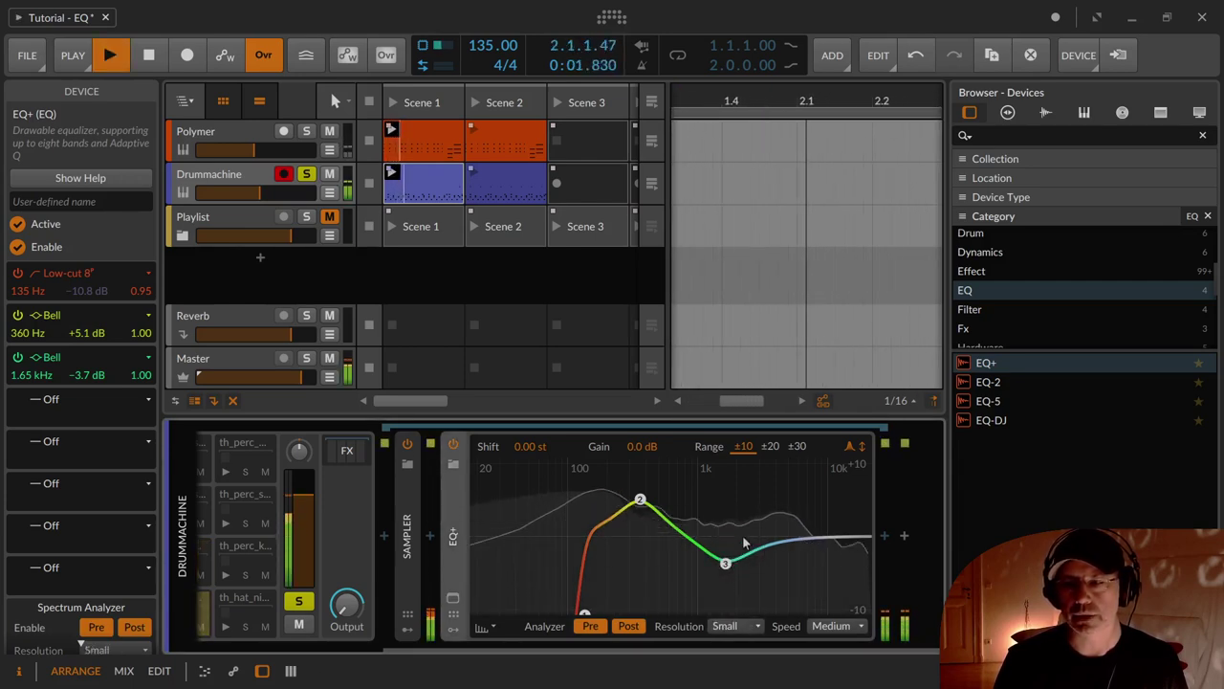
left_click(731, 624)
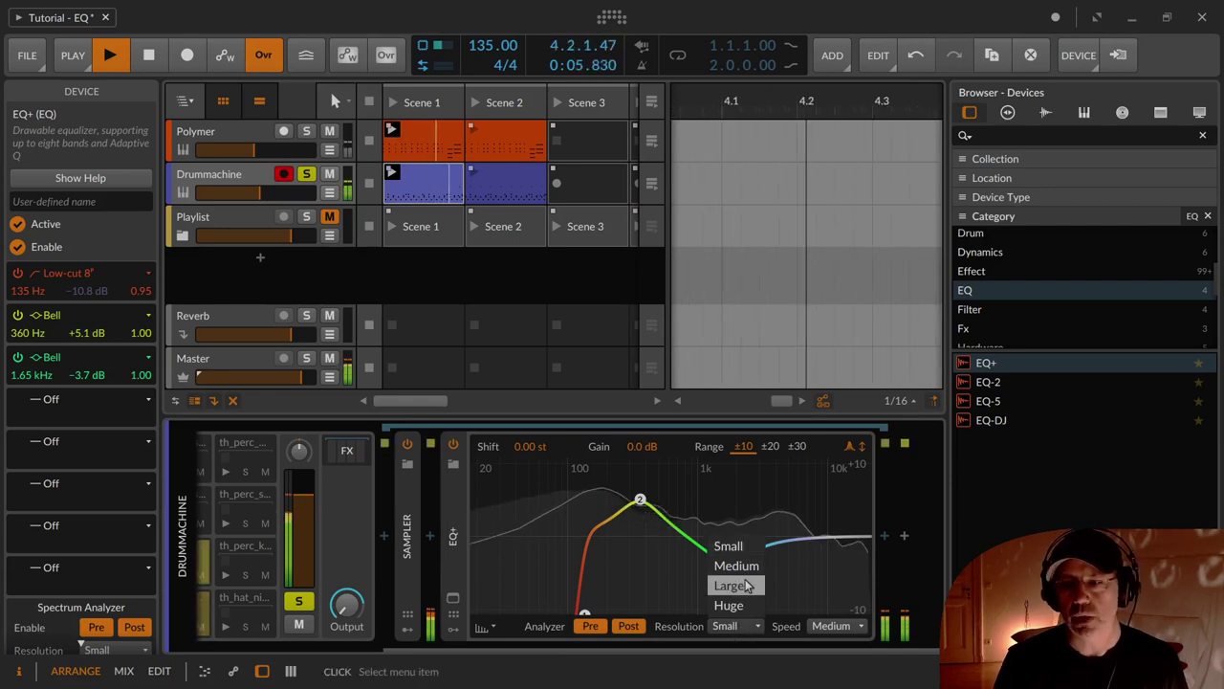
left_click(746, 585)
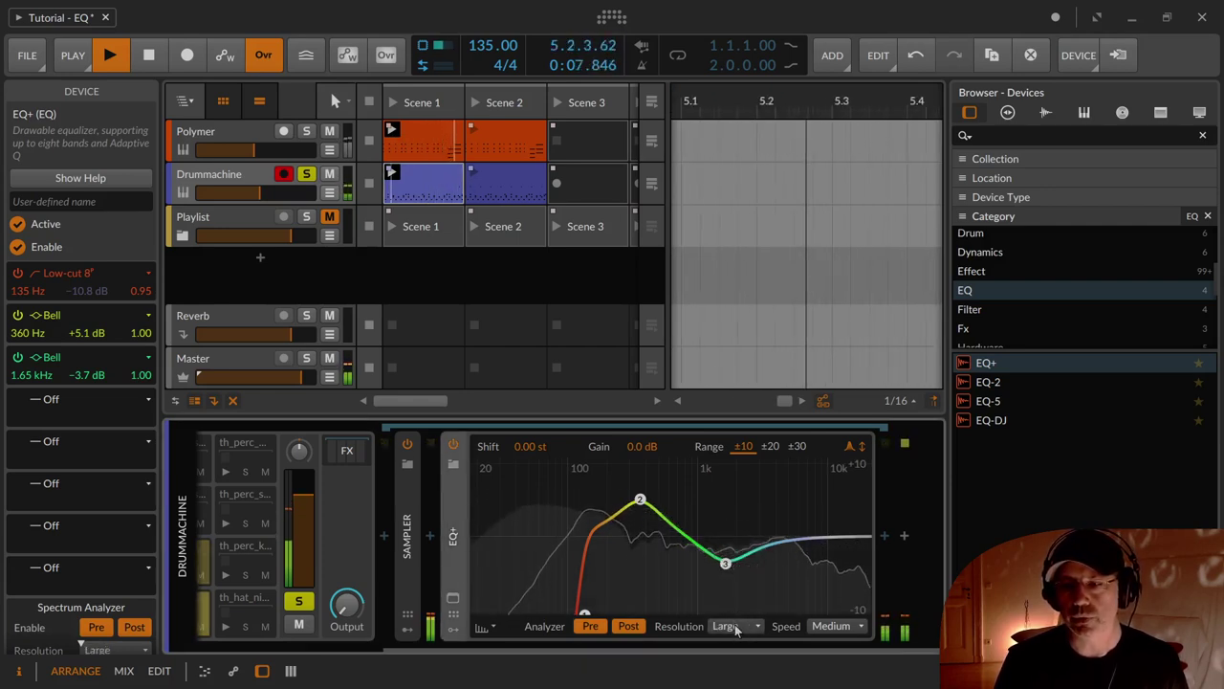
left_click(737, 626)
left_click(741, 604)
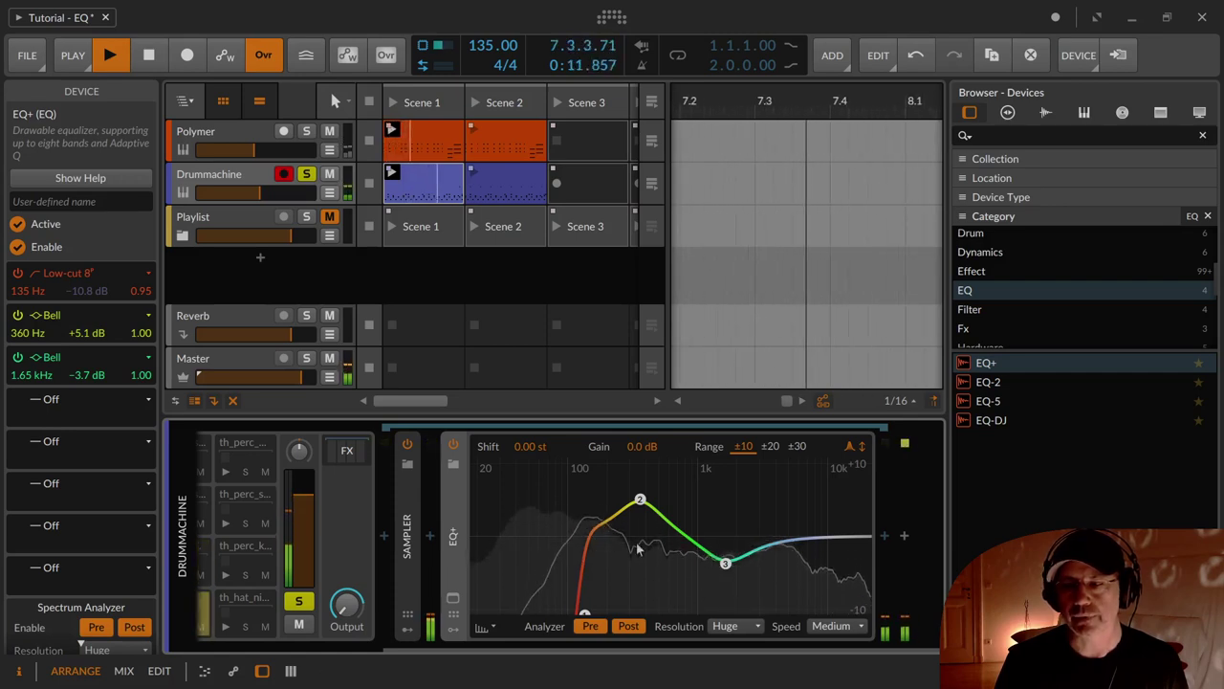
Step: Set the analyzer speed to Very Fast and play the beat to check the spectrum's response
left_click(828, 625)
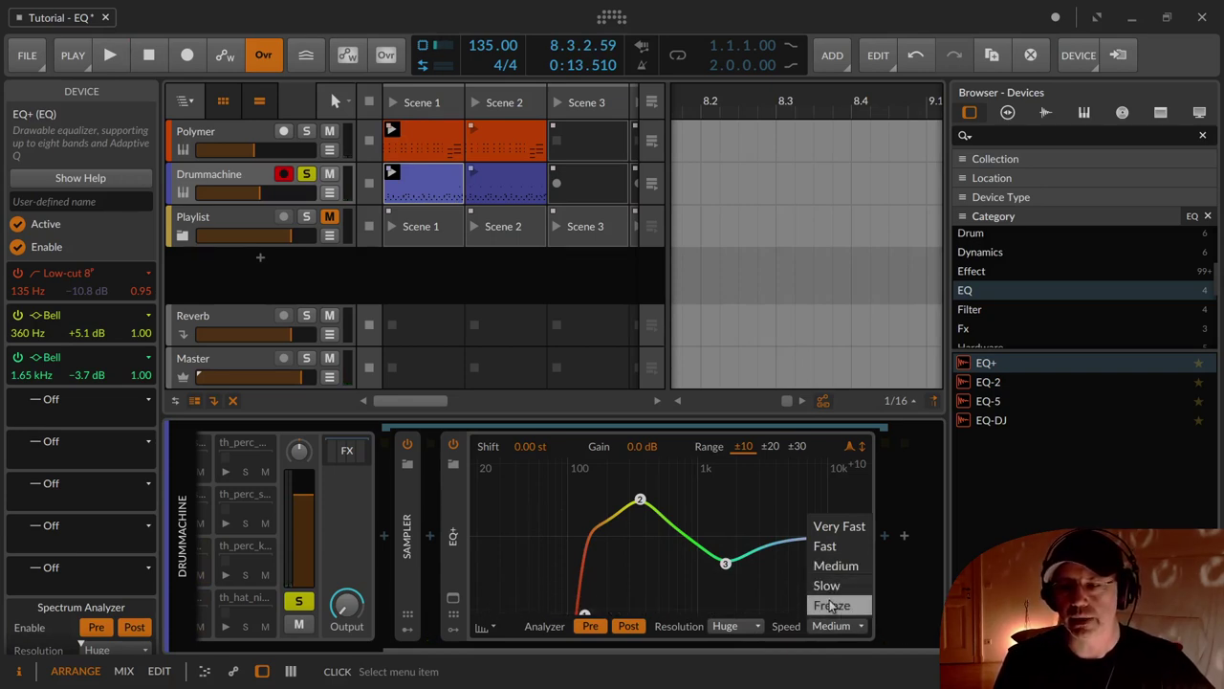
left_click(830, 526)
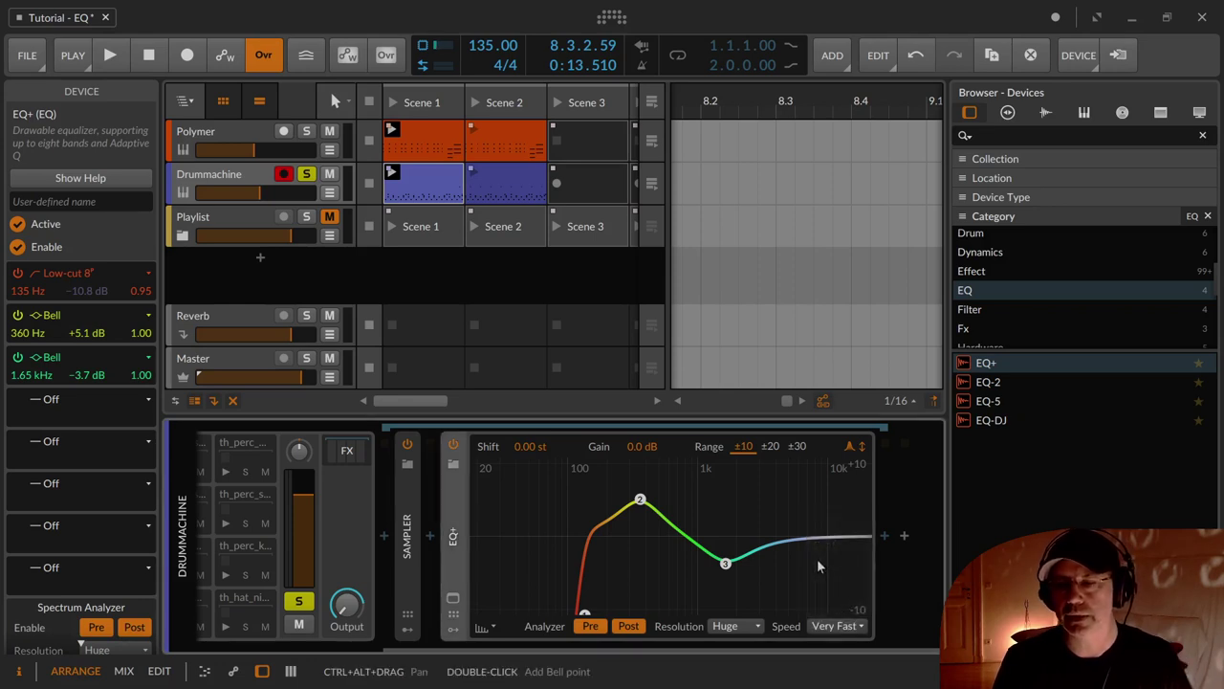
key("space")
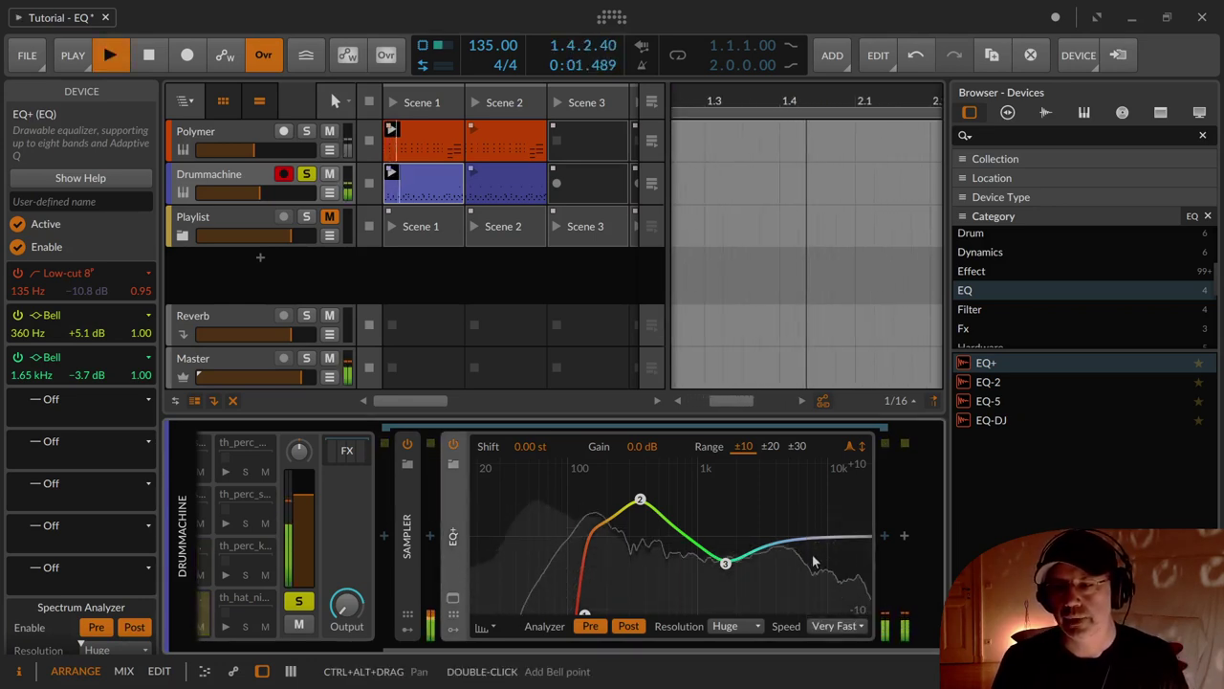
Step: Compare the analyzer speeds Freeze and Slow while the beat plays
key("space")
left_click(826, 625)
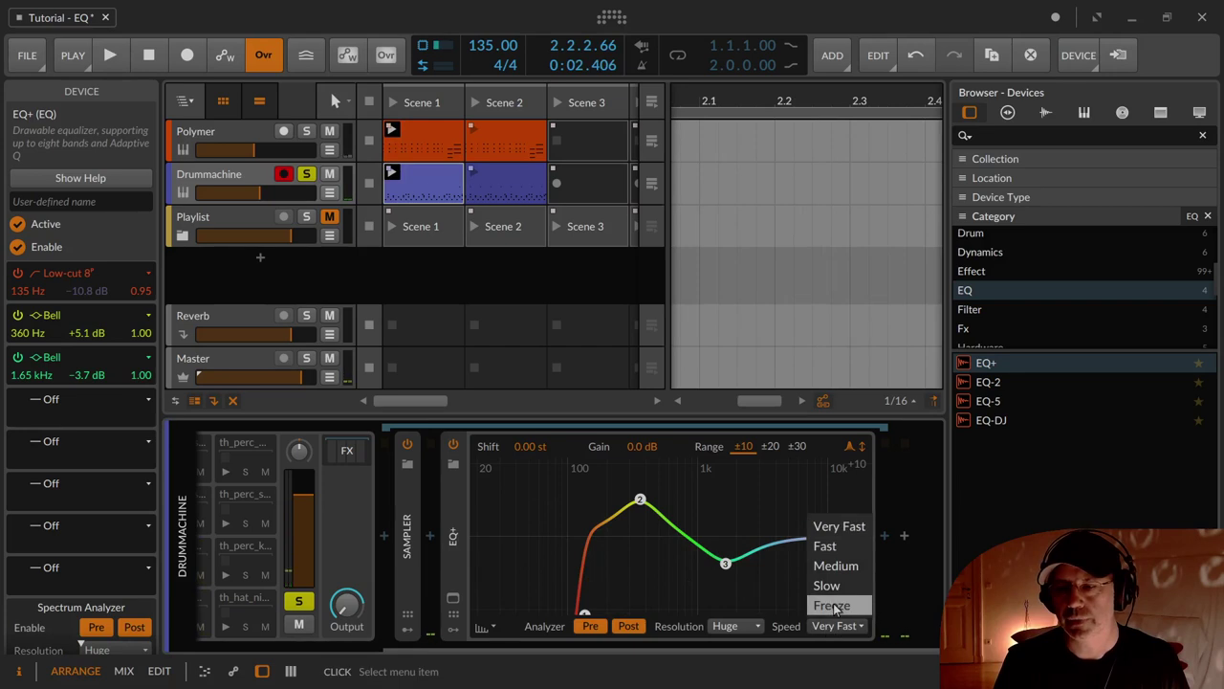
left_click(831, 605)
key("space")
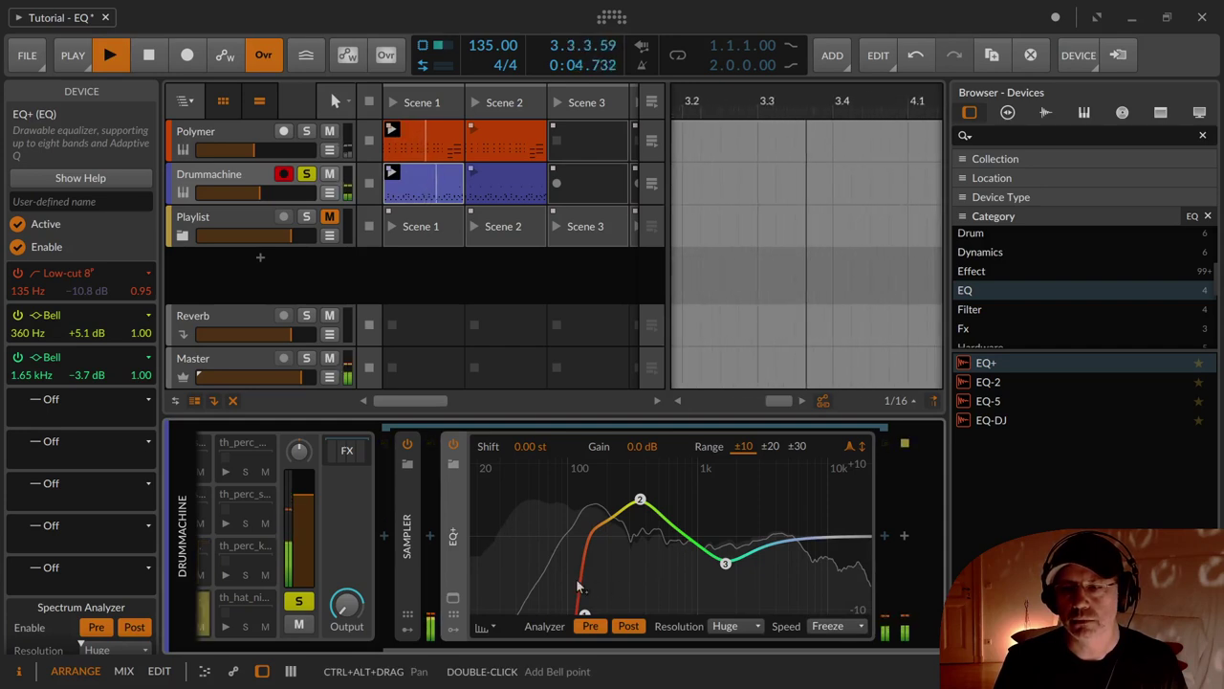
left_click(849, 625)
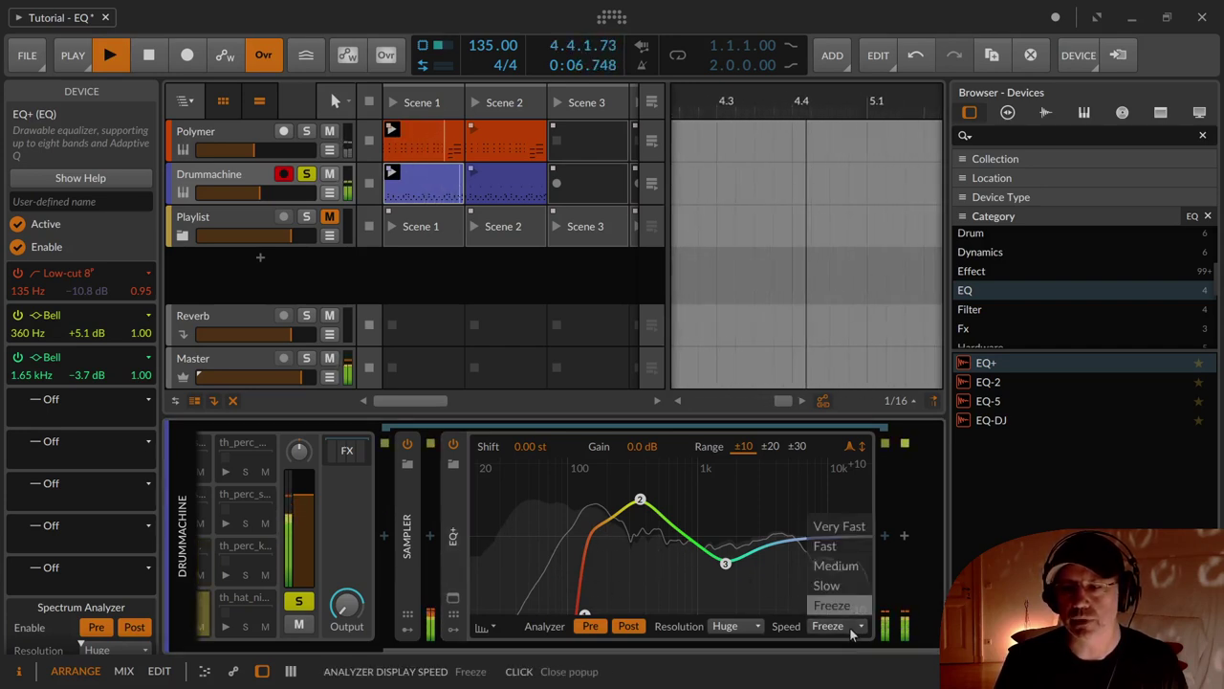
left_click(845, 586)
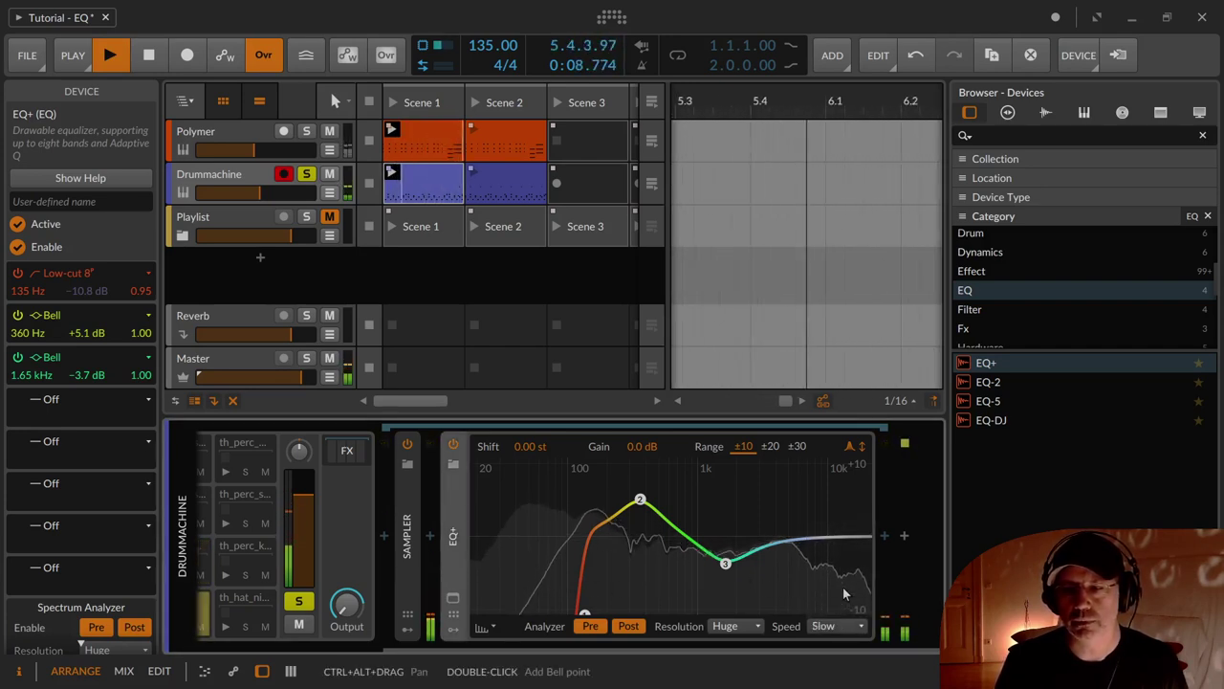
Step: Set the analyzer's speed and resolution both to Medium, check the spectrum during playback, and stop the transport
left_click(849, 625)
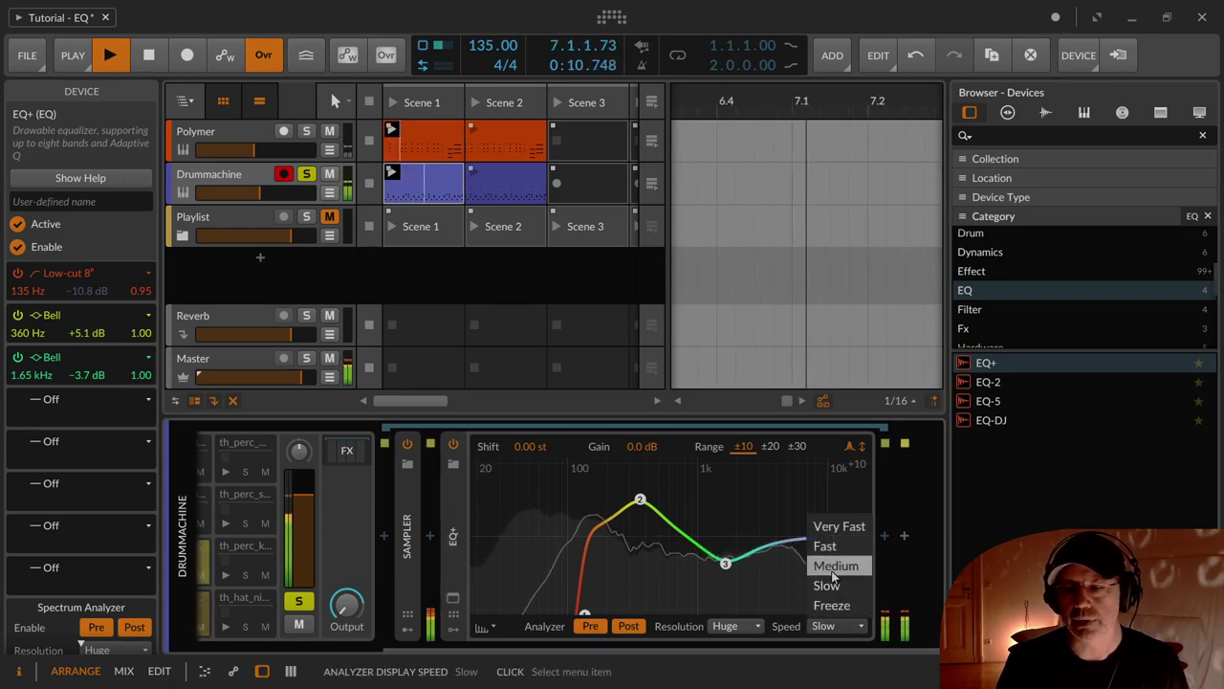
left_click(830, 567)
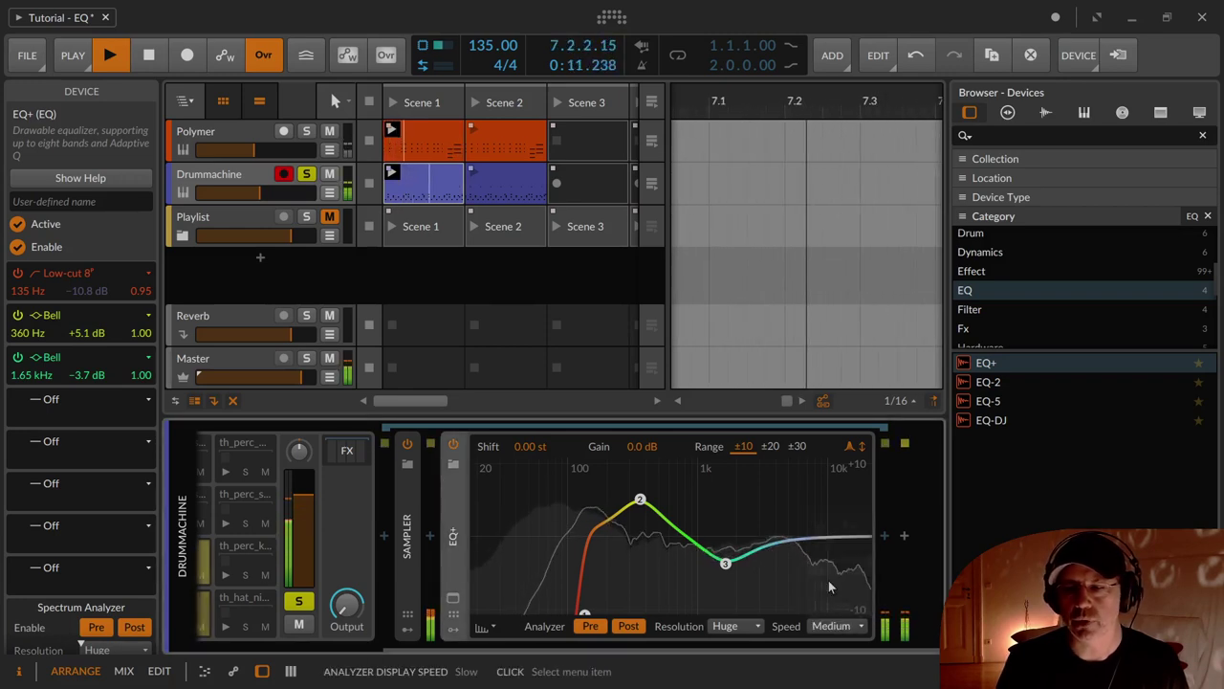
left_click(738, 625)
left_click(745, 568)
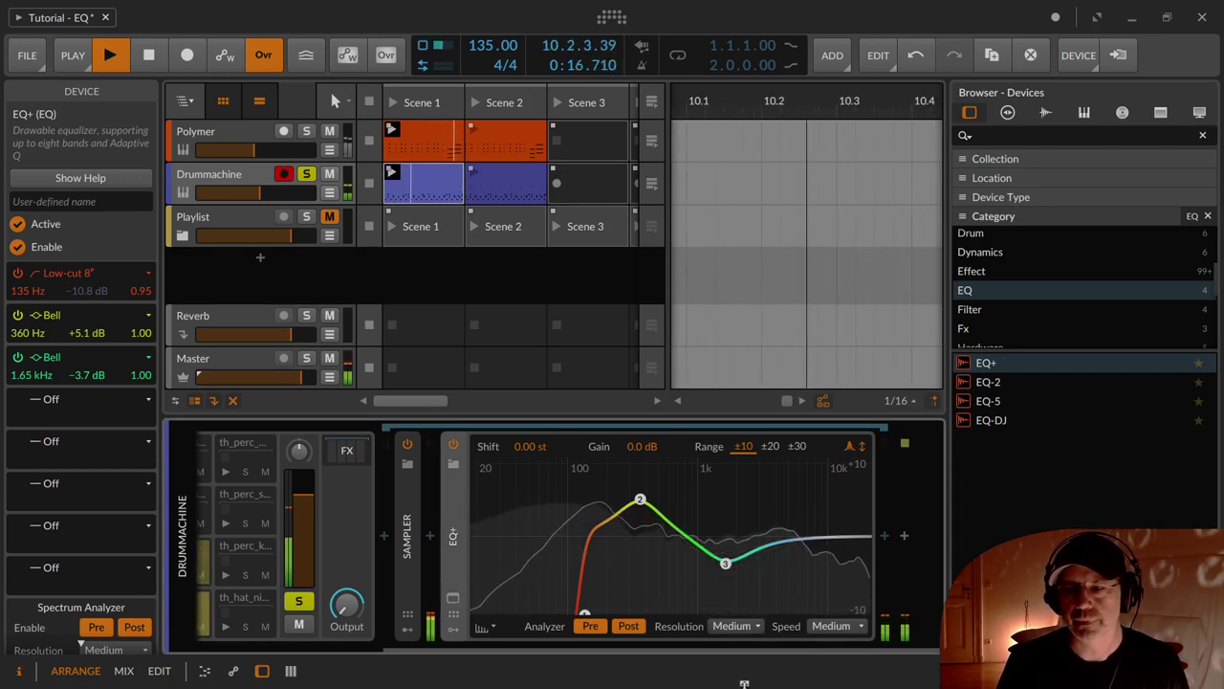
key("space")
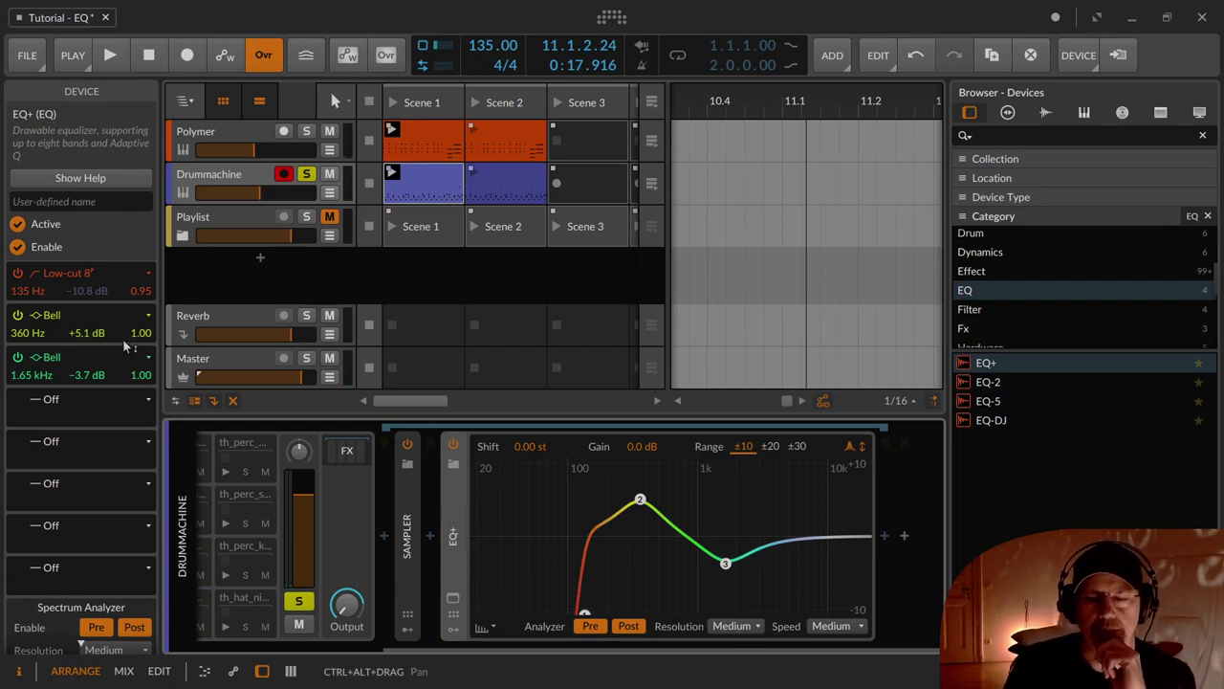
scroll(86, 278, "down", 3)
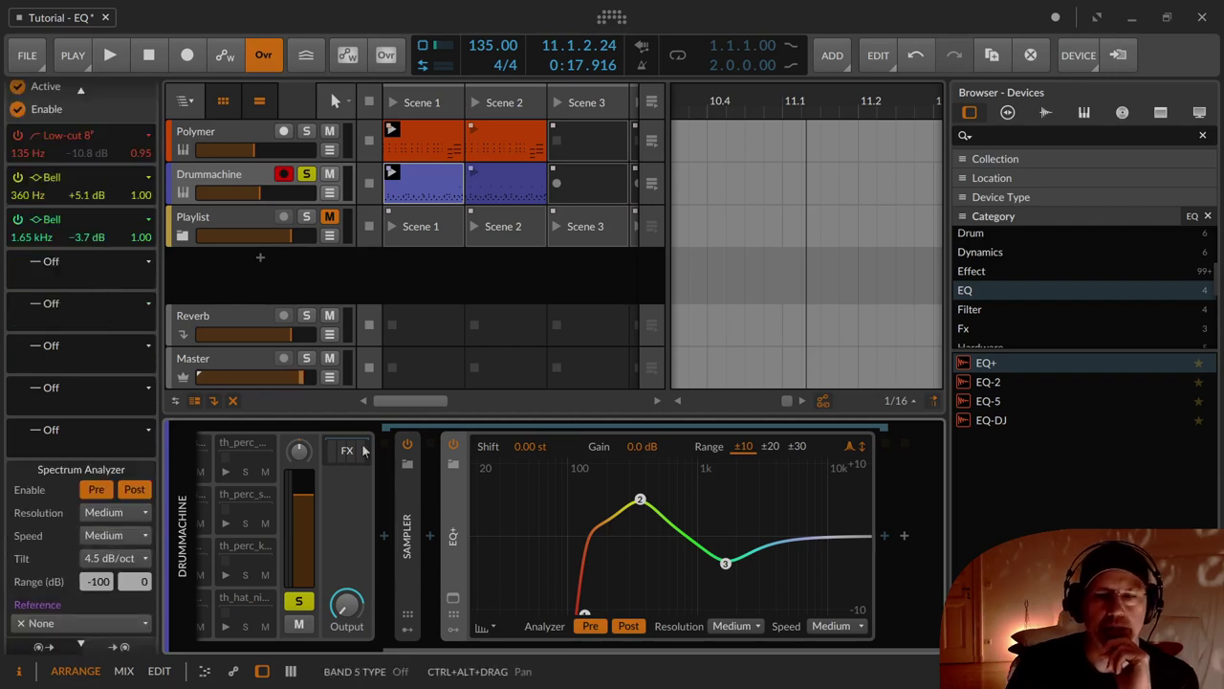
scroll(86, 278, "up", 1)
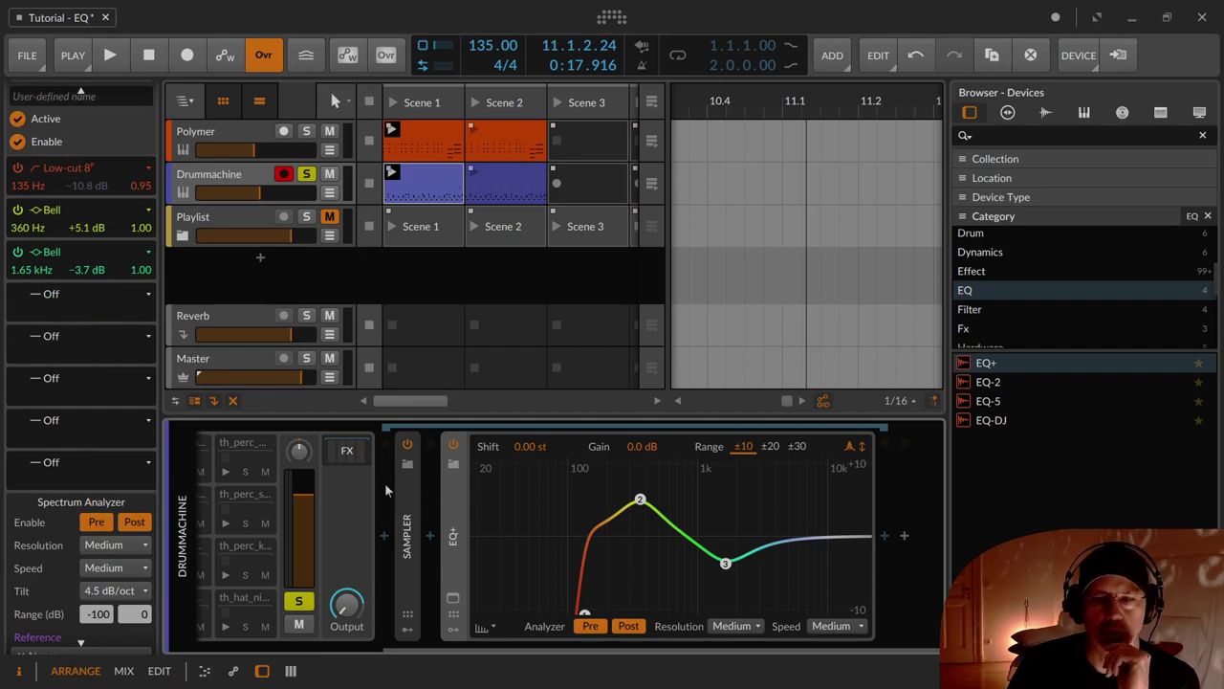
left_click(485, 627)
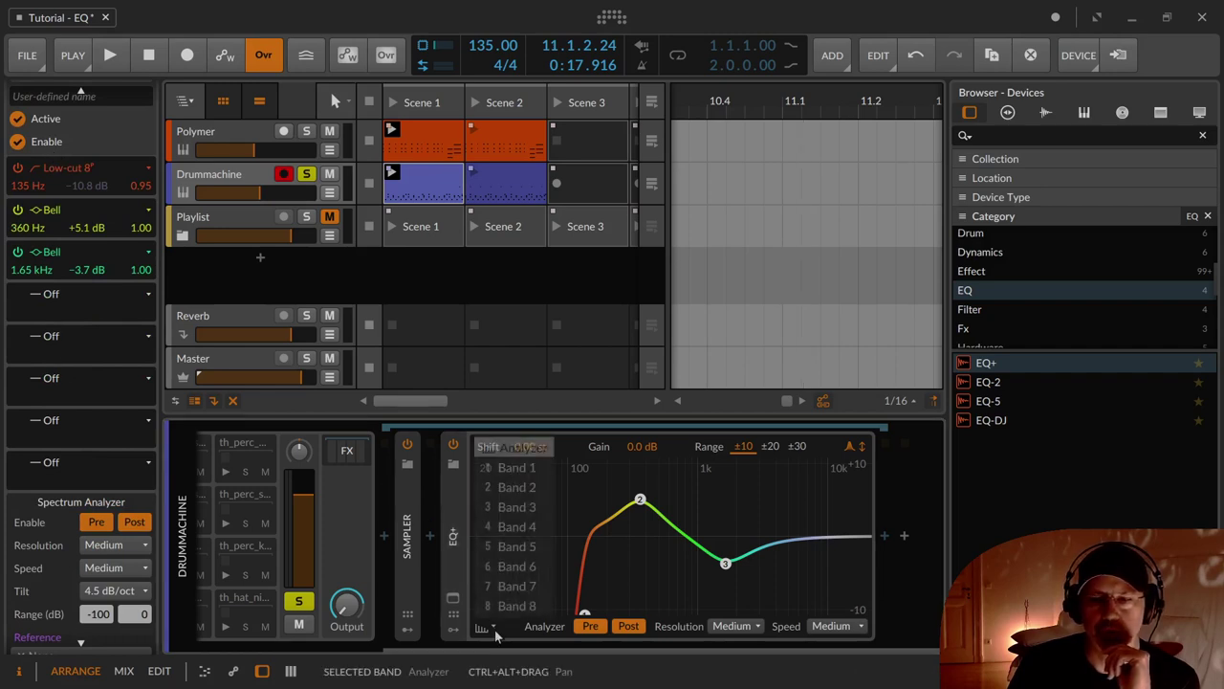
left_click(625, 559)
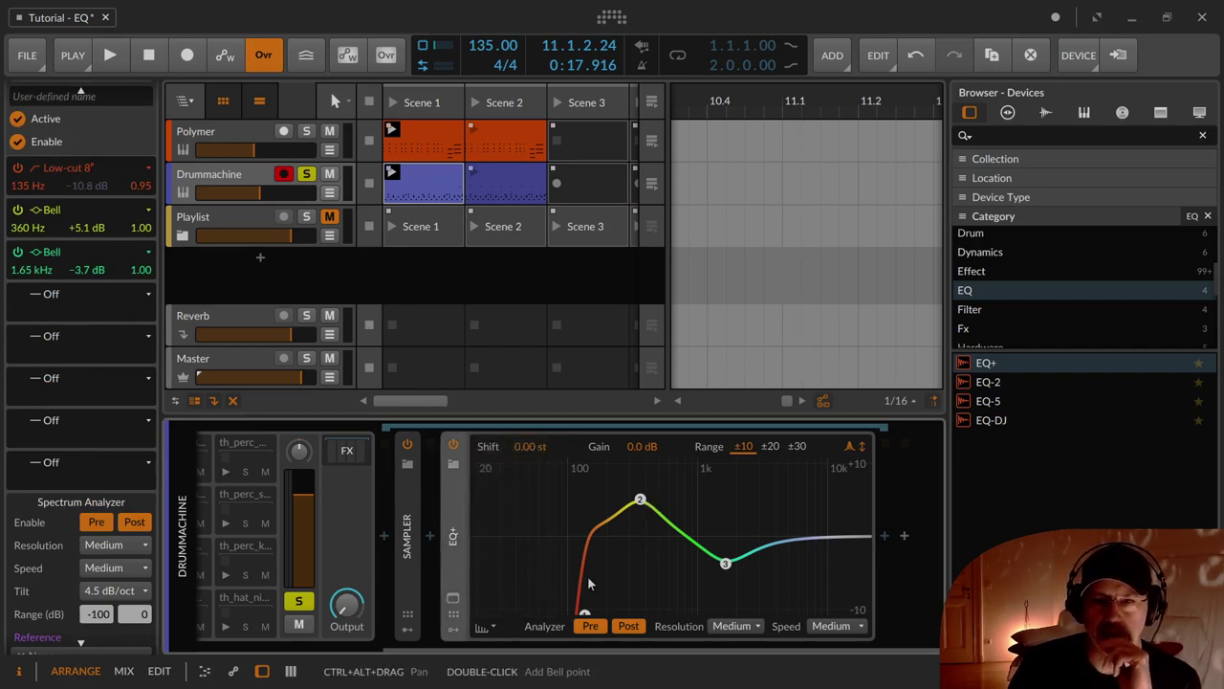
Step: Try the Spectrum Analyzer's minimum range at -144 dB and reset it to its default
scroll(130, 468, "down", 1)
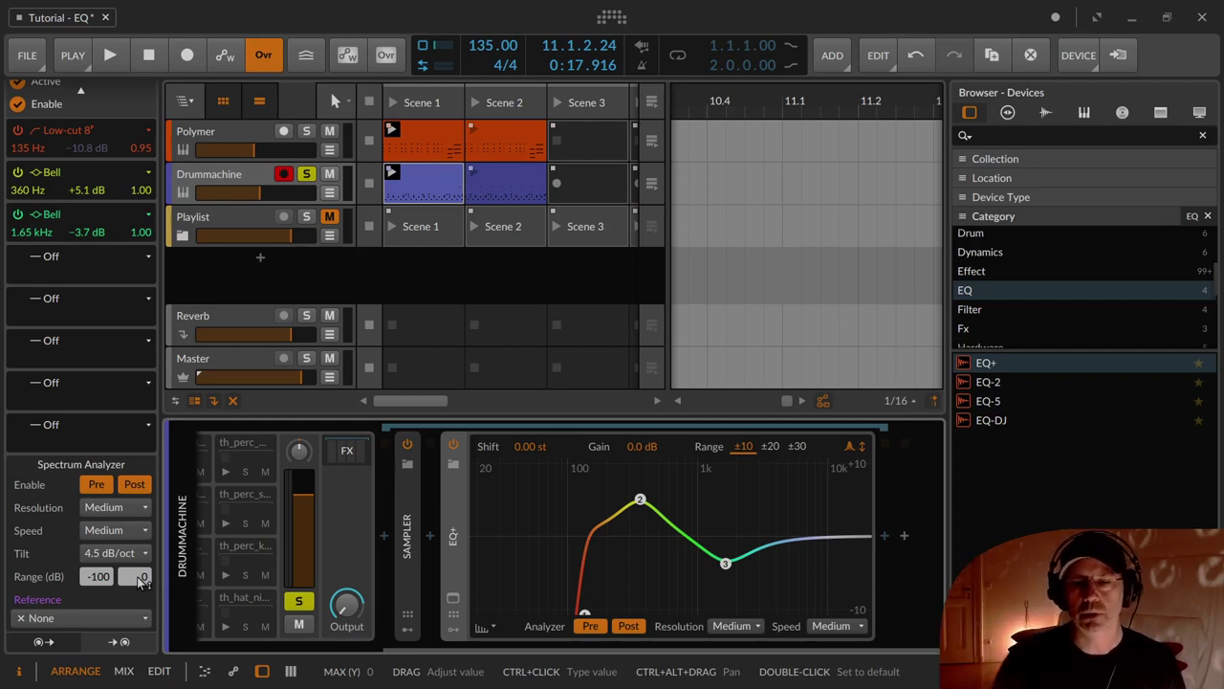
left_click_drag(98, 575, 98, 579)
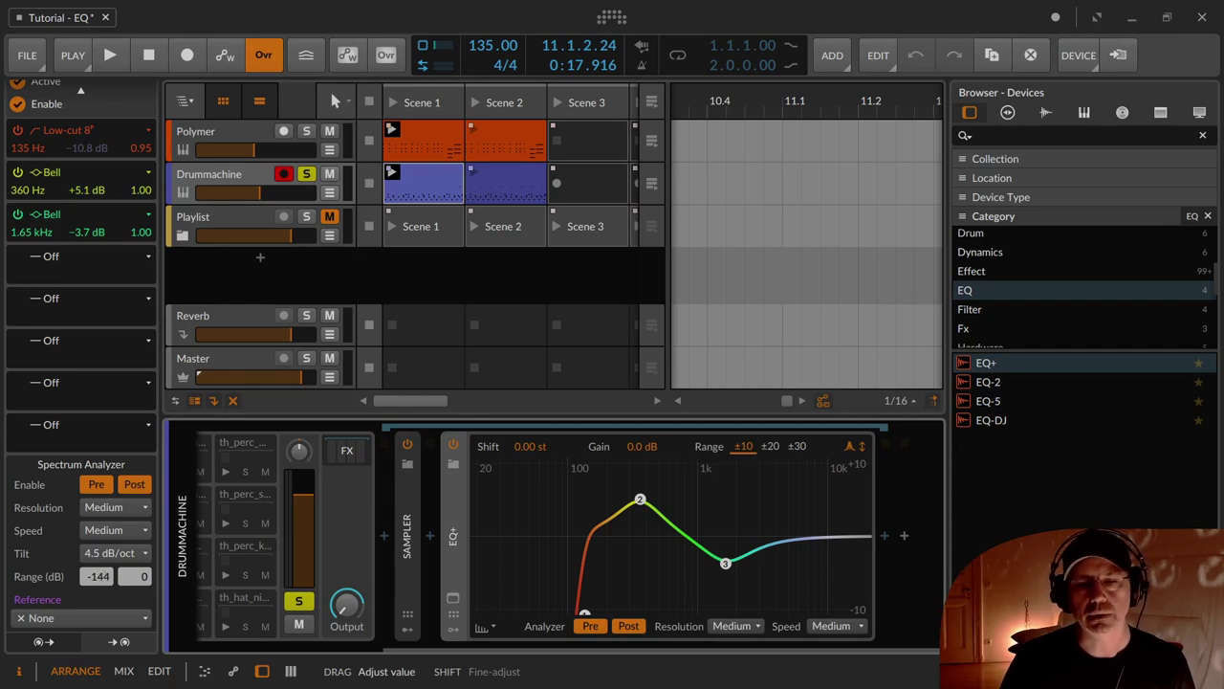
left_click_drag(104, 578, 104, 579)
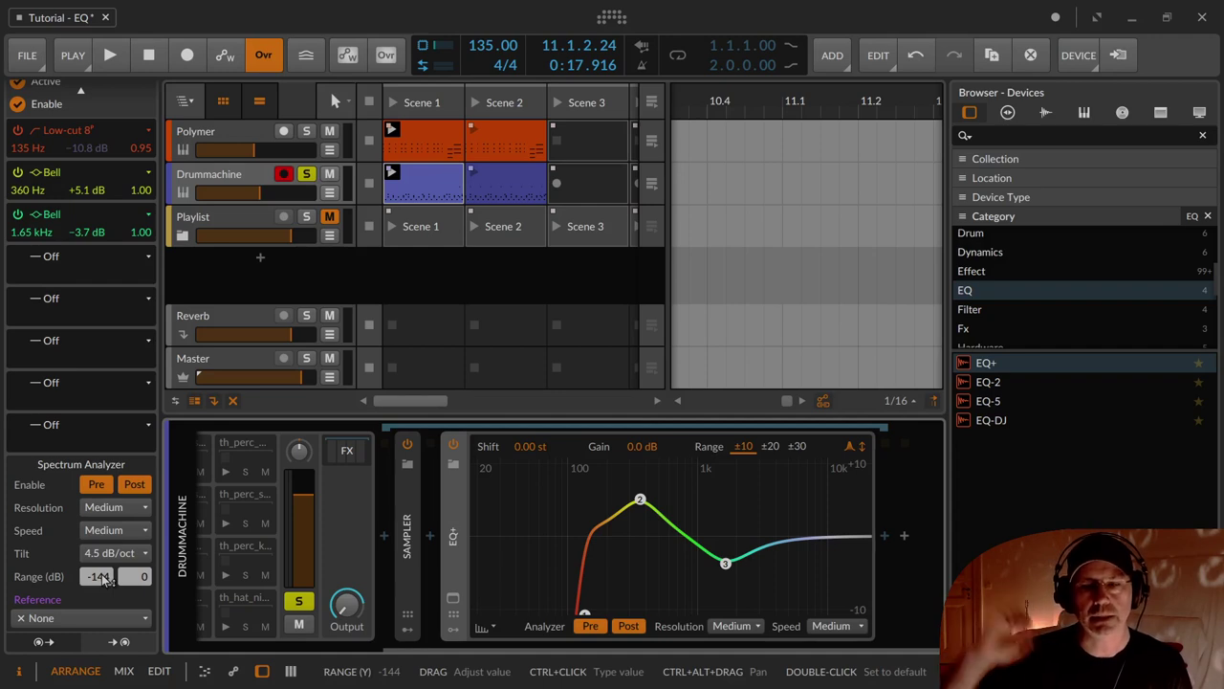
double_click(104, 578)
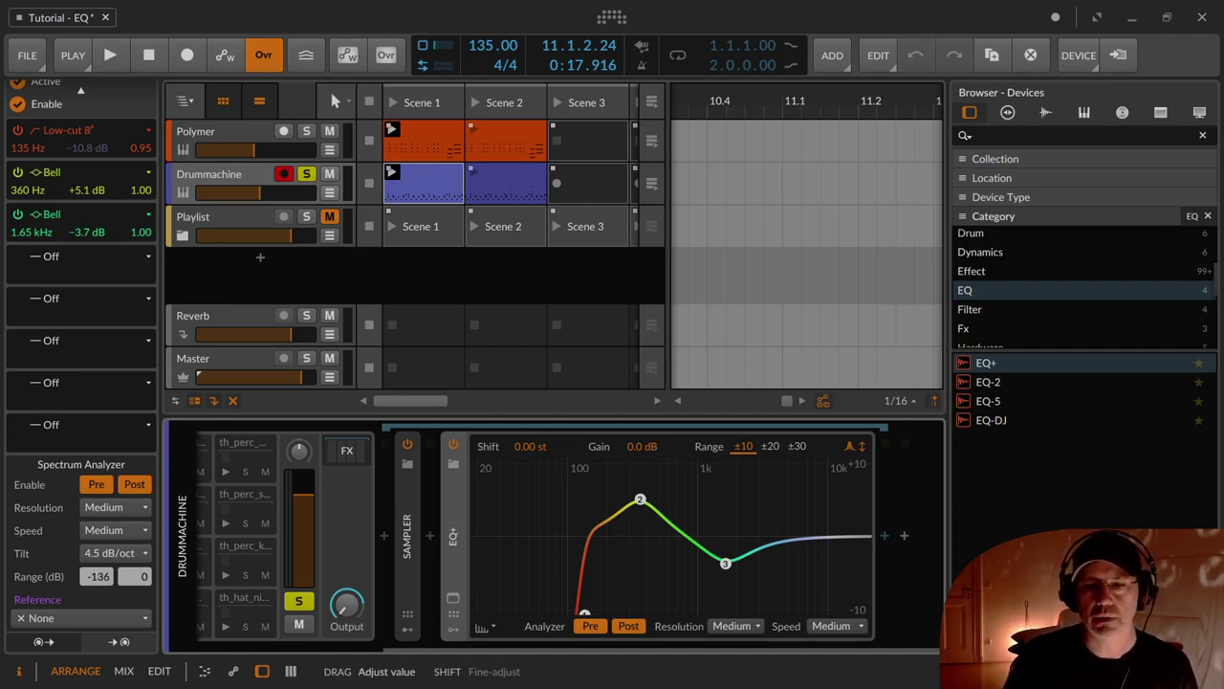
Step: Raise the analyzer's minimum range to about -43 dB during playback, reset it to its default, and stop the beat
key("space")
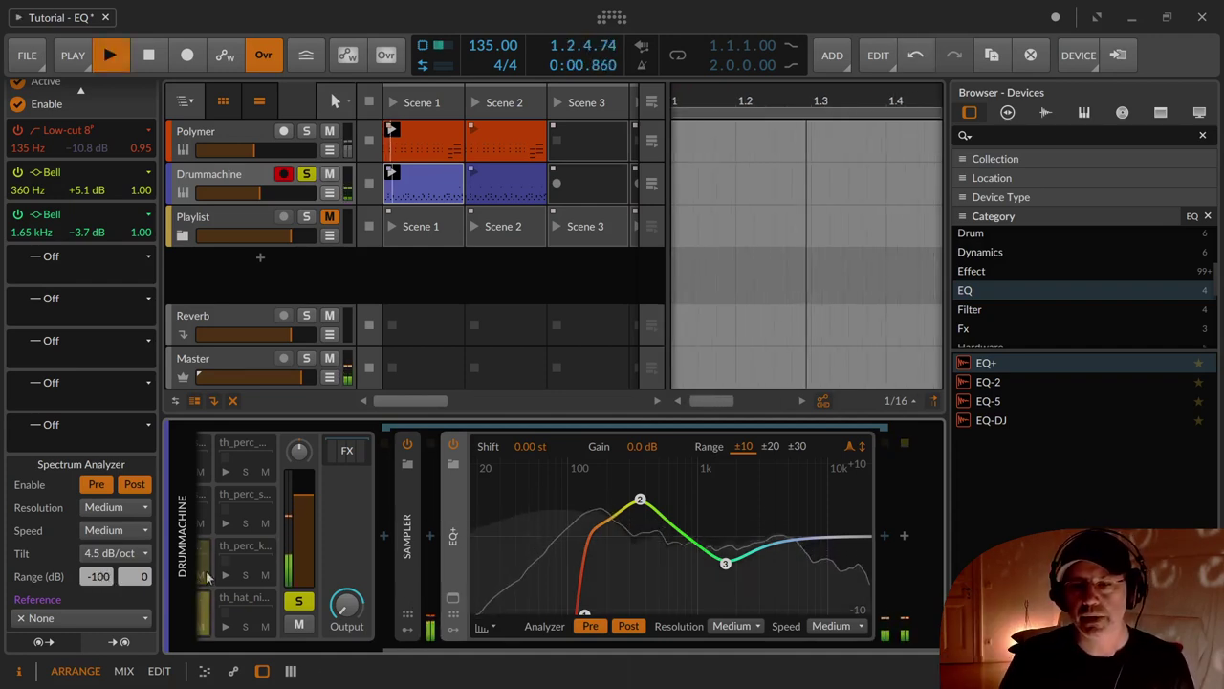
left_click_drag(98, 577, 98, 539)
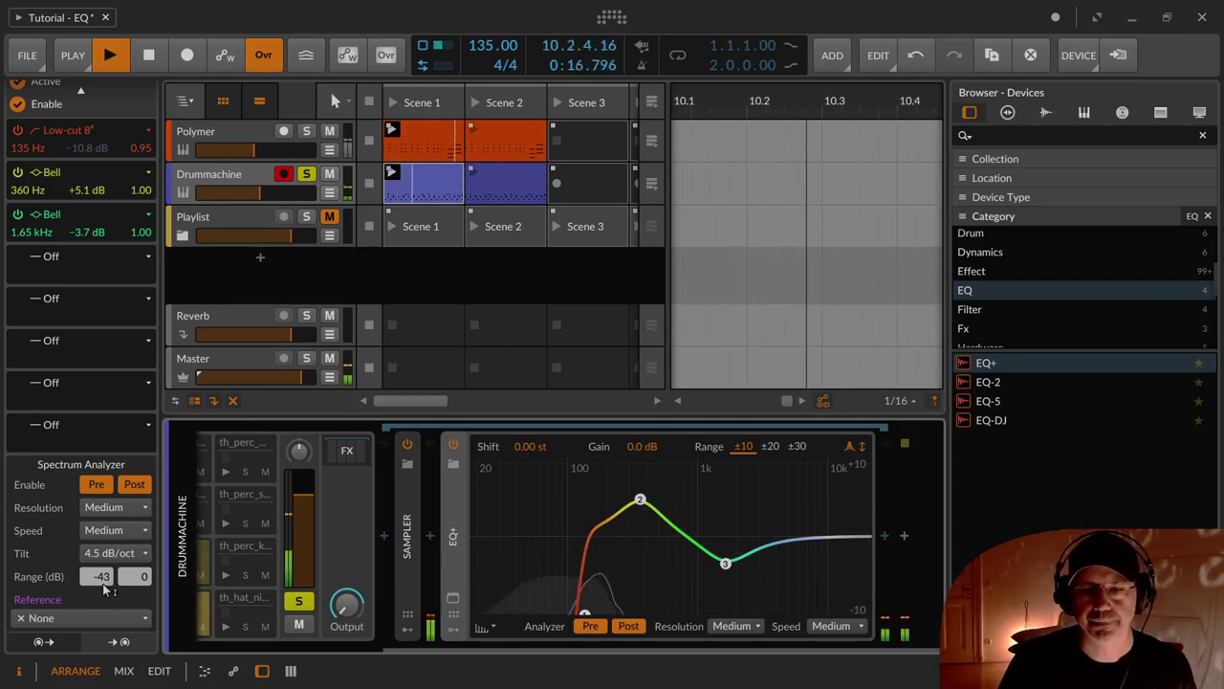
double_click(106, 582)
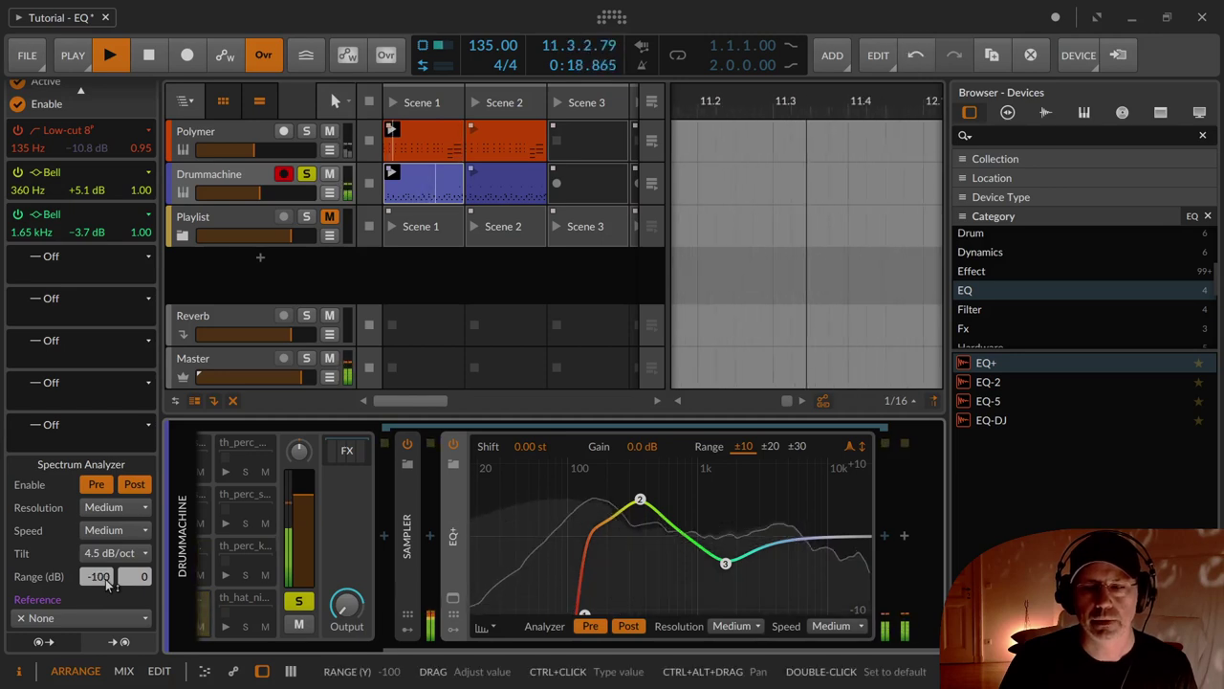
key("space")
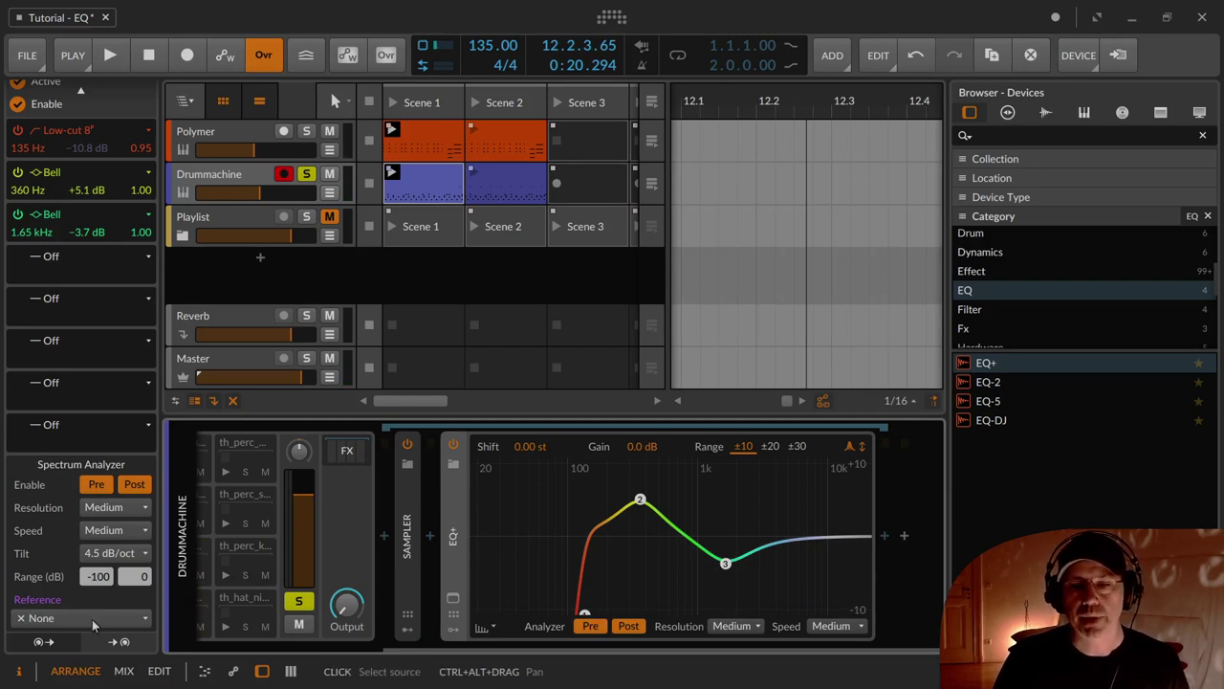
Step: Solo the vintage clap pad in the drum machine in addition to the soloed kick
left_click_drag(454, 654, 291, 652)
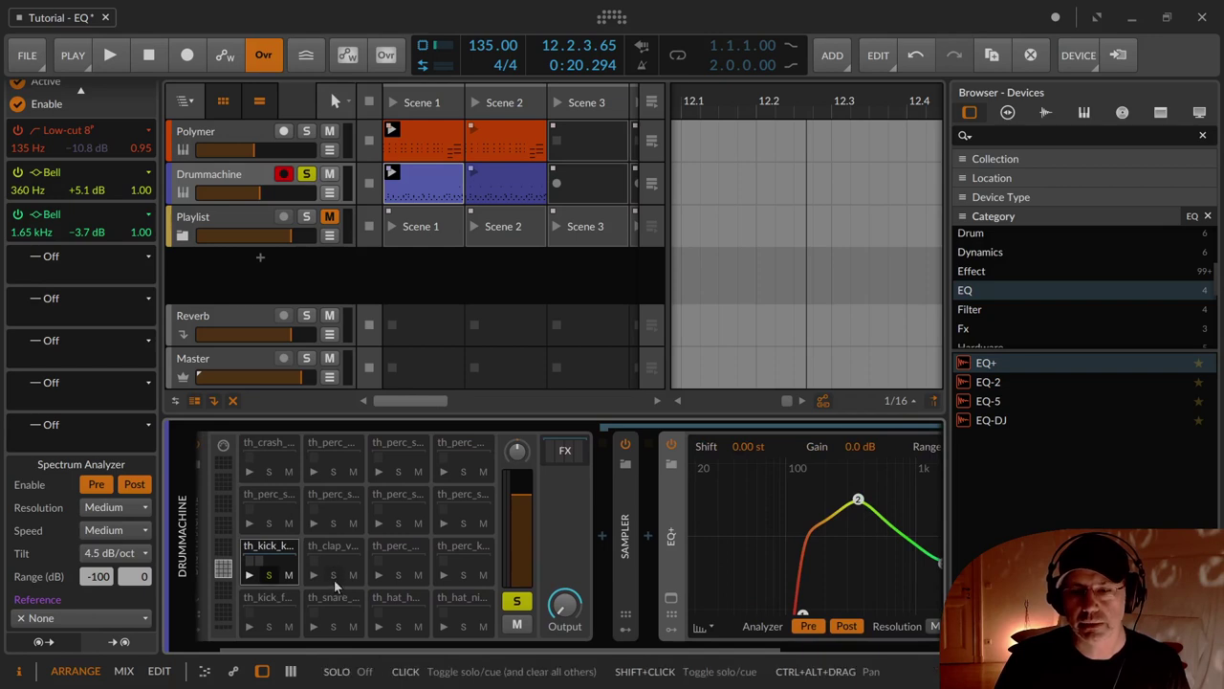
left_click(333, 574)
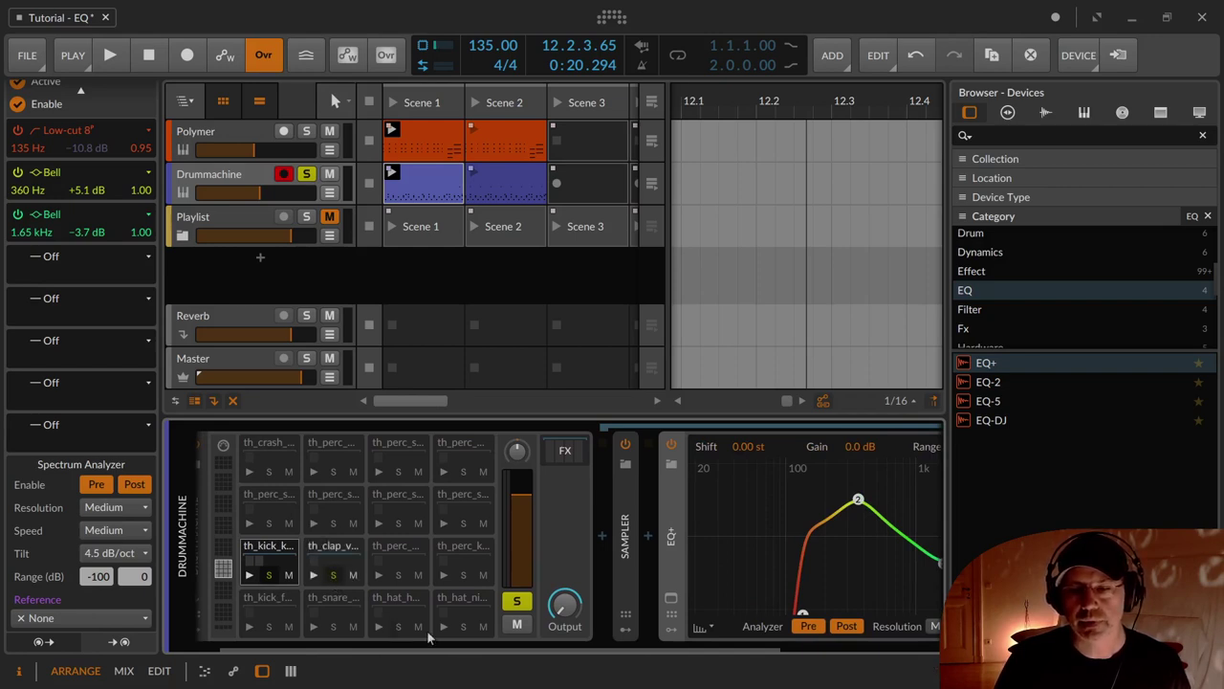
Step: Remove the low-cut band and both bell bands from the EQ+ so its curve is flat
left_click_drag(472, 649, 666, 638)
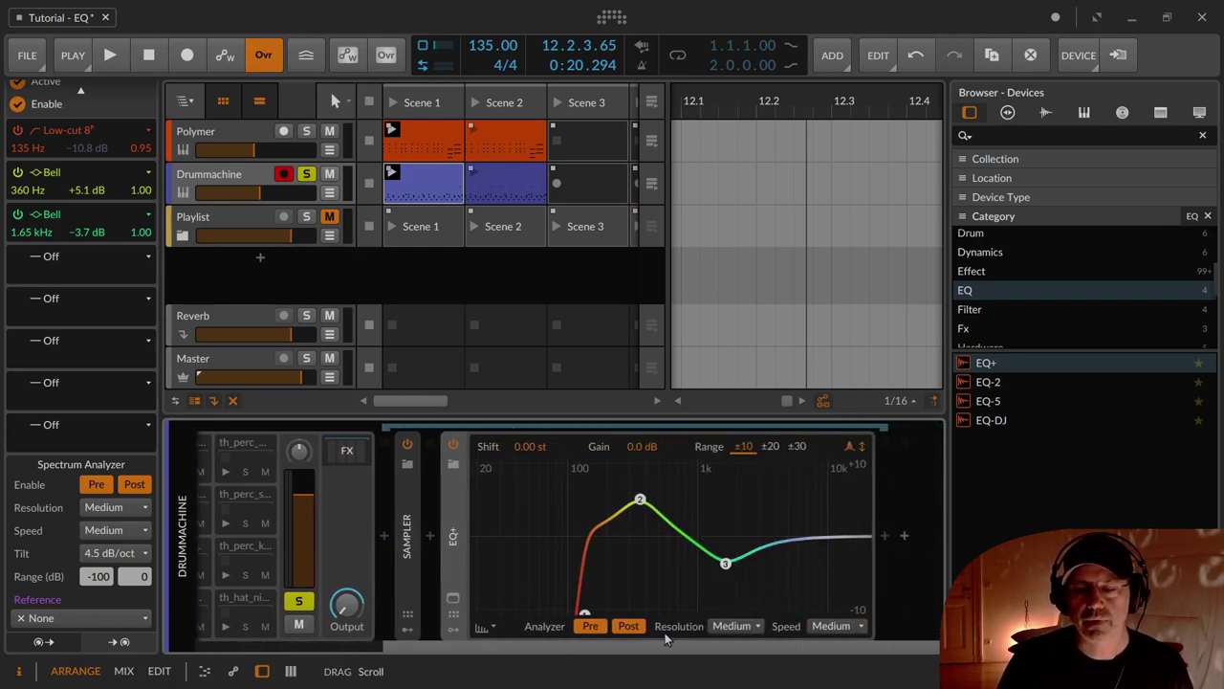
double_click(640, 499, "shift")
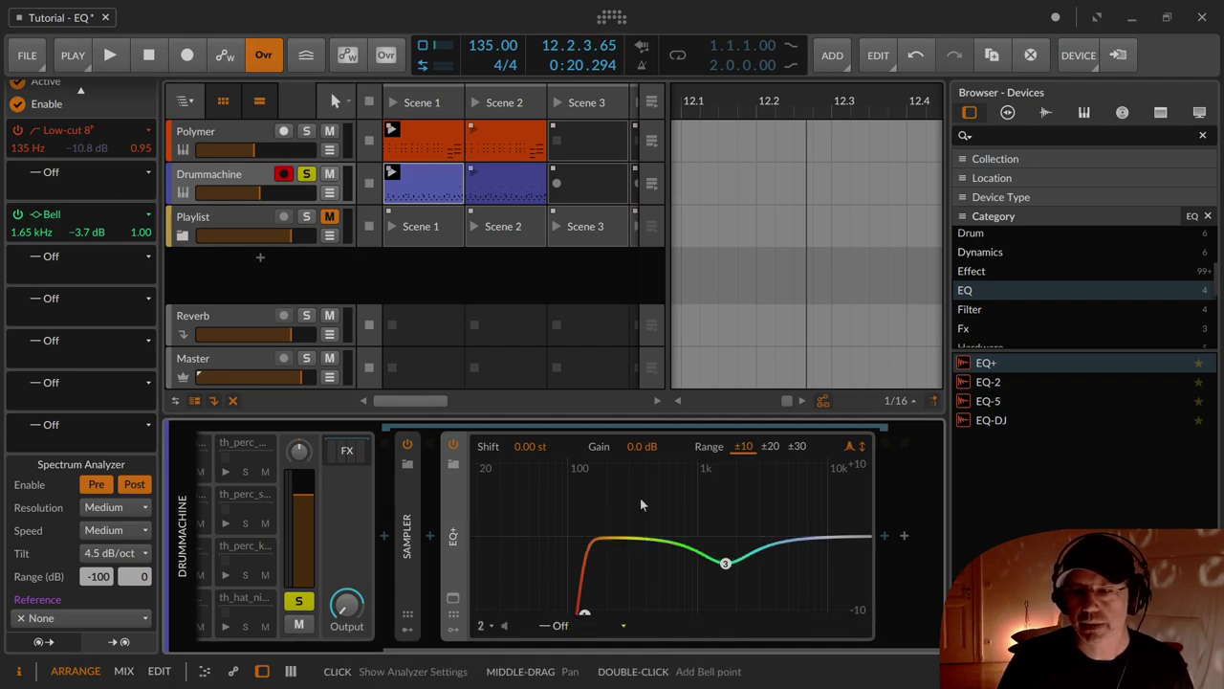
double_click(585, 613, "shift")
left_click(725, 562)
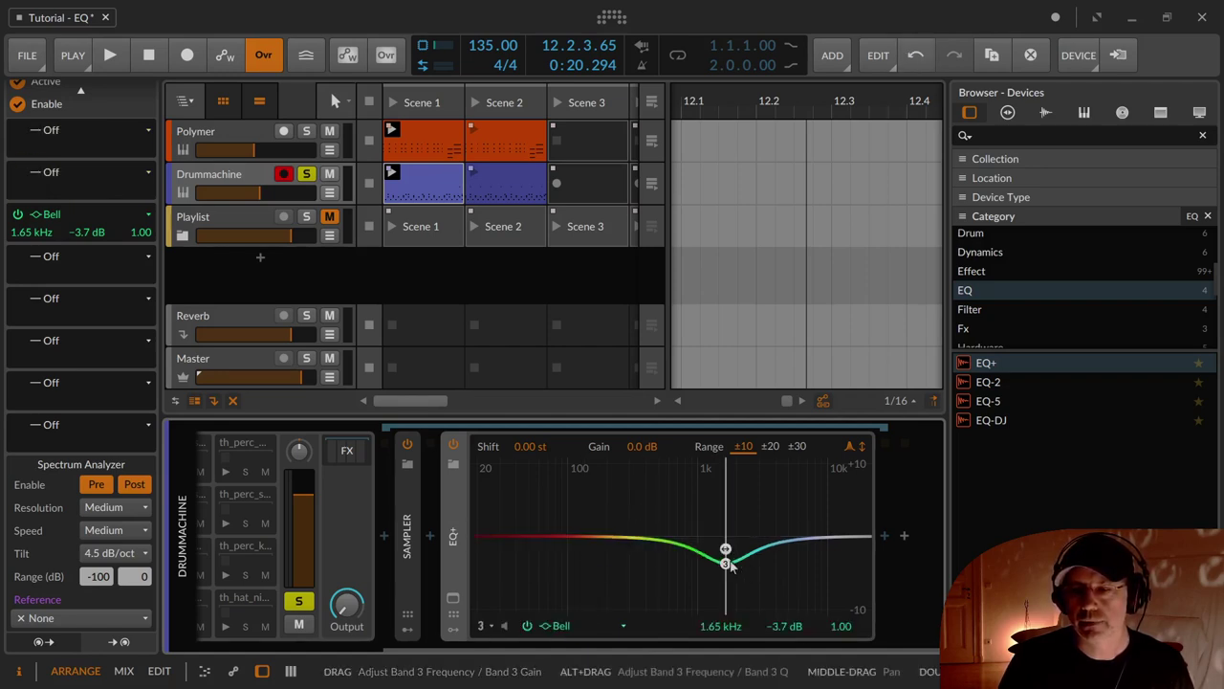
double_click(725, 562, "shift")
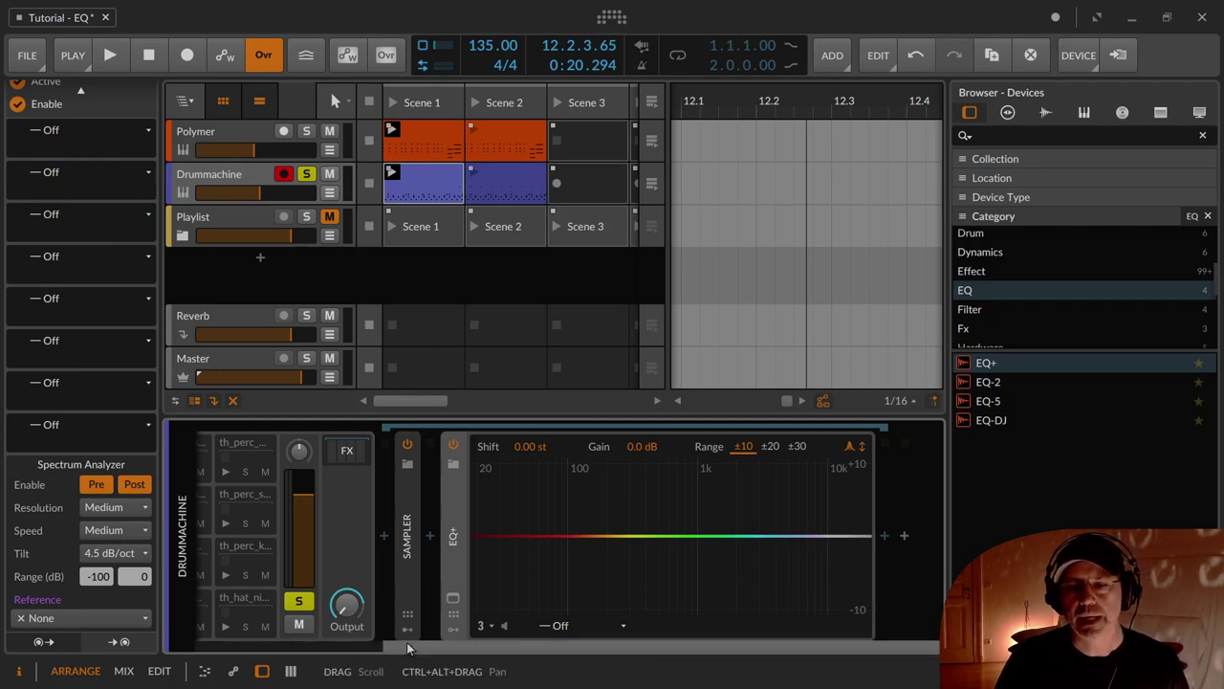
Step: Set the analyzer's Reference to the Drummachine's th_clap_vintagehaus (POST) chain and play the beat to compare it with the kick
left_click_drag(407, 649, 255, 628)
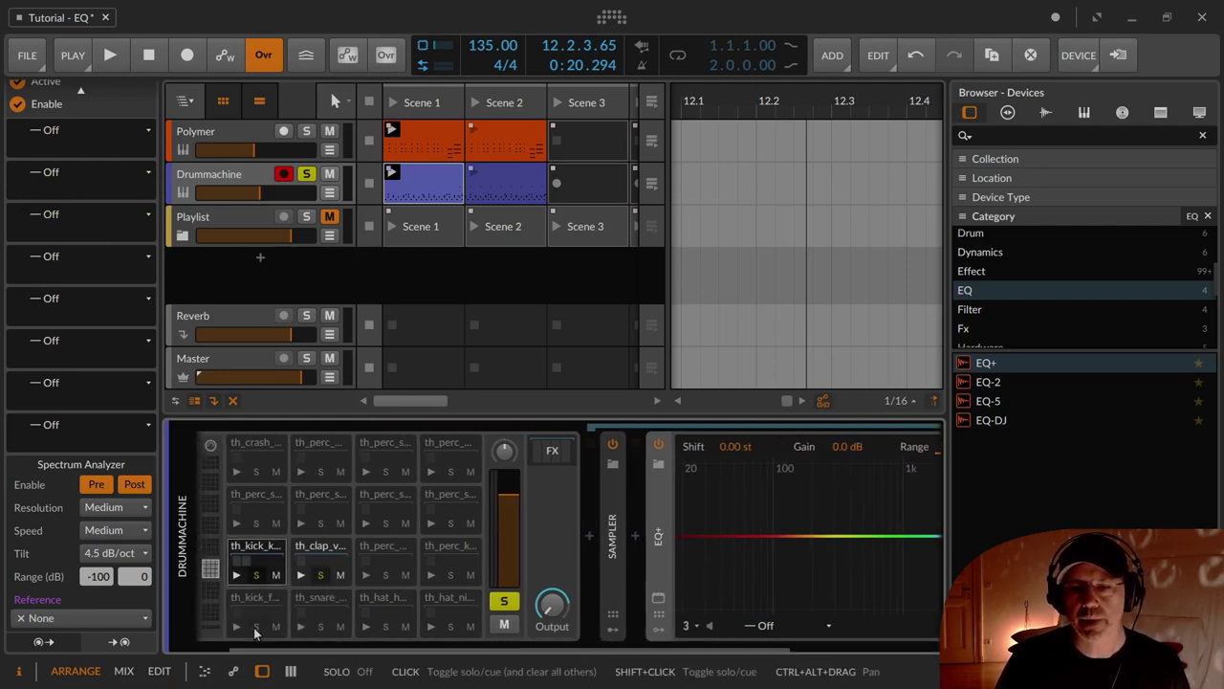
key("space")
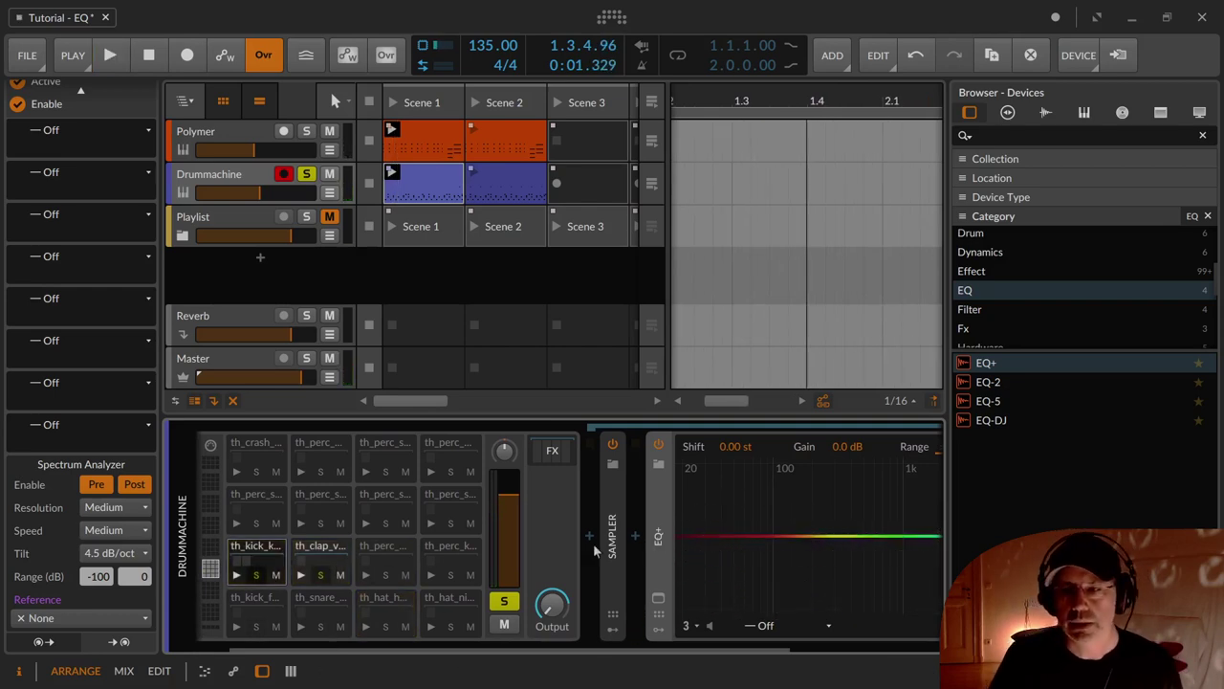
left_click(72, 616)
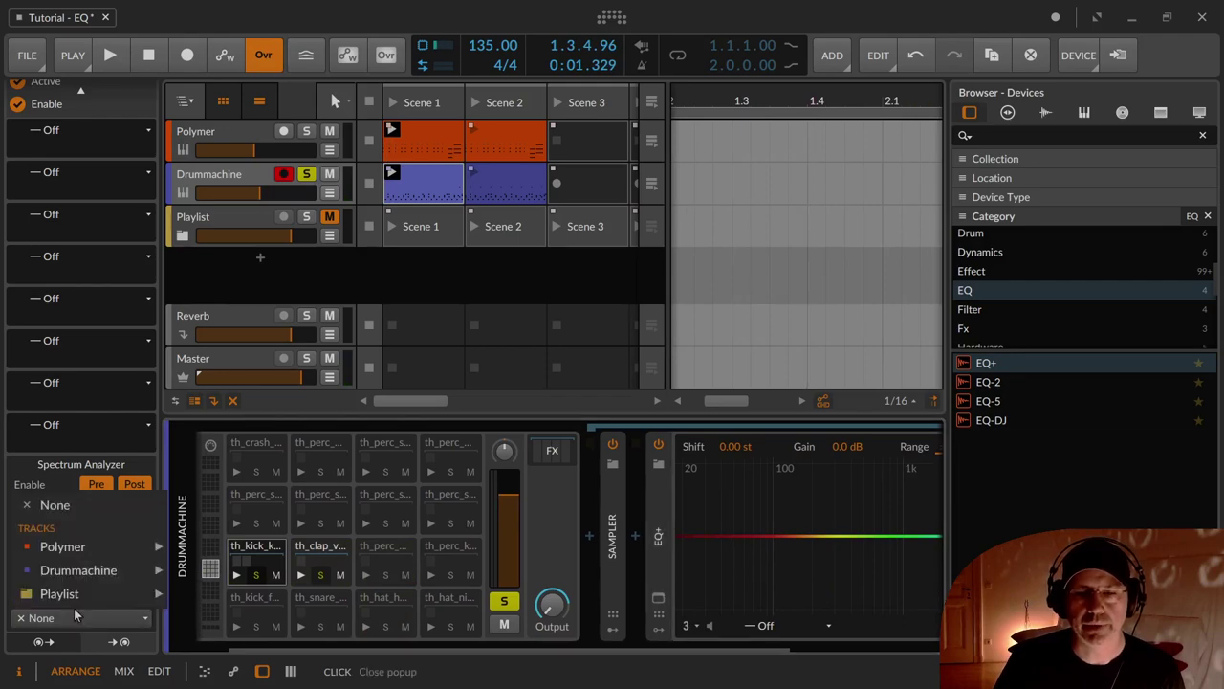
mouse_move(81, 576)
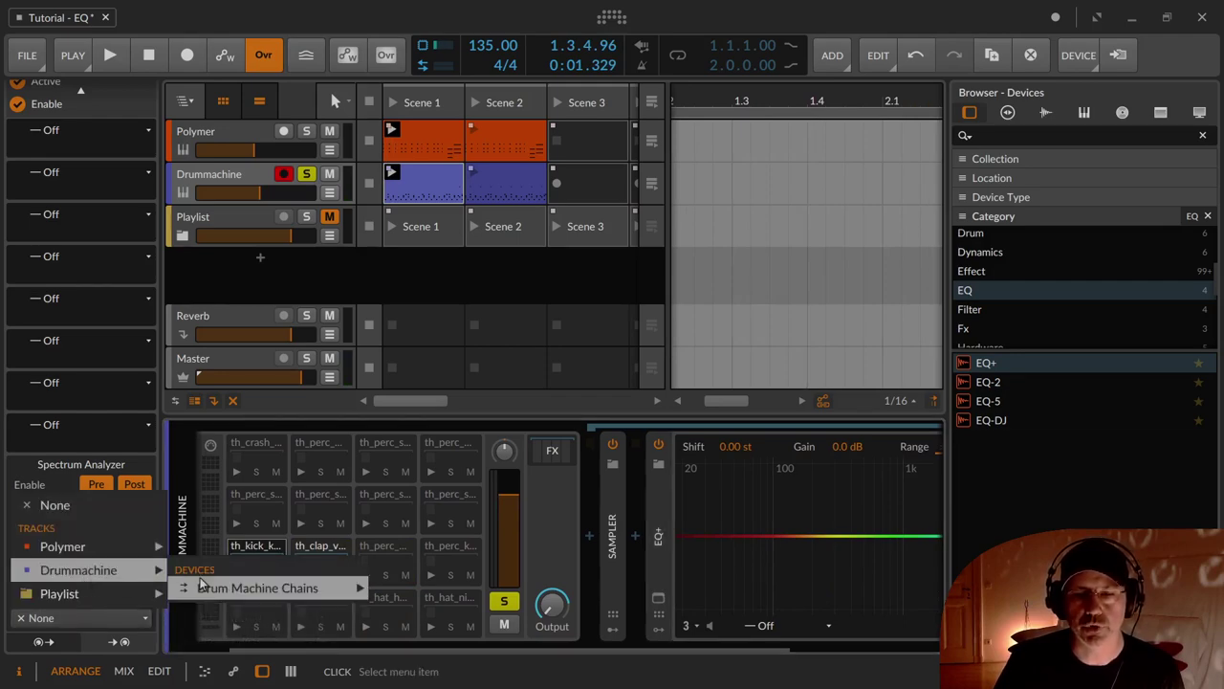
mouse_move(205, 588)
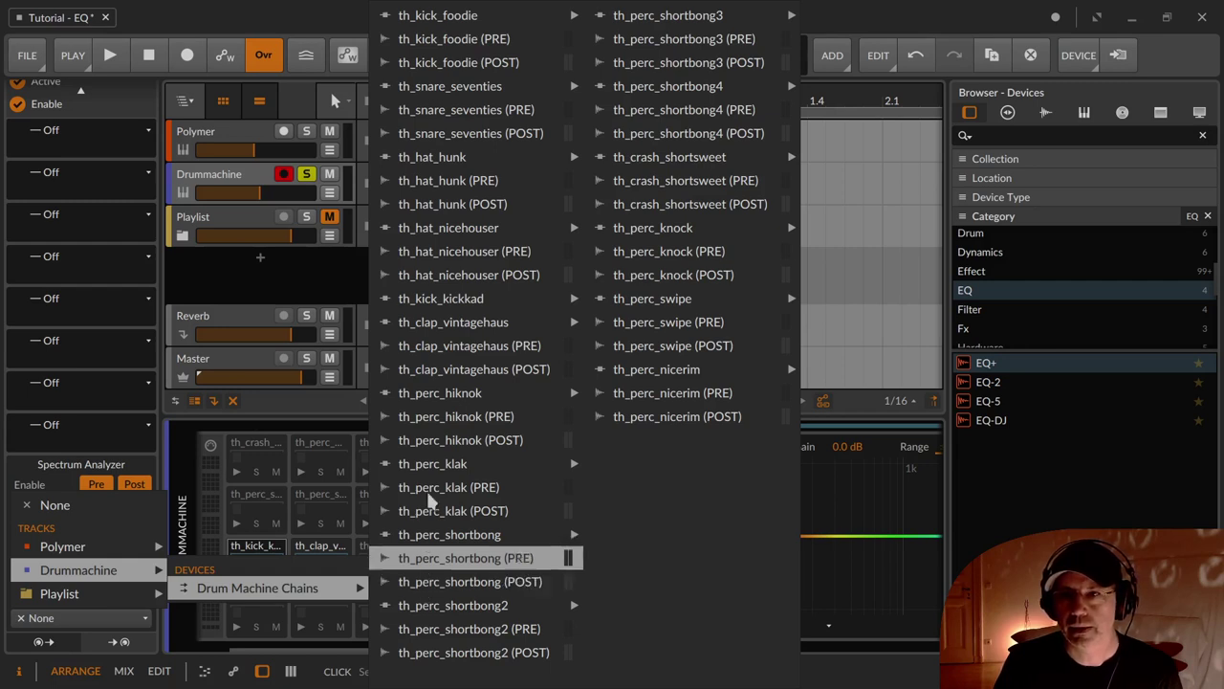
mouse_move(473, 101)
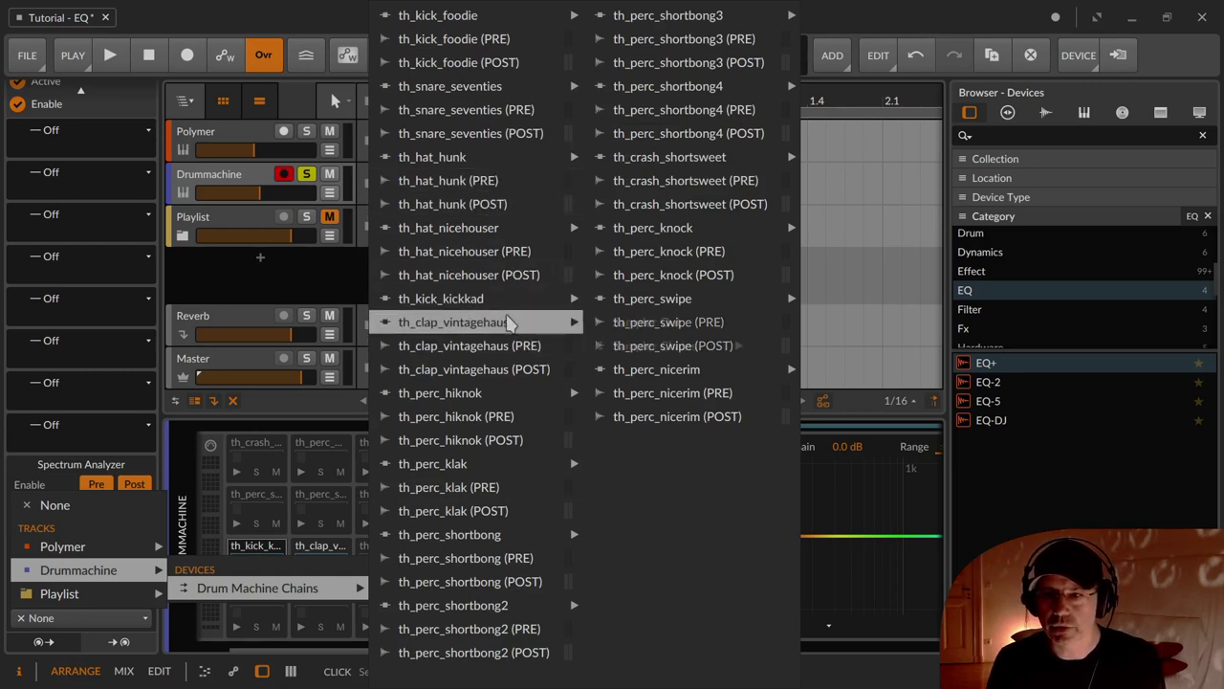
left_click(513, 368)
key("space")
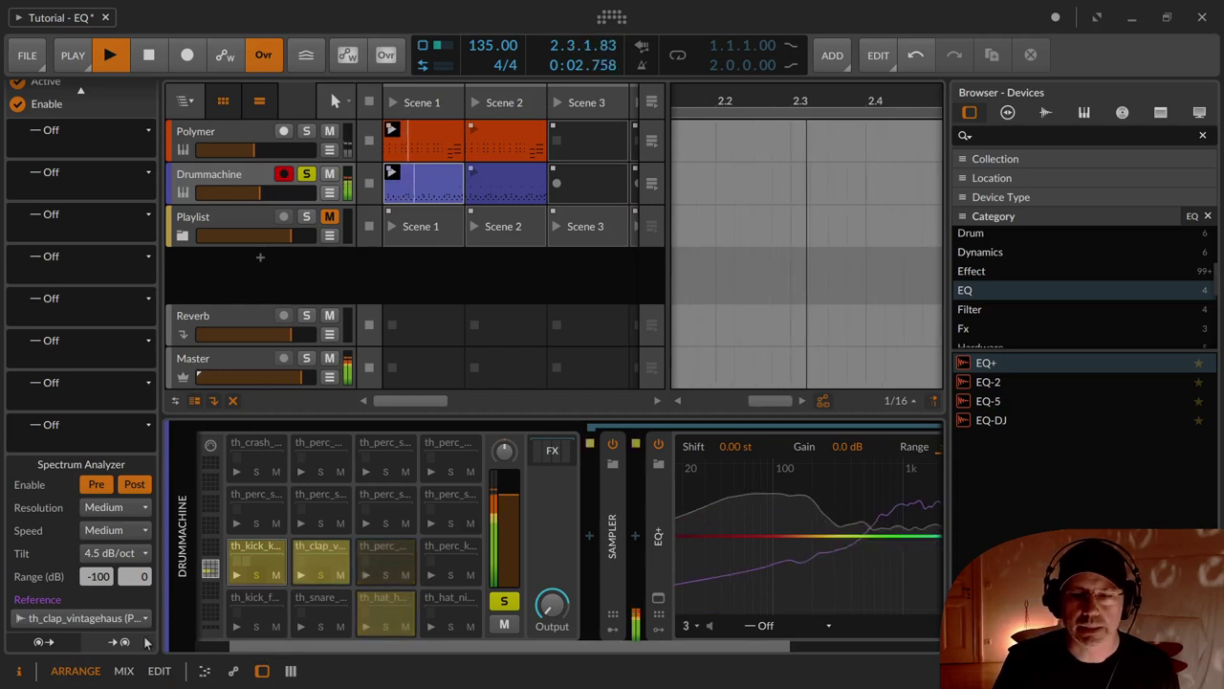
key("space")
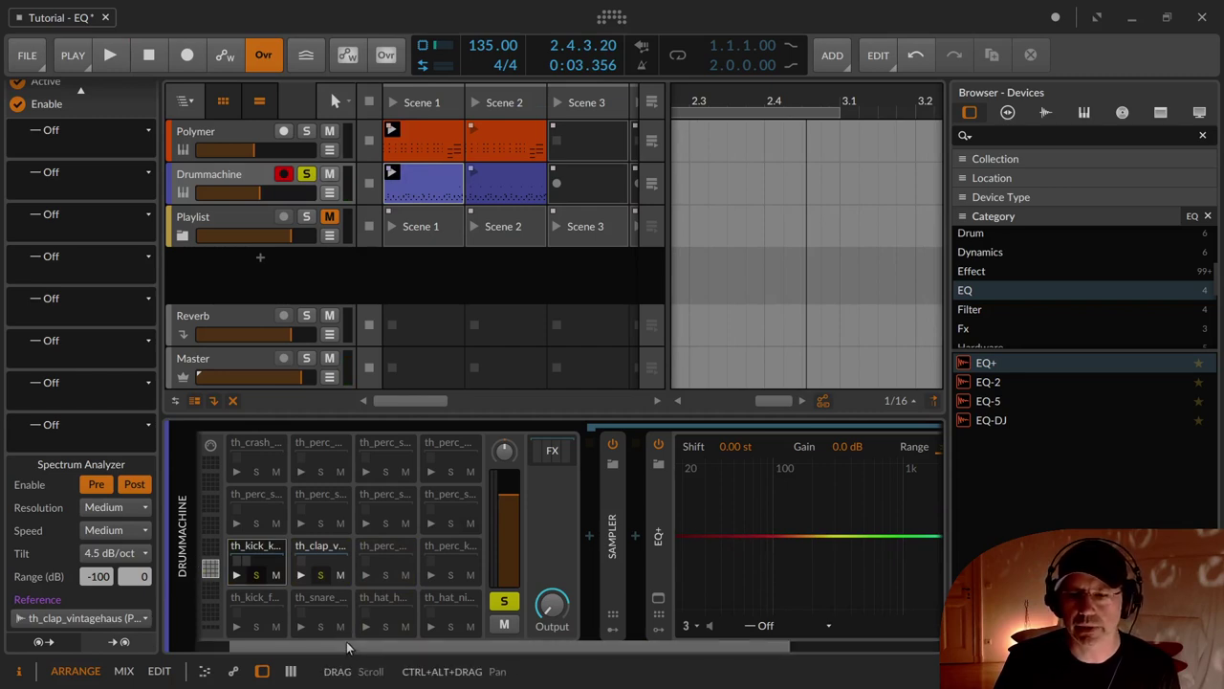
left_click_drag(346, 648, 534, 648)
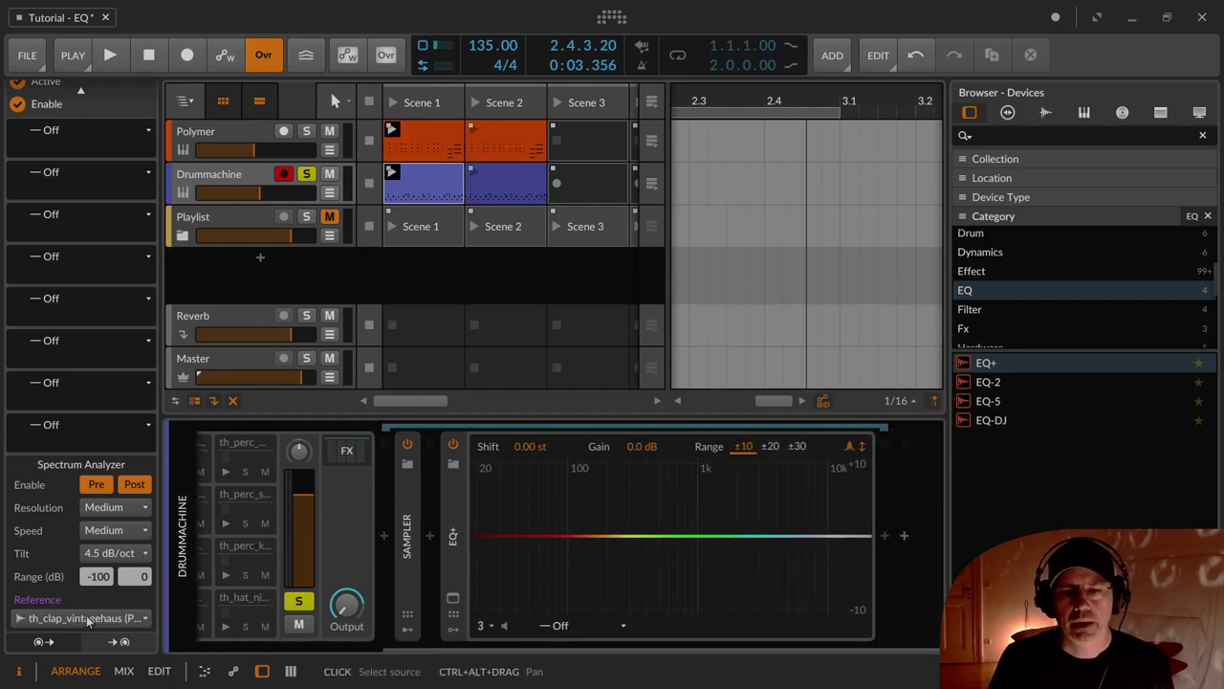
Step: Try a 2-pole low-cut band at about 319 Hz on the EQ+ during playback and remove it
key("space")
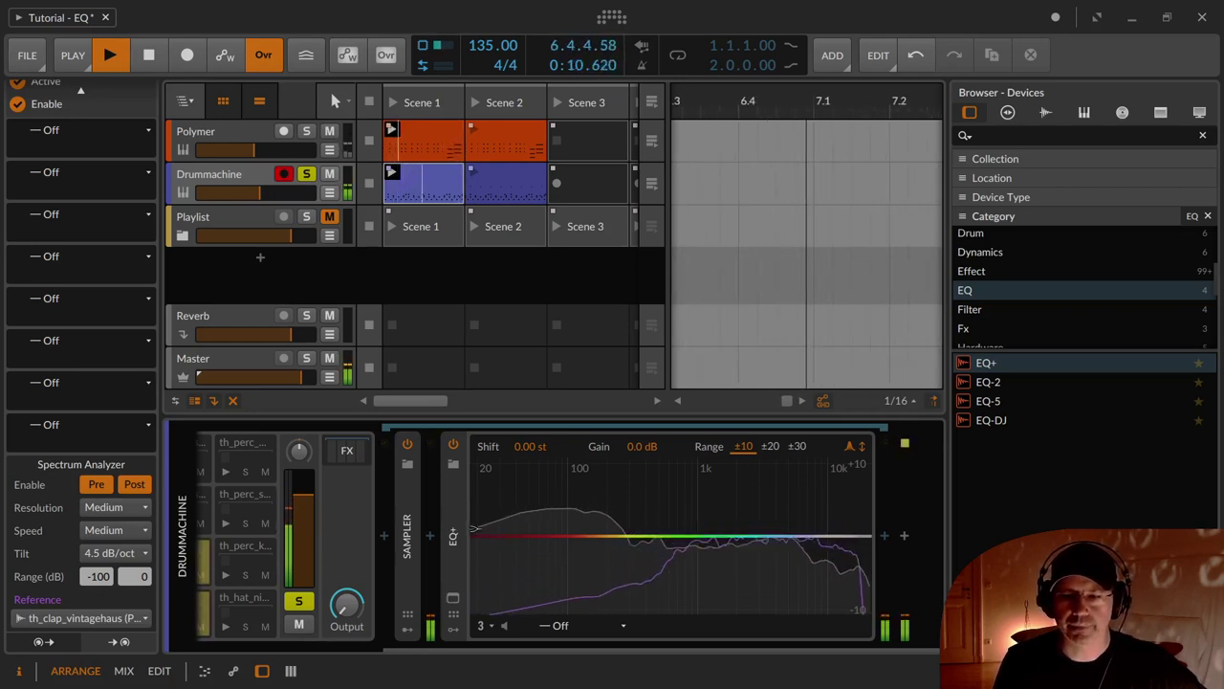
left_click_drag(475, 545, 627, 521)
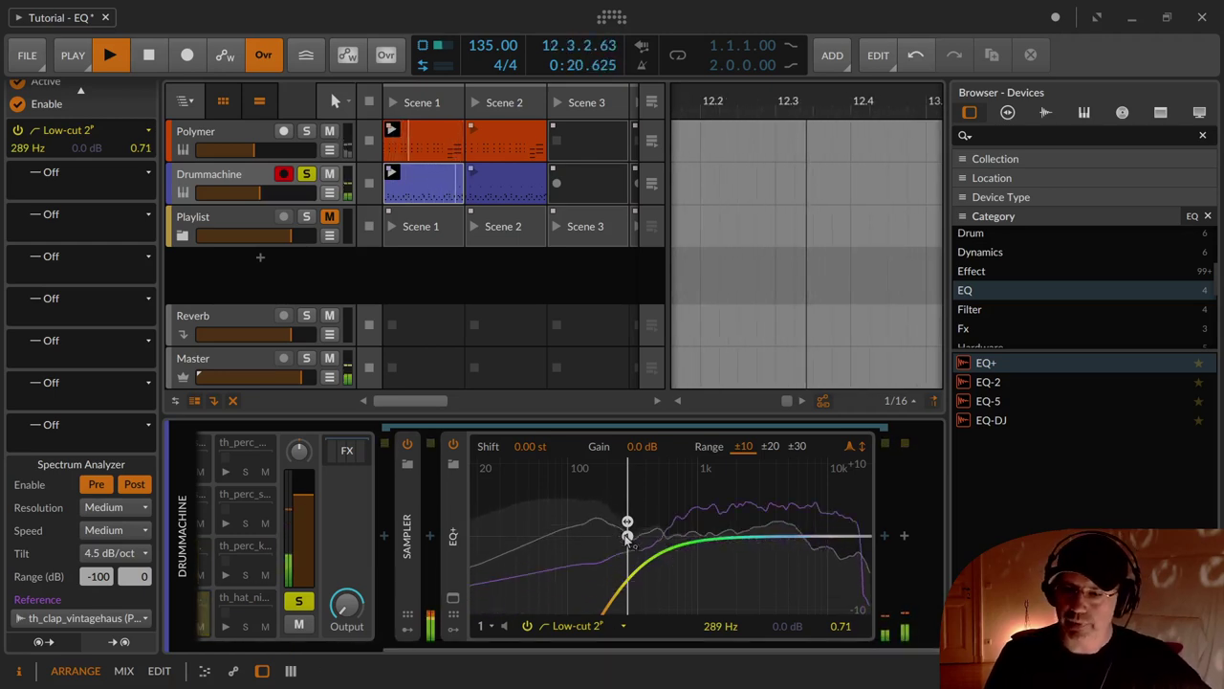
mouse_move(627, 541)
left_mouse_down()
mouse_move(546, 533)
mouse_move(633, 544)
left_mouse_up()
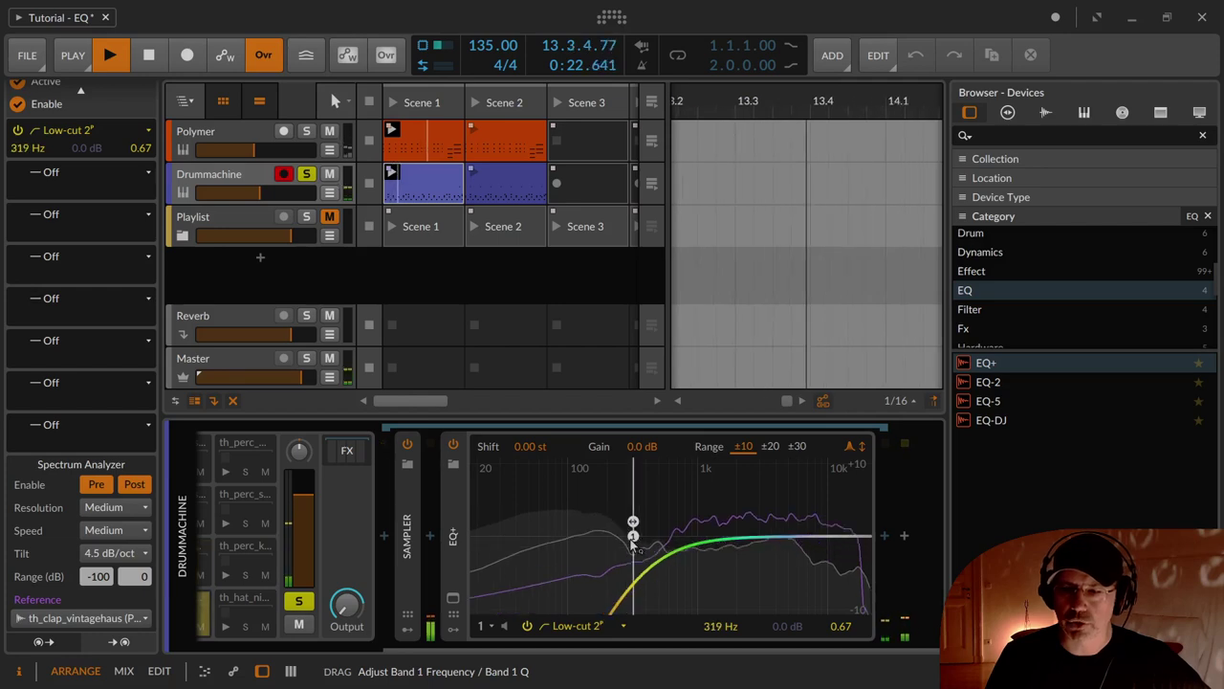
double_click(633, 538)
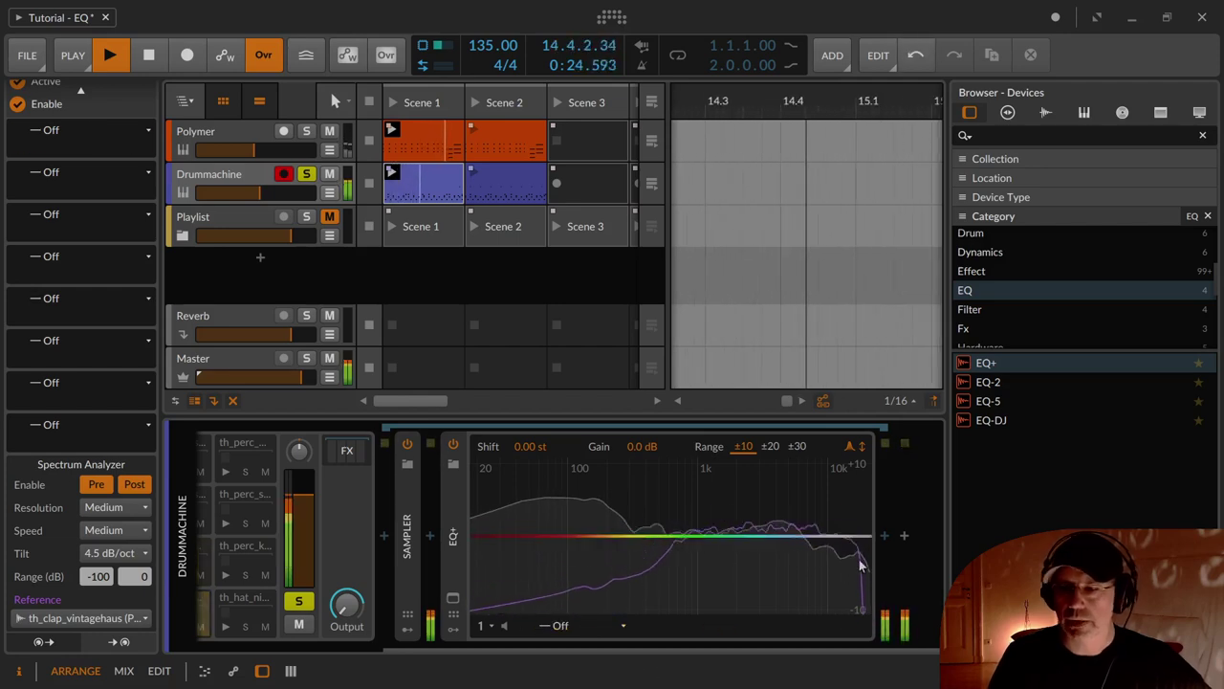
Step: Add a high-cut band at about 394 Hz during playback, switch its type to High-cut 8 (48dB/oct), and stop the beat
left_click_drag(859, 521, 645, 521)
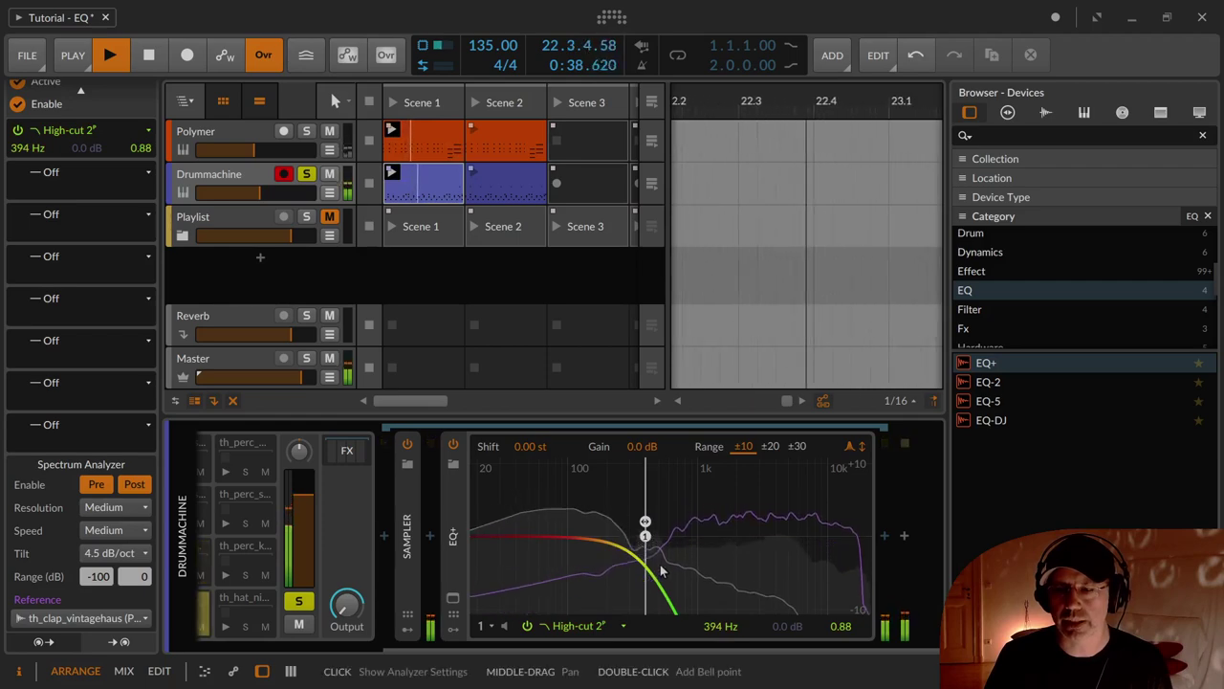
left_click(605, 624)
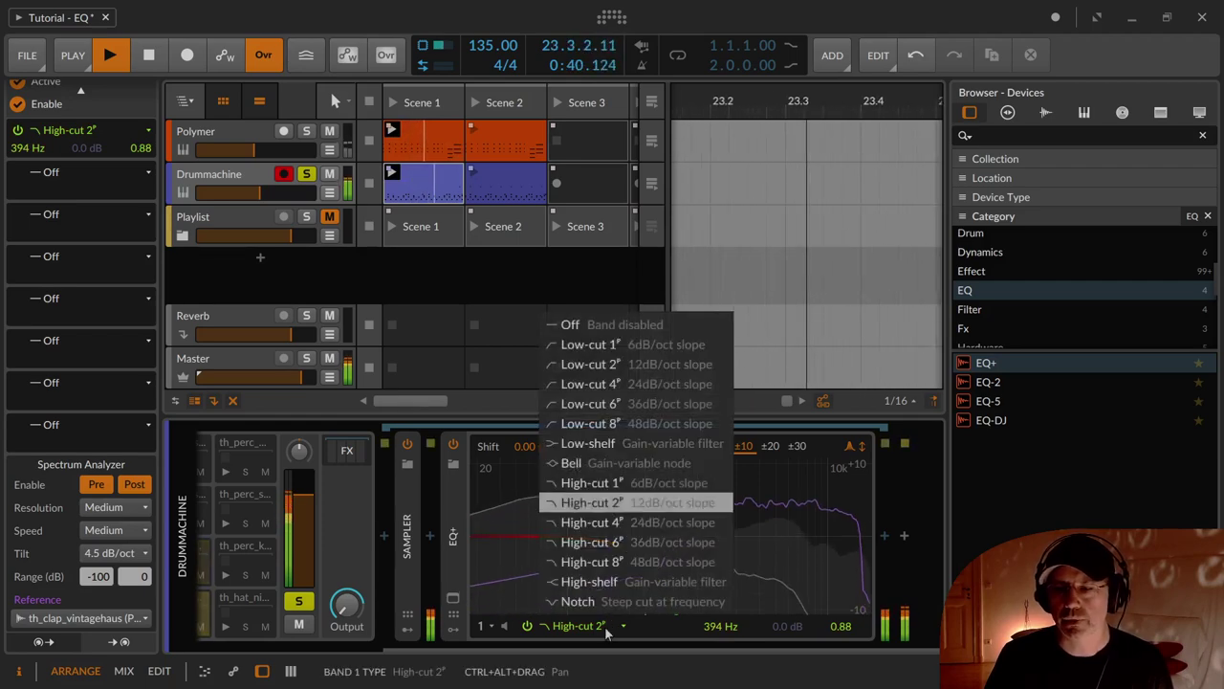
left_click(646, 562)
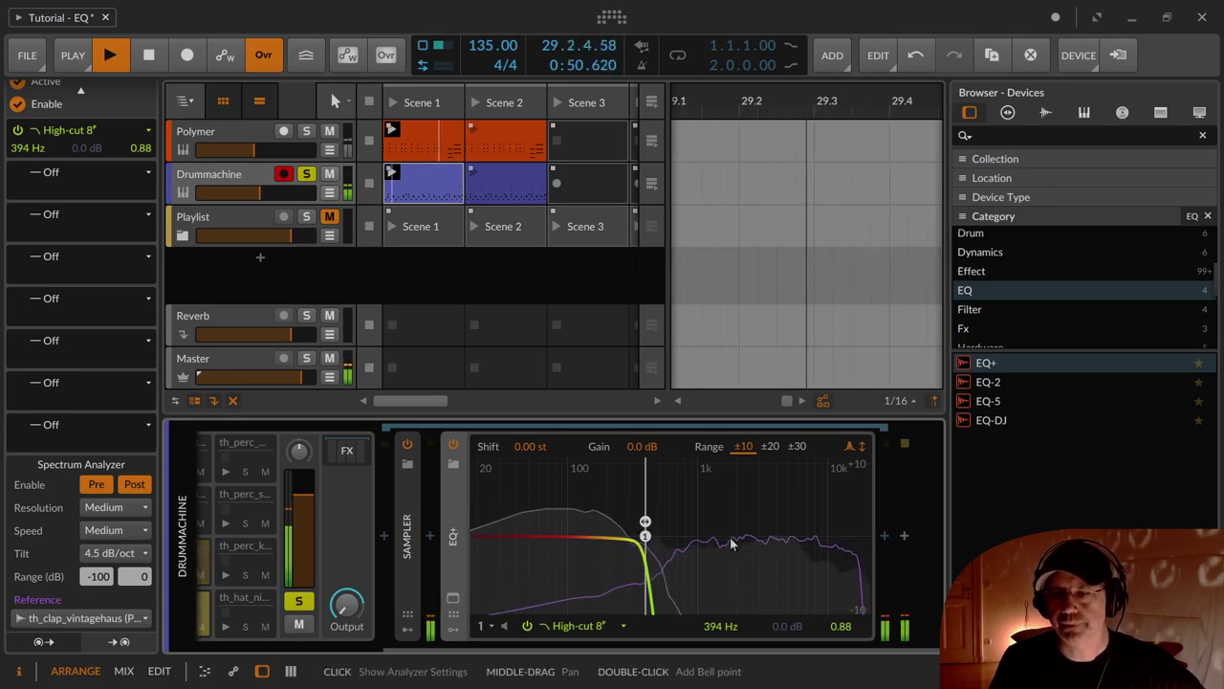
key("space")
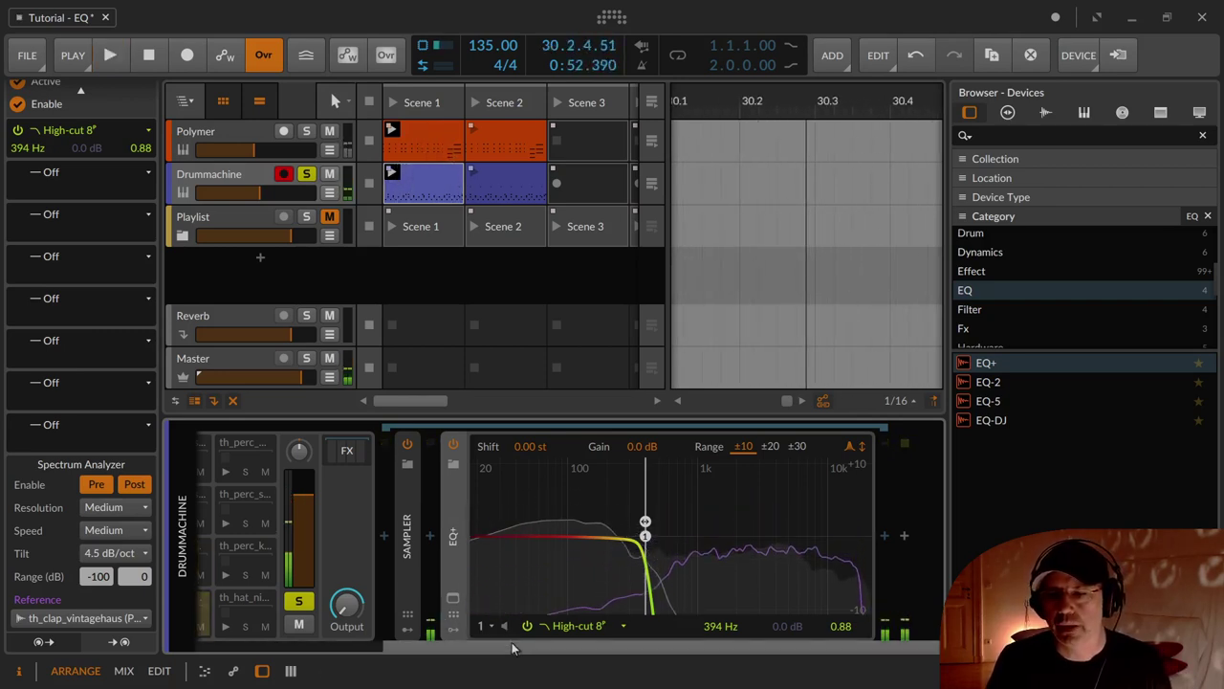
Step: Unsolo the clap pad and audition the kick alone with the EQ+ temporarily bypassed
left_click_drag(510, 647, 352, 638)
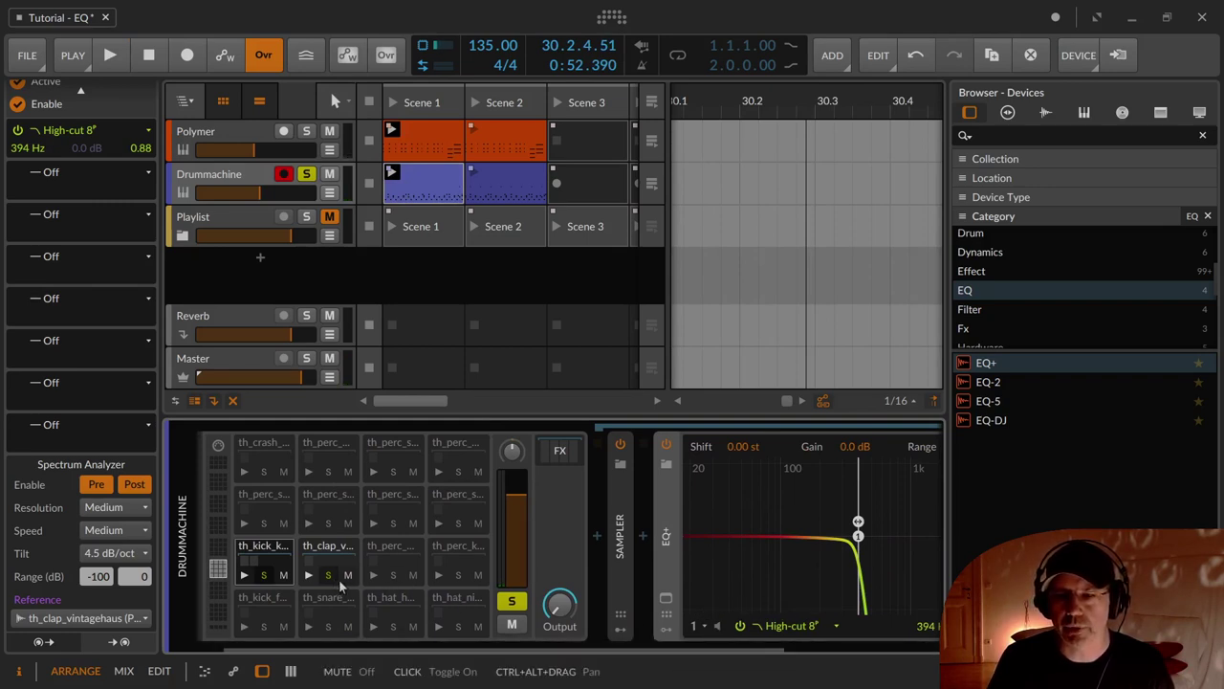
left_click(667, 444)
key("space")
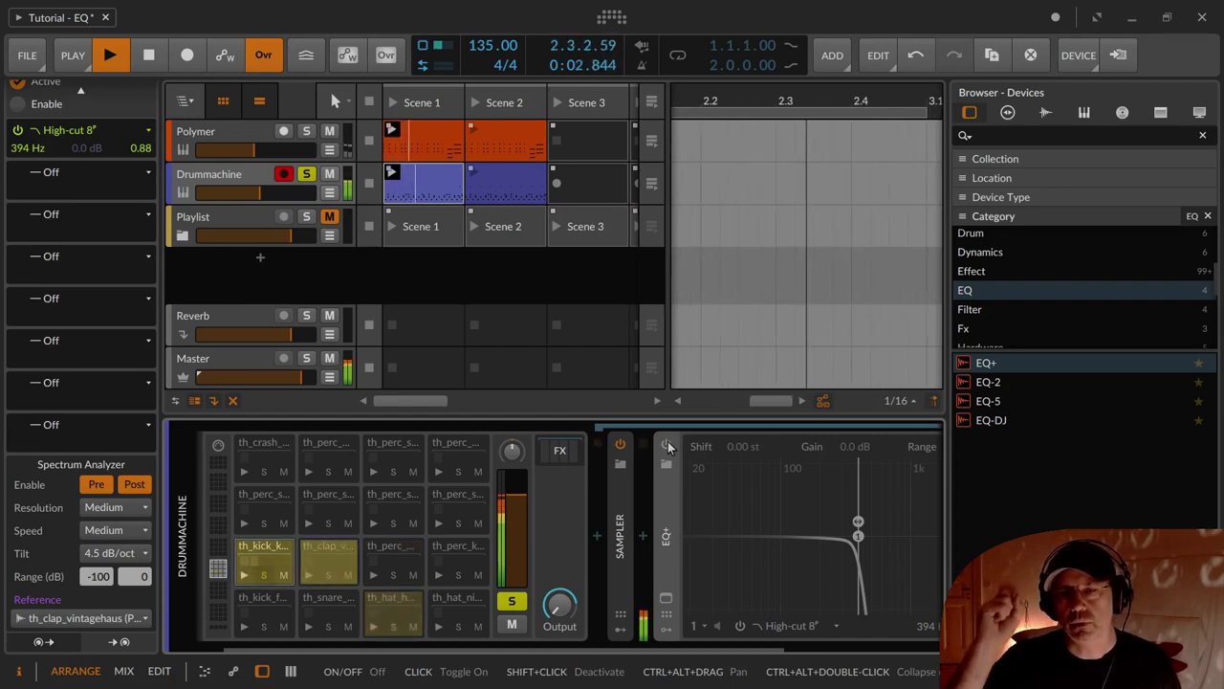
key("space")
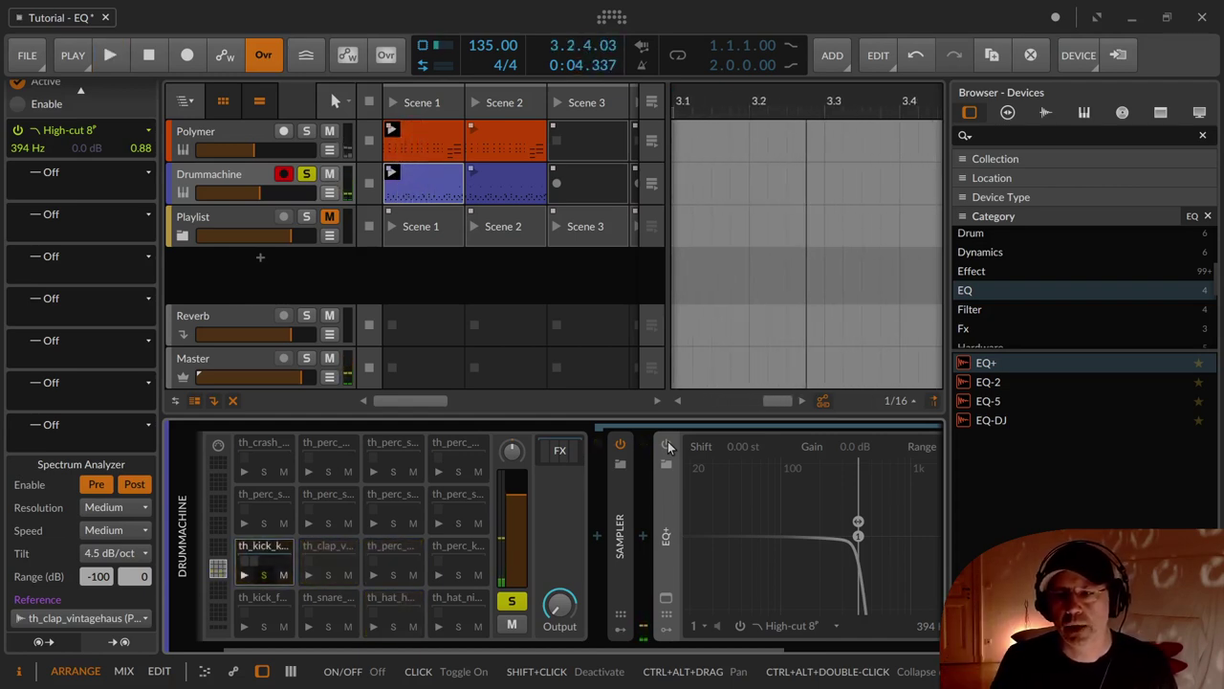
left_click(668, 444)
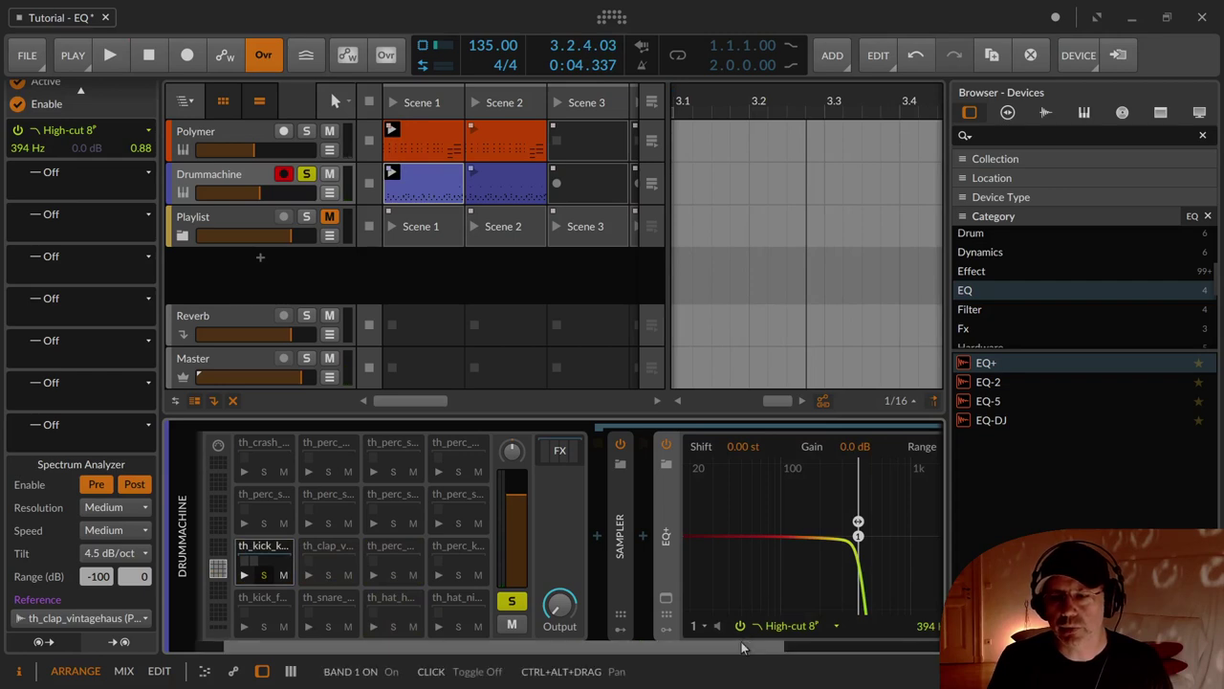
left_click_drag(780, 646, 949, 647)
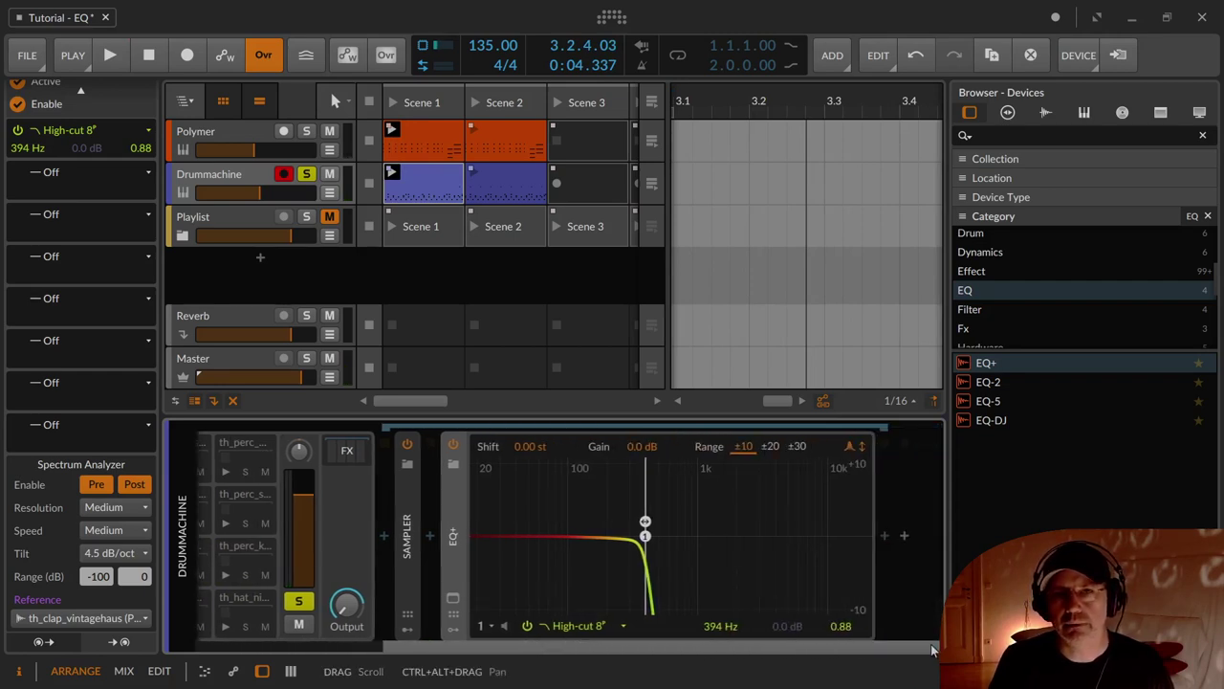
Step: Toggle the EQ+ on and off during playback to compare the filtered and unfiltered kick
key("space")
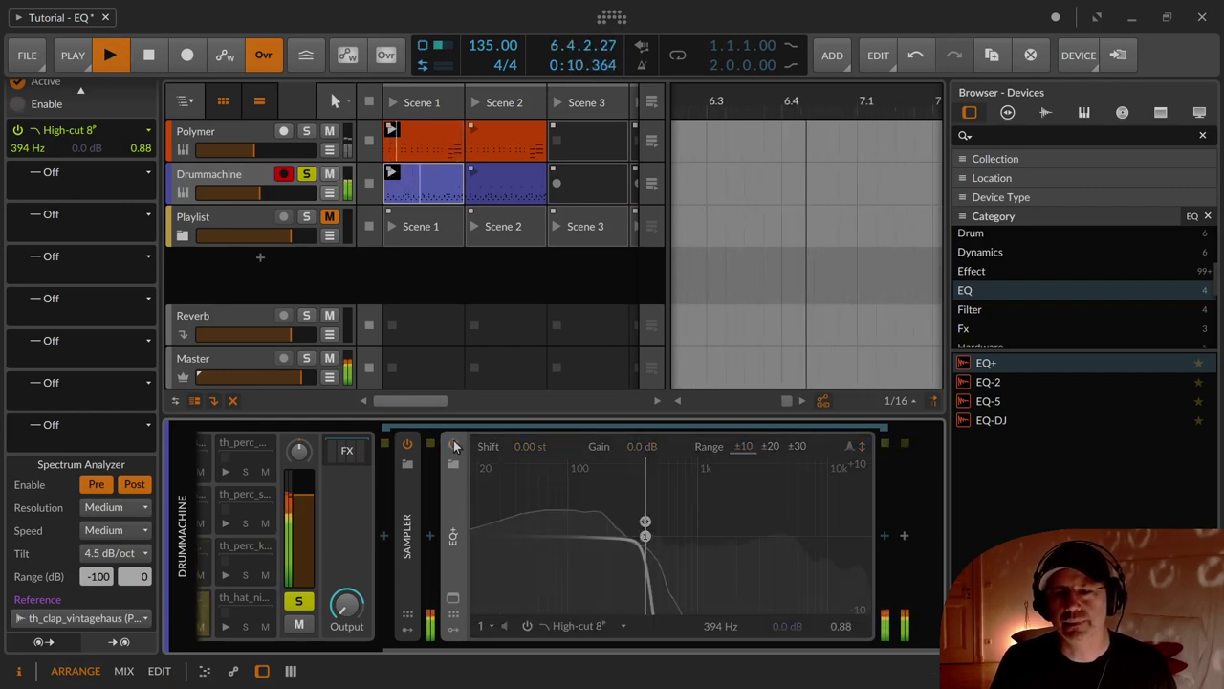
left_click(455, 446)
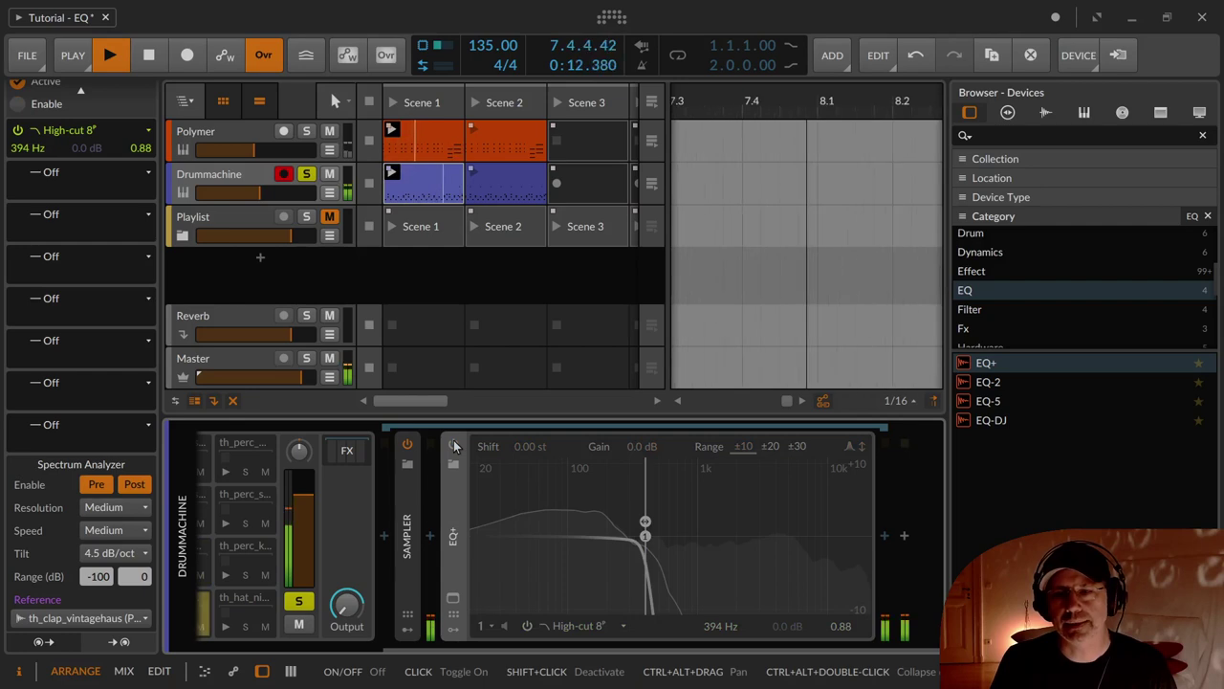
left_click(455, 446)
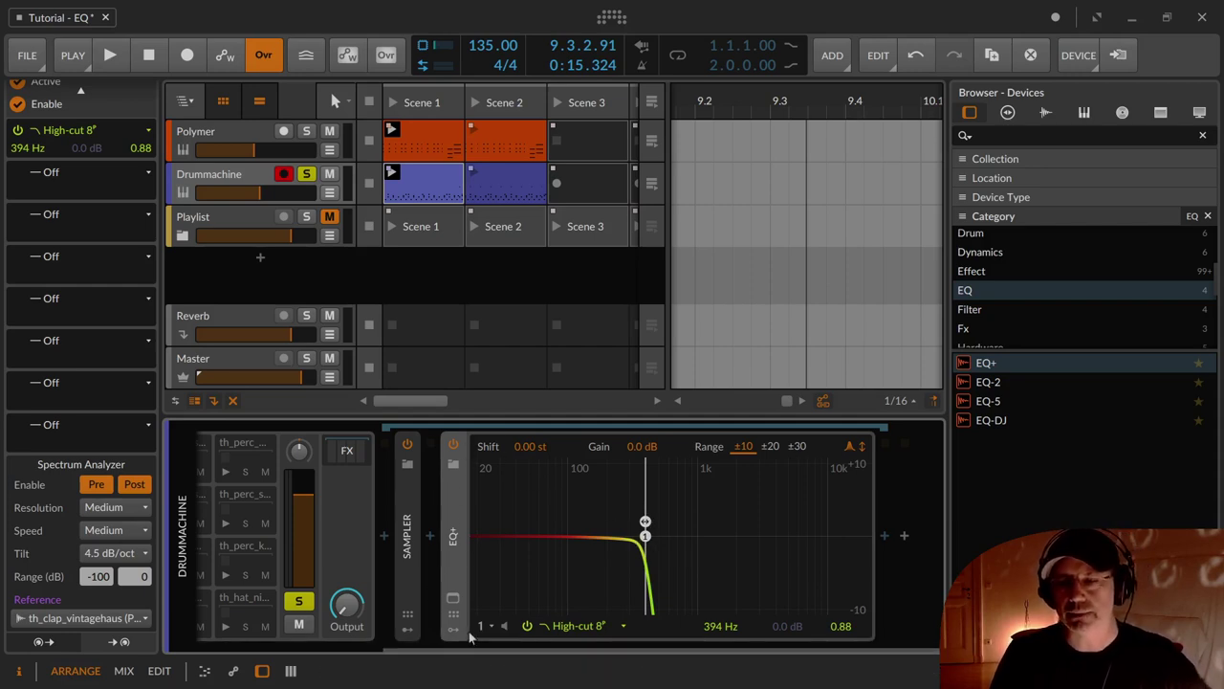
Step: Solo the clap pad again, remove the high-cut band from the EQ+ during playback, and stop the beat
left_click_drag(463, 649, 300, 649)
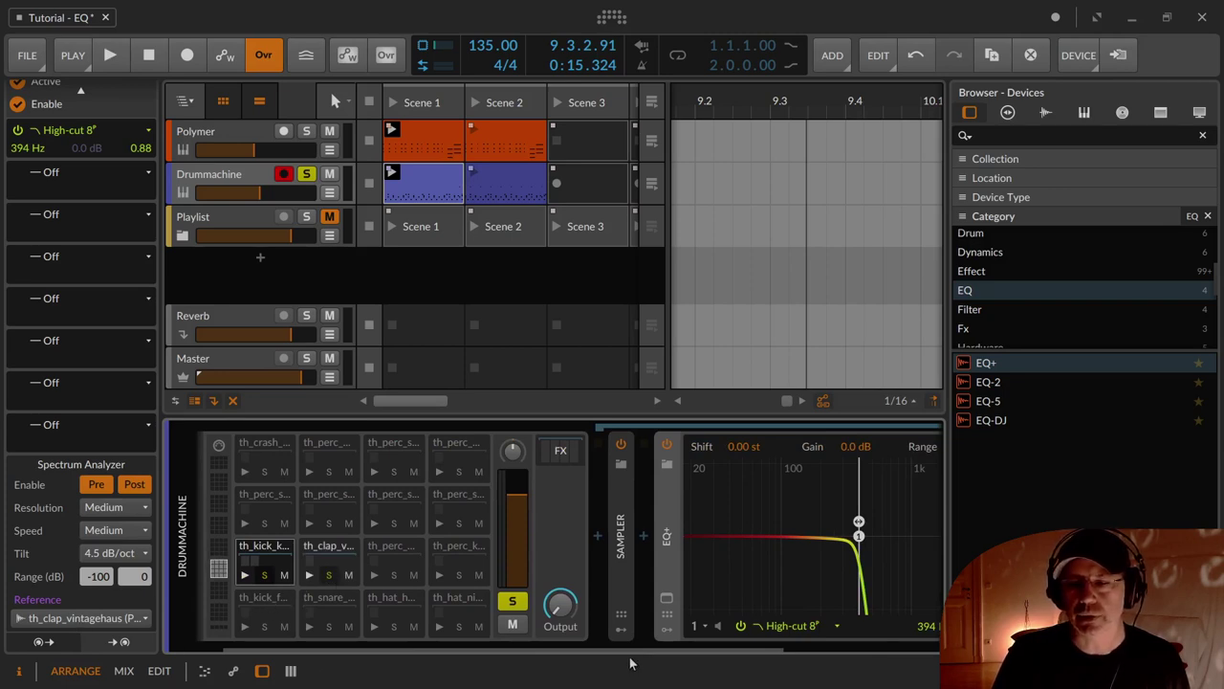
left_click_drag(630, 658, 796, 642)
key("space")
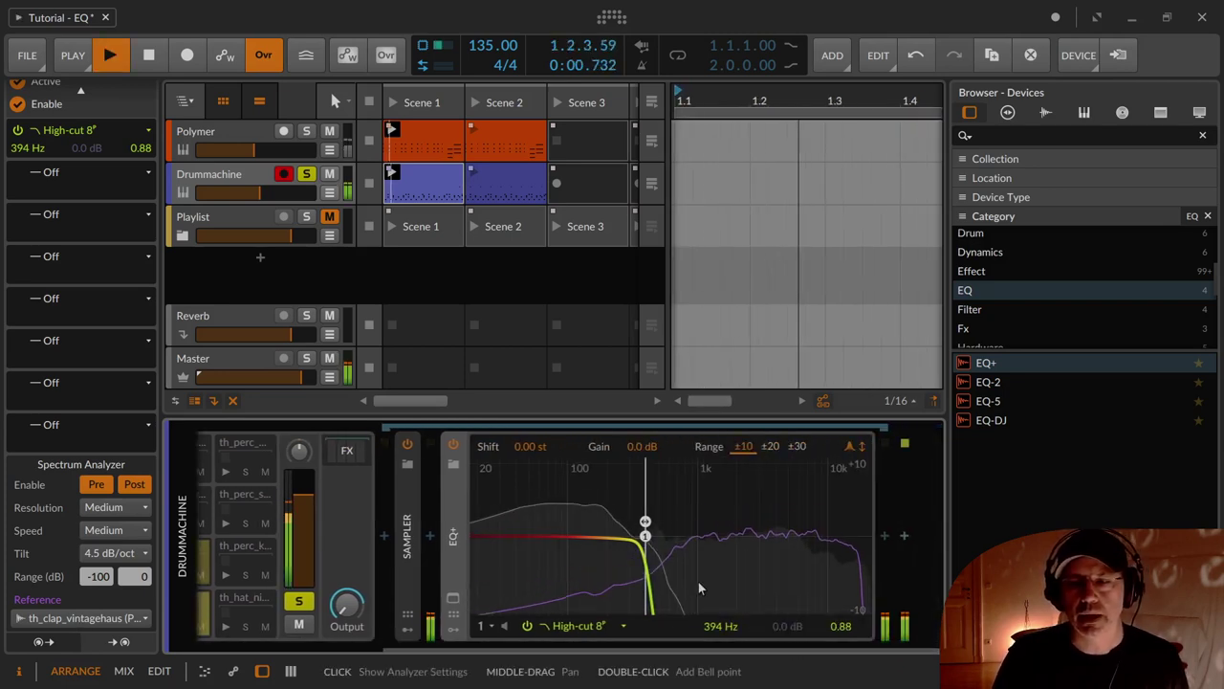
key("Delete")
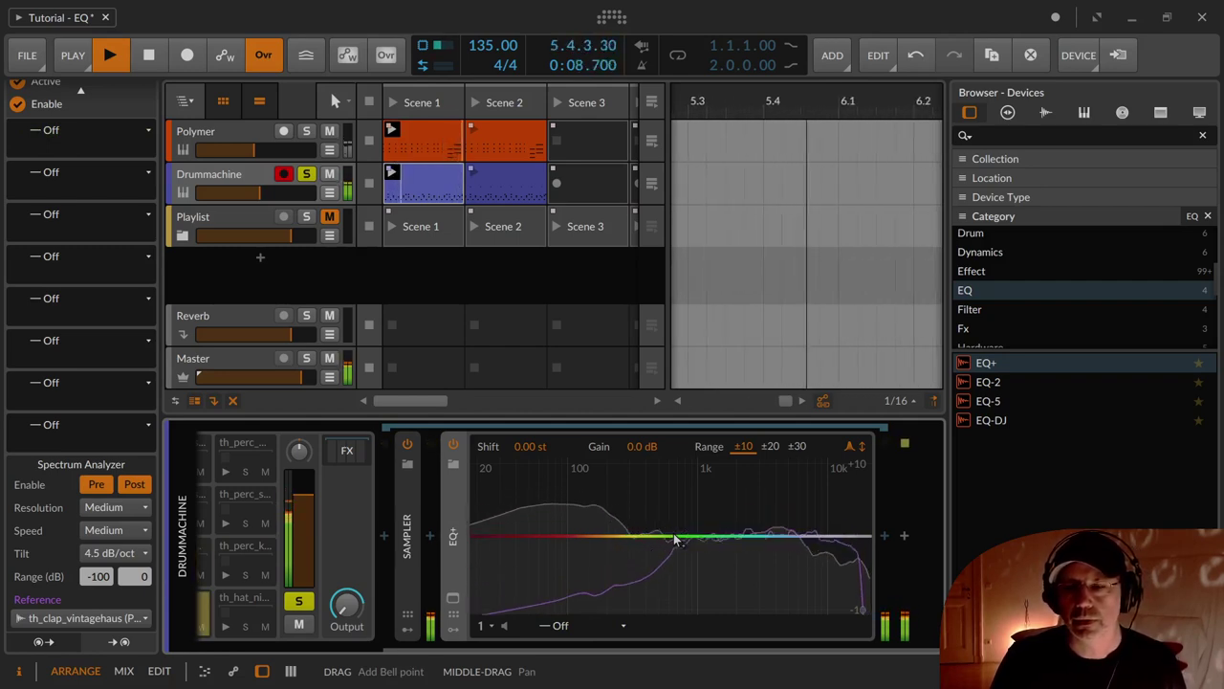
key("space")
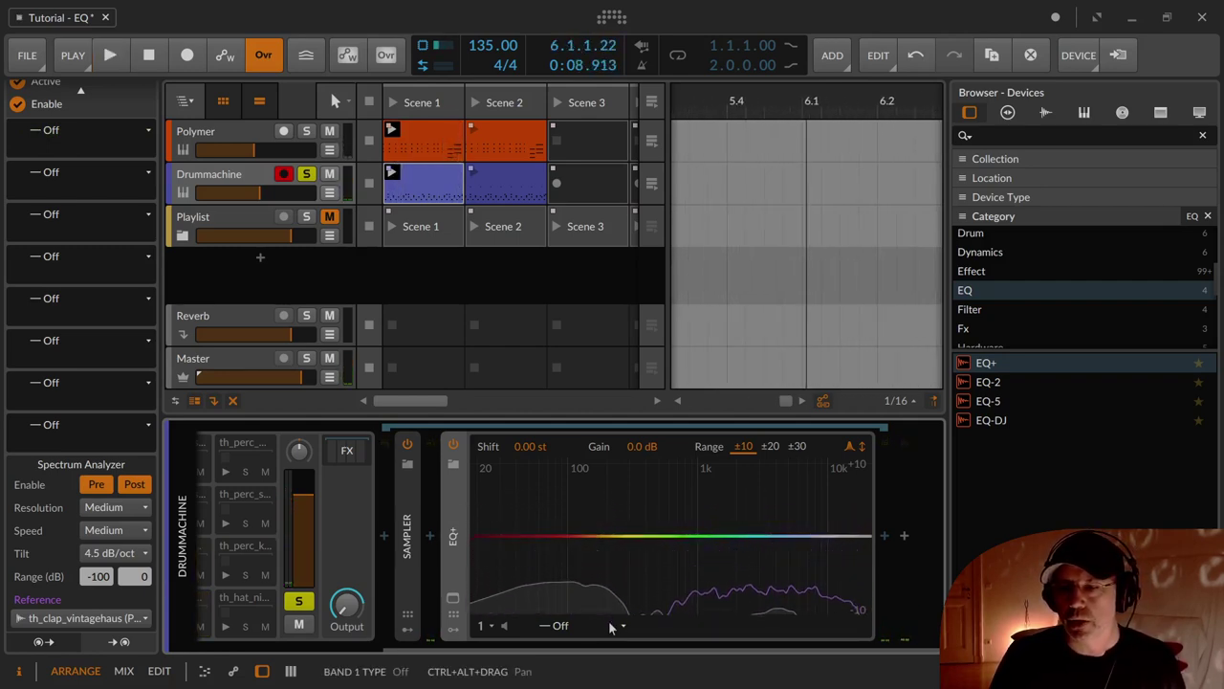
Step: Play the soloed kick and clap through the flat EQ+ to compare their spectra
left_click_drag(631, 646, 391, 642)
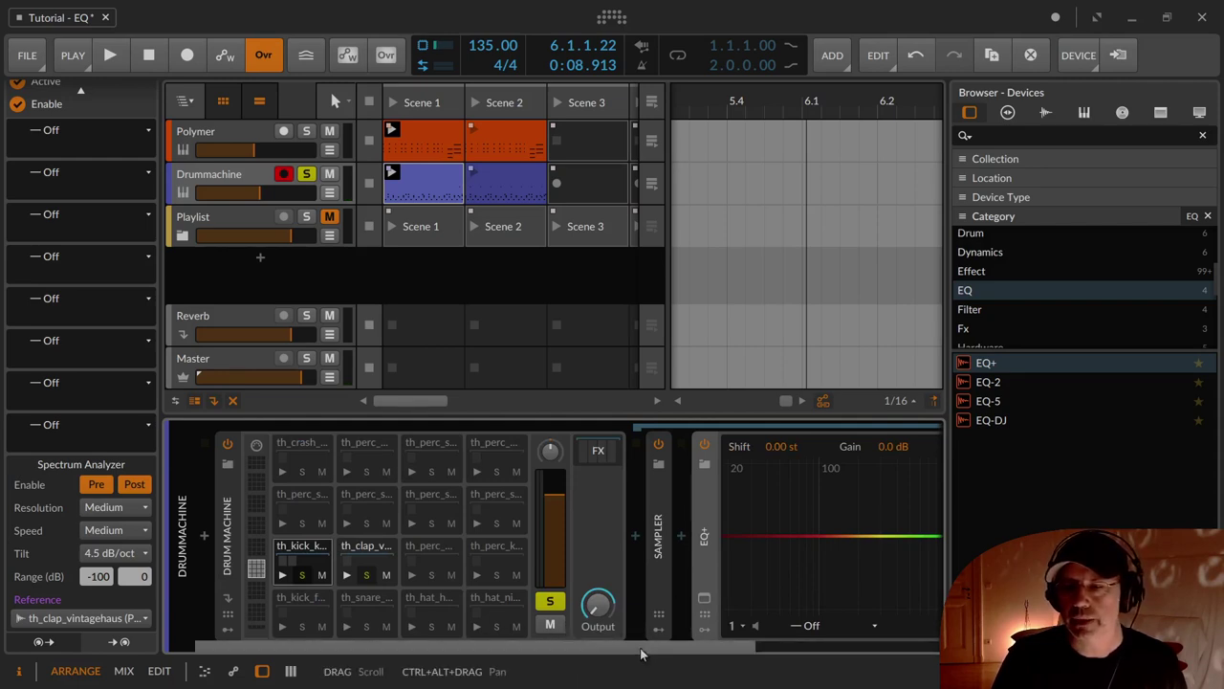
left_click_drag(644, 658, 737, 656)
key("space")
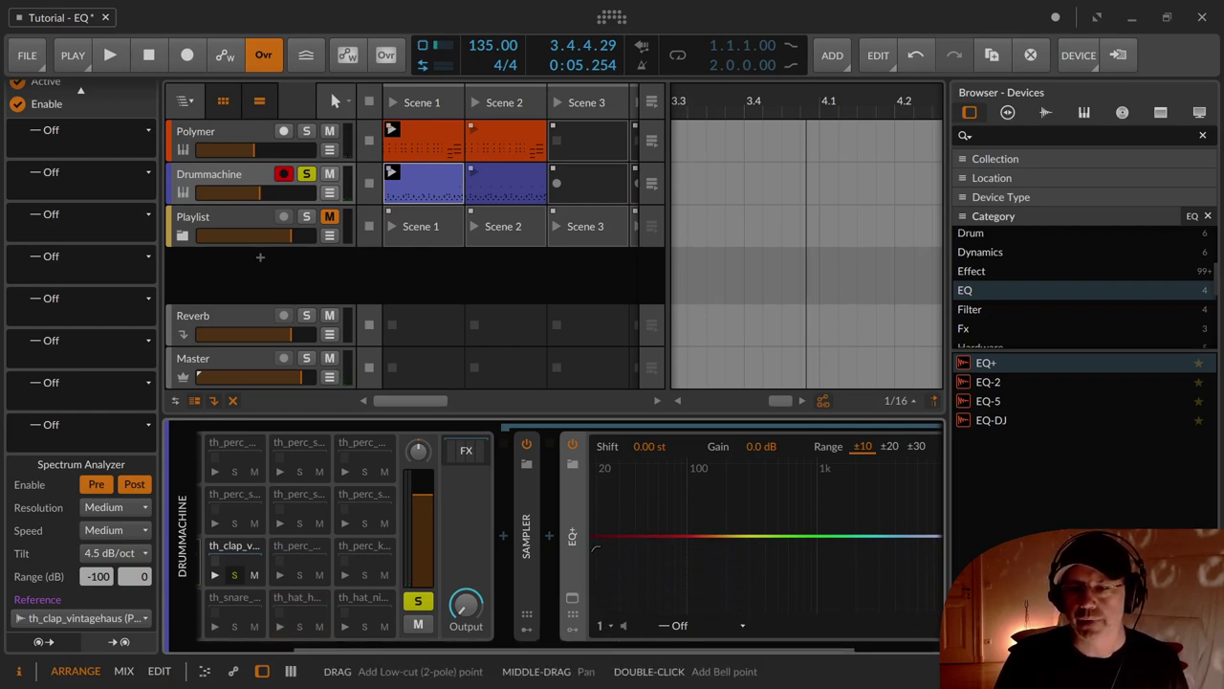
Step: Add a 2-pole low-cut band at about 51.5 Hz with a Q of about 0.86 and play the beat briefly
left_click_drag(612, 649, 676, 643)
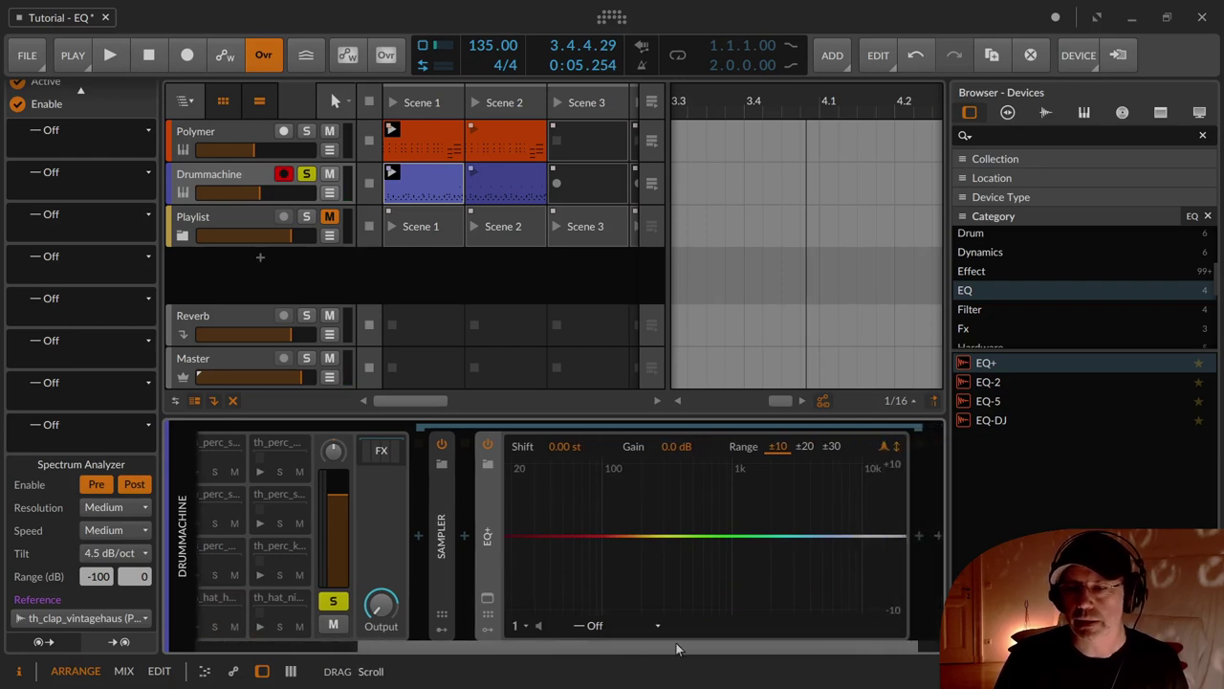
left_click(477, 555)
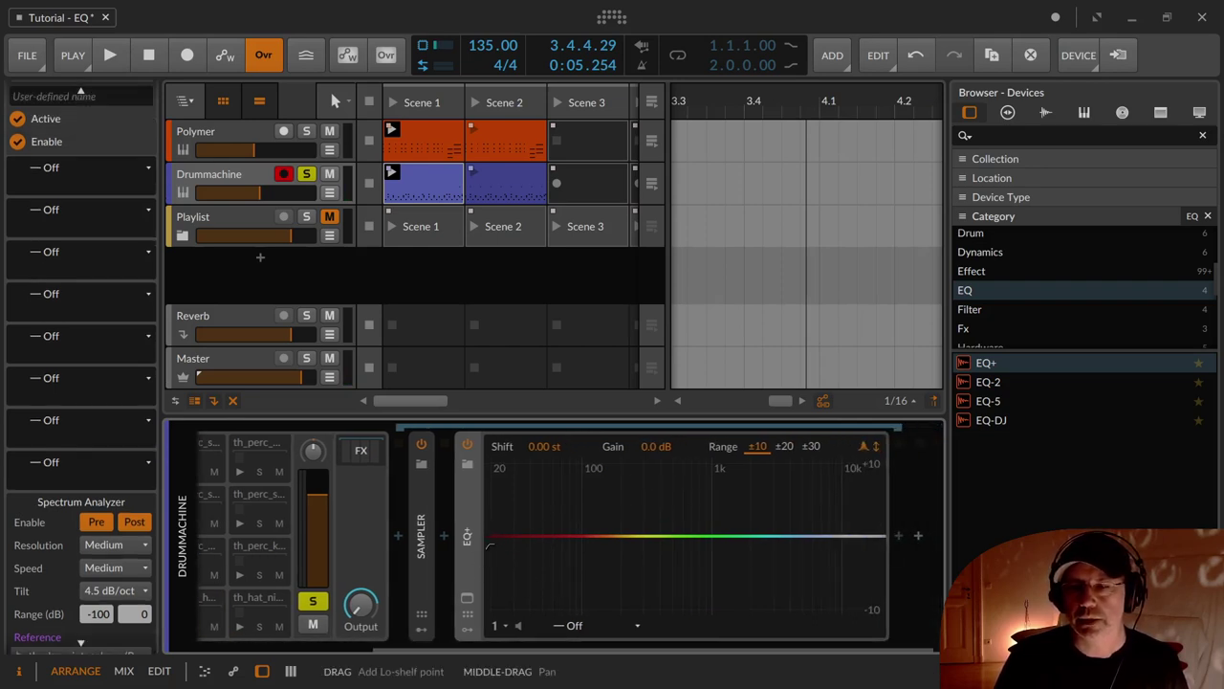
left_click_drag(490, 546, 497, 522)
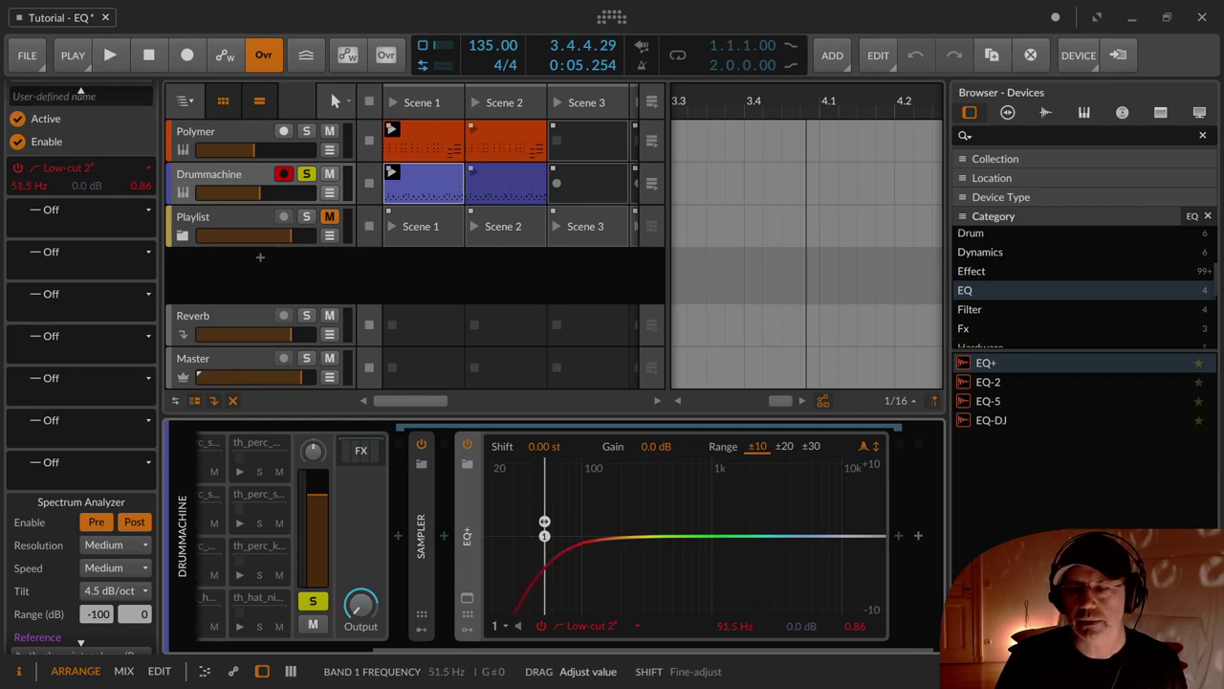
key("space")
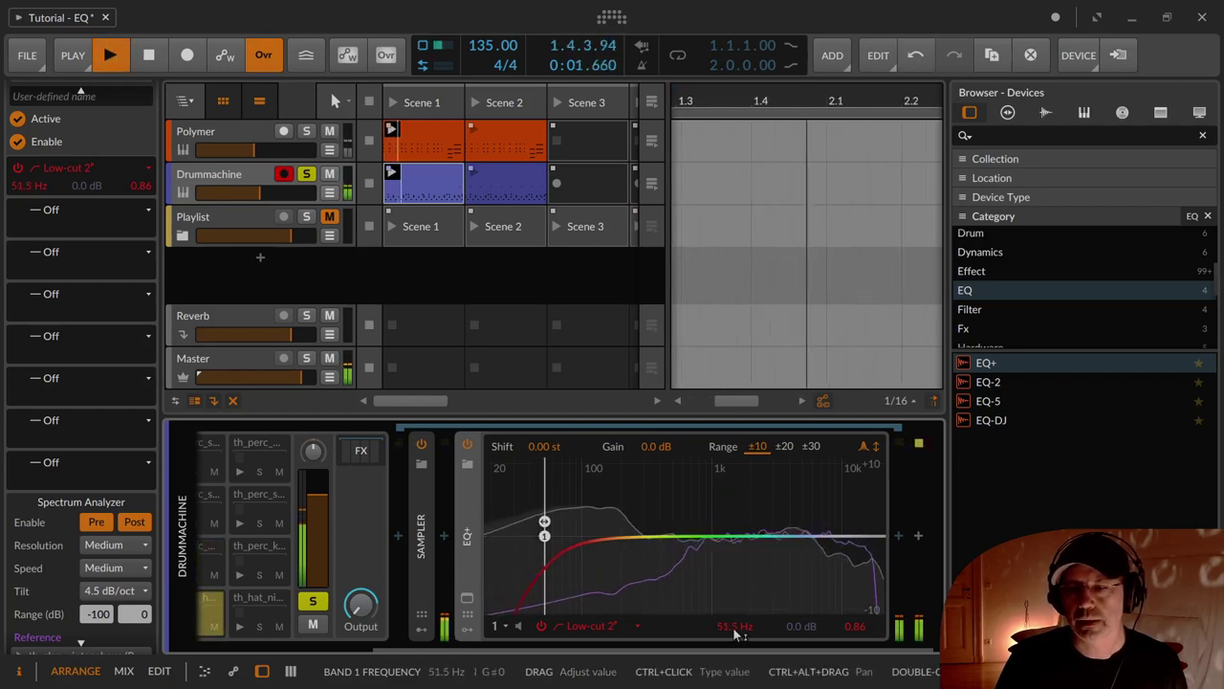
key("space")
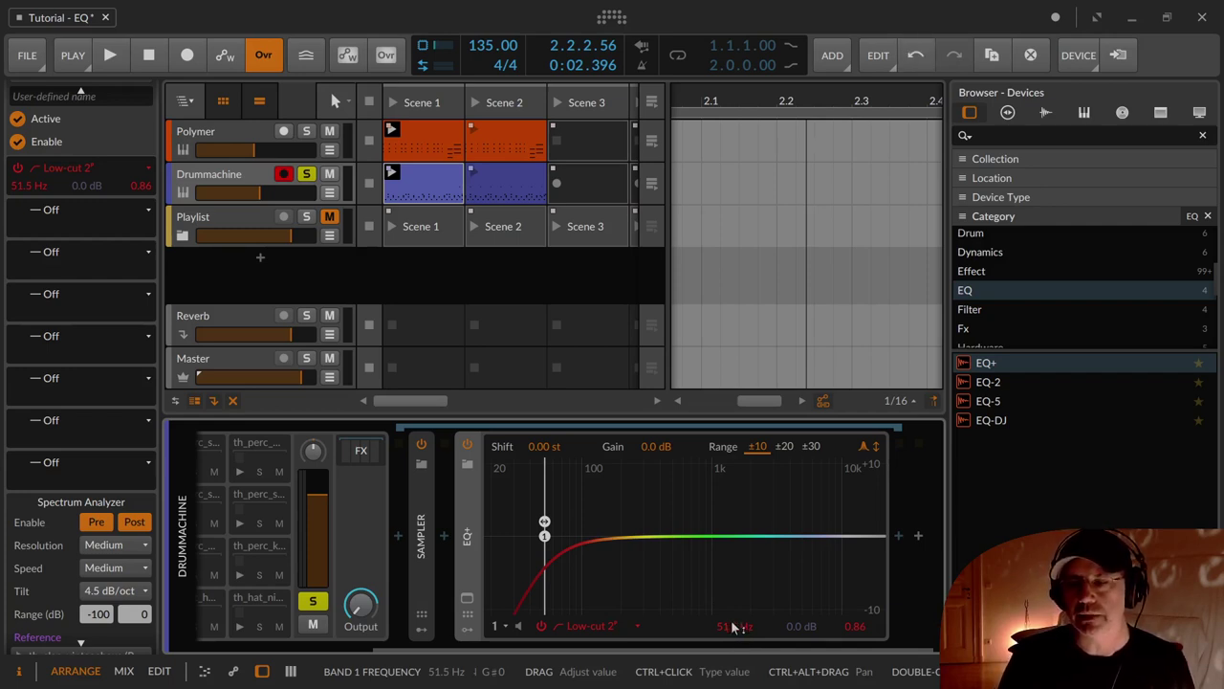
Step: Tune the low-cut band to about 42.1 Hz during playback and switch its type to Low-cut 8 (48dB/oct)
left_click_drag(734, 627, 734, 633)
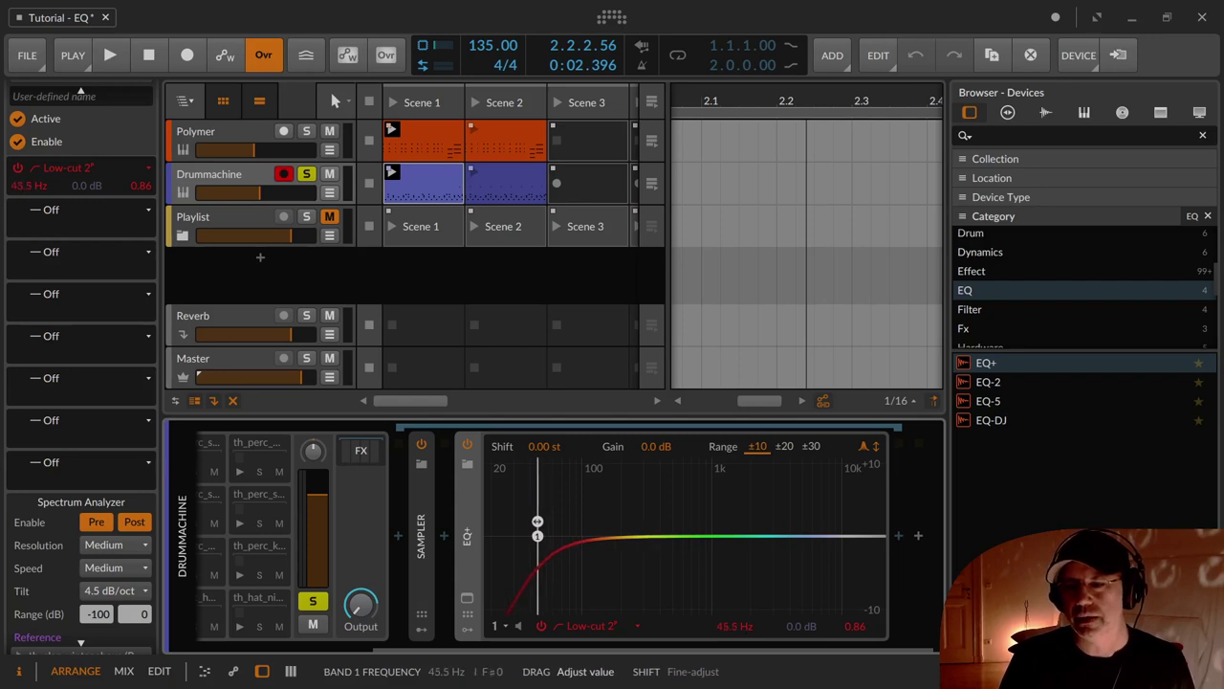
key("space")
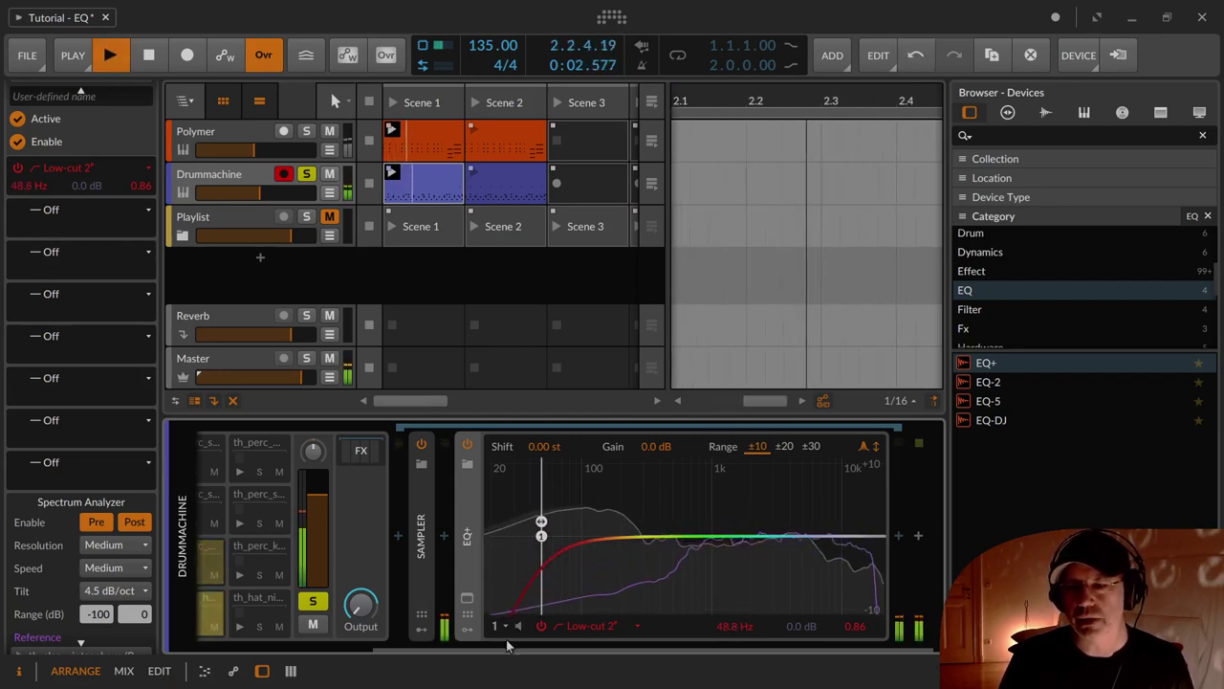
left_click_drag(737, 633, 738, 601)
left_click_drag(573, 521, 593, 521)
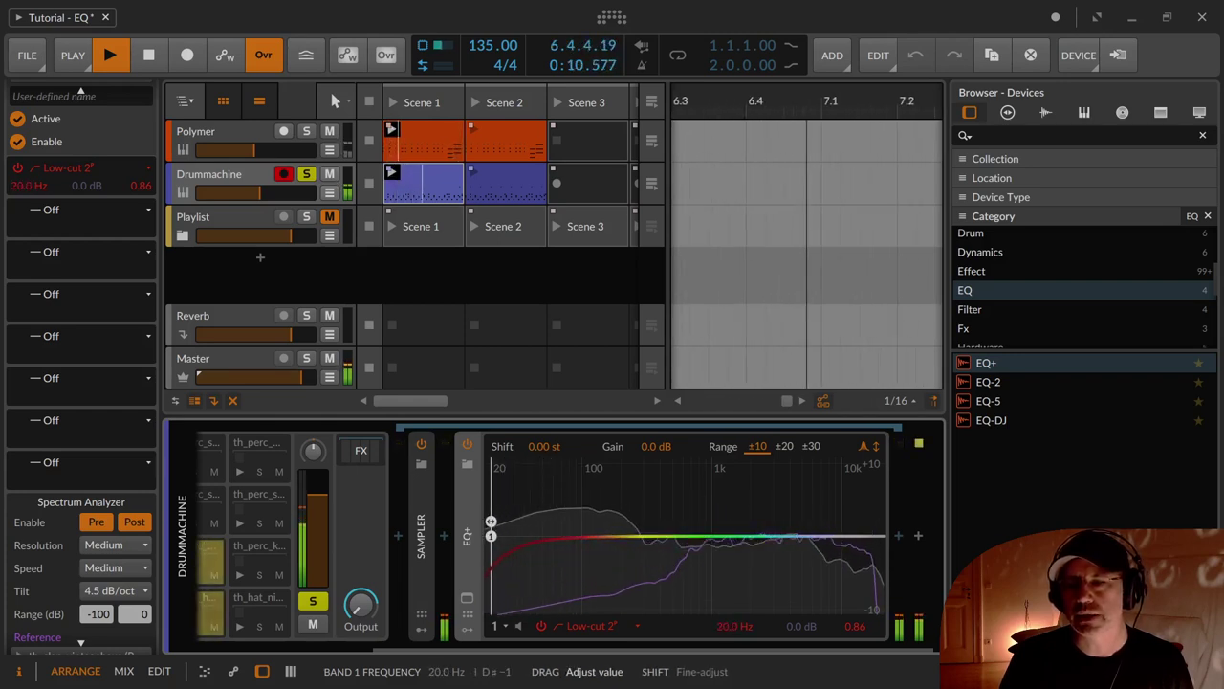
left_click_drag(490, 522, 506, 521)
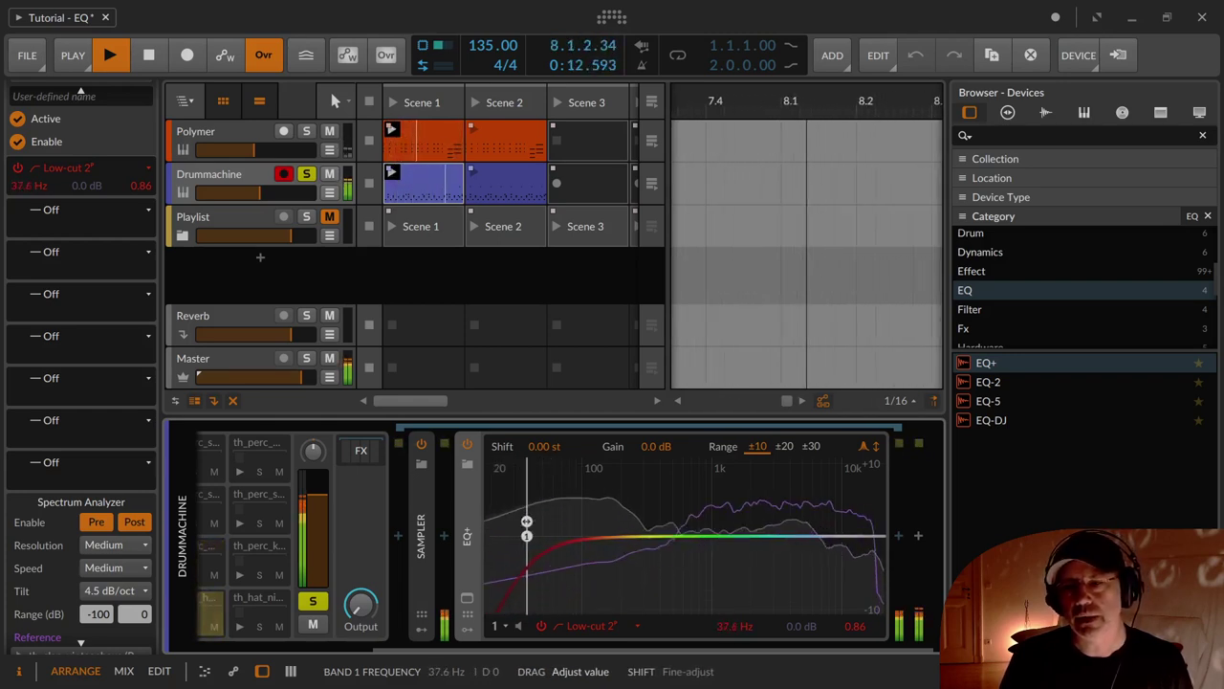
mouse_move(536, 521)
left_mouse_down()
mouse_move(564, 521)
mouse_move(519, 521)
left_mouse_up()
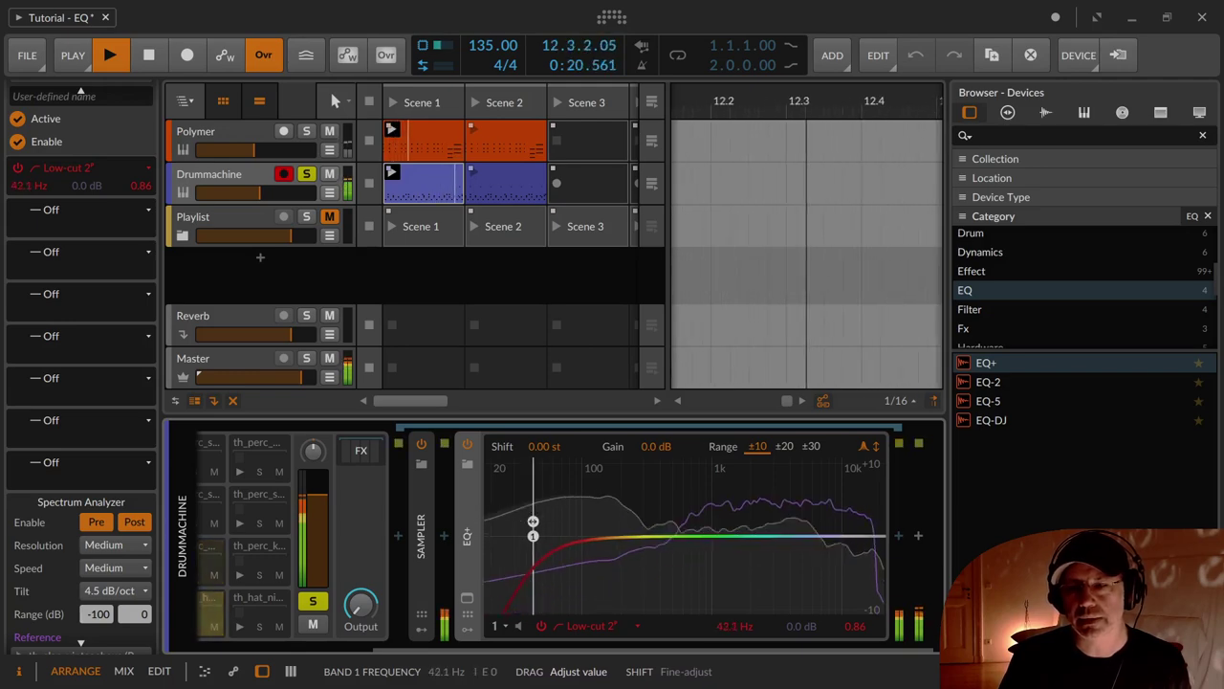
left_click(622, 625)
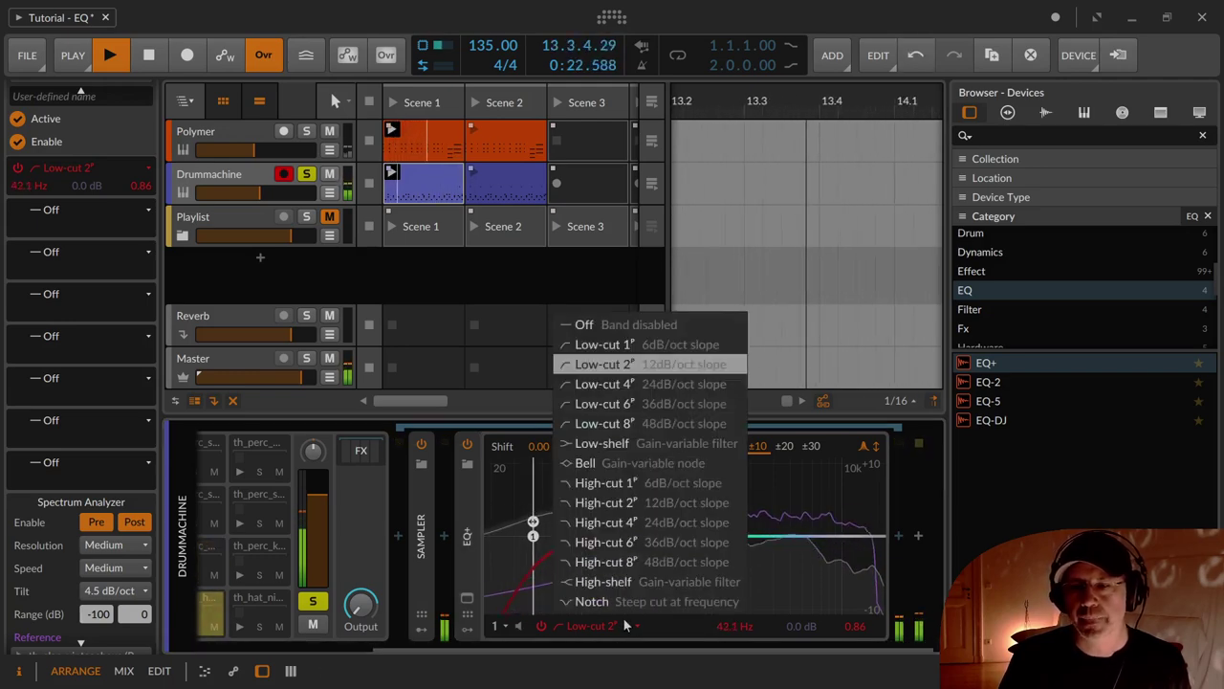
left_click(671, 432)
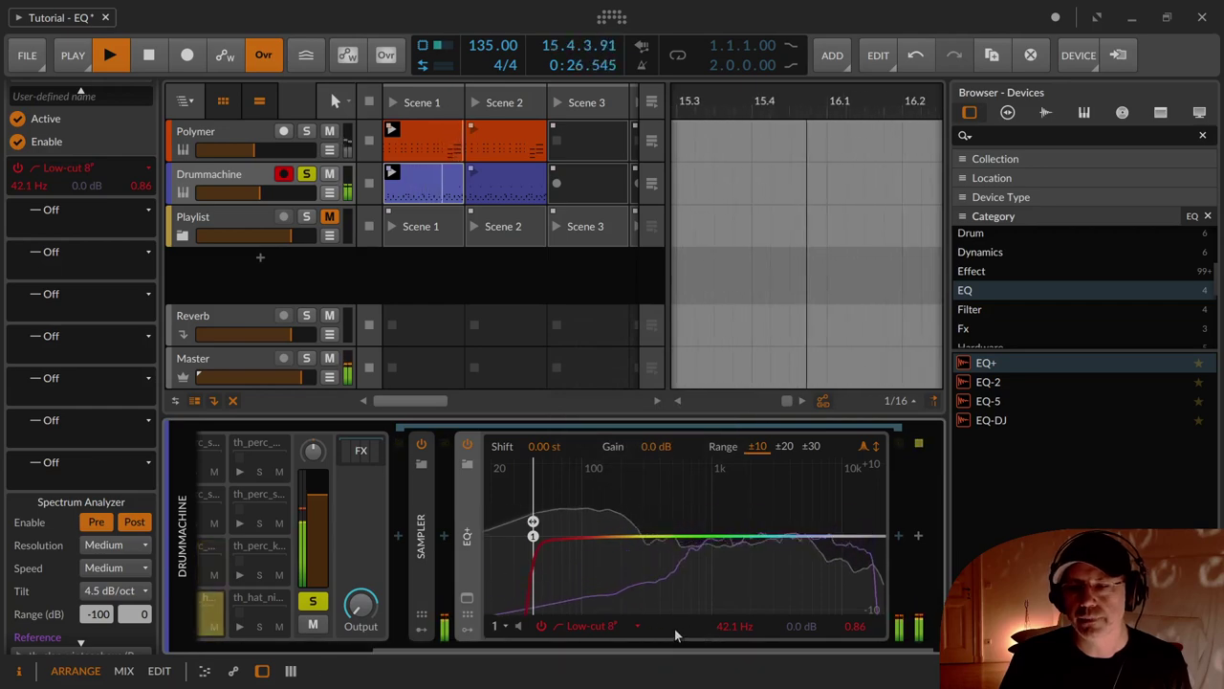
Step: Keep band 1 of the kick's EQ+ as Low-cut 8 and raise its cutoff frequency to about 57.2 Hz
left_click(605, 627)
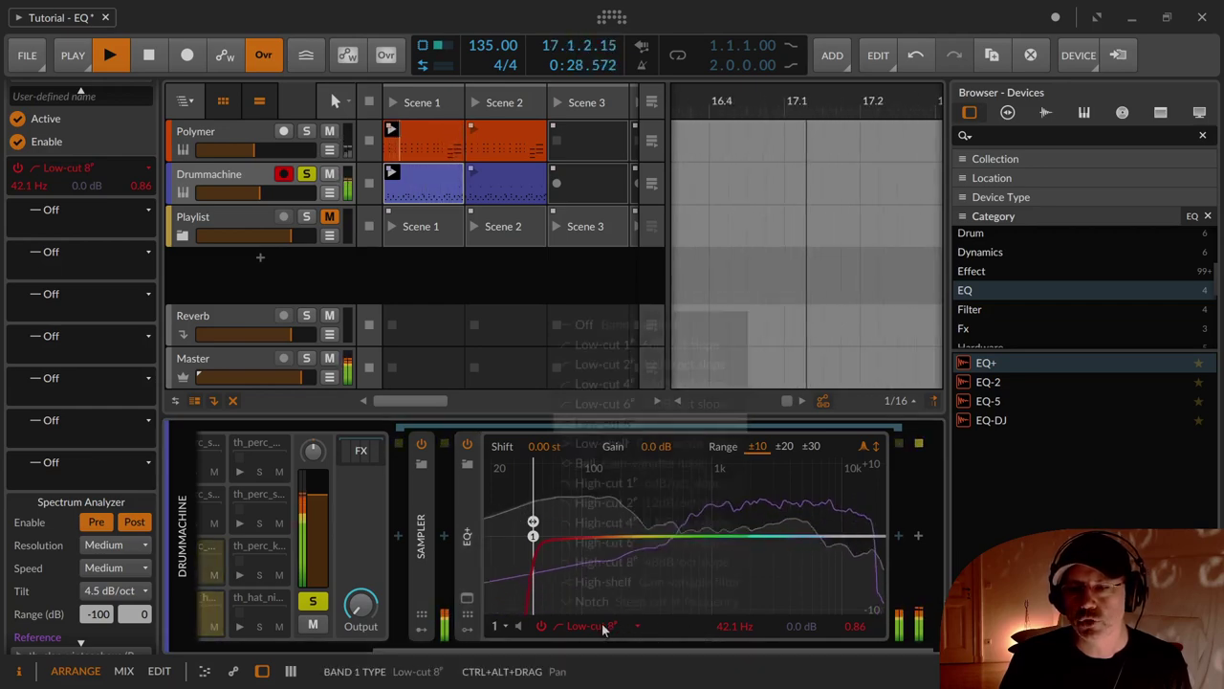
left_click(626, 426)
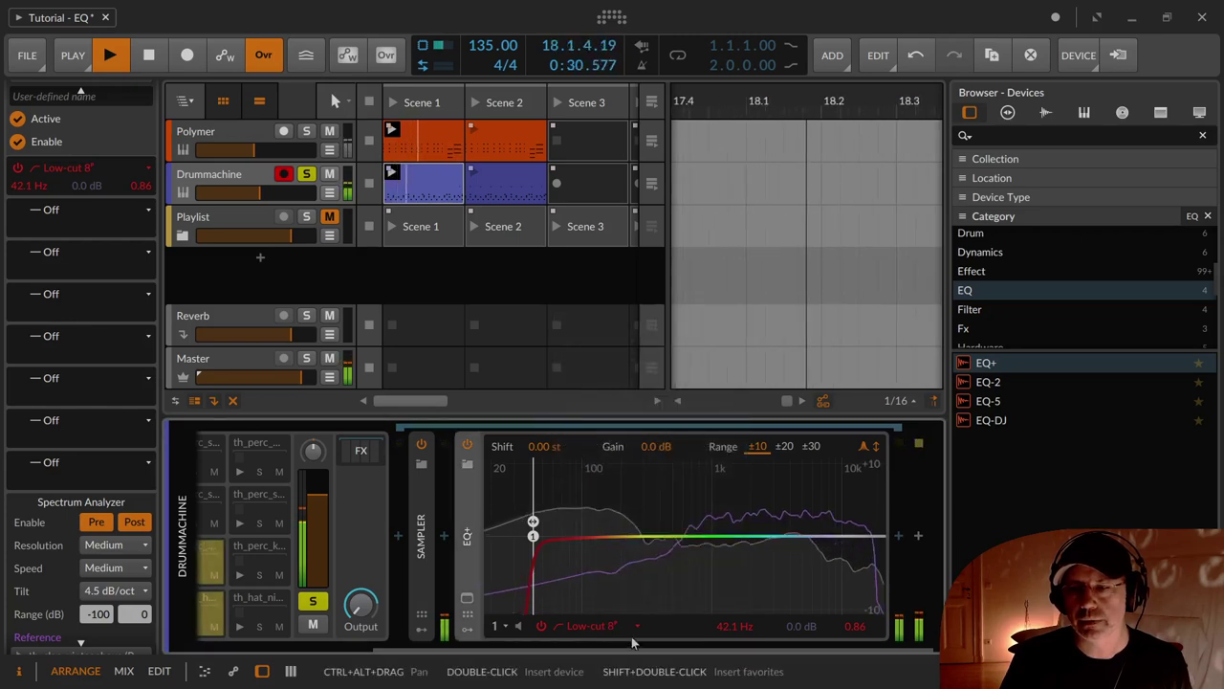
mouse_move(533, 522)
left_mouse_down()
mouse_move(562, 521)
mouse_move(549, 521)
left_mouse_up()
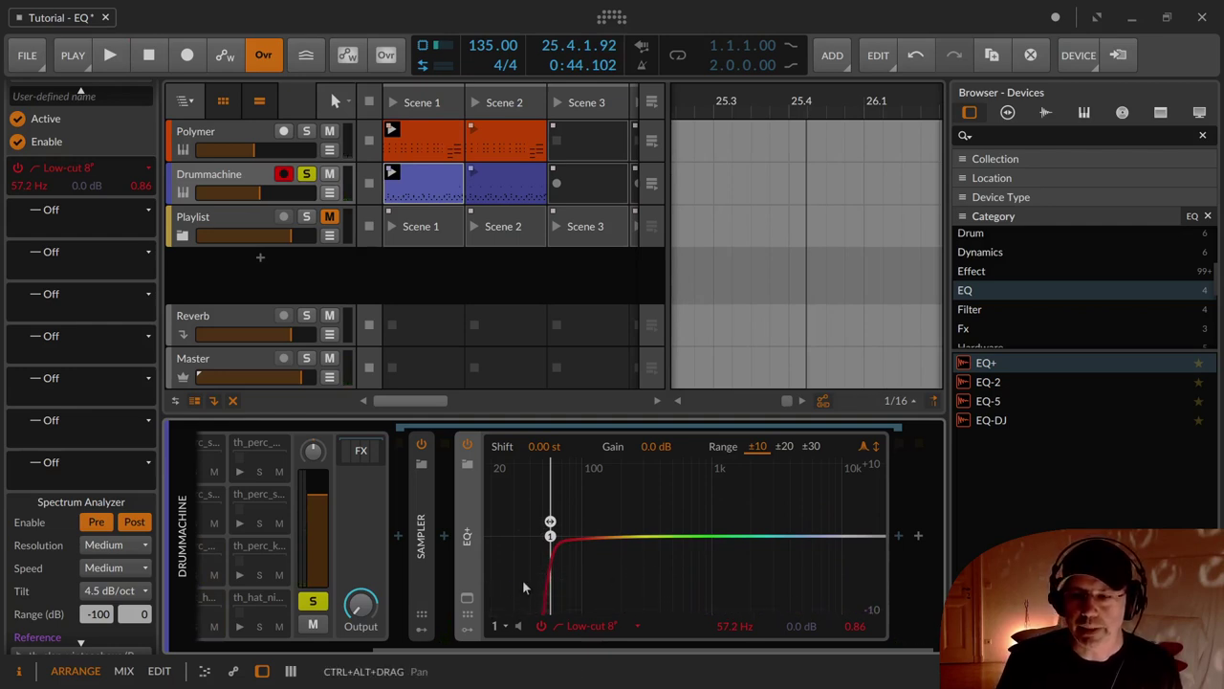
Step: Select the th_clap_vintagehaus chain, collapse its Sampler and insert an EQ+ device after it
left_click_drag(458, 645, 298, 642)
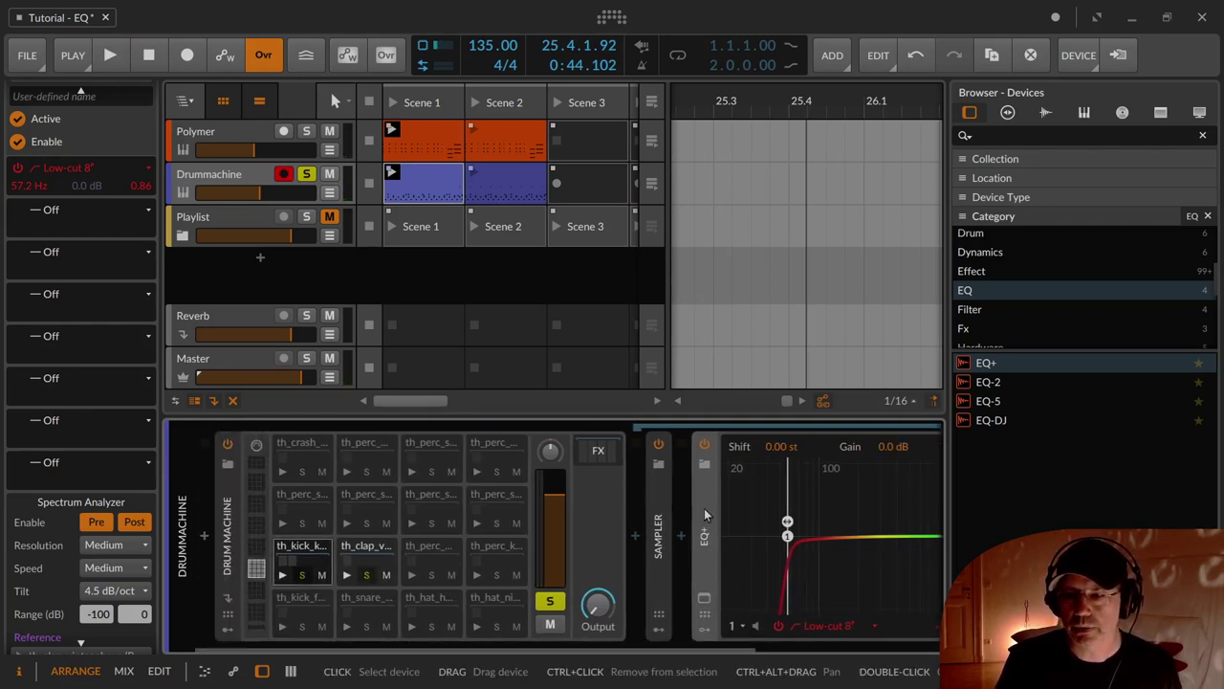
left_click(365, 558)
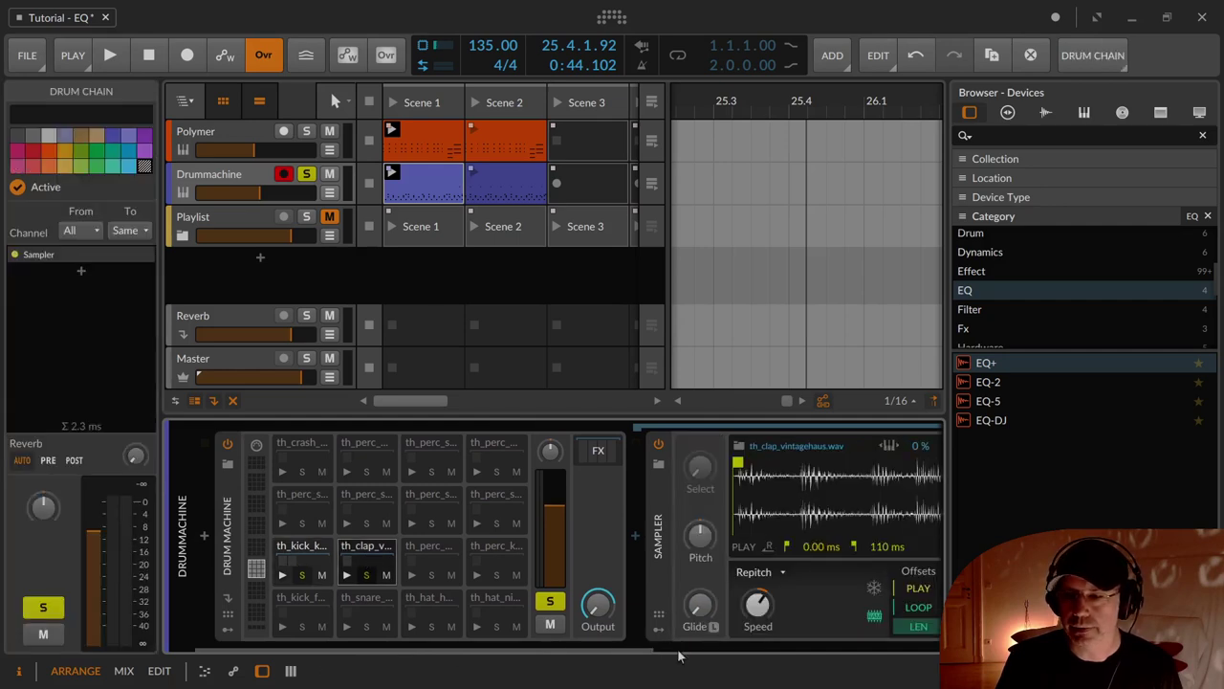
left_click(668, 575)
double_click(667, 574)
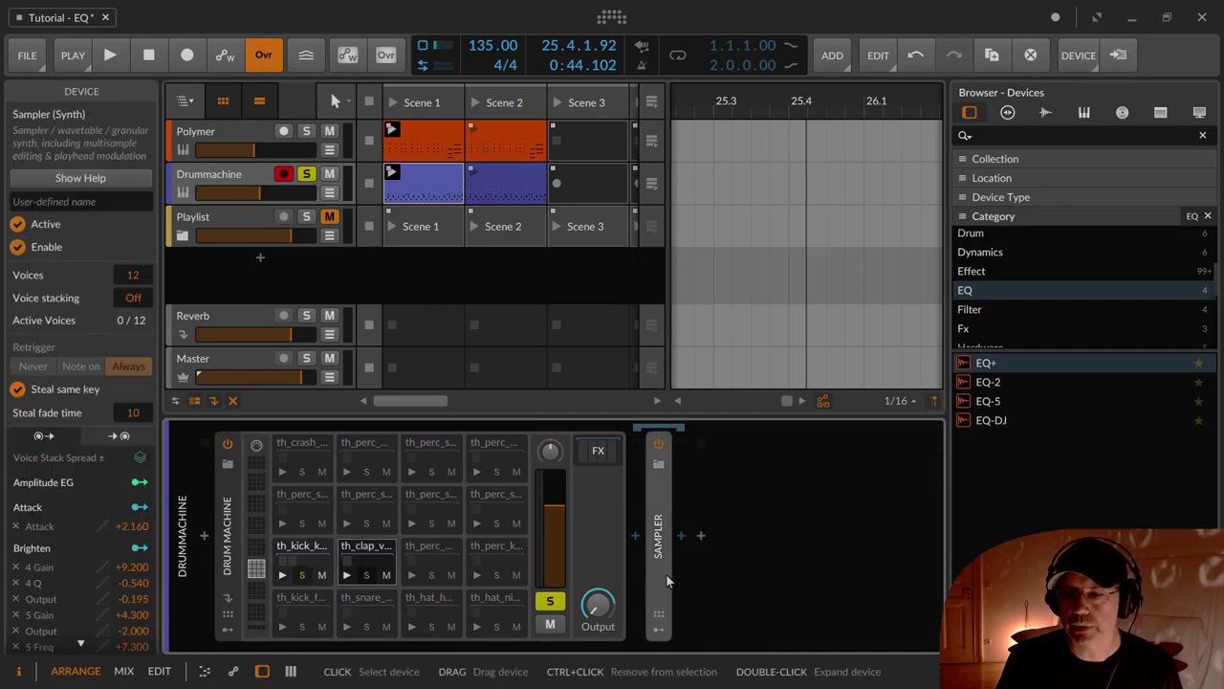
left_click_drag(1022, 368, 794, 499)
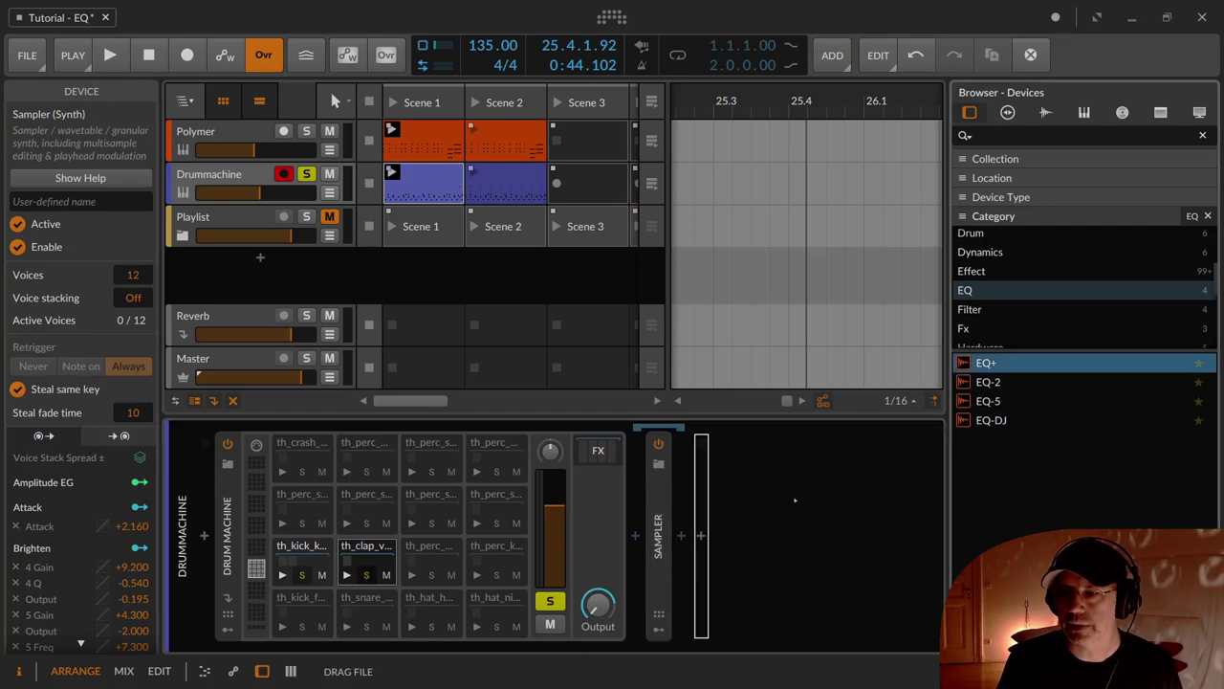
left_click_drag(683, 541, 689, 547)
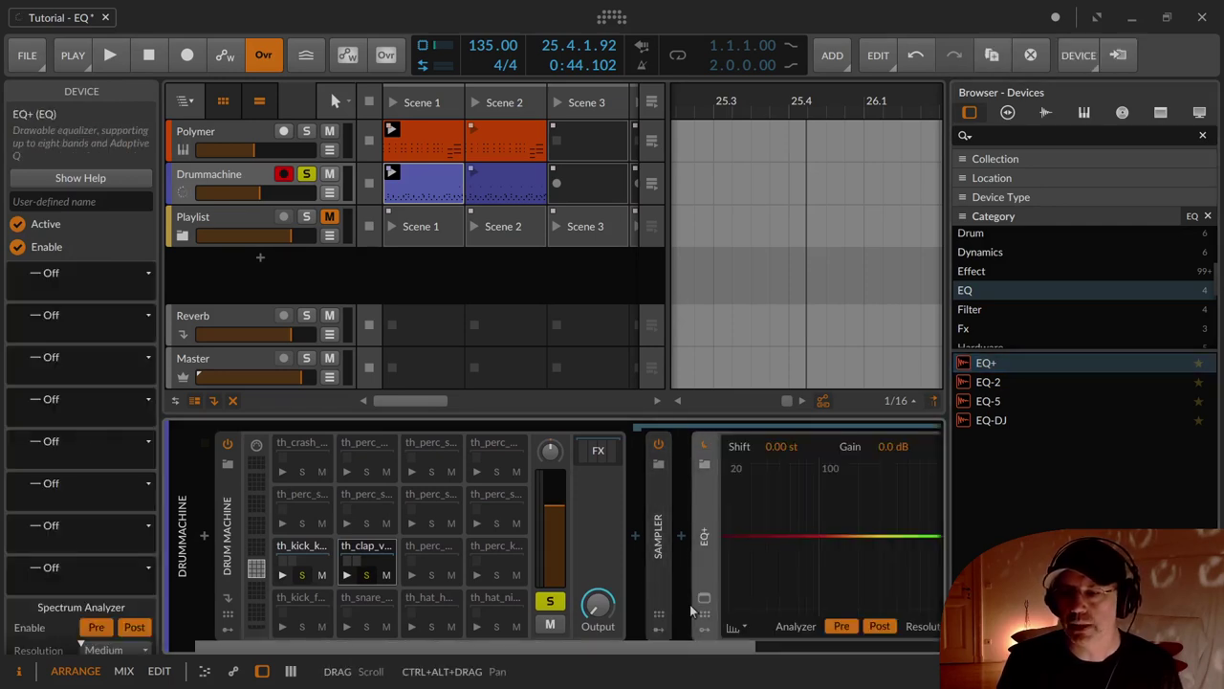
left_click_drag(671, 653, 905, 643)
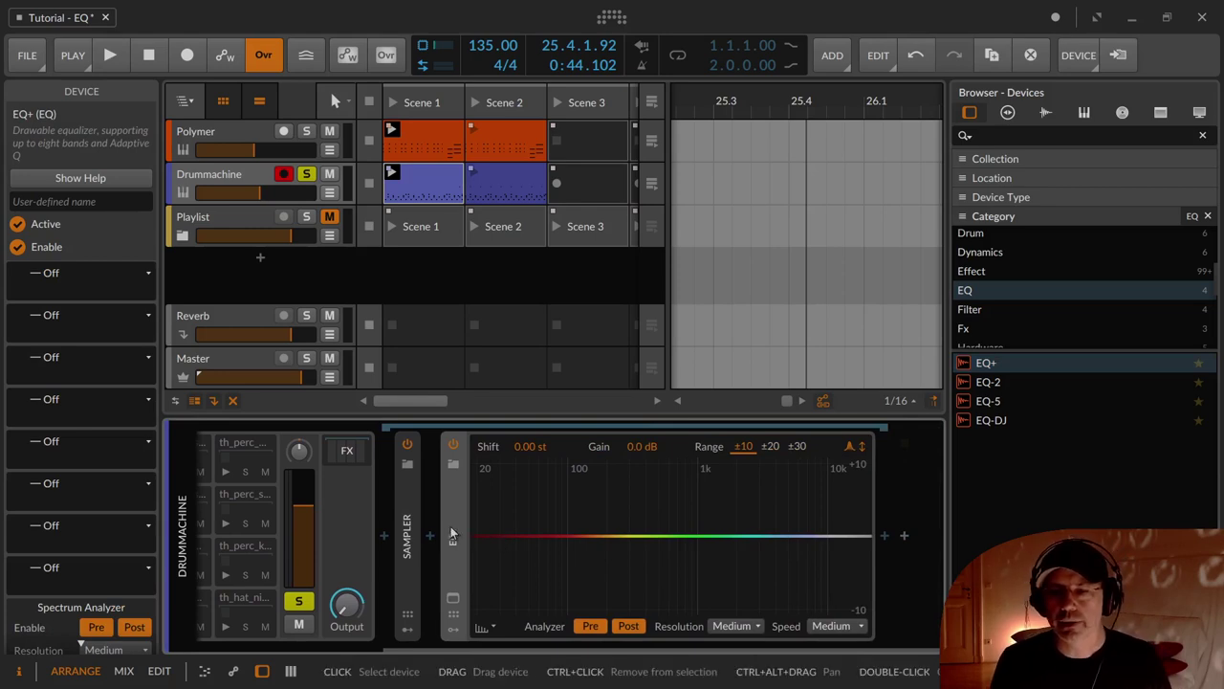
Step: Play the beat, then add a Low-cut 2 band at about 27.6 Hz to the clap's EQ+
key("space")
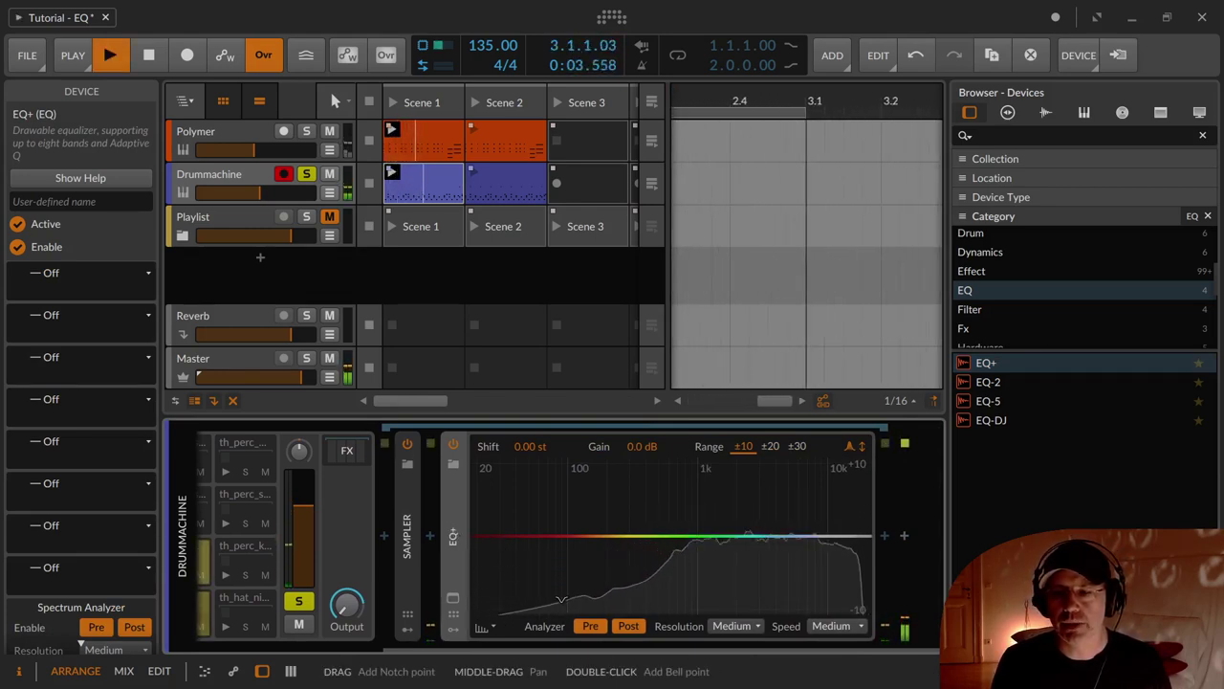
scroll(347, 570, "up", 3)
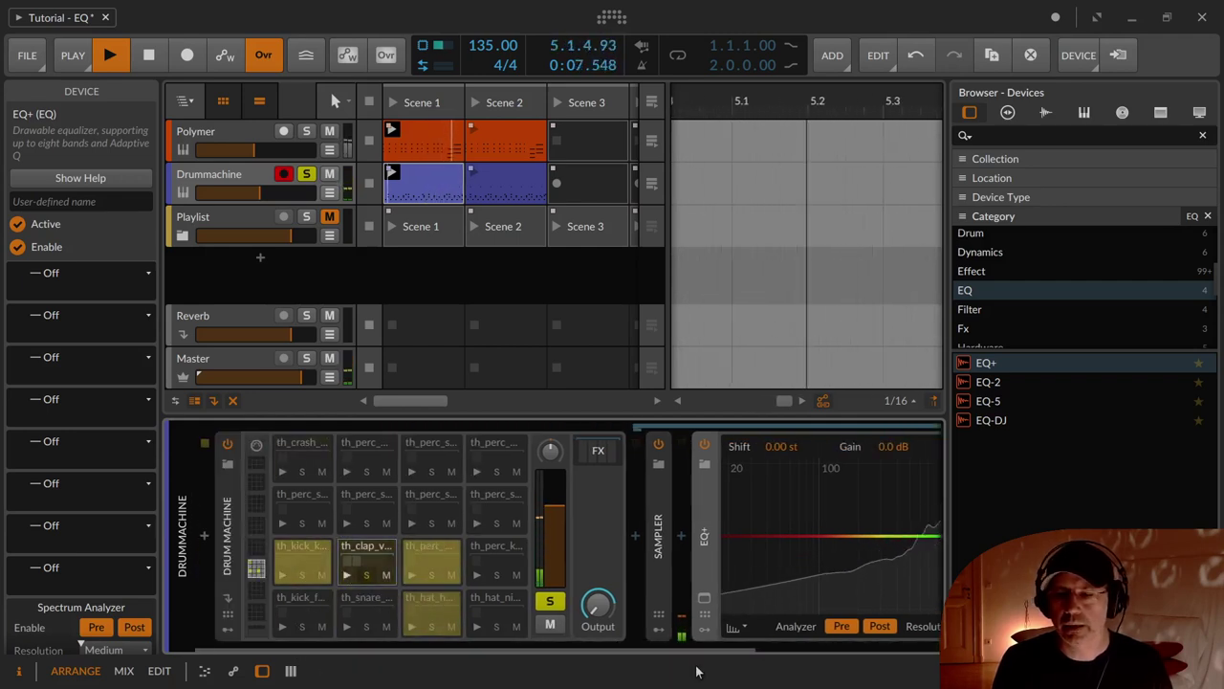
scroll(589, 593, "down", 3)
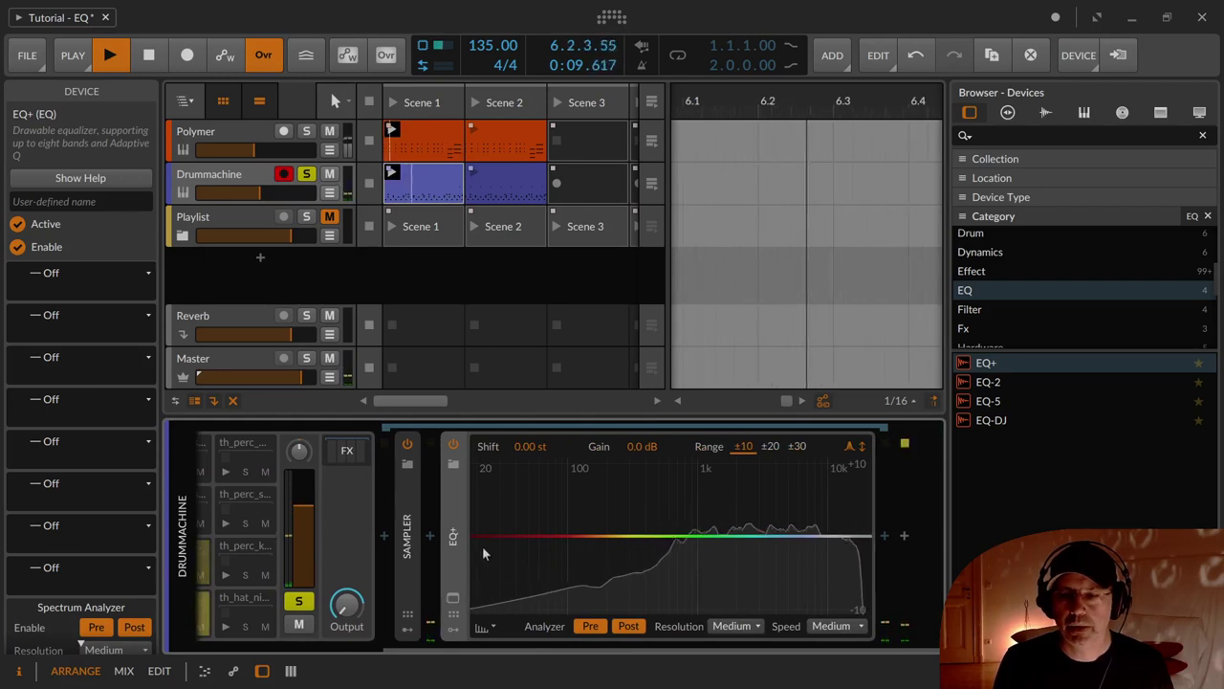
left_click_drag(483, 552, 627, 580)
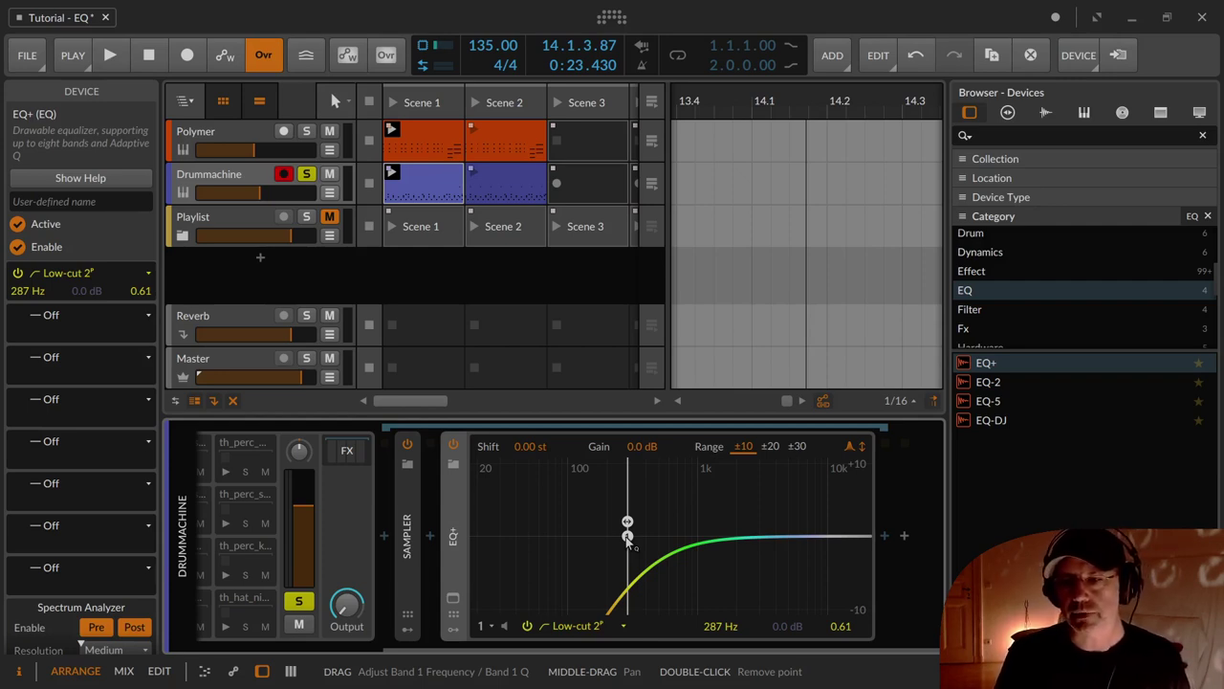
left_click_drag(627, 537, 504, 536)
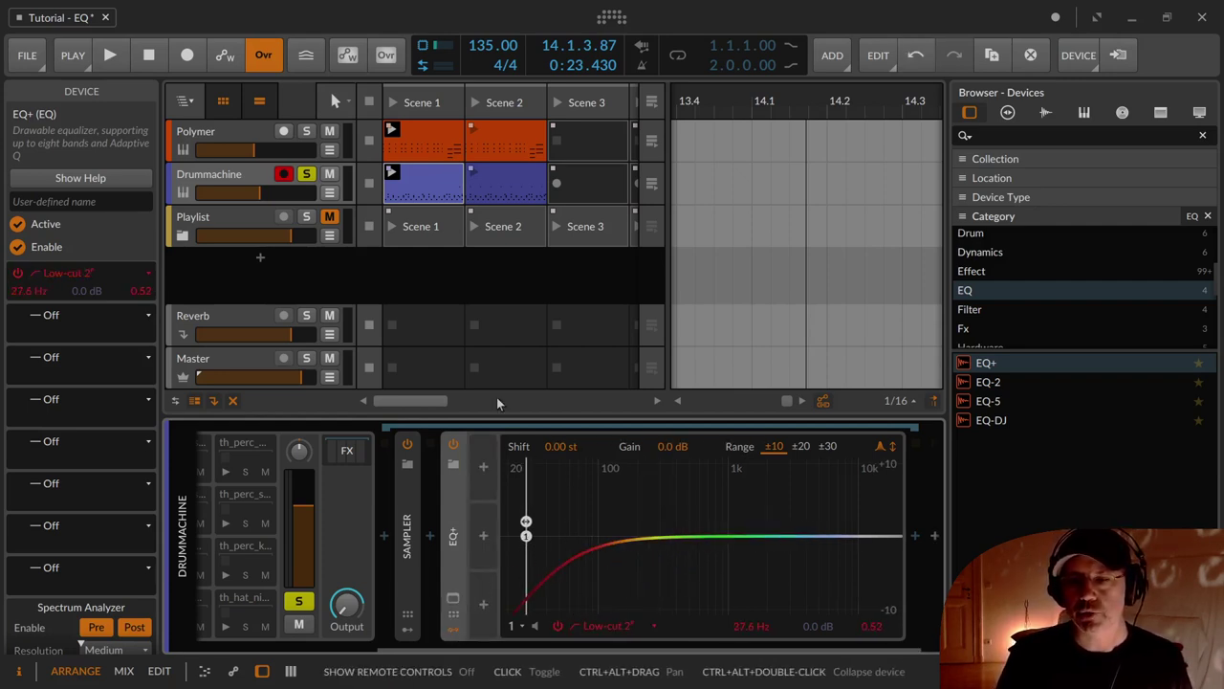
Step: Add an Audio Sidechain modulator to the clap's EQ+ and open its detailed settings
left_click(483, 466)
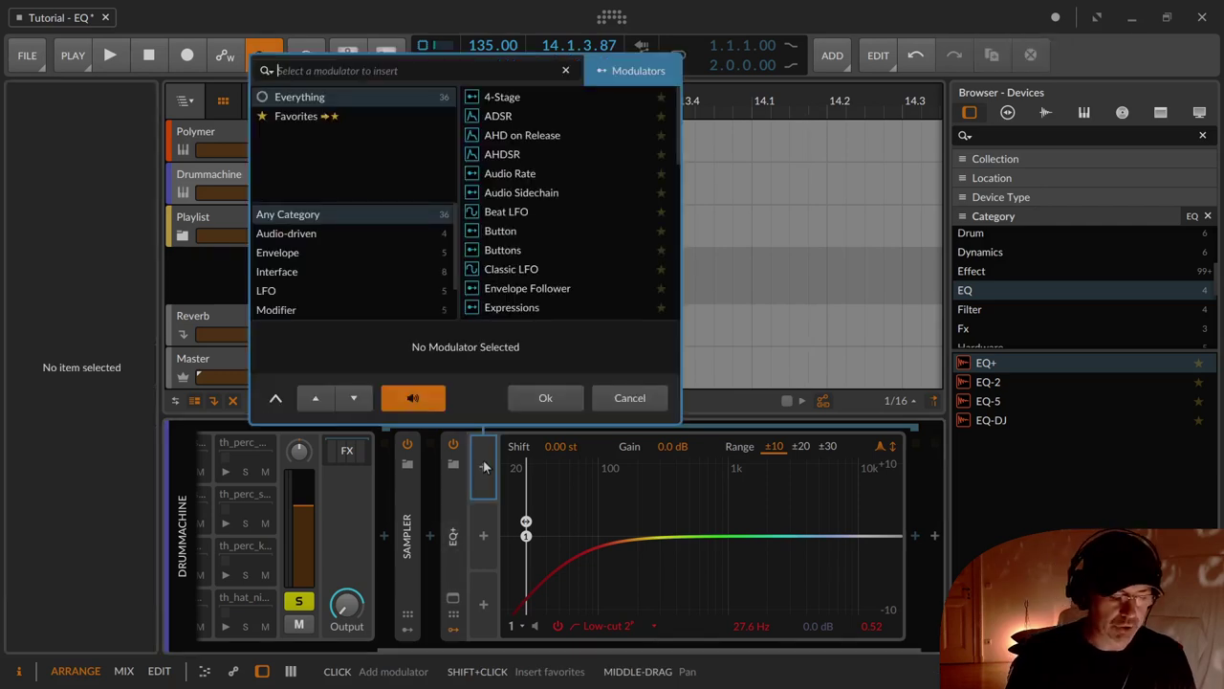
type("side")
key("Down")
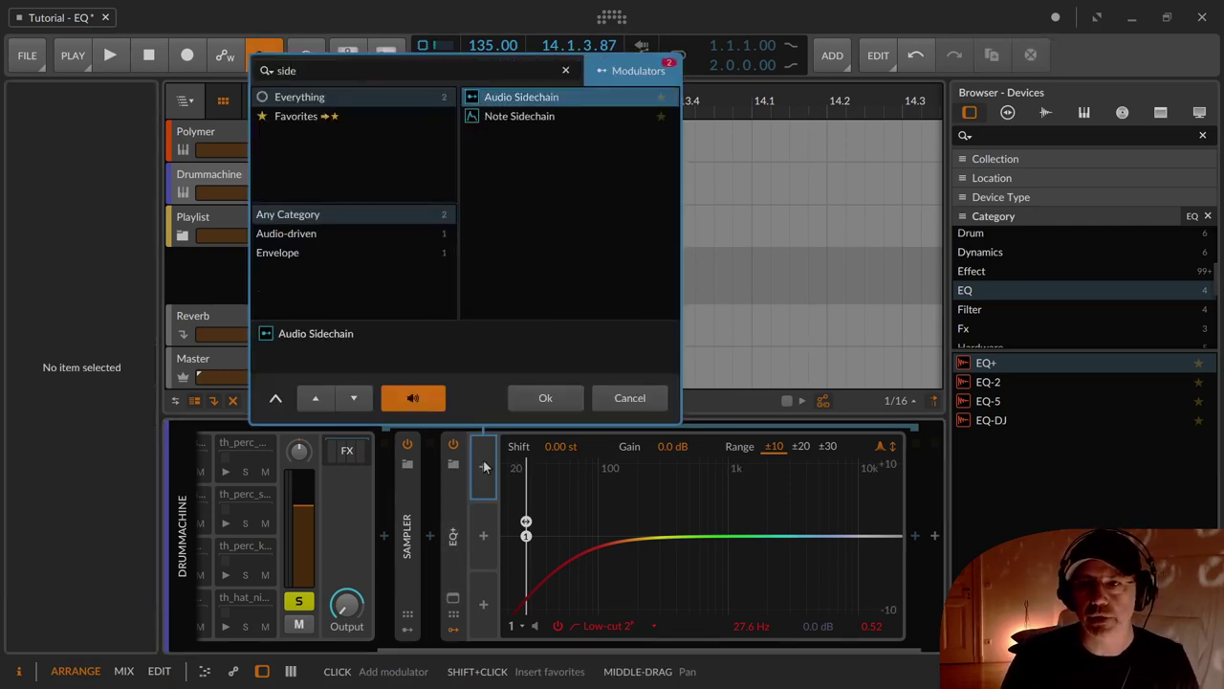
key("Return")
left_click(528, 467)
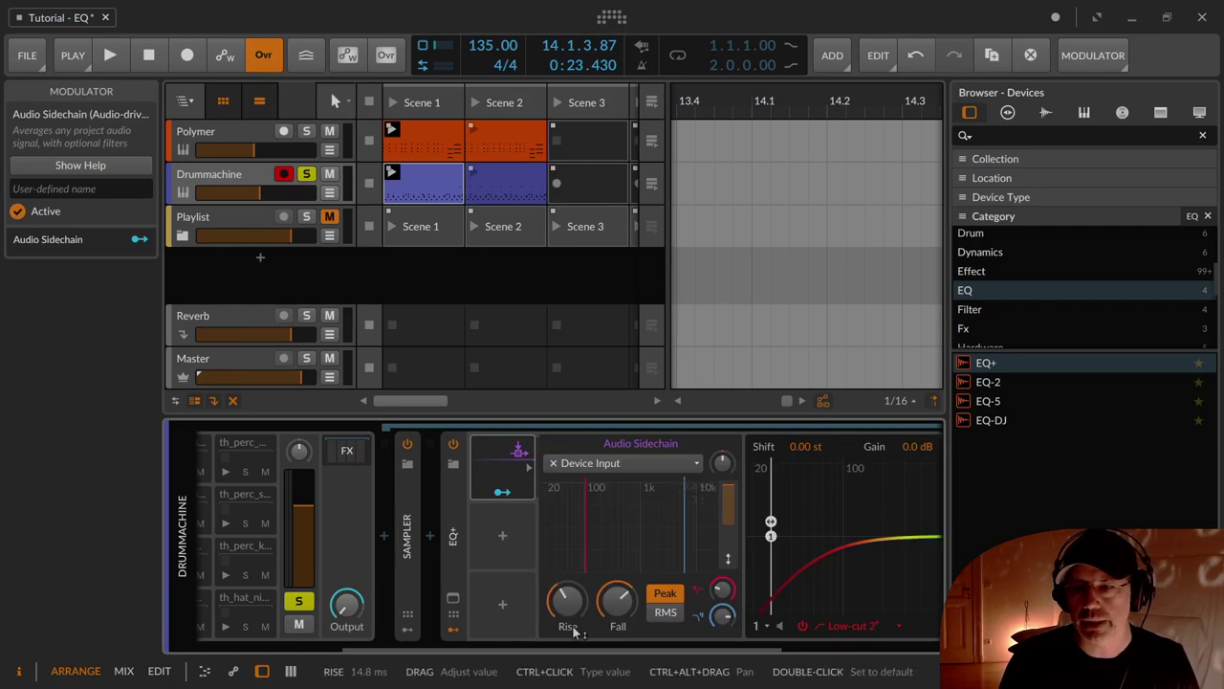
Step: Set the Audio Sidechain source to the drum machine chain th_kick_foodie (POST)
left_click_drag(568, 651, 775, 635)
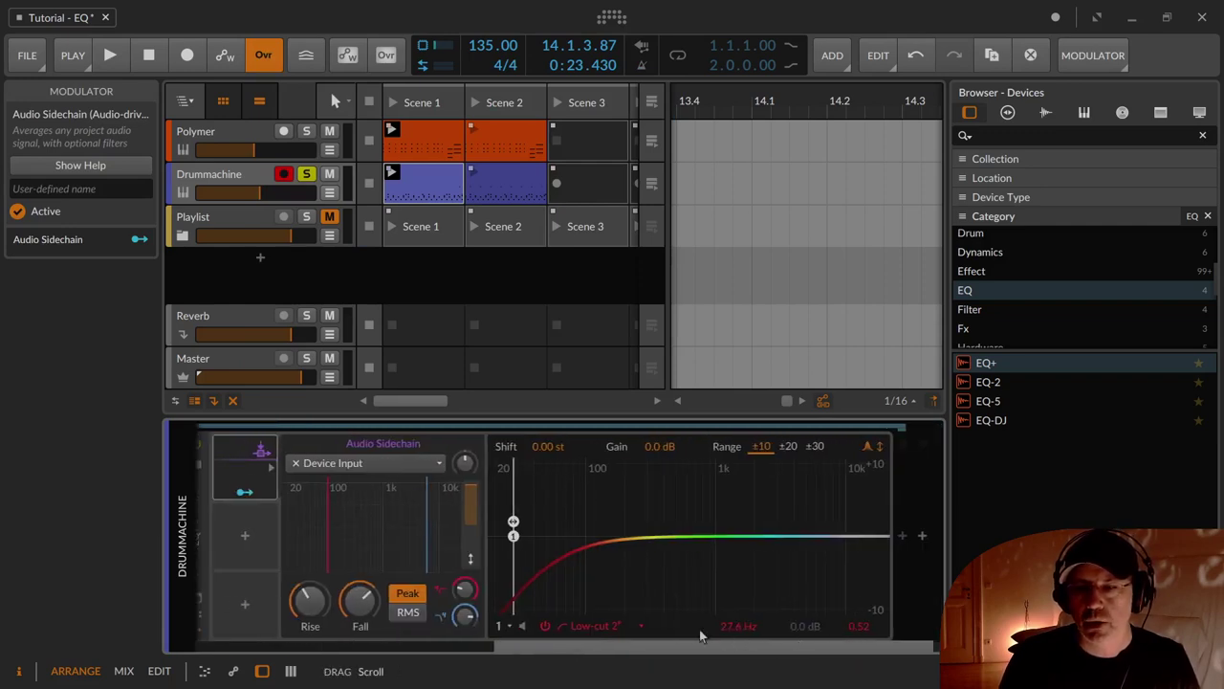
scroll(701, 626, "left", 2)
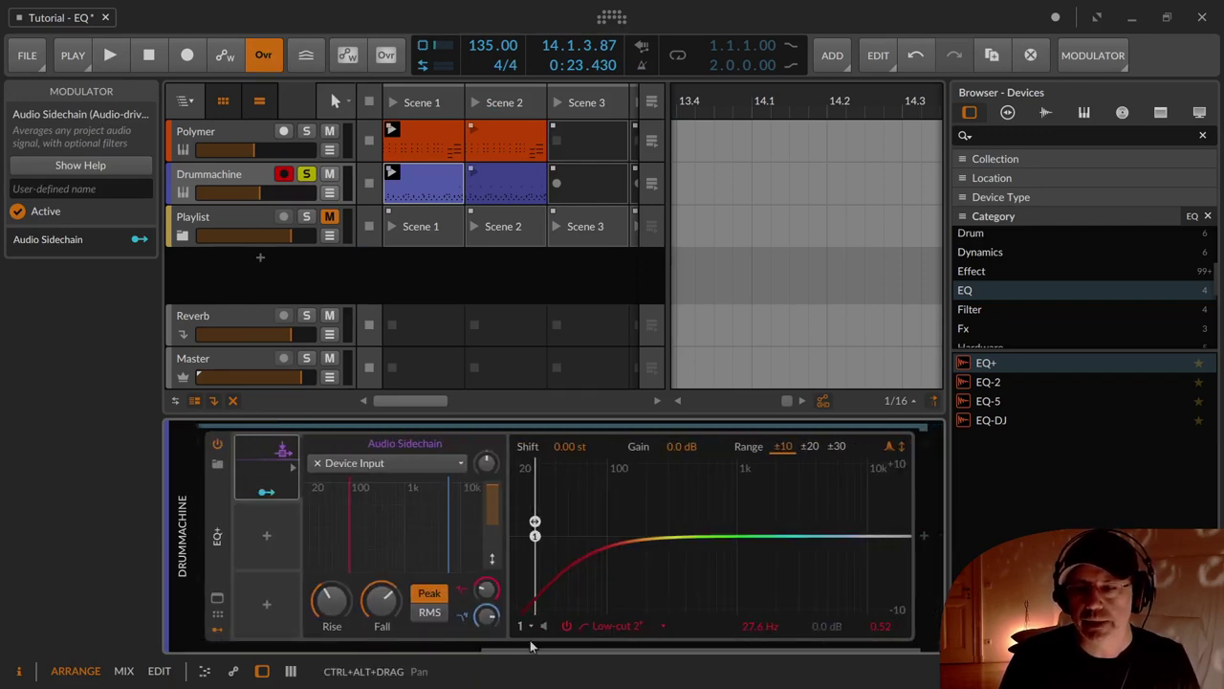
left_click(429, 463)
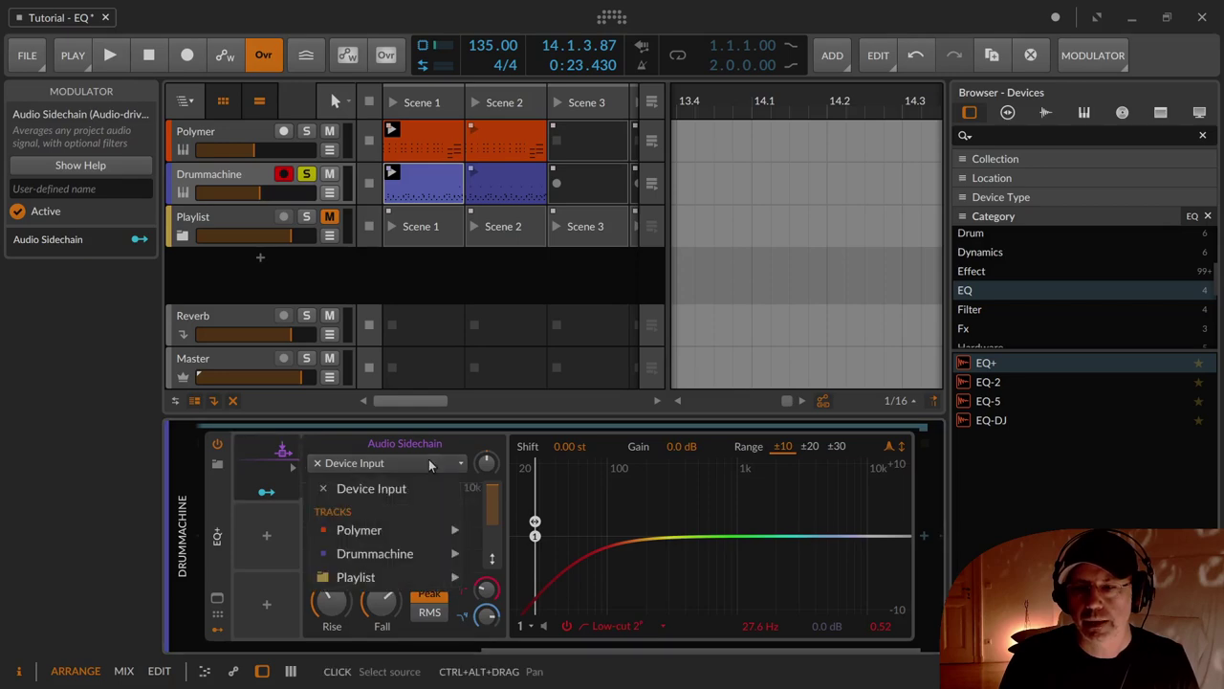
mouse_move(417, 560)
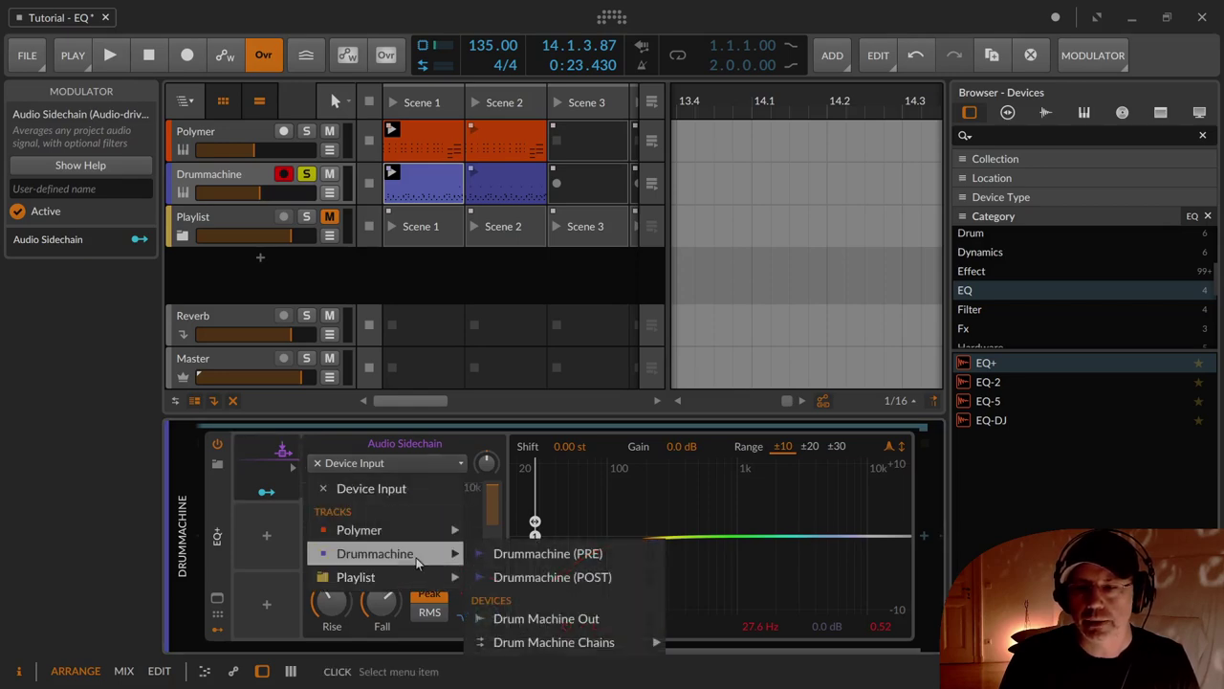
mouse_move(531, 643)
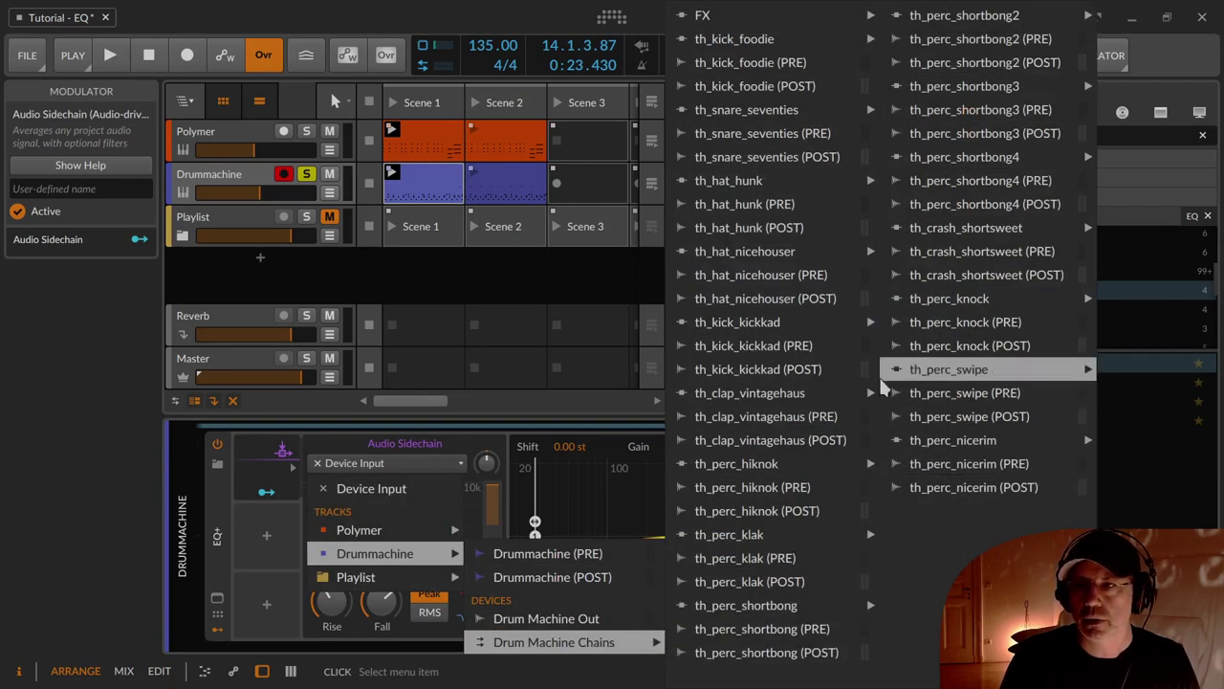
left_click(815, 88)
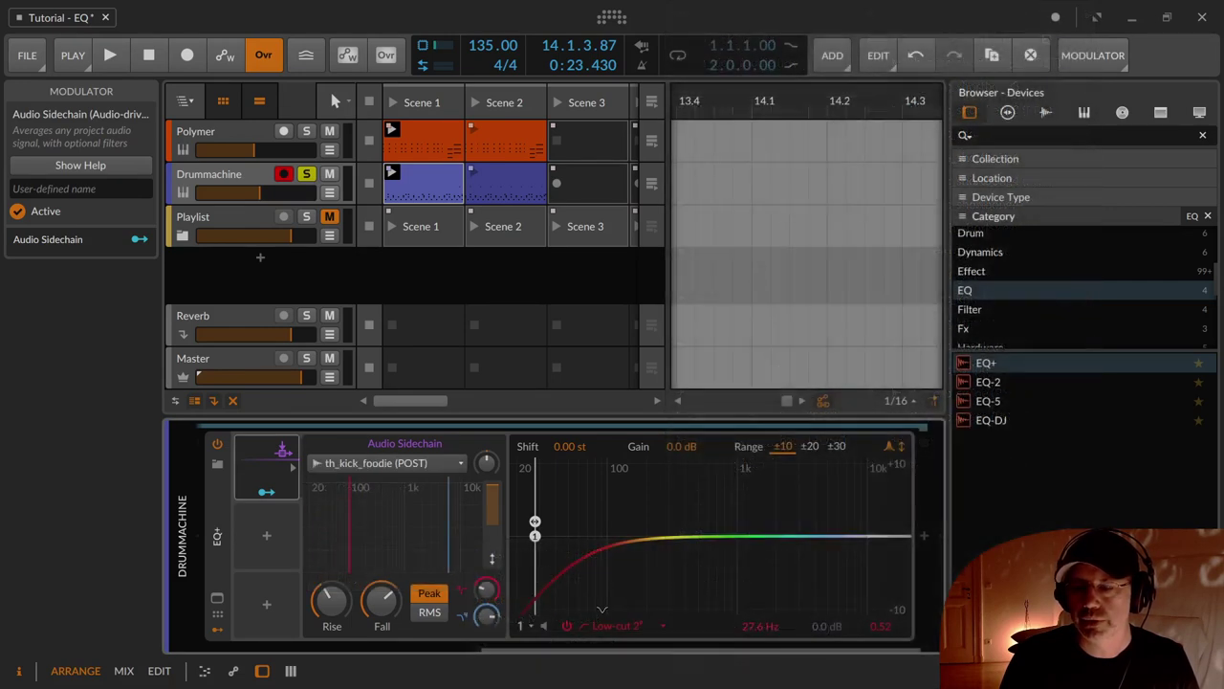
Step: Play the beat and set the Audio Sidechain source to the drum machine chain th_hat_hunk (PRE)
key("space")
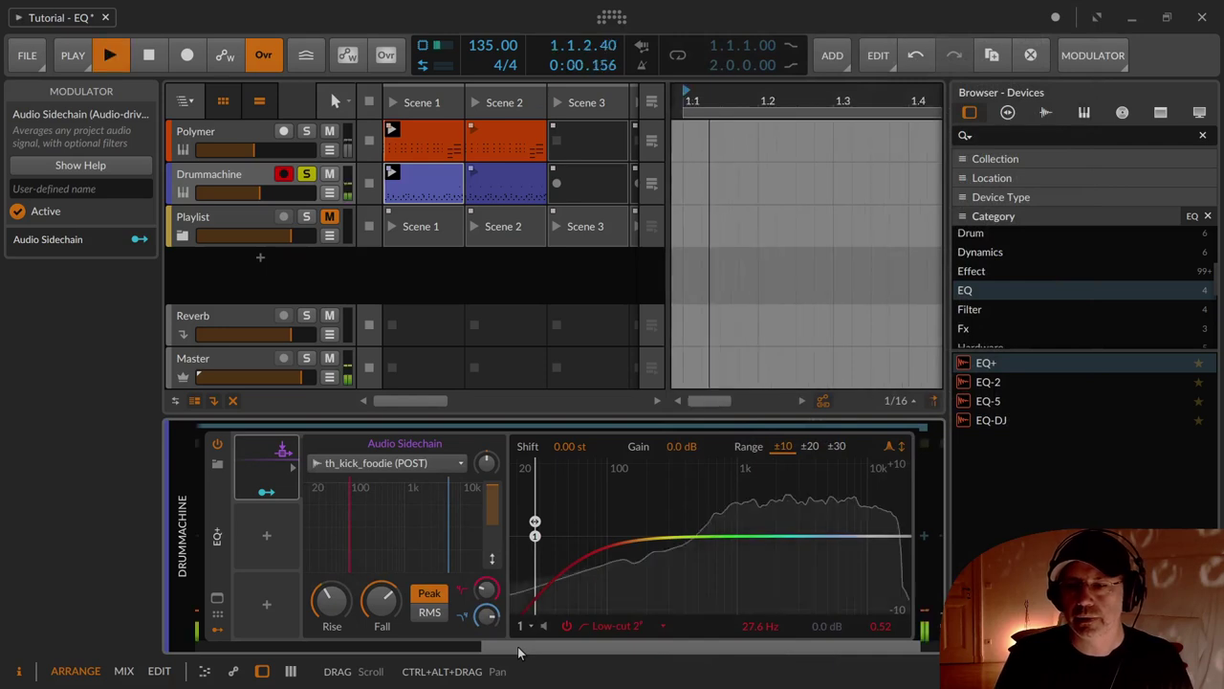
left_click_drag(516, 644, 198, 646)
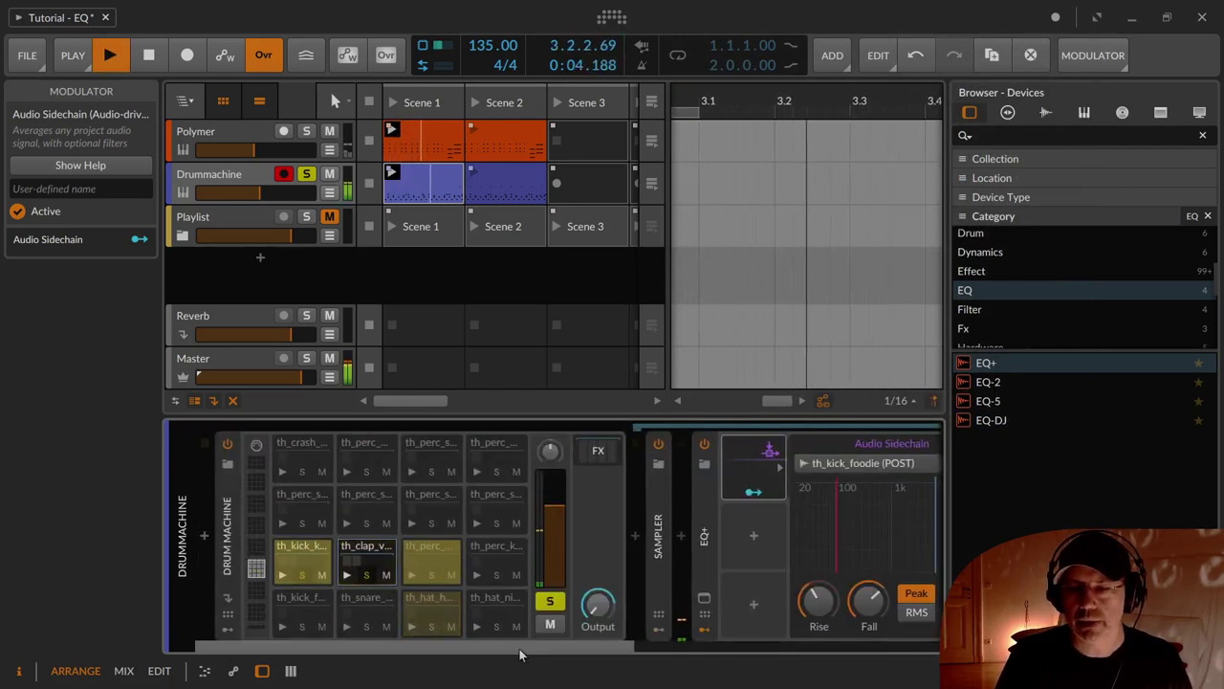
left_click_drag(565, 654, 713, 645)
left_click(620, 465)
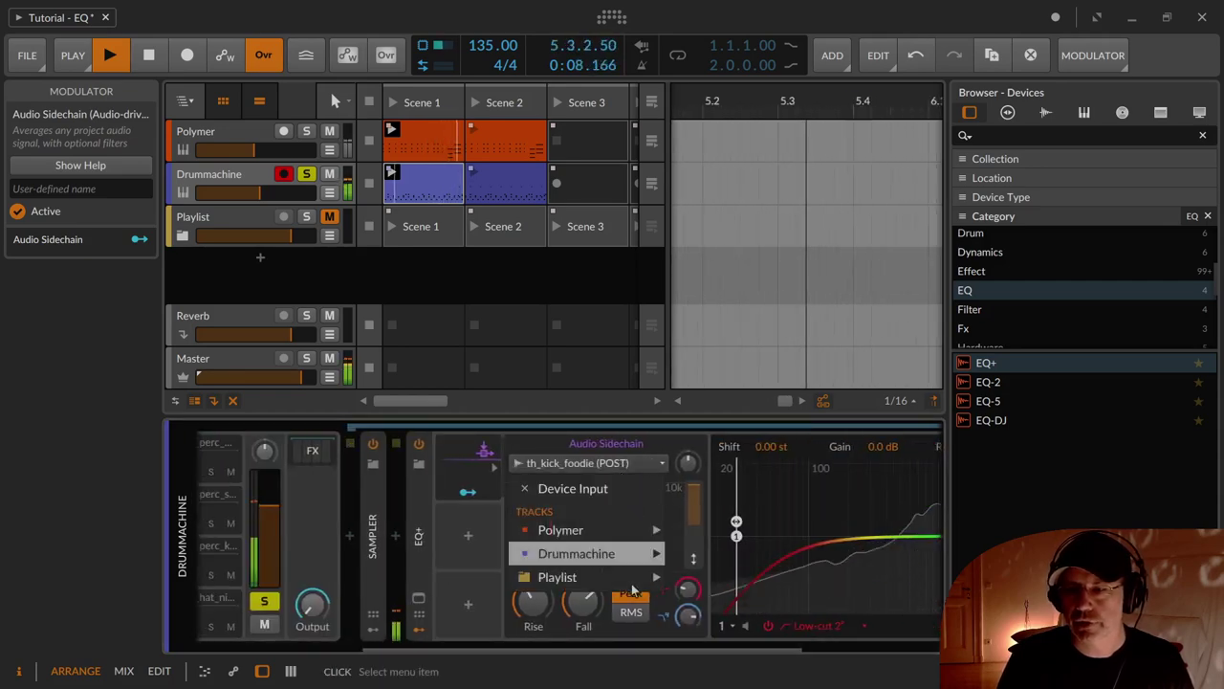
mouse_move(619, 554)
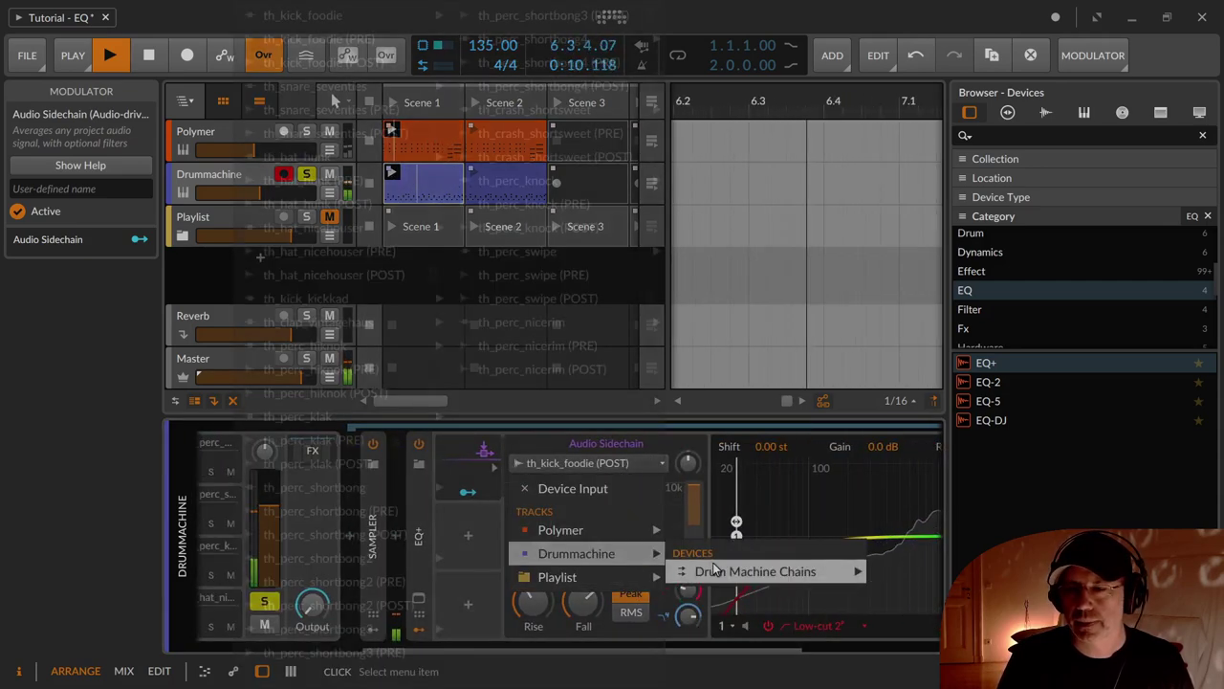
mouse_move(715, 568)
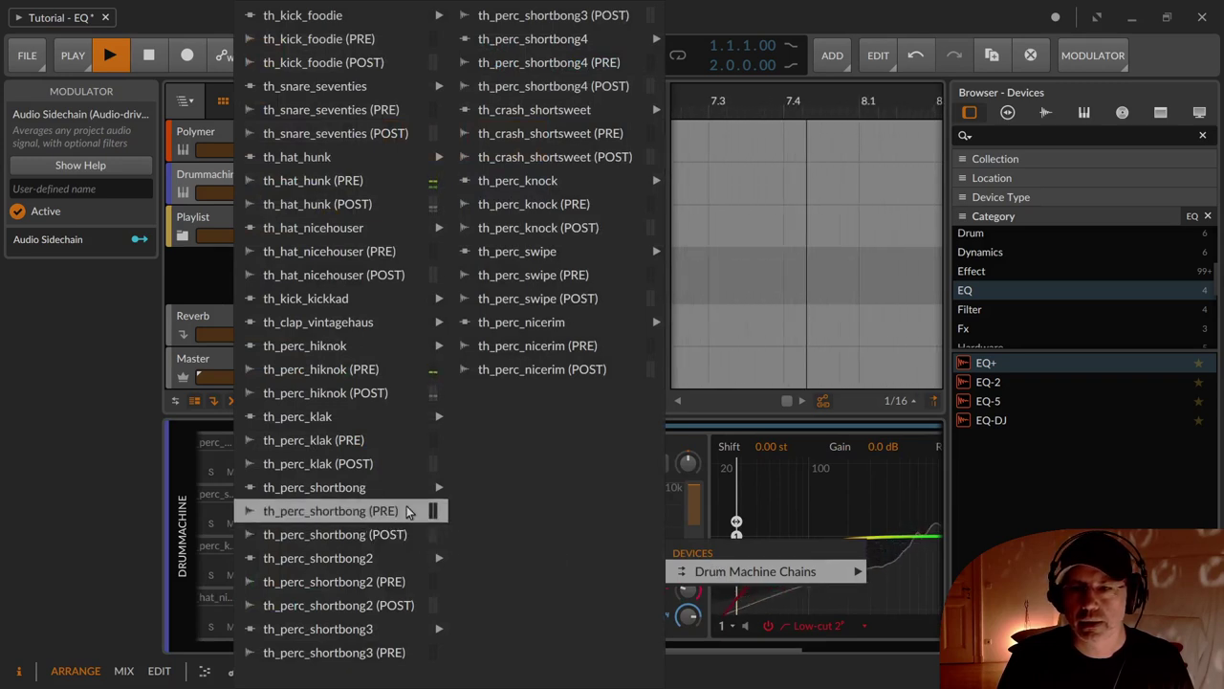
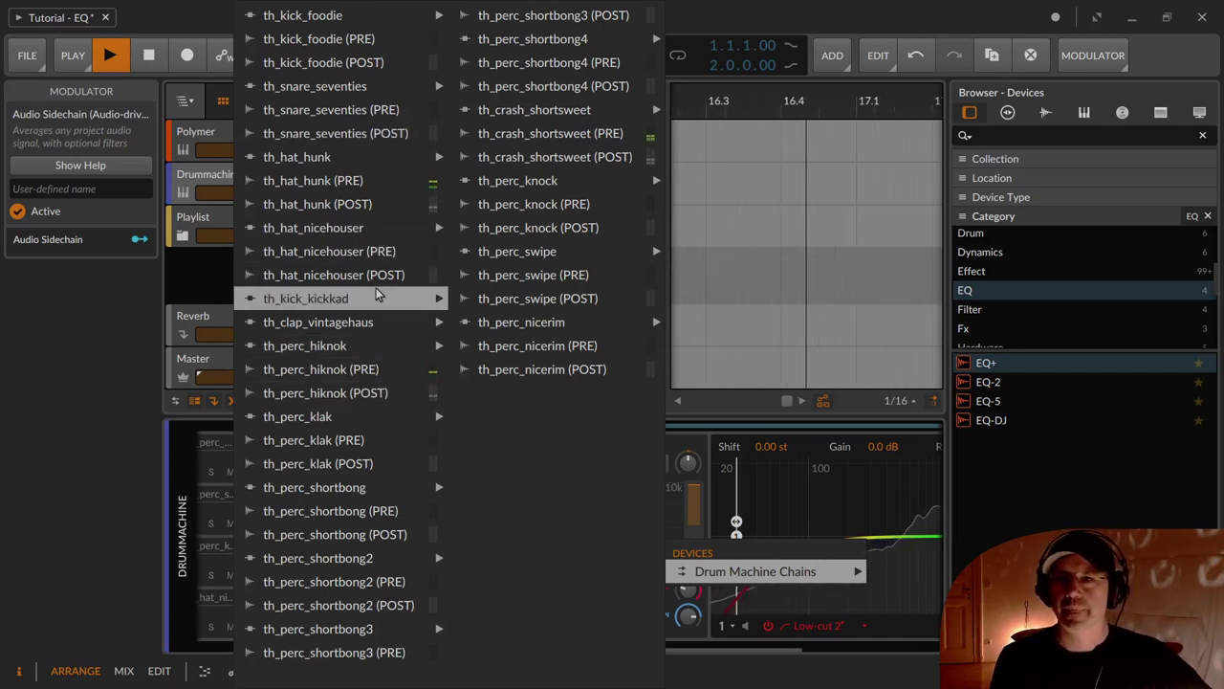
left_click(363, 187)
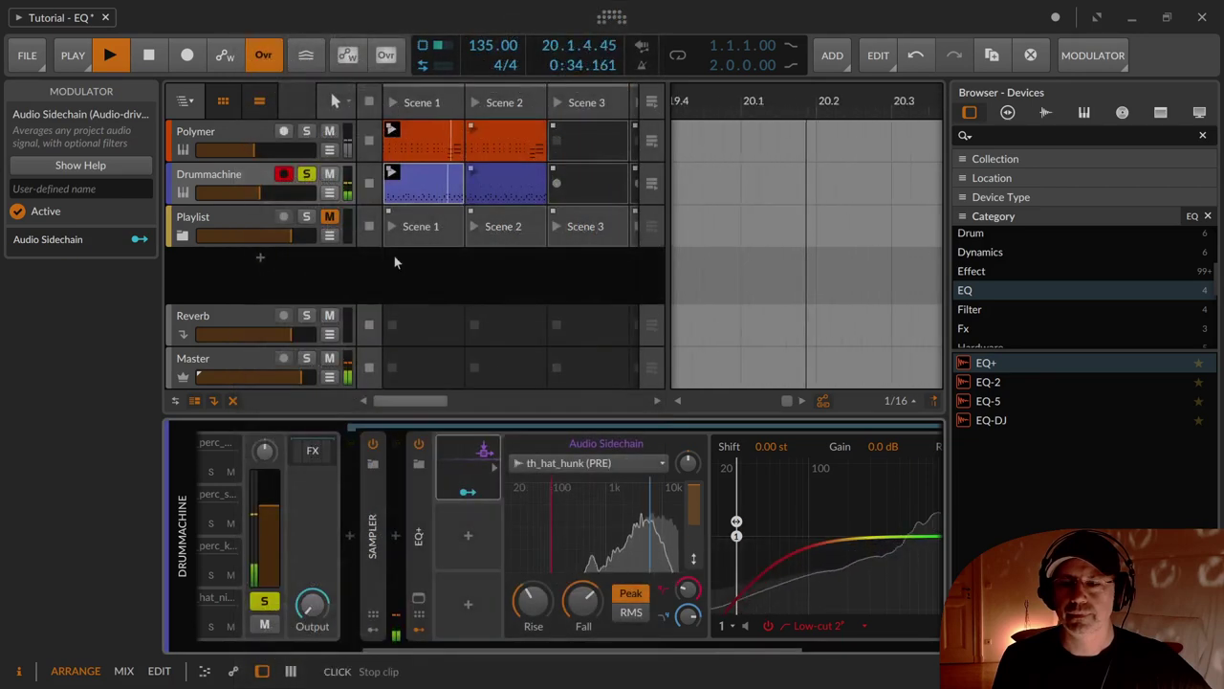
Step: Reselect th_hat_hunk (PRE) as the Audio Sidechain source and turn off solo on the clap chain
left_click(604, 463)
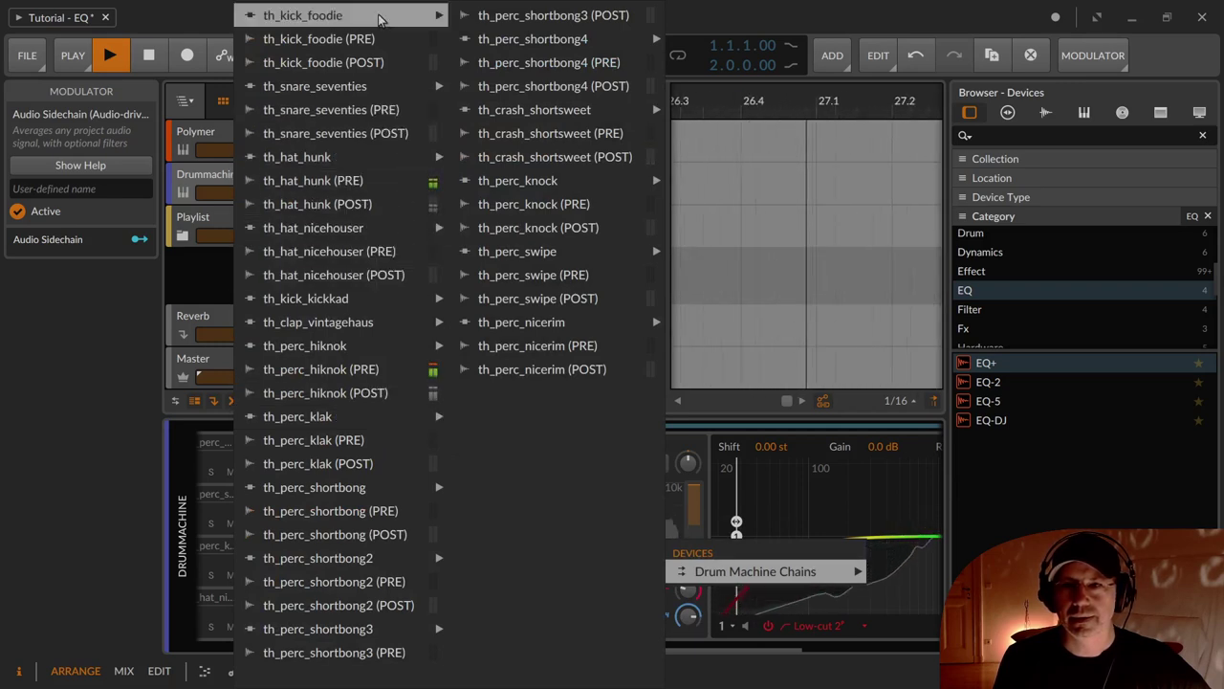
mouse_move(367, 88)
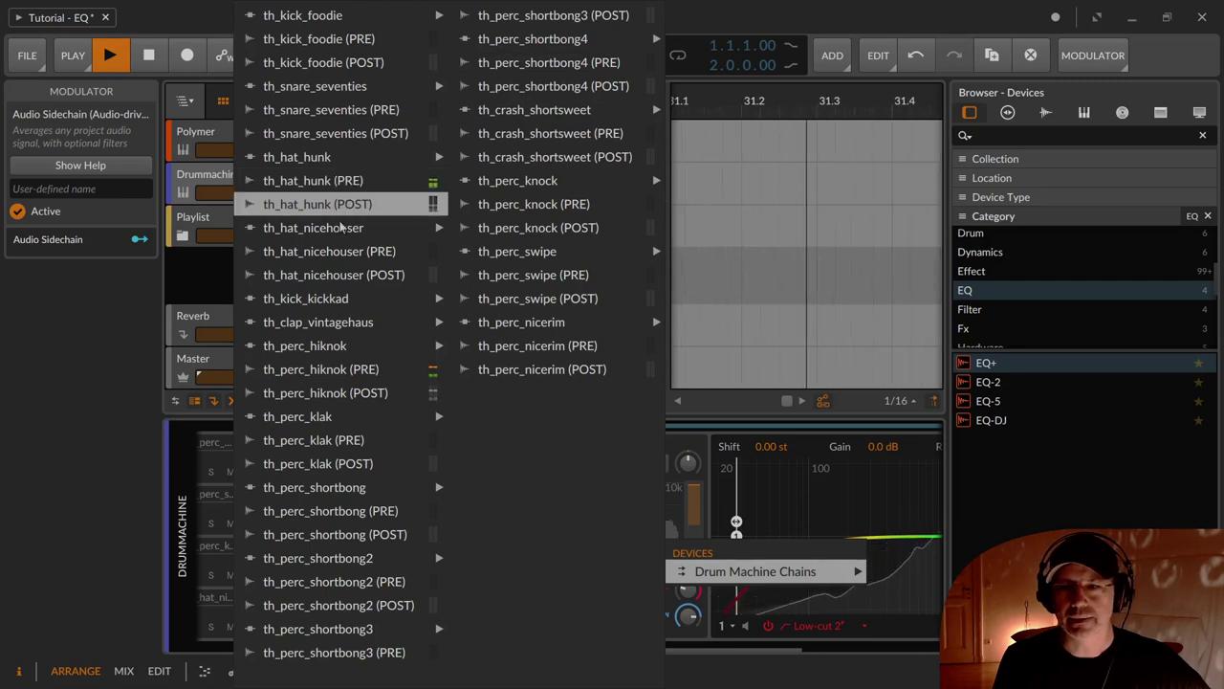
left_click(336, 188)
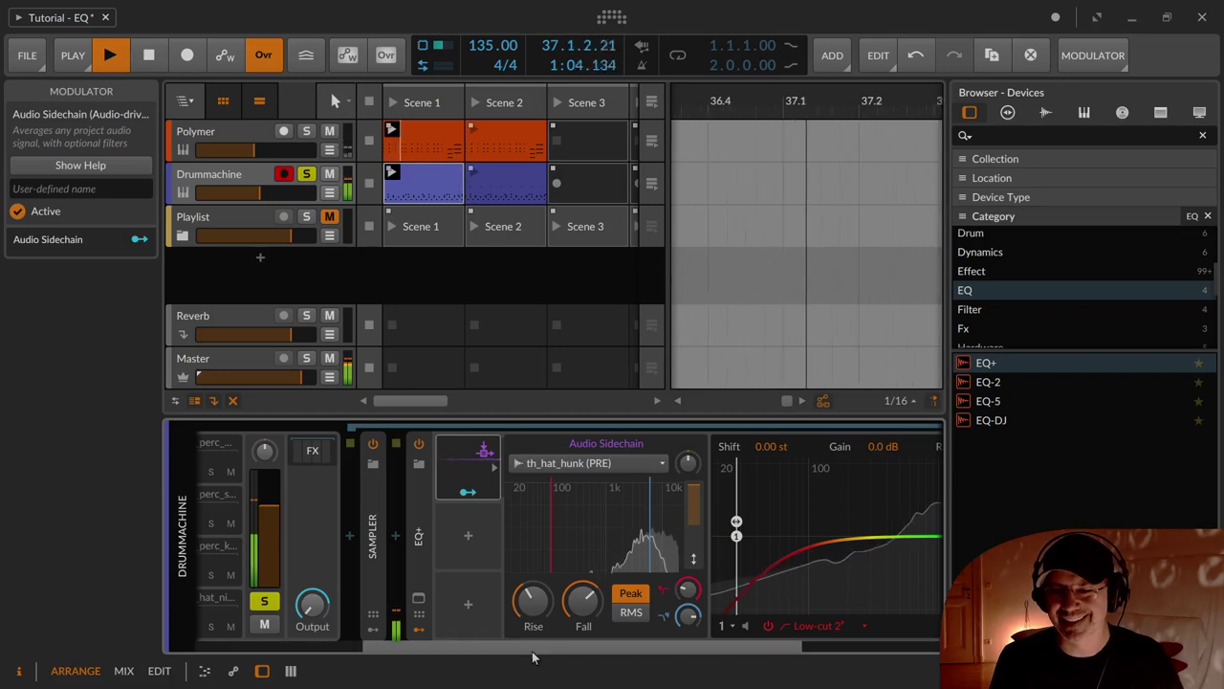
left_click_drag(528, 650, 350, 642)
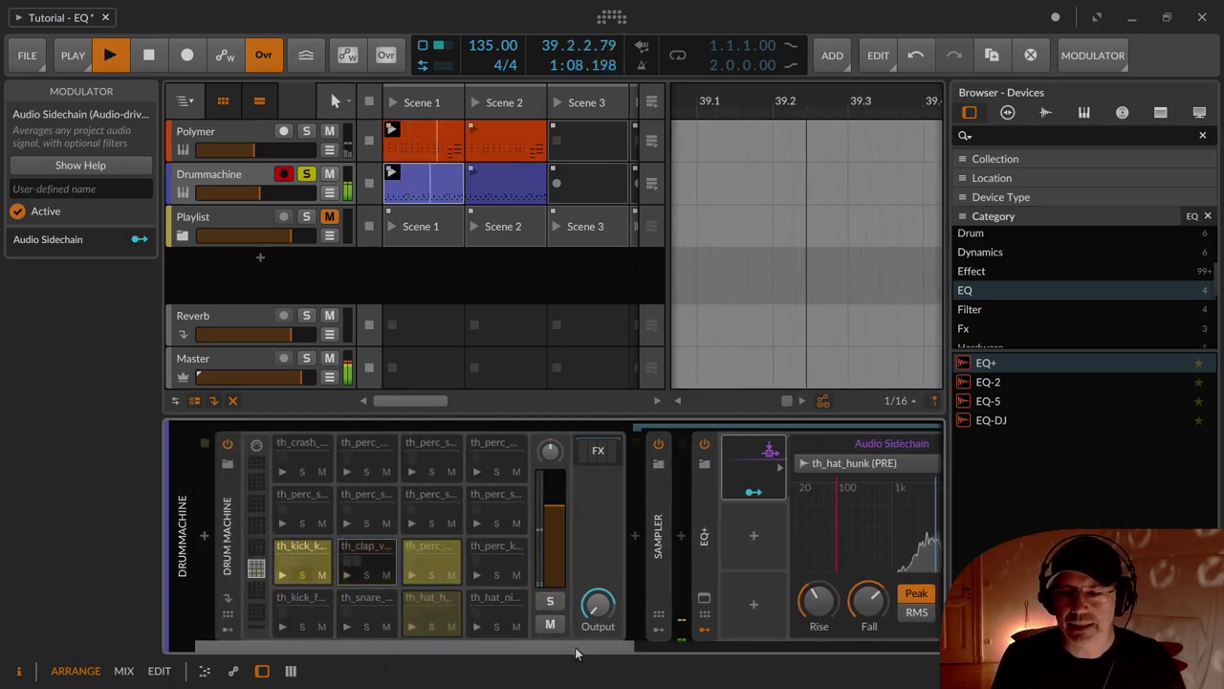
left_click_drag(577, 653, 825, 660)
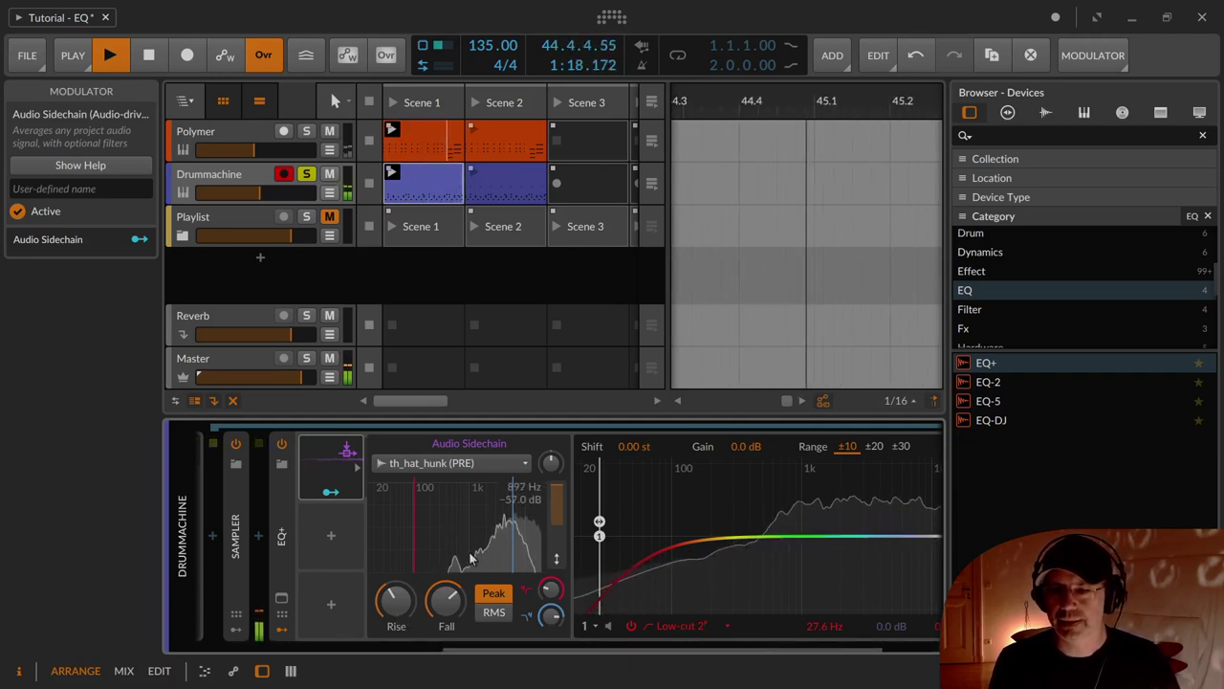
Step: Raise the Audio Sidechain's low cut above 1.55 kHz along with its high cut, and increase its input gain
left_click_drag(559, 620, 553, 577)
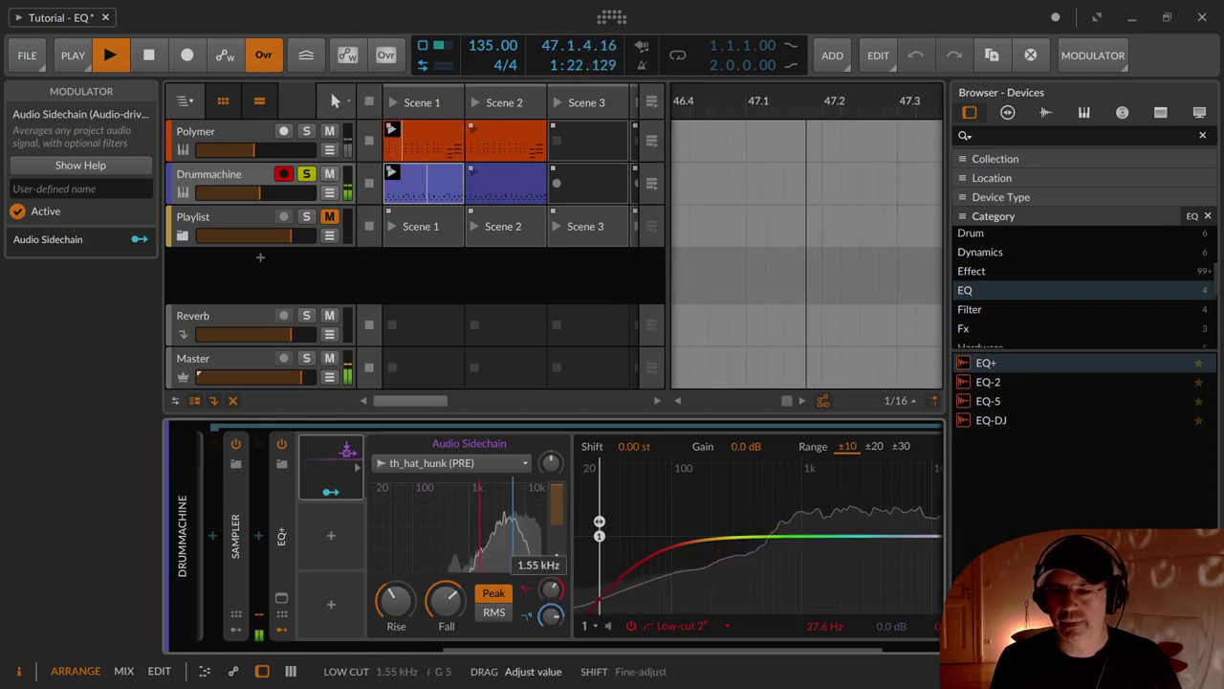
left_click_drag(550, 620, 550, 582)
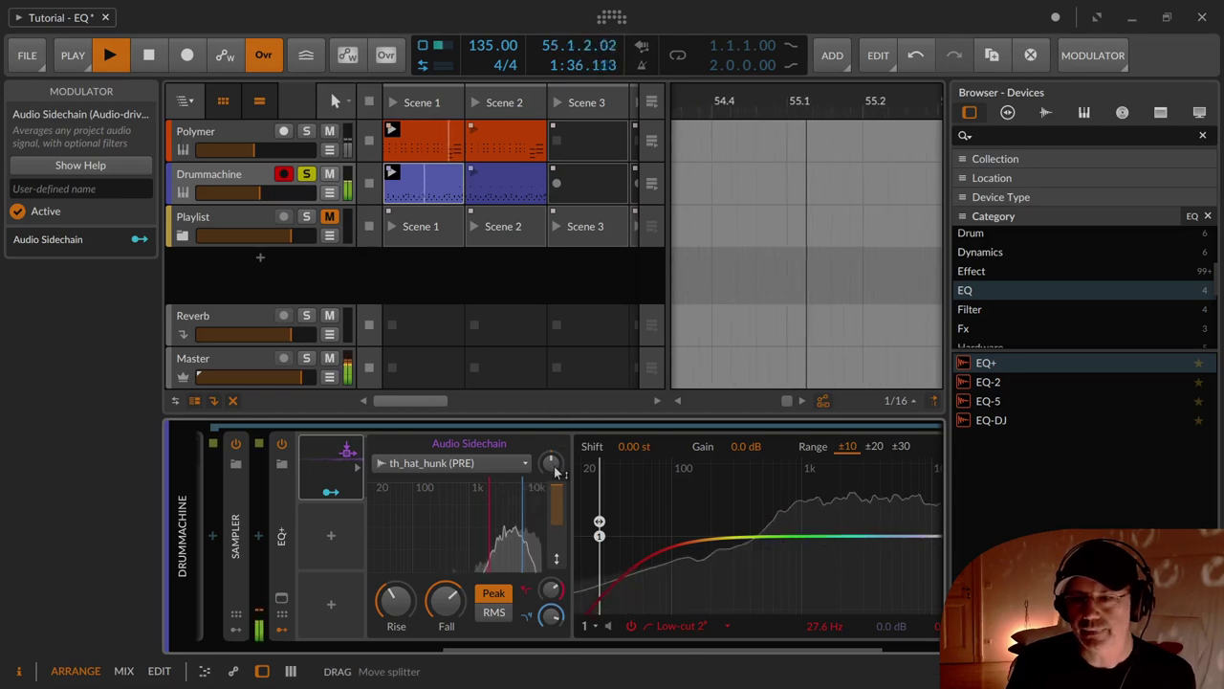
left_click_drag(550, 463, 550, 383)
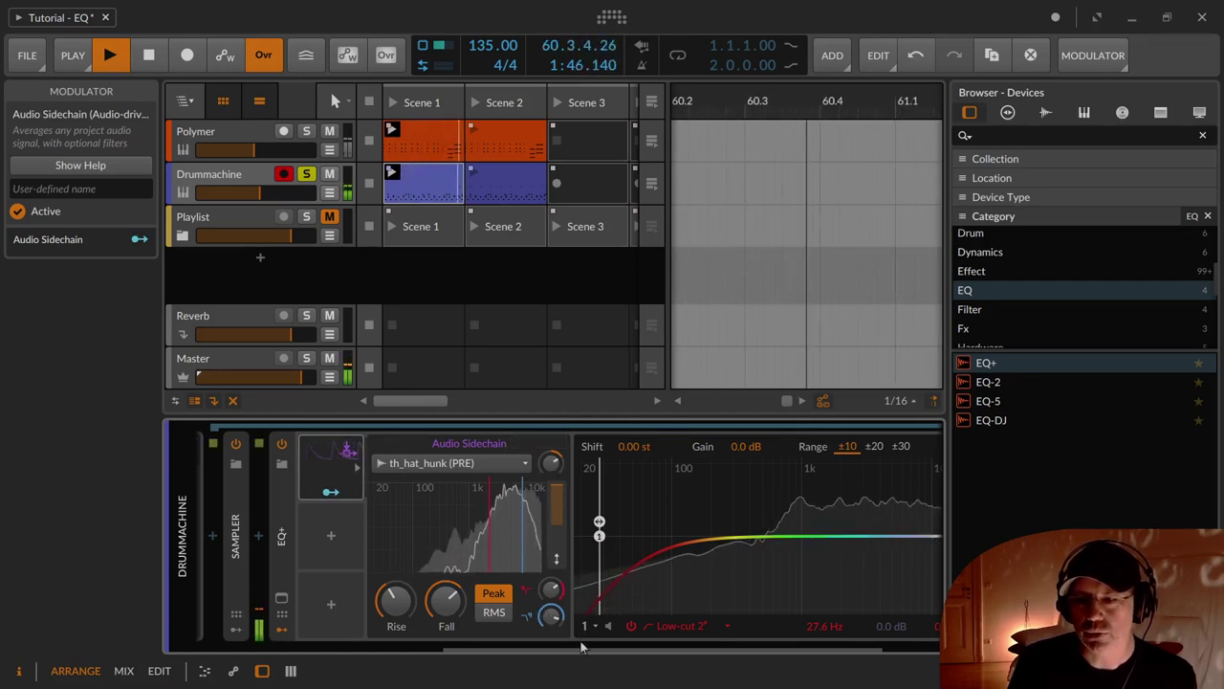
Step: Map the Audio Sidechain to the clap EQ+'s band 1 frequency with a modulation amount of +46.93
left_click_drag(582, 651, 691, 655)
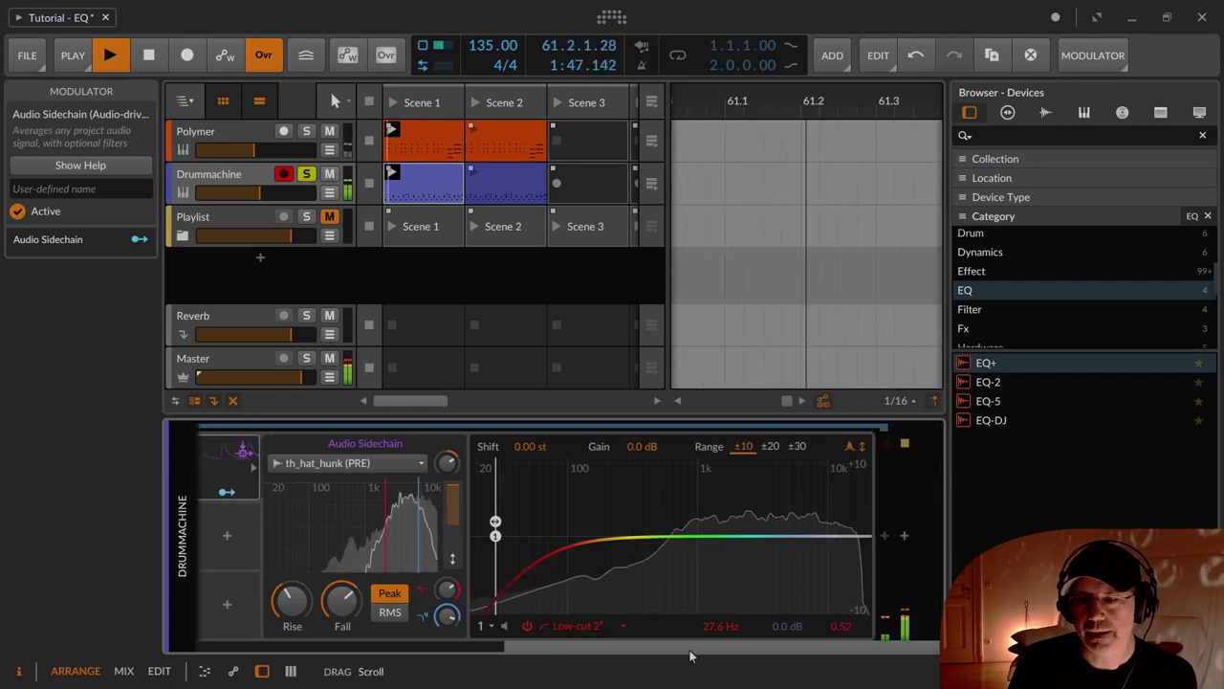
left_click(227, 492)
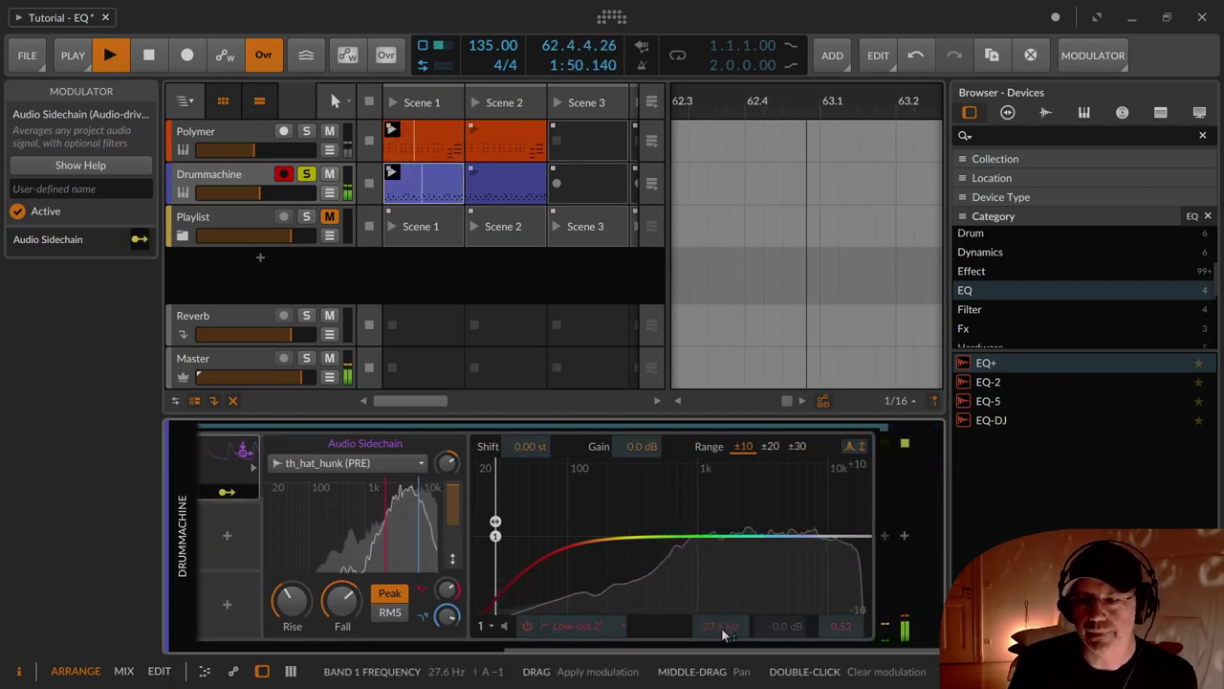
left_click_drag(724, 634, 724, 520)
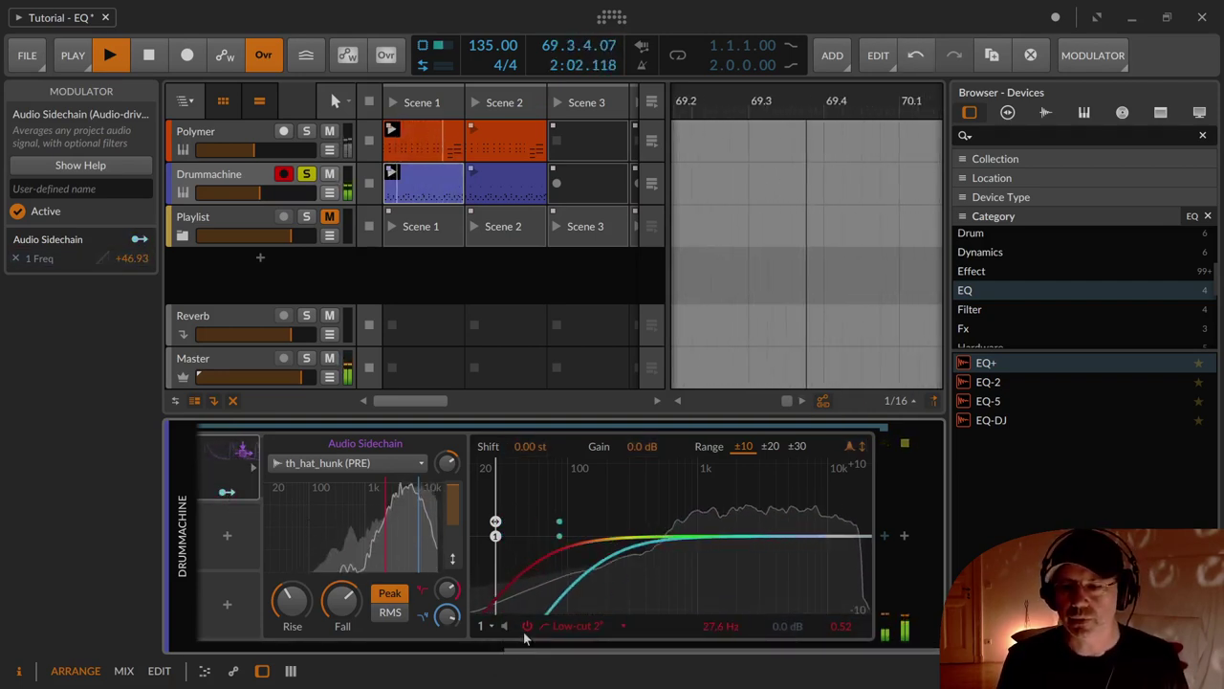
Step: Stop playback and collapse the clap's EQ+ device, hiding its modulators
left_click_drag(524, 639, 271, 631)
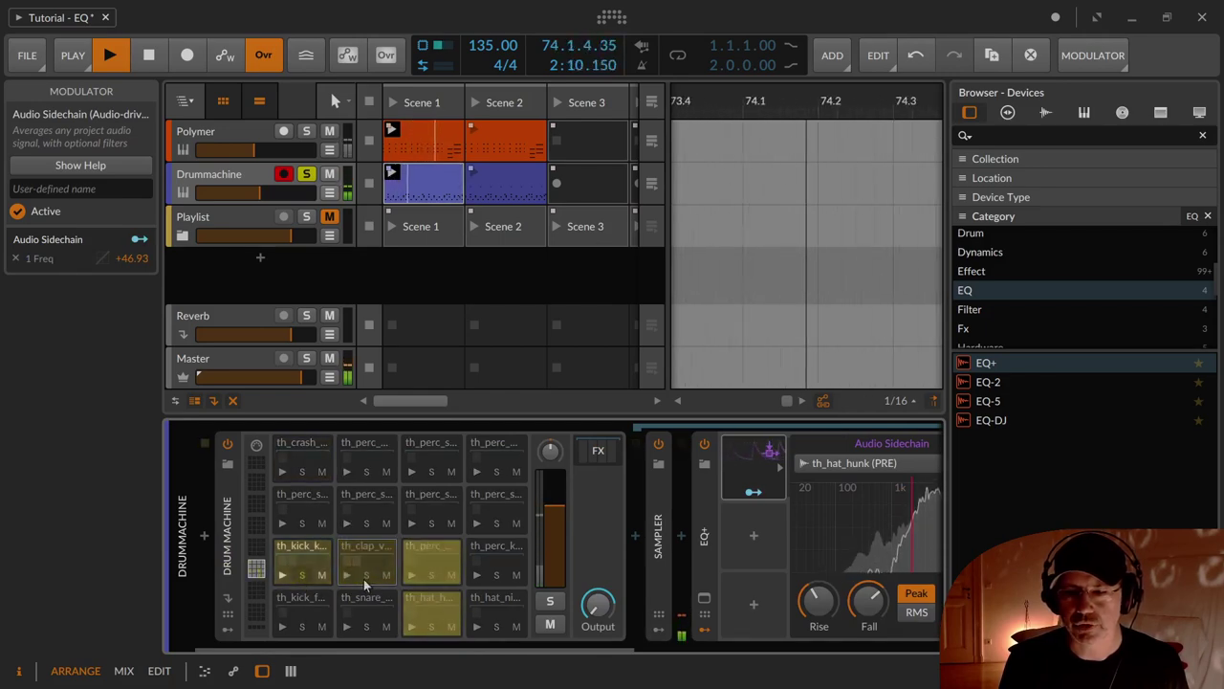
left_click_drag(497, 649, 758, 646)
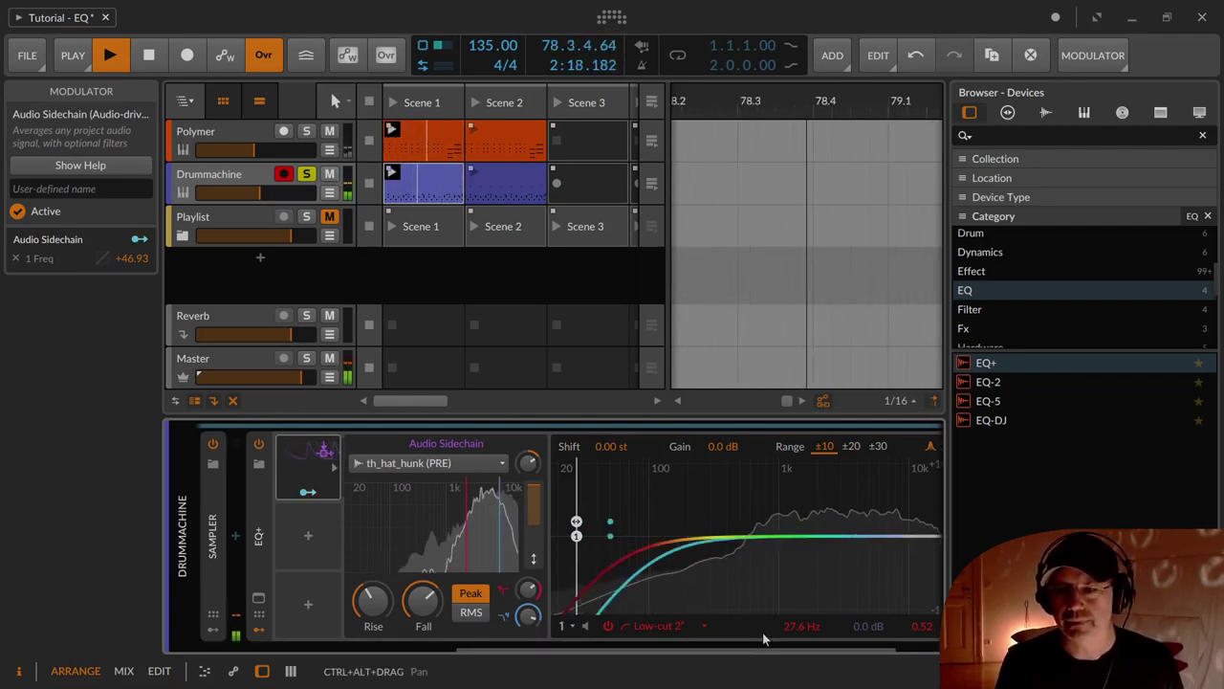
key("space")
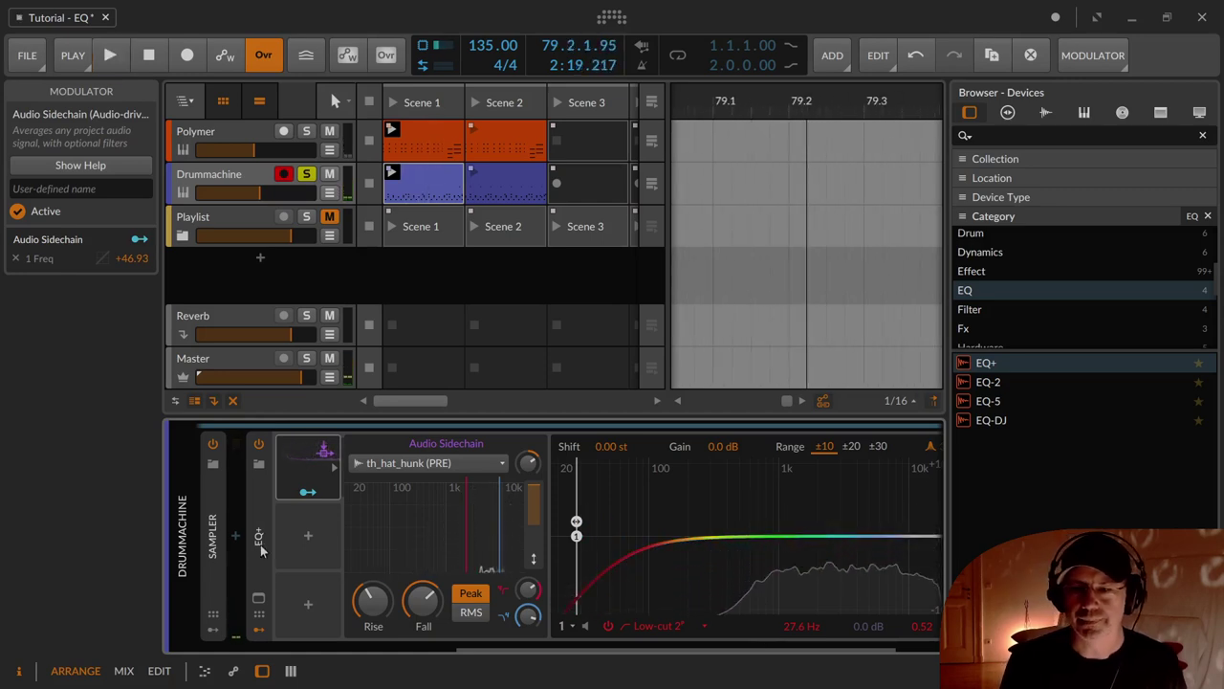
left_click(260, 544)
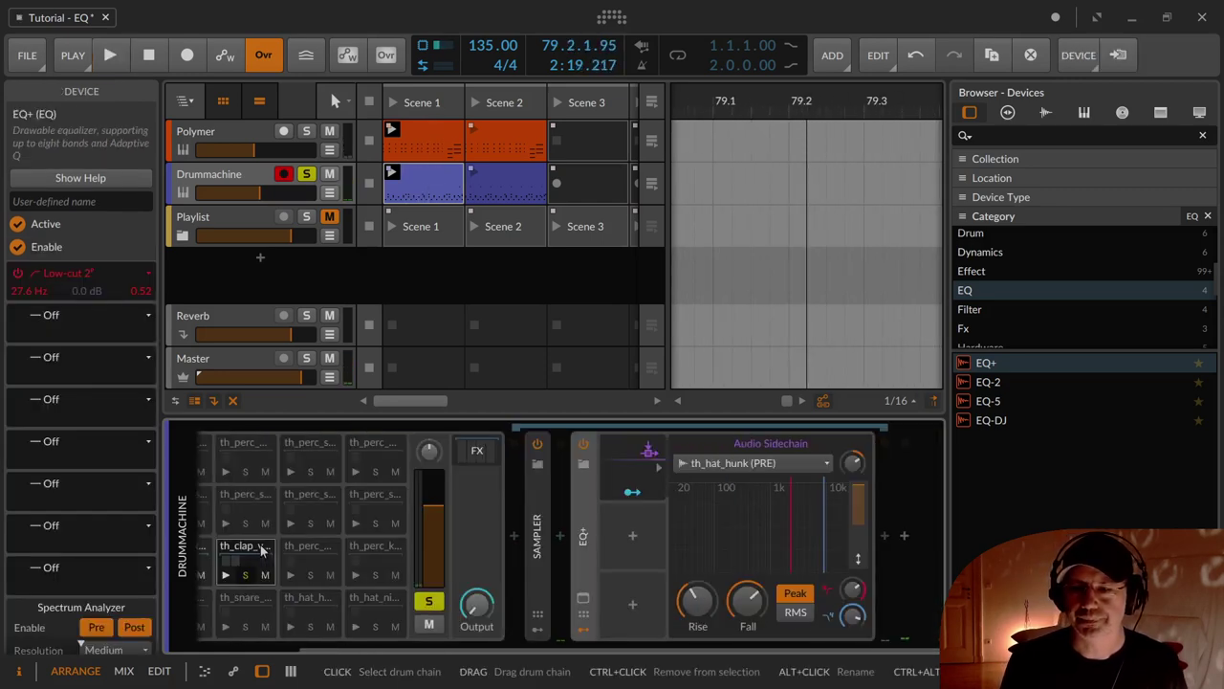
left_click(591, 610)
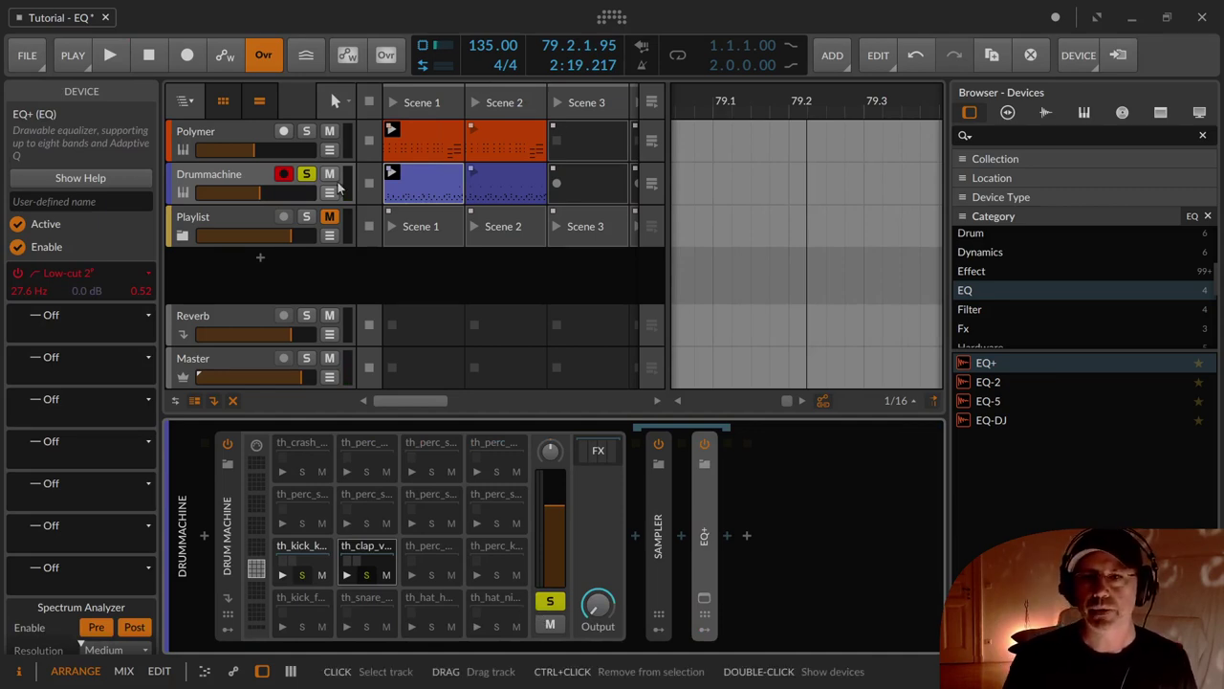
Step: Turn off solo on the Drummachine track, select the Polymer track, and briefly play the full mix
left_click(306, 174)
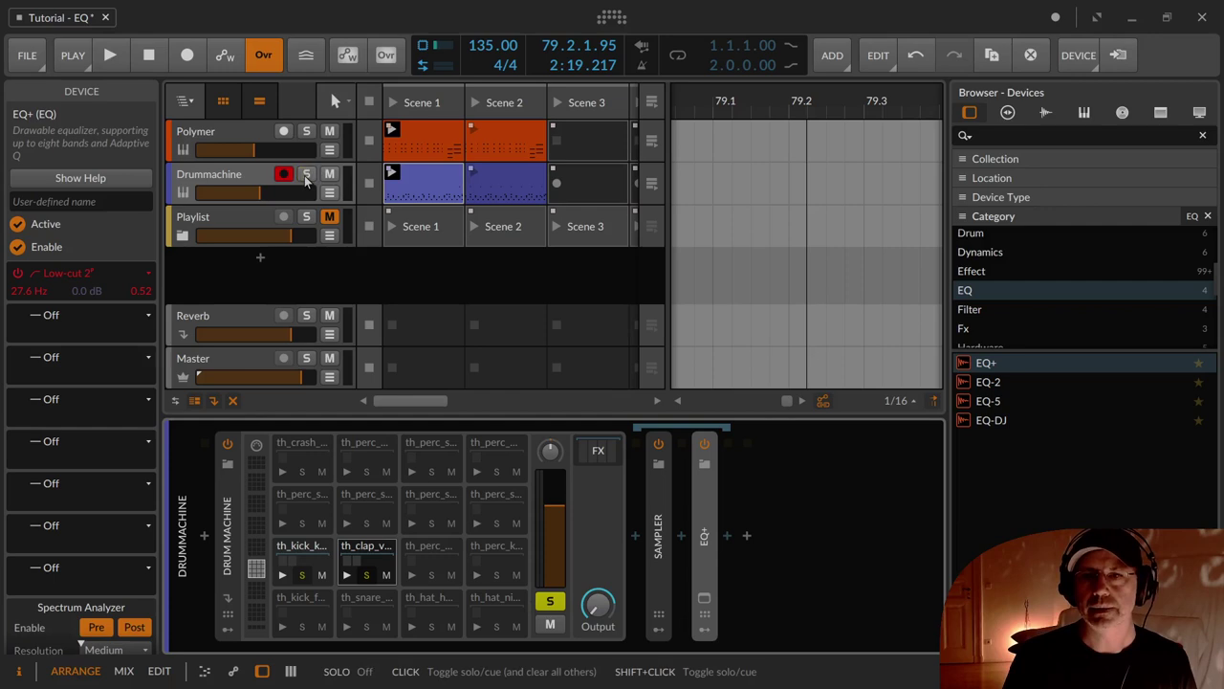
left_click(264, 135)
key("space")
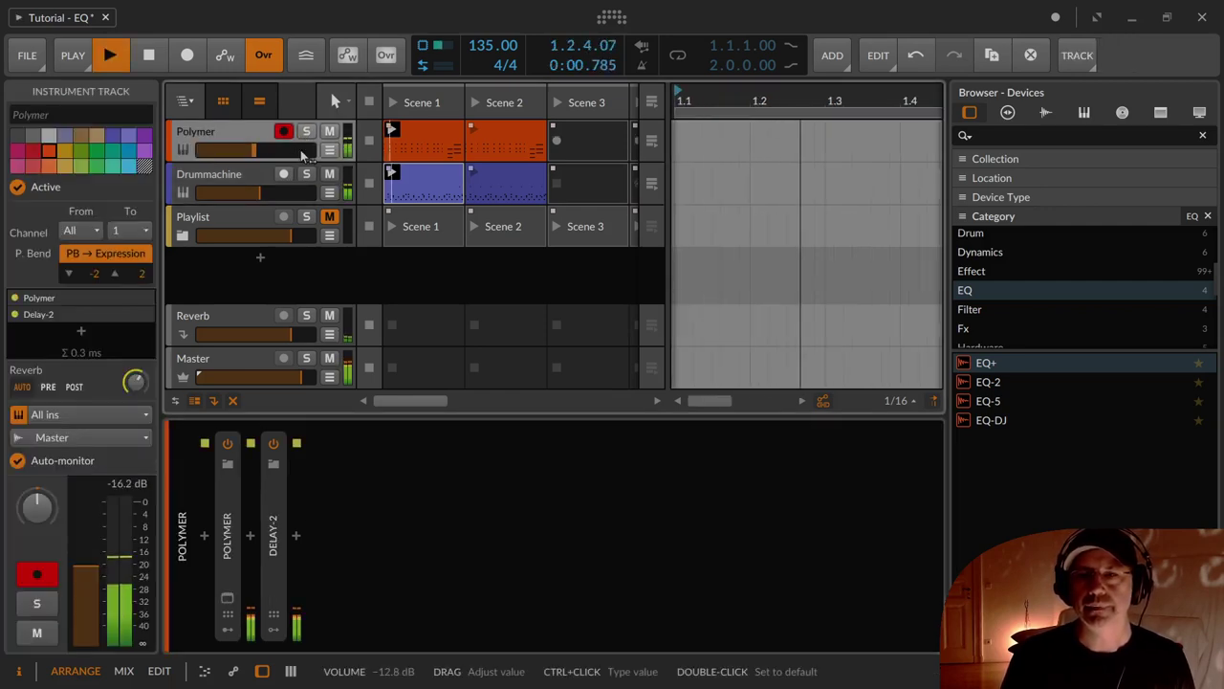
key("space")
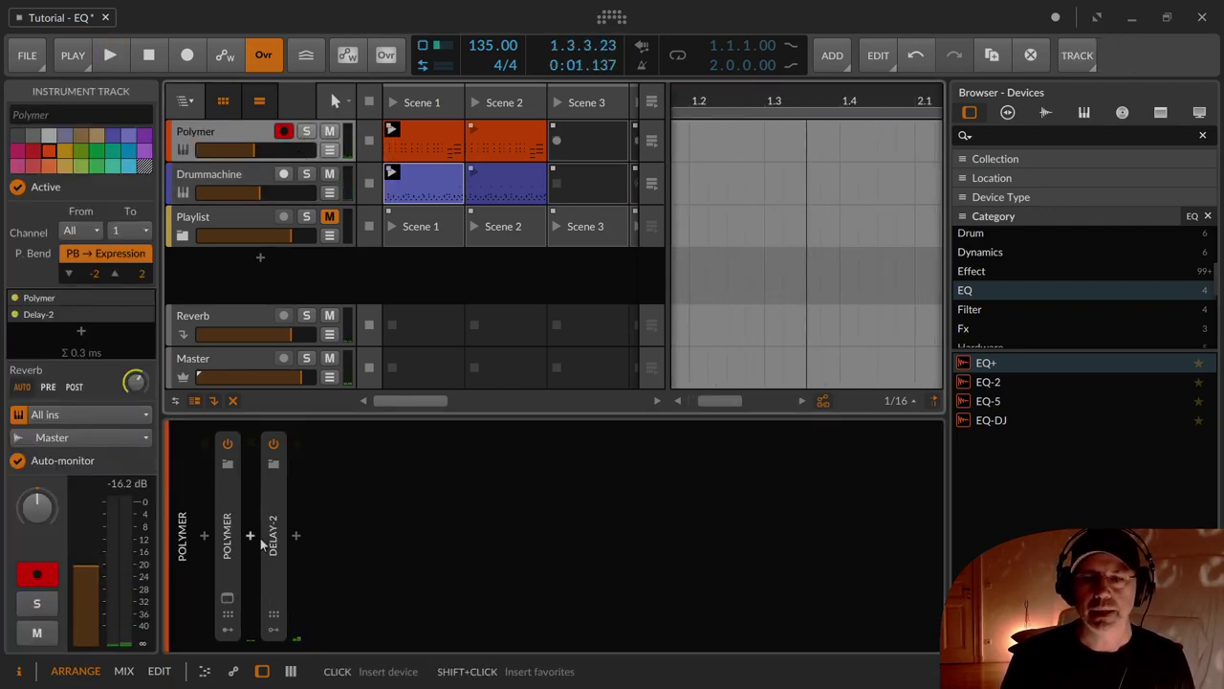
Step: Insert an EQ-5 between the Polymer and Delay-2 devices on the Polymer track
left_click(251, 540)
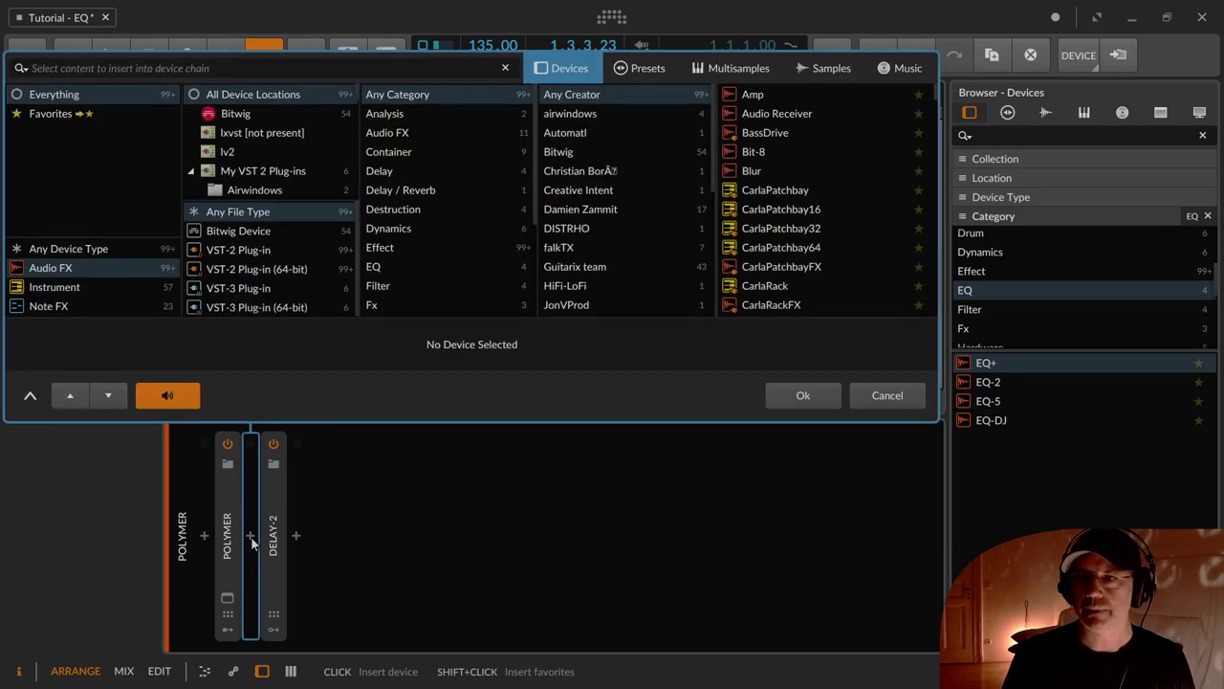
key("Escape")
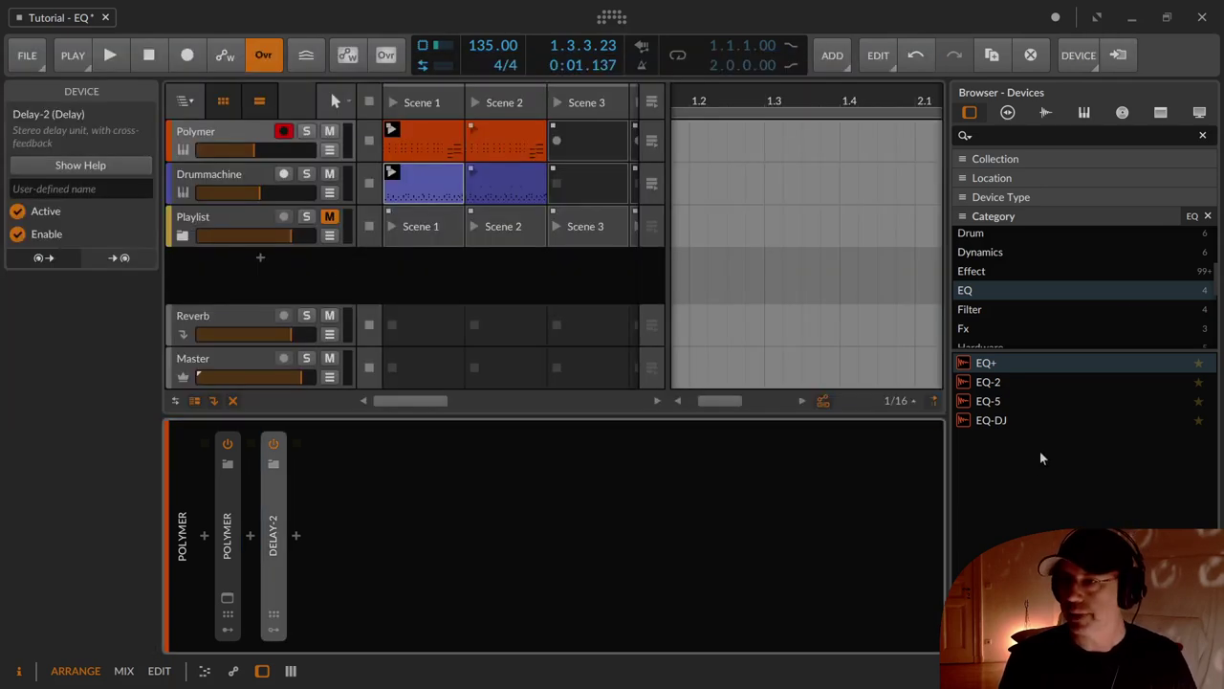
left_click(1018, 364)
mouse_move(1012, 401)
left_mouse_down()
mouse_move(669, 535)
mouse_move(252, 534)
left_mouse_up()
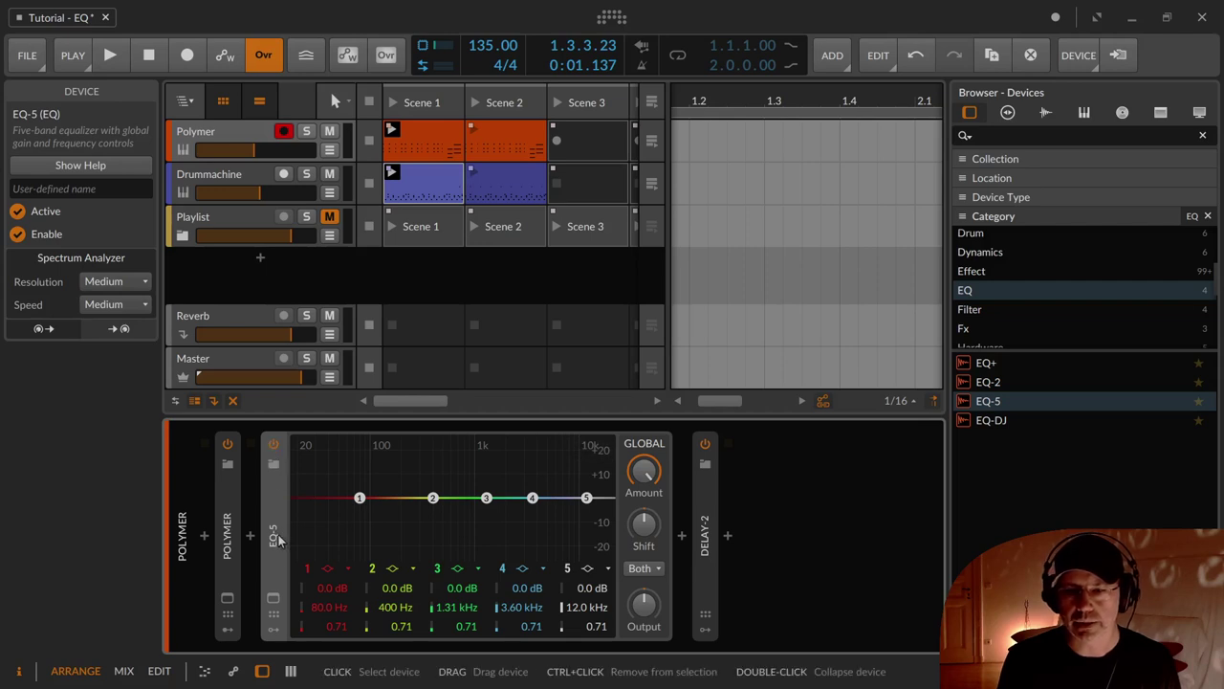
Step: Show and hide the EQ-5's expanded view, remote controls and modulators
left_click(274, 597)
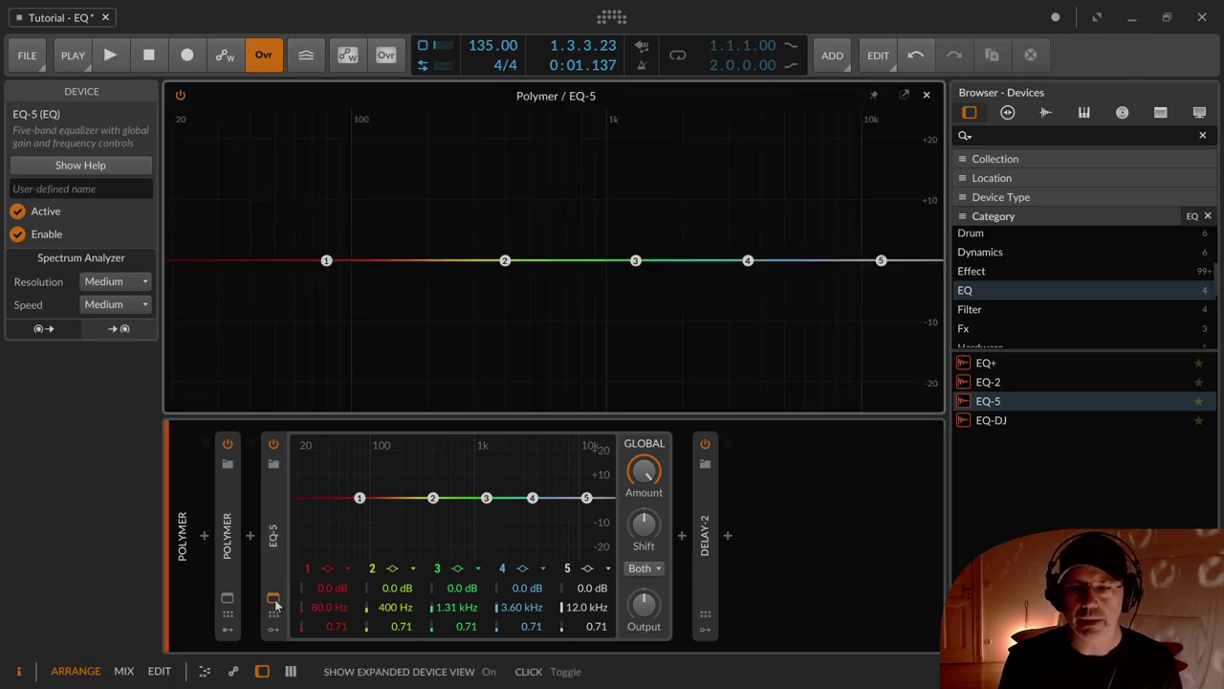
left_click(275, 599)
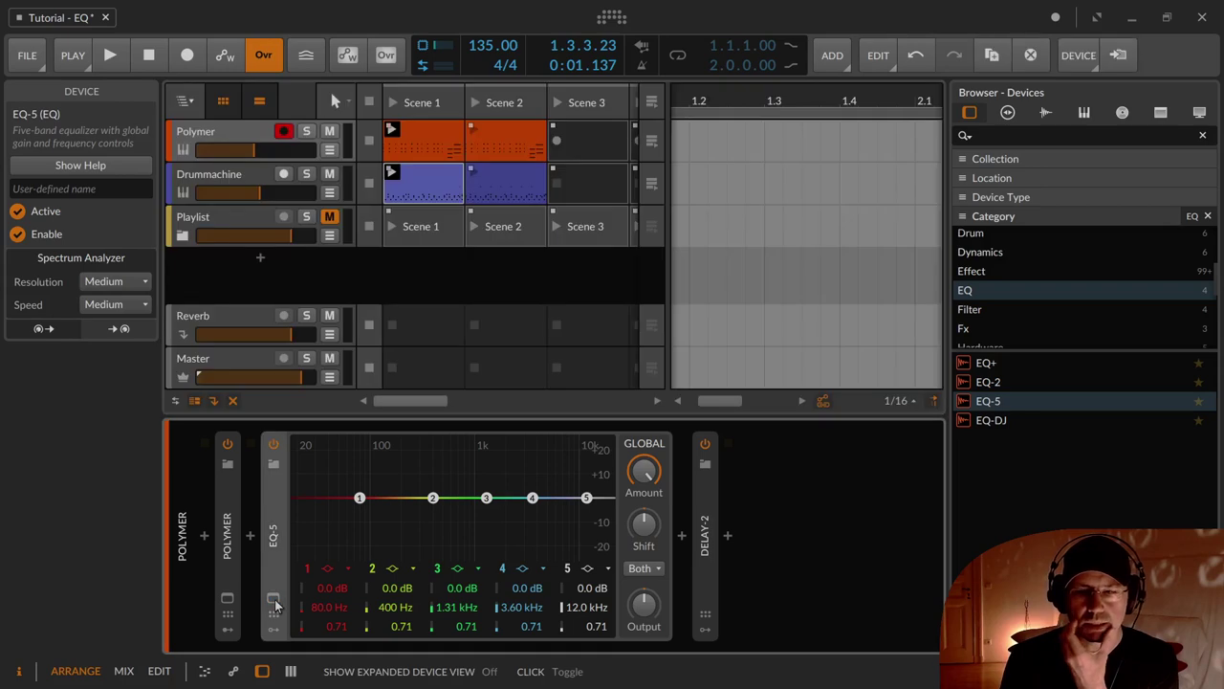
left_click(276, 612)
left_click(276, 612)
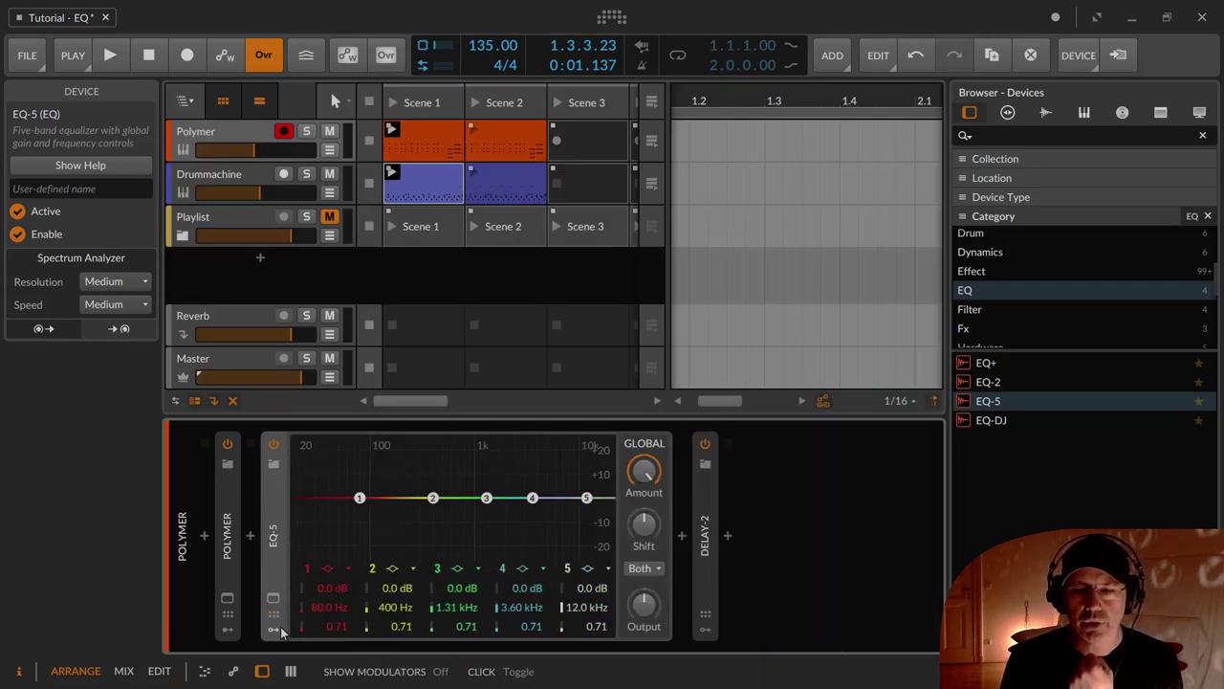
left_click(278, 629)
left_click(279, 632)
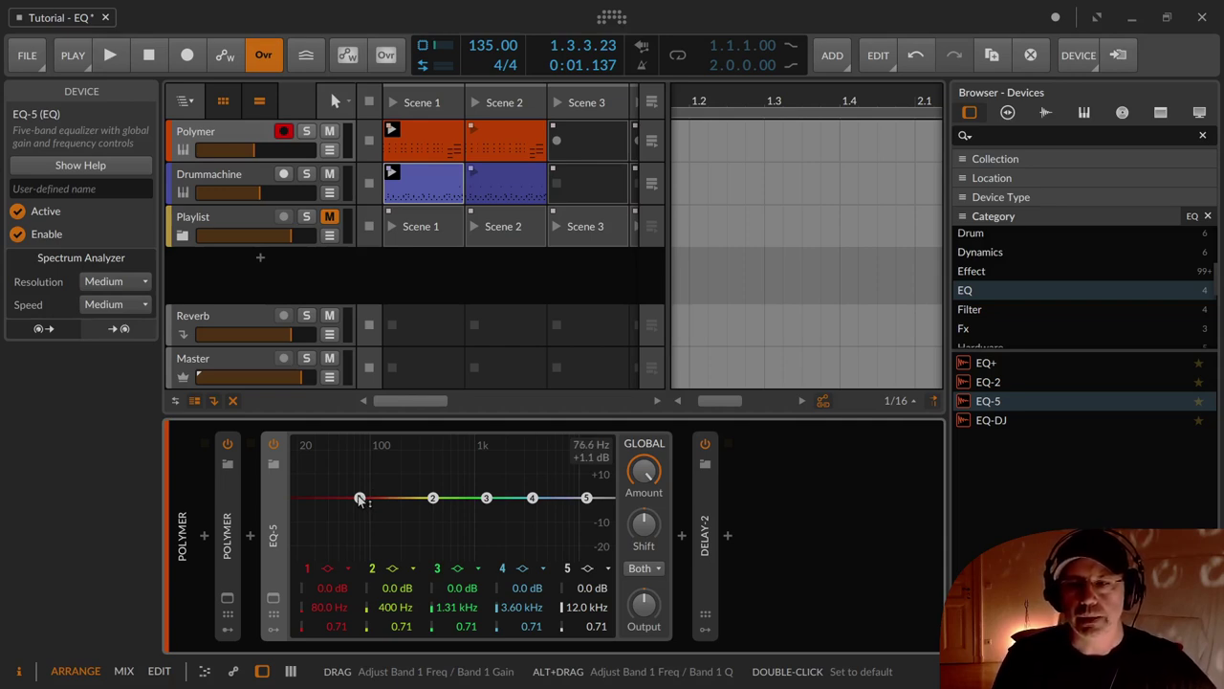
Step: Examine the filter types available for EQ-5 bands 1, 2, 5 and 4
mouse_move(359, 499)
left_mouse_down()
mouse_move(359, 399)
mouse_move(349, 568)
mouse_move(360, 499)
left_mouse_up()
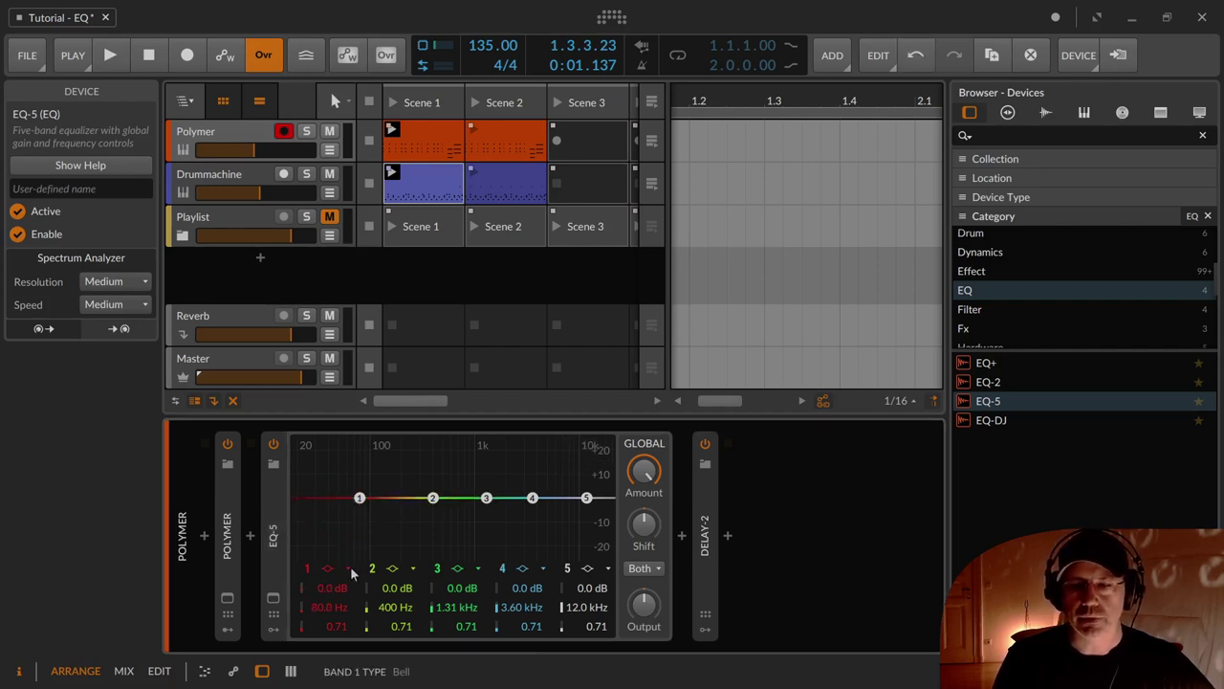
left_click(351, 569)
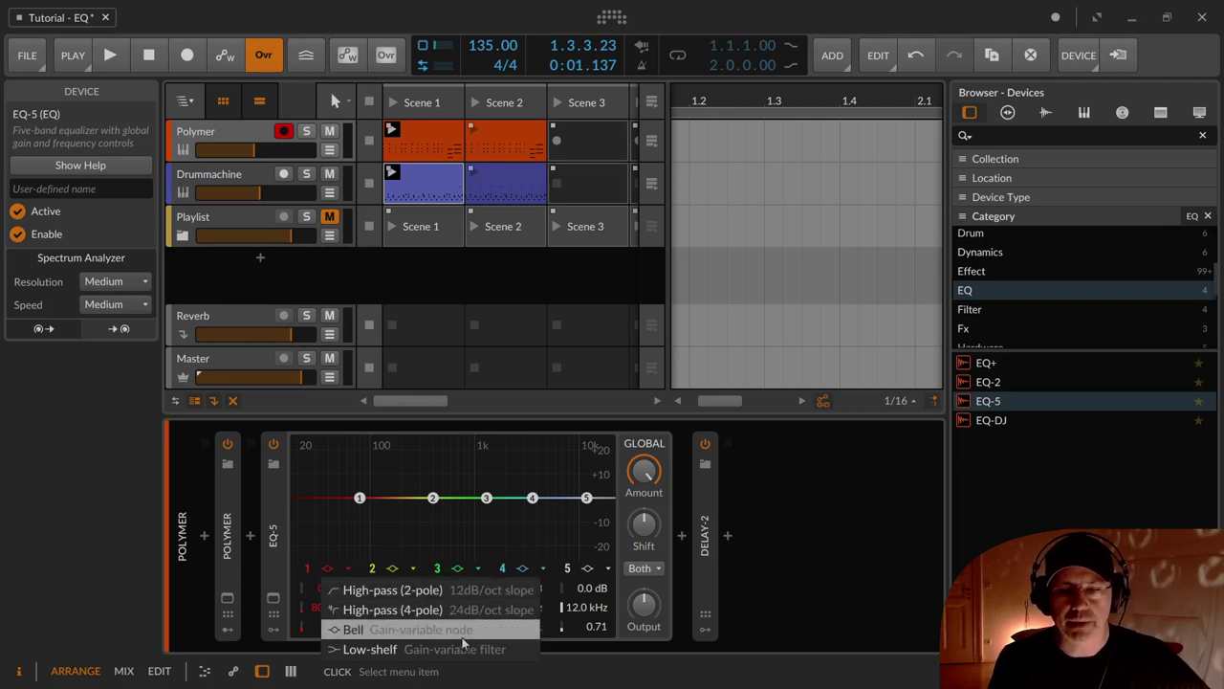
left_click(415, 505)
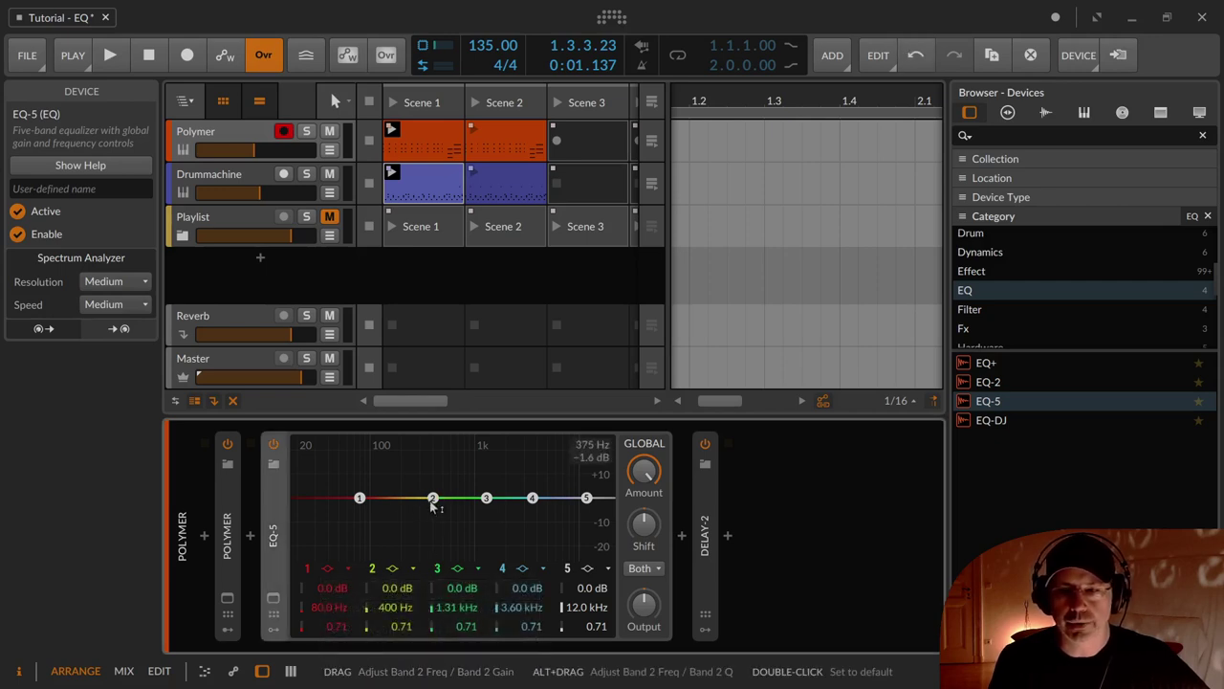
left_click(400, 569)
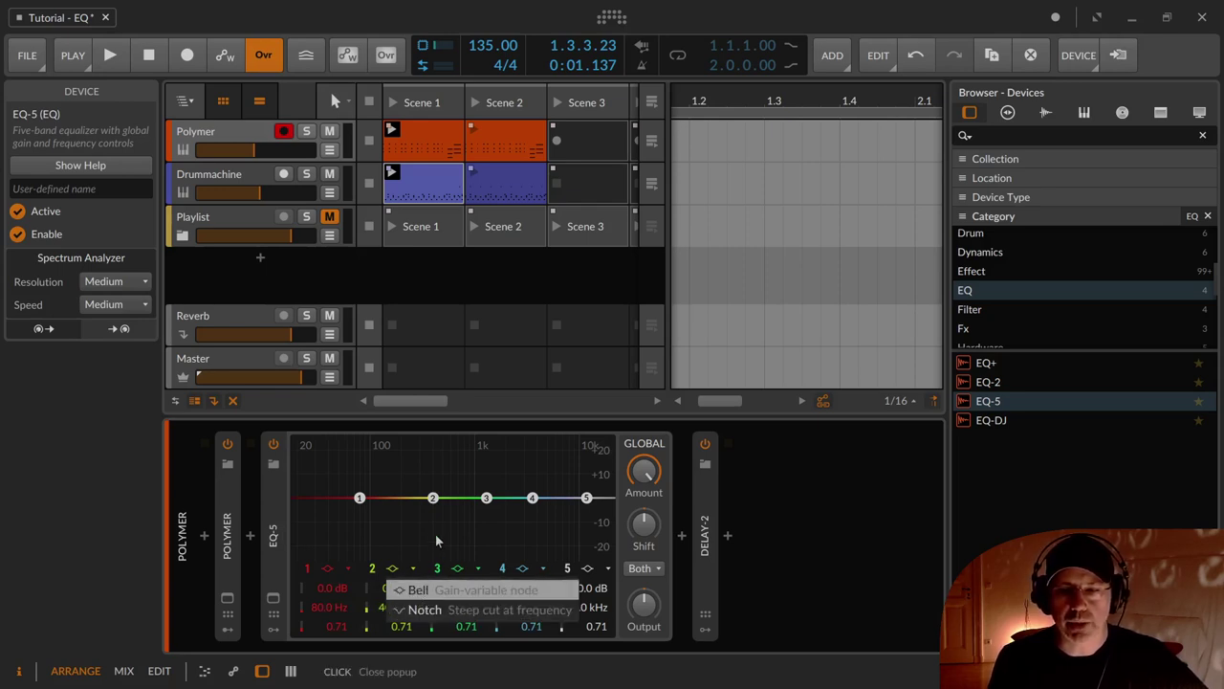
left_click(435, 541)
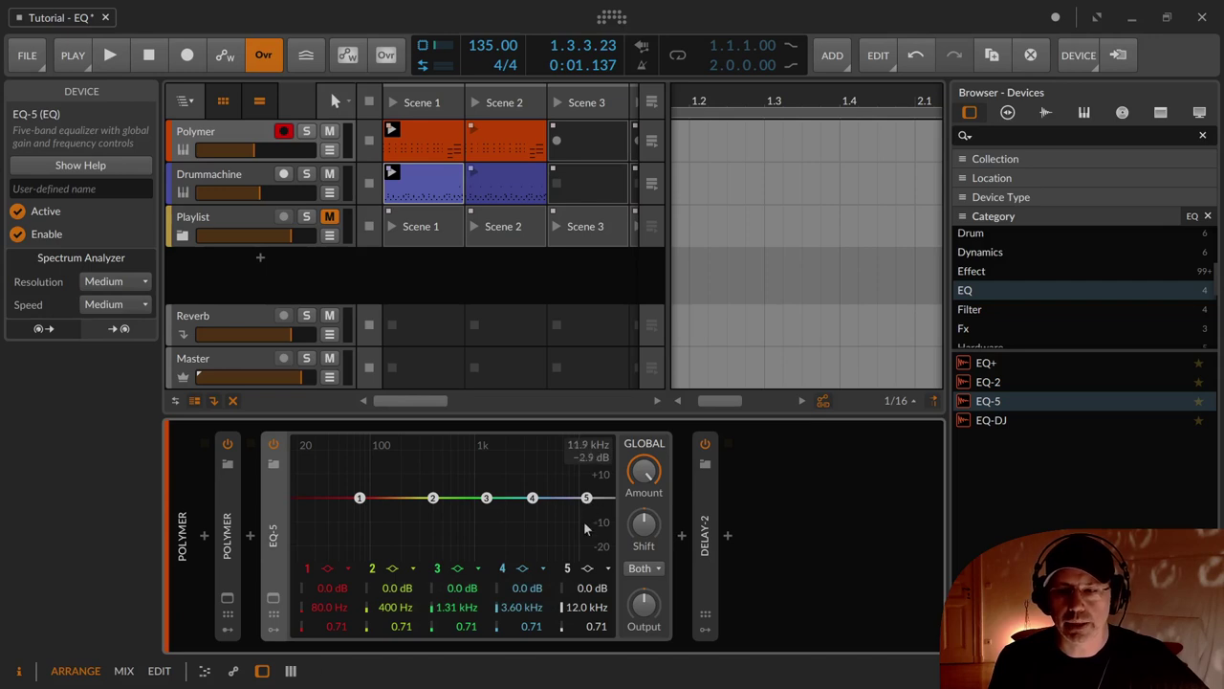
left_click(589, 569)
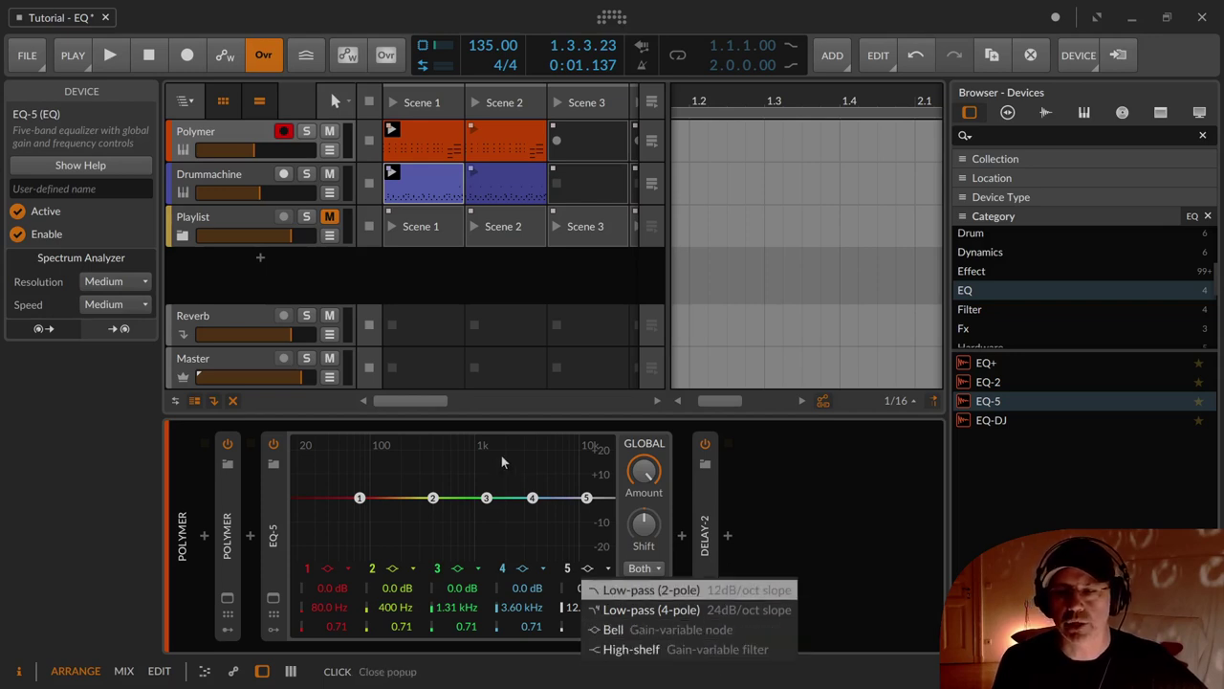
left_click(539, 513)
left_click(541, 569)
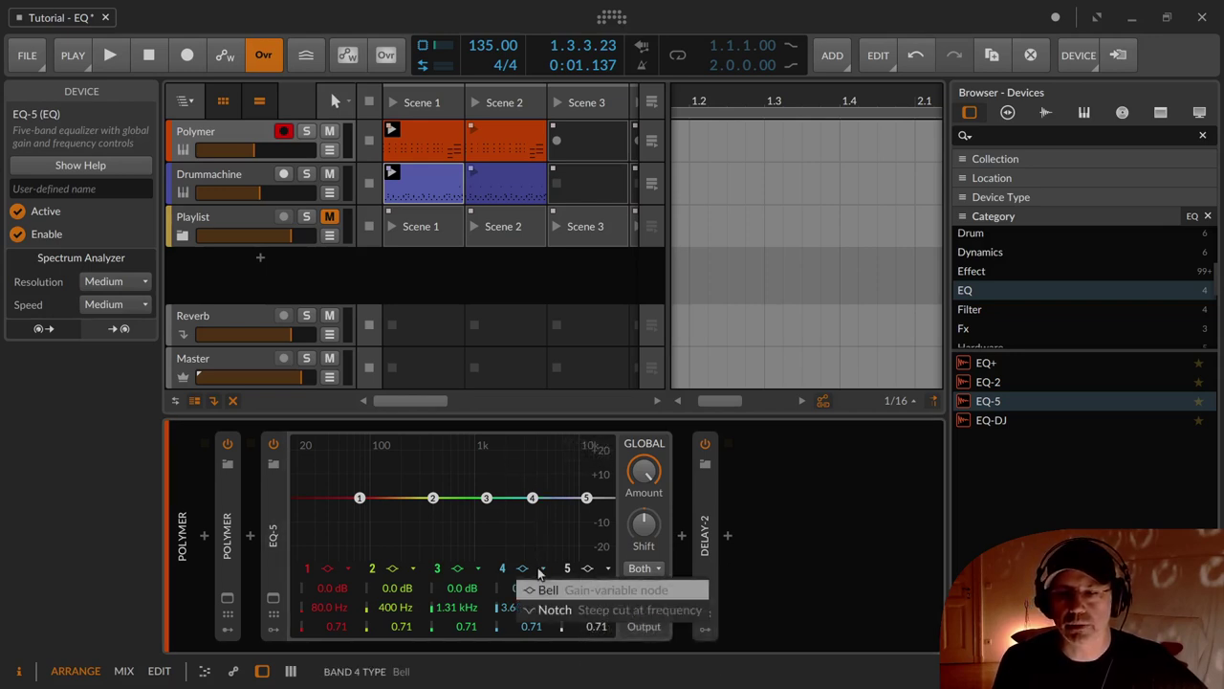
Step: Disable band 4 of the EQ-5 and enable it again
left_click(501, 569)
left_click(499, 569)
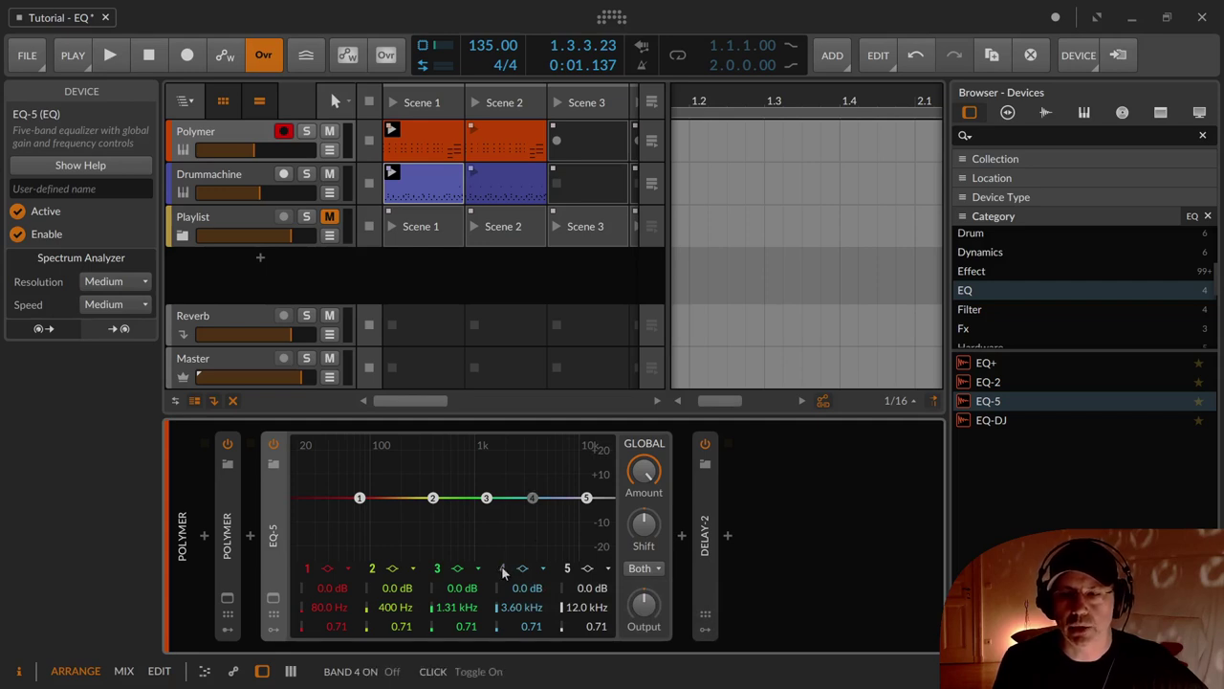
left_click(503, 571)
Step: Try band 4 at 4.13 kHz and -1.0 dB as a Notch, and restore it to its default Bell settings
mouse_move(532, 497)
left_mouse_down()
mouse_move(528, 456)
mouse_move(535, 553)
mouse_move(538, 499)
left_mouse_up()
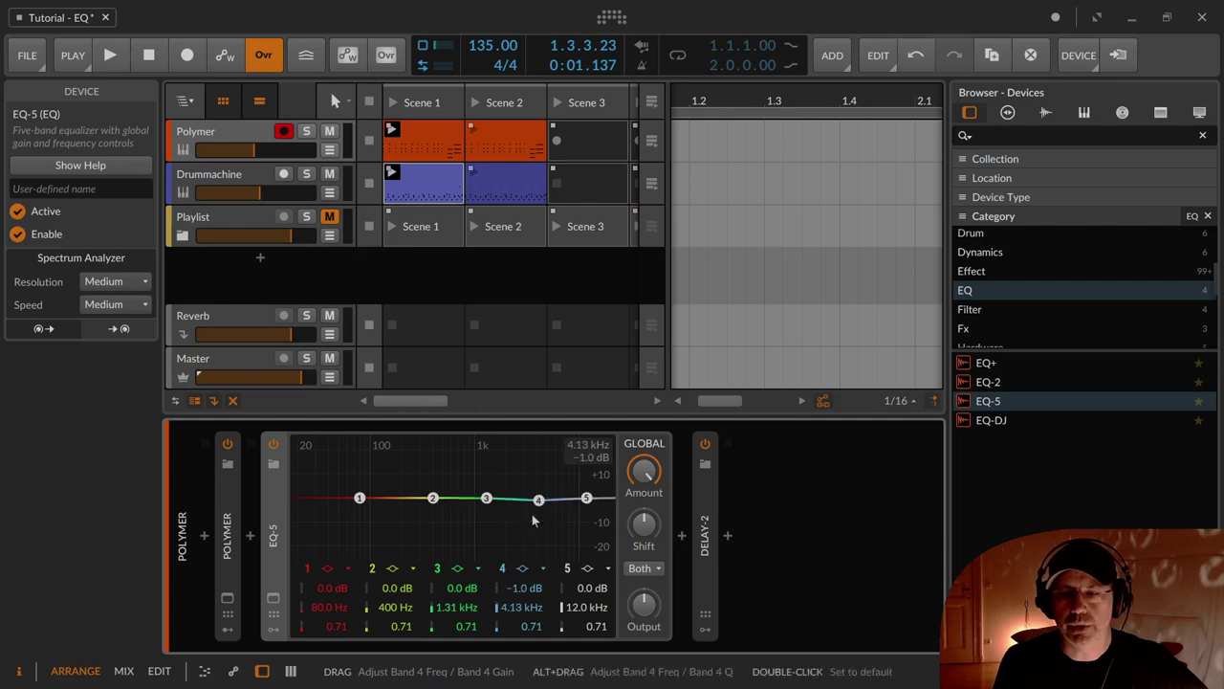
left_click(534, 577)
left_click(535, 602)
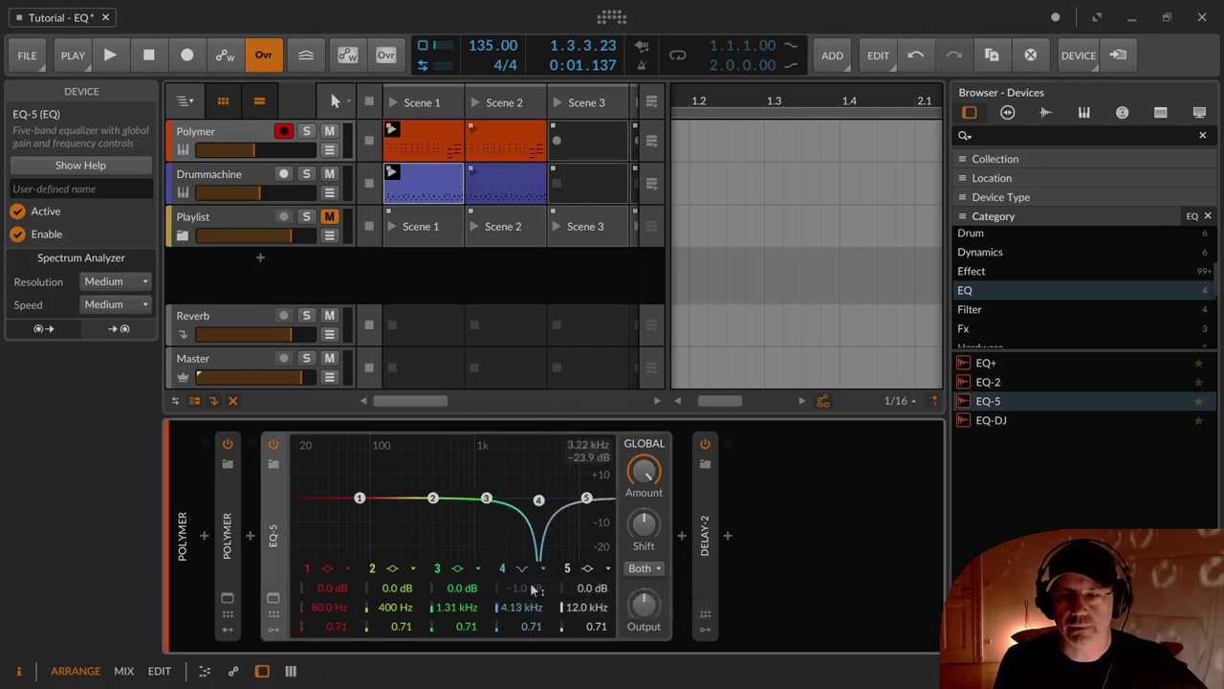
left_click(533, 570)
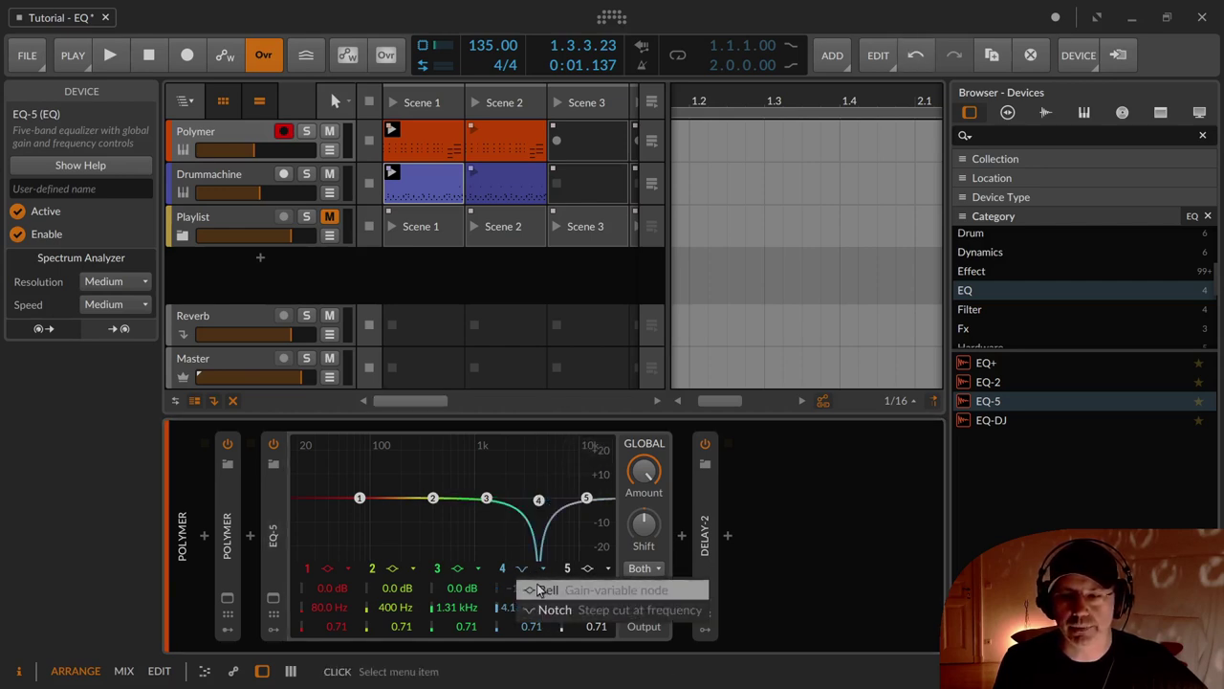
left_click(542, 589)
left_click_drag(541, 501, 539, 504)
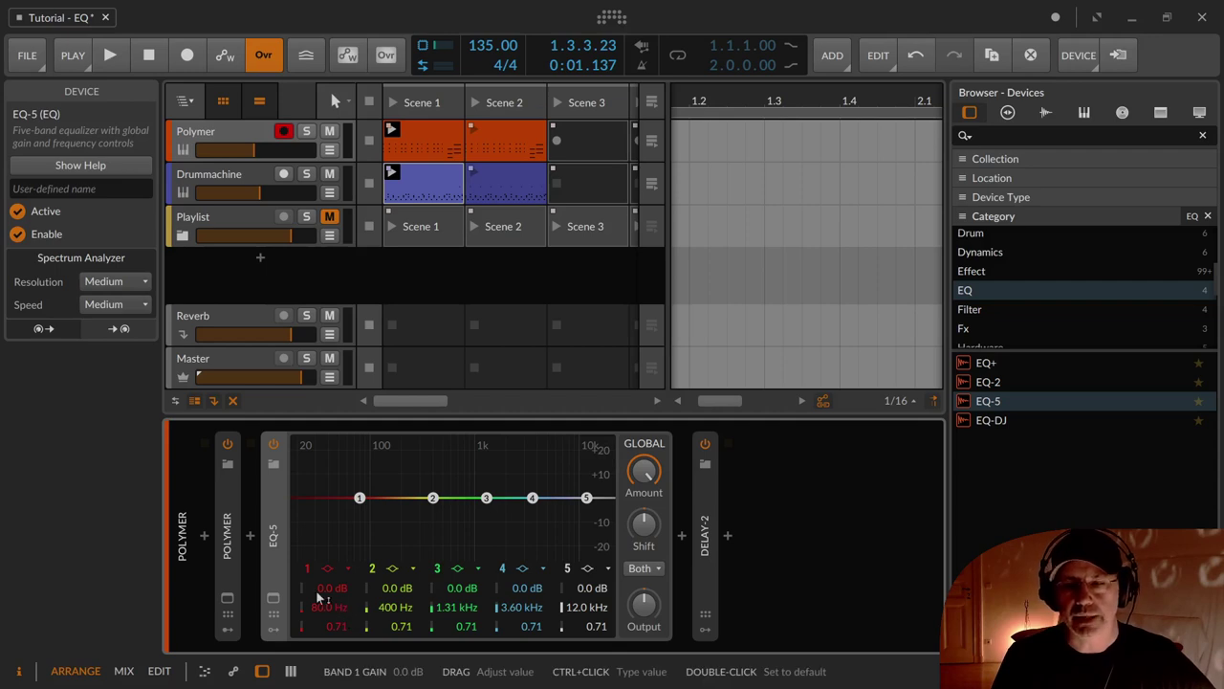
Step: Try a +3.3 dB boost at 73.8 Hz on band 1 and reset the band to its defaults
left_click_drag(320, 585, 338, 625)
double_click(338, 625)
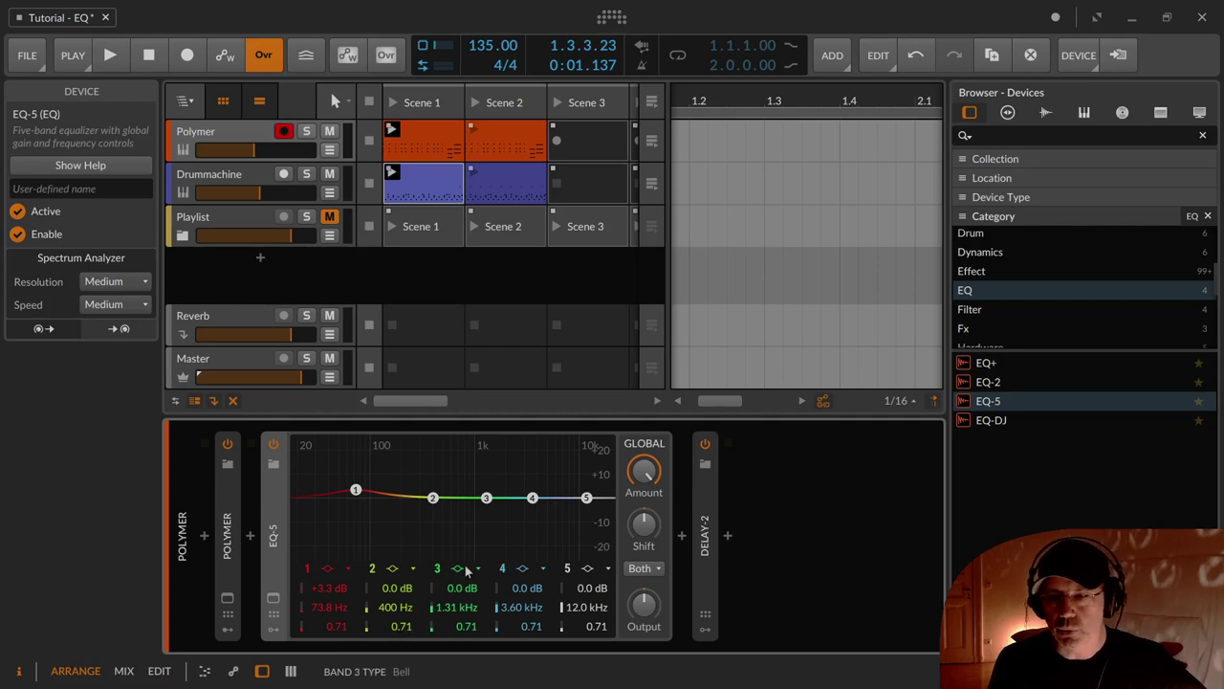
double_click(355, 490)
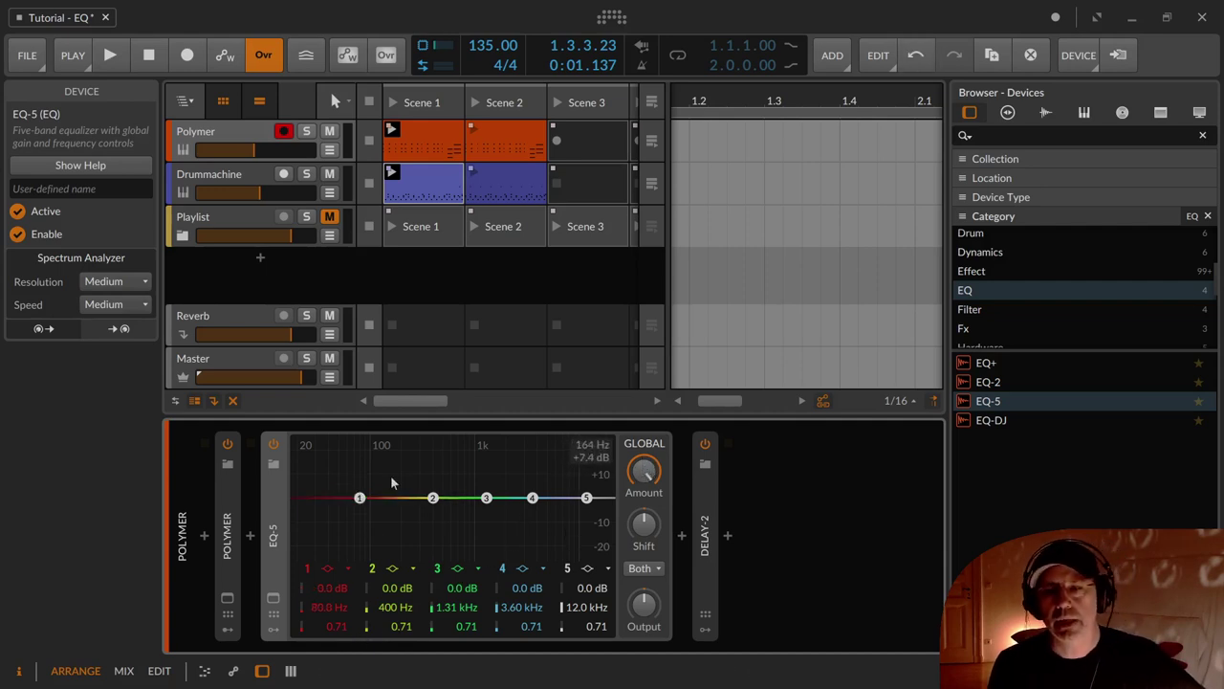
Step: Try band 2 at +14.0 dB and 411 Hz, then at -20.3 dB and 369 Hz with the global Amount at 0%
left_click_drag(443, 502, 440, 467)
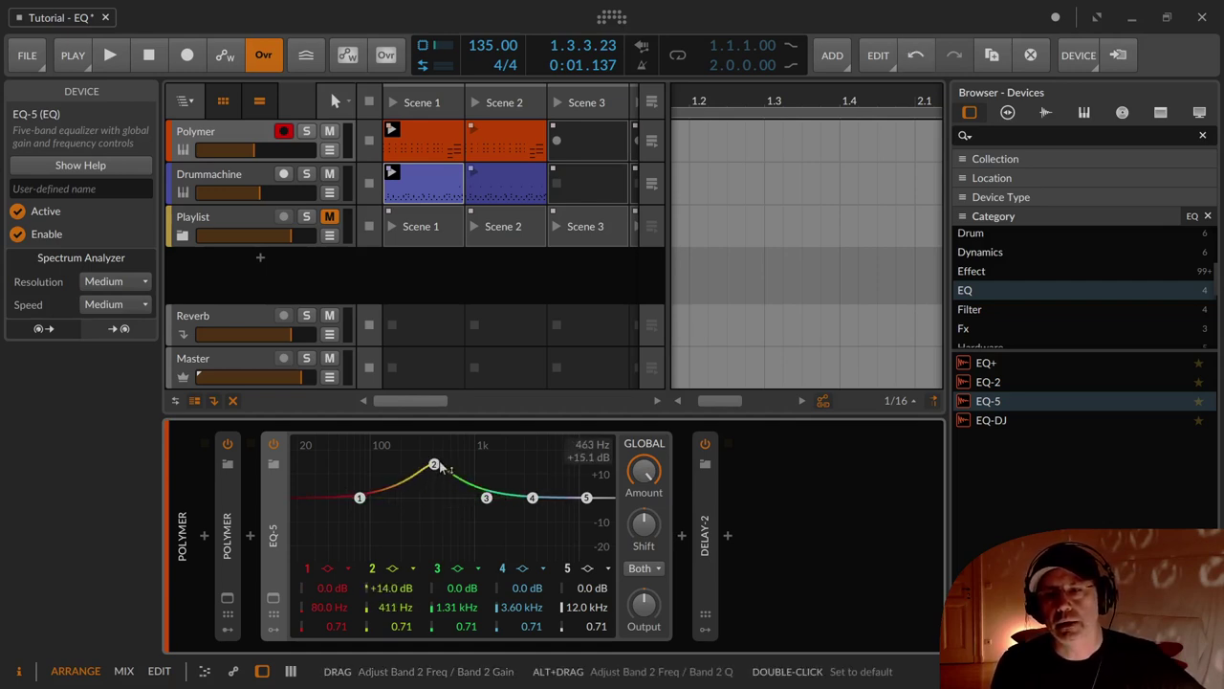
left_click_drag(434, 465, 432, 556)
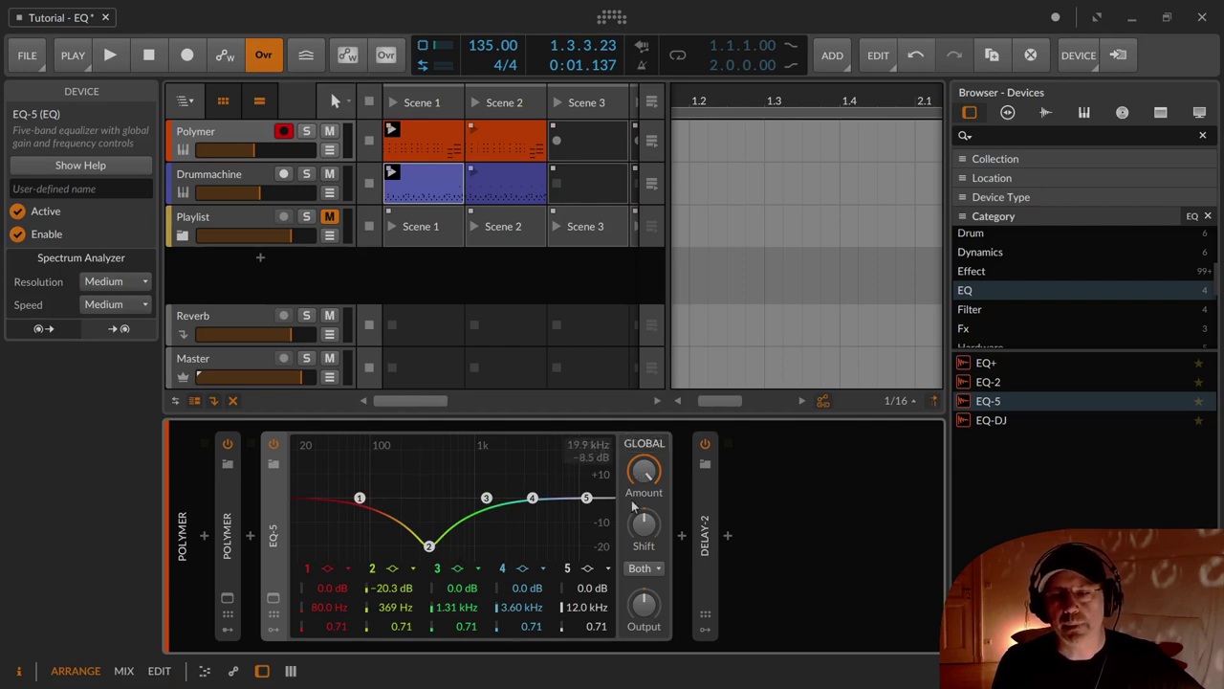
left_click_drag(644, 473, 643, 490)
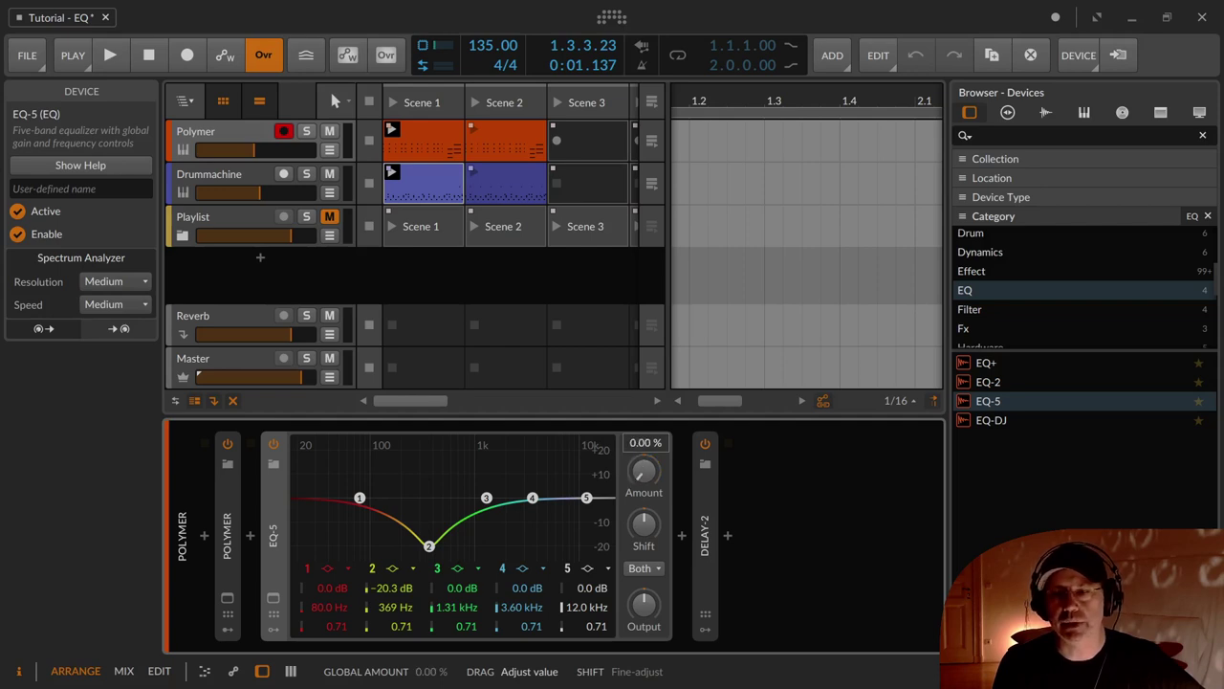
left_click_drag(644, 474, 644, 481)
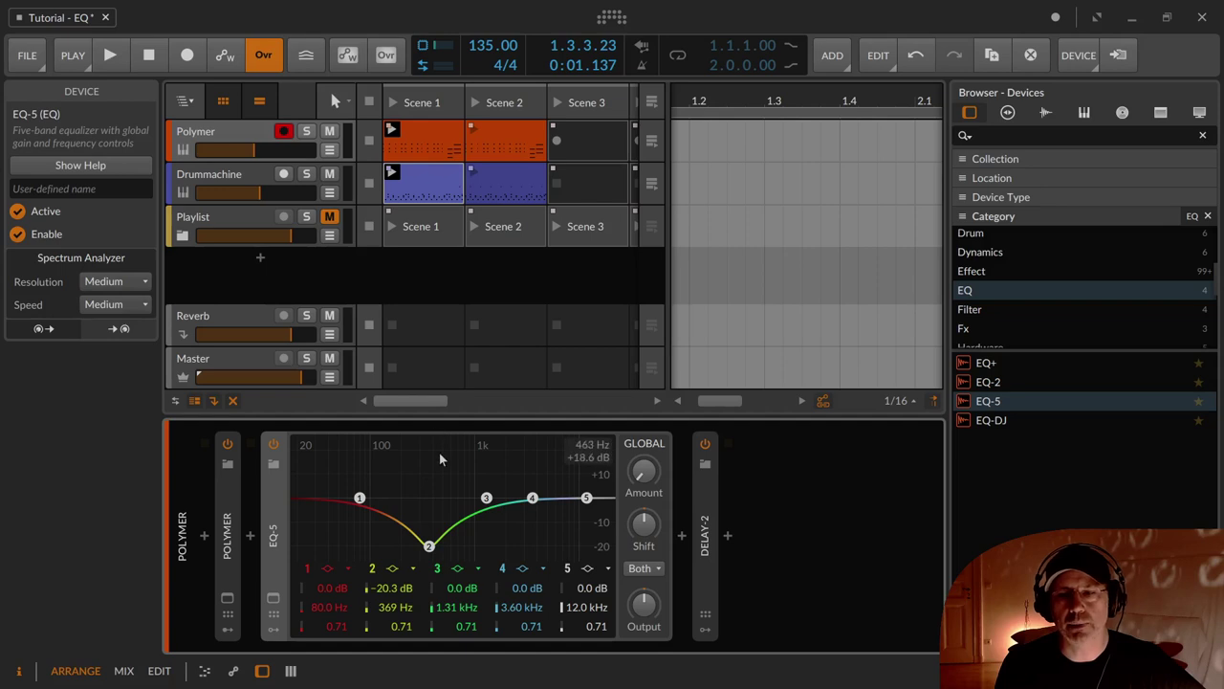
Step: Bypass the EQ-5 and enable it again, and reset band 2 to its defaults
left_click(273, 444)
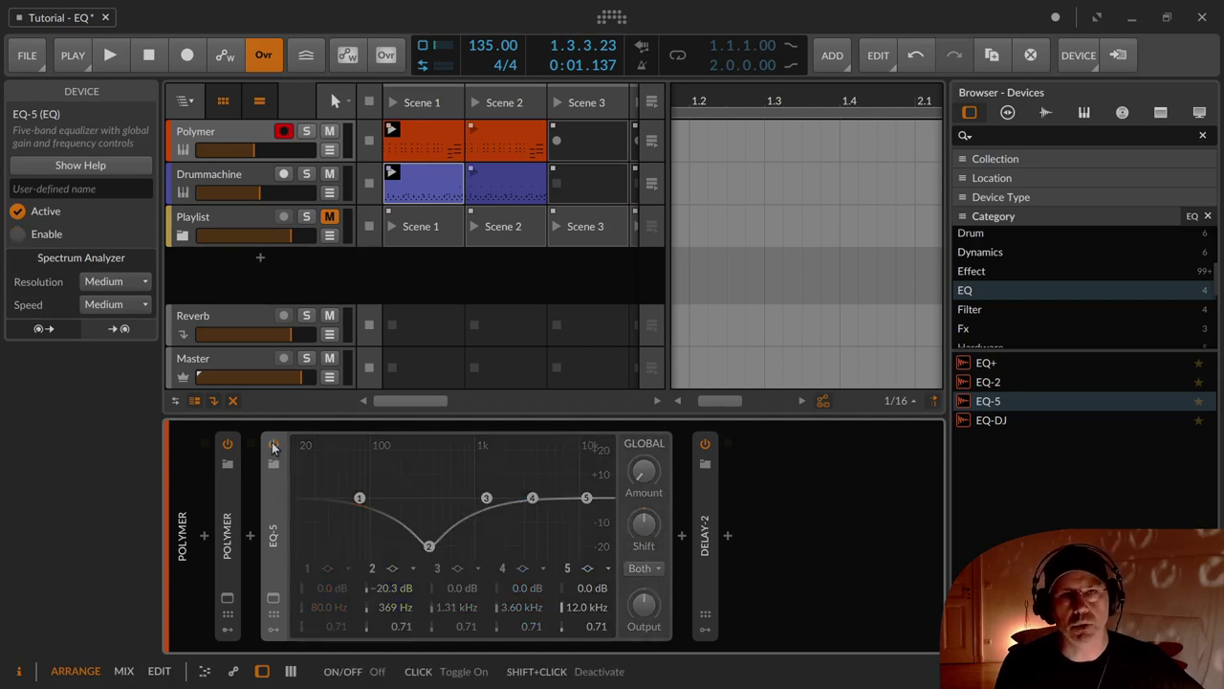
left_click(273, 446)
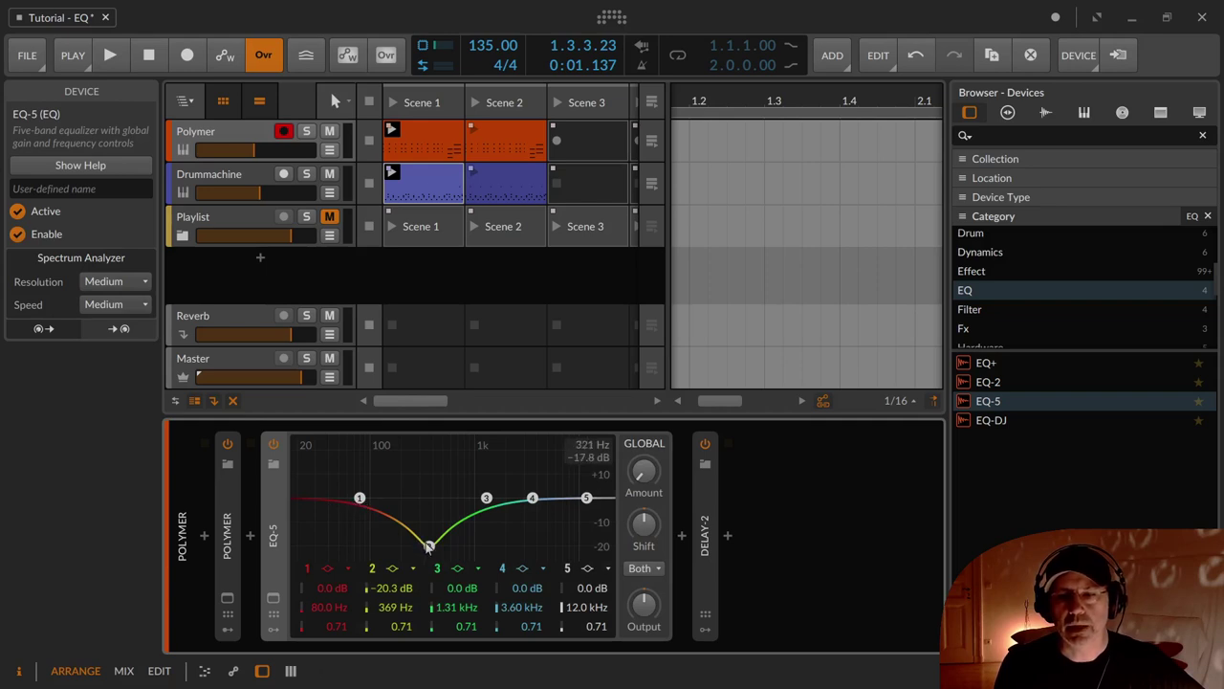
left_click_drag(429, 545, 427, 498)
double_click(428, 500)
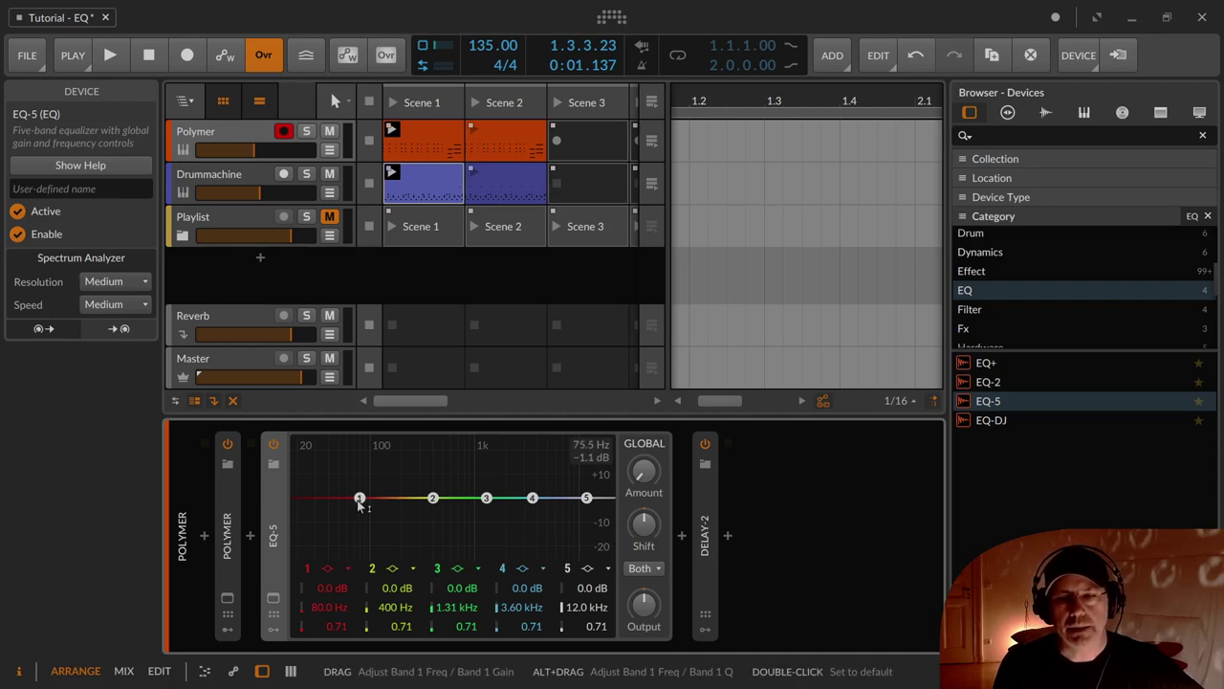
Step: Make band 1 of the EQ-5 a High-pass (2-pole) filter and restore the global Amount to its default
left_click(343, 564)
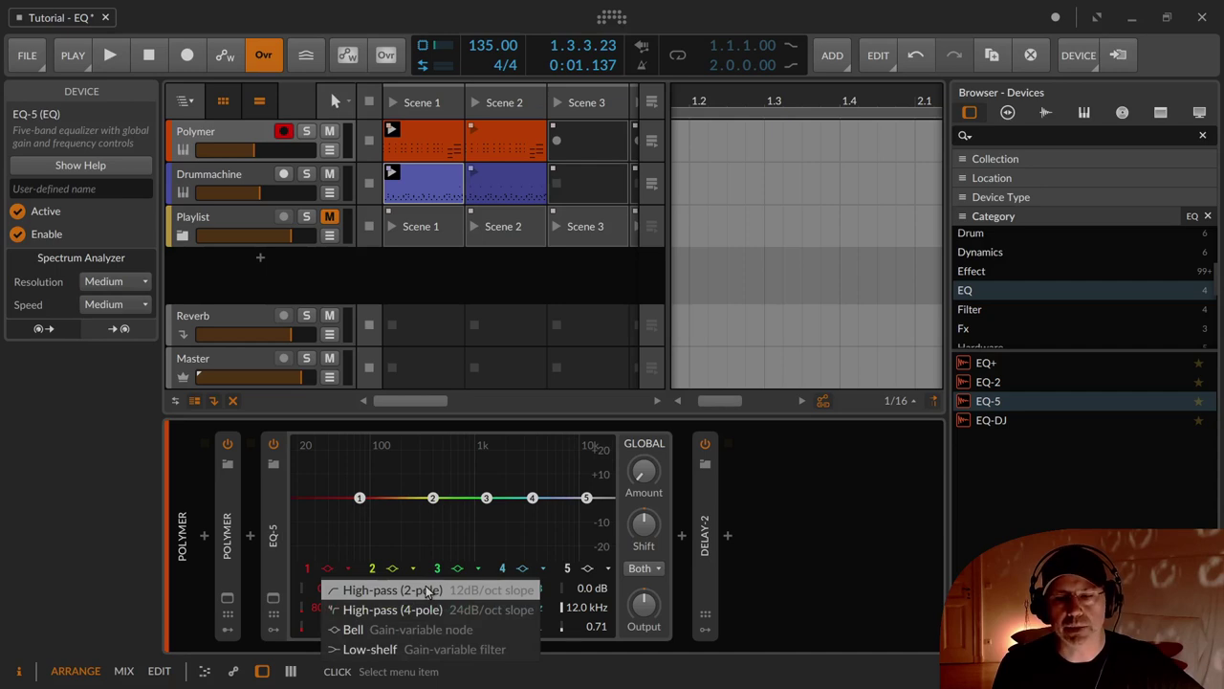
left_click(397, 516)
left_click(340, 561)
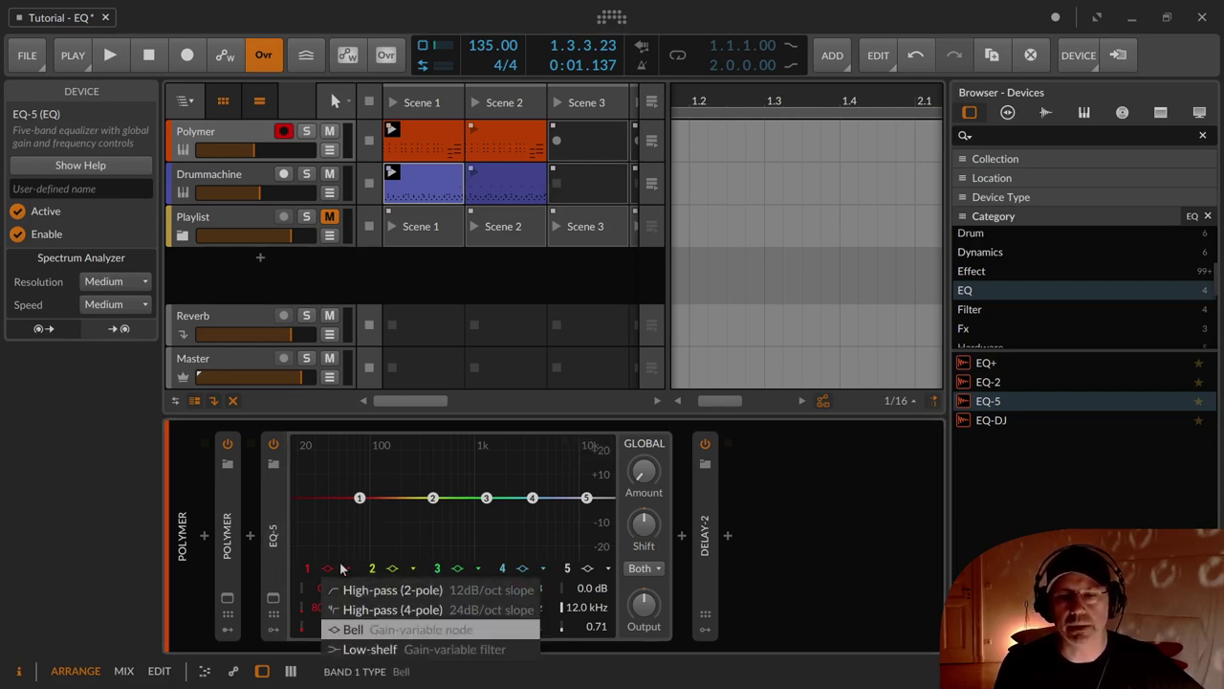
left_click(346, 585)
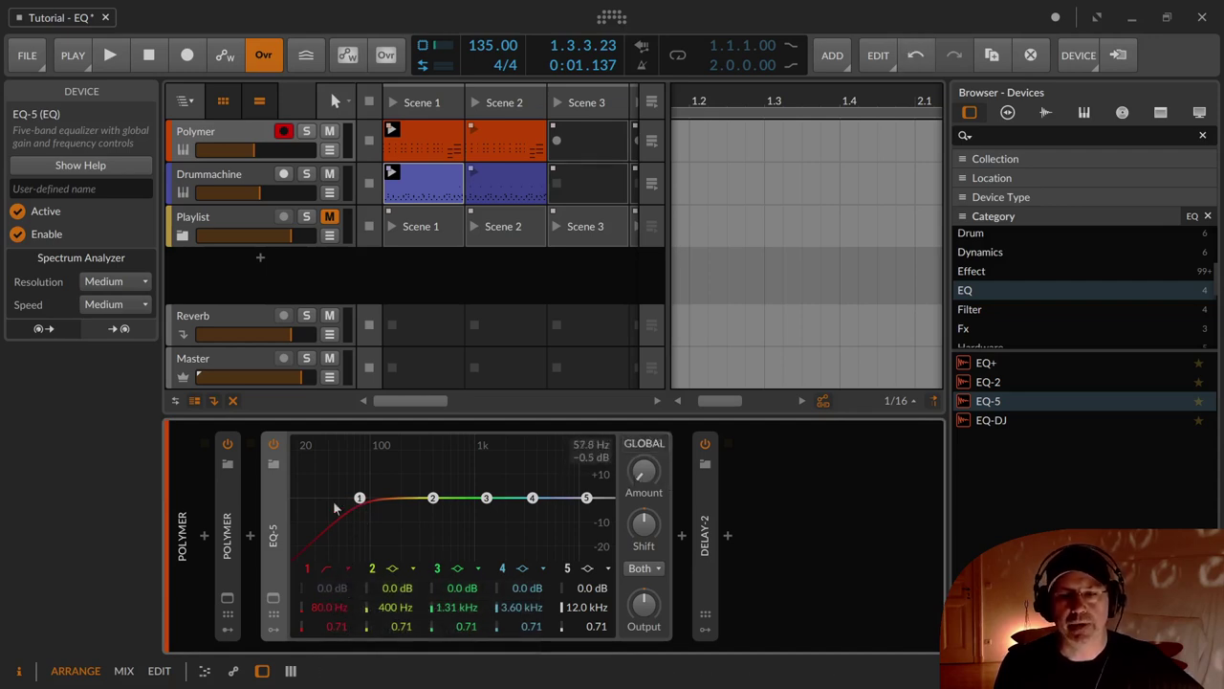
double_click(641, 473)
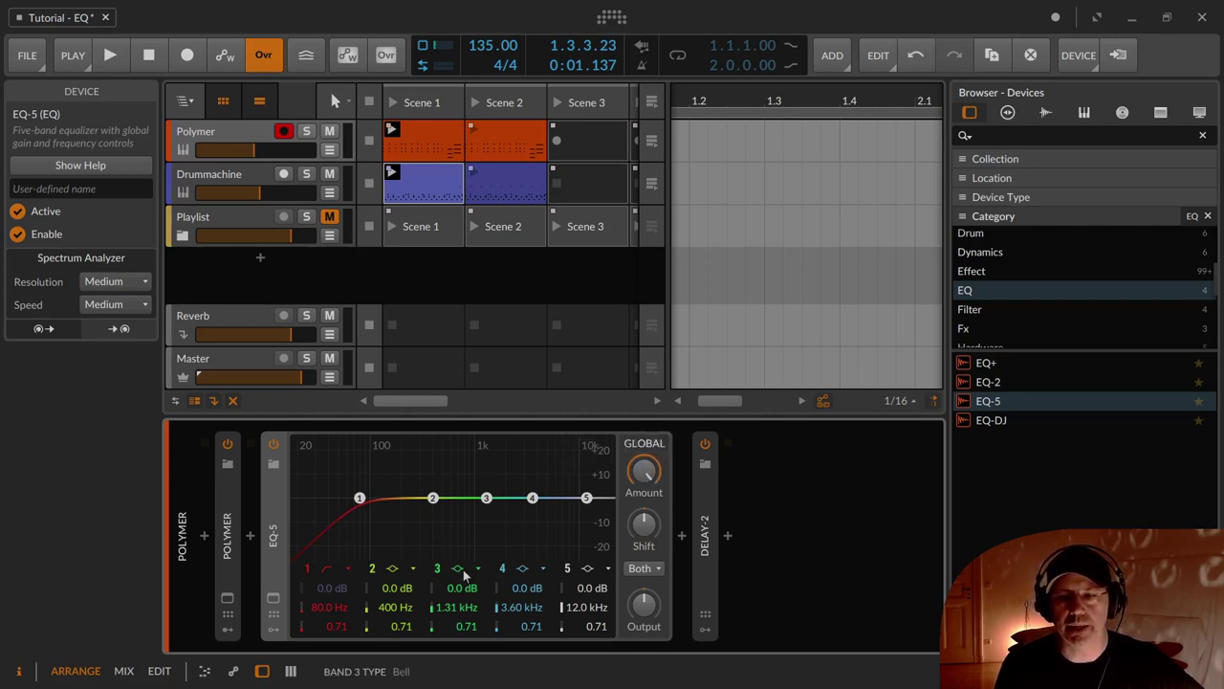
Step: Try band 2 at +22.7 dB and 384 Hz, band 3 at -24.0 dB and 1.60 kHz, with the global Shift at -17.67 st
left_click_drag(432, 498, 433, 442)
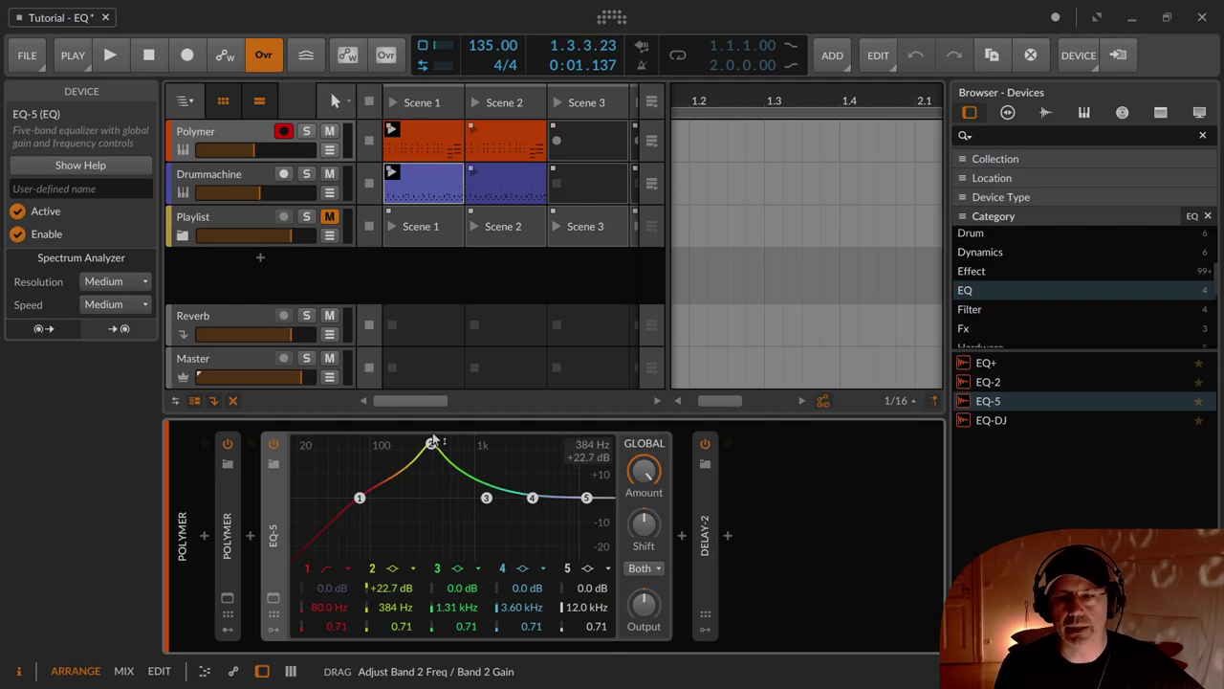
left_click_drag(491, 525, 495, 554)
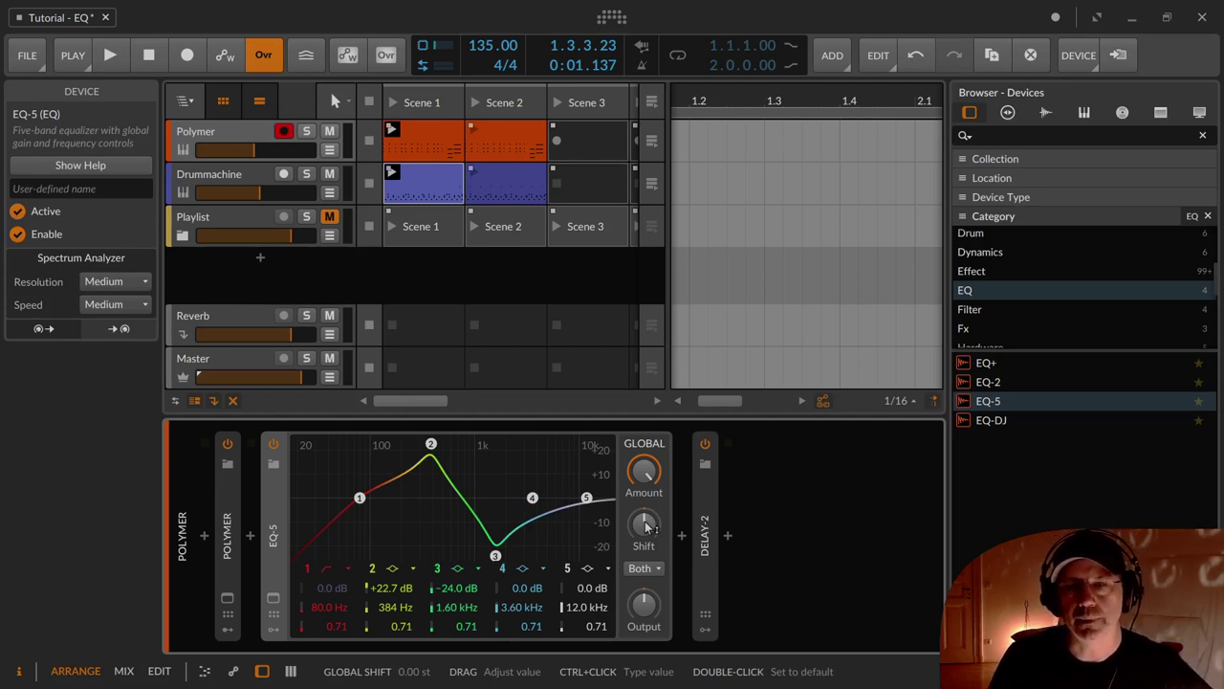
left_click_drag(646, 524, 645, 574)
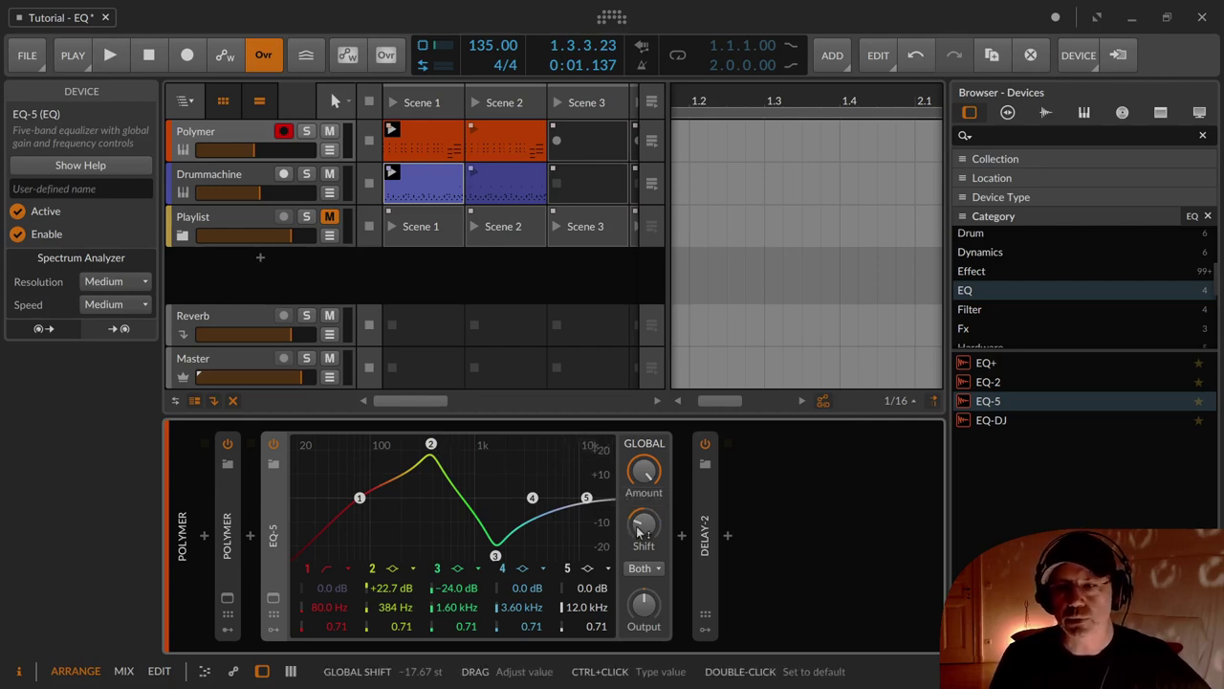
left_click_drag(643, 524, 644, 490)
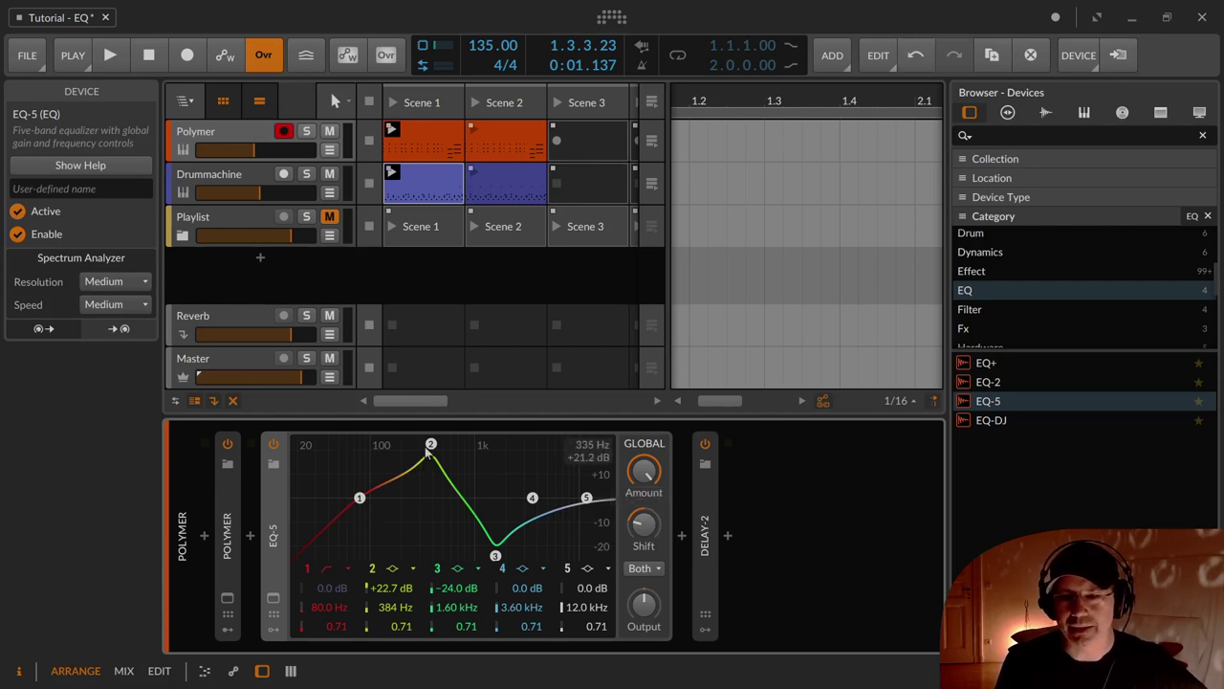
Step: Narrow band 2 to a -24.0 dB cut at 379 Hz with Q 10.60, and band 3 to -23.0 dB at 1.04 kHz with Q 25.83
left_click_drag(429, 454, 431, 449)
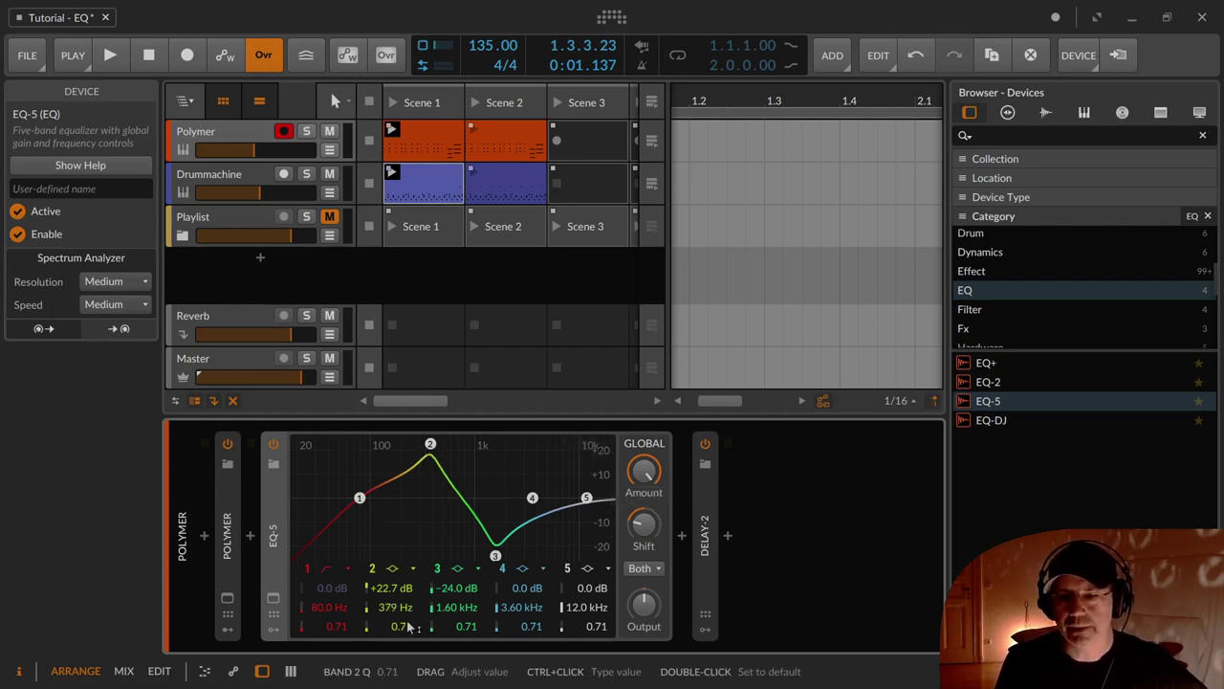
left_click_drag(426, 628, 476, 553)
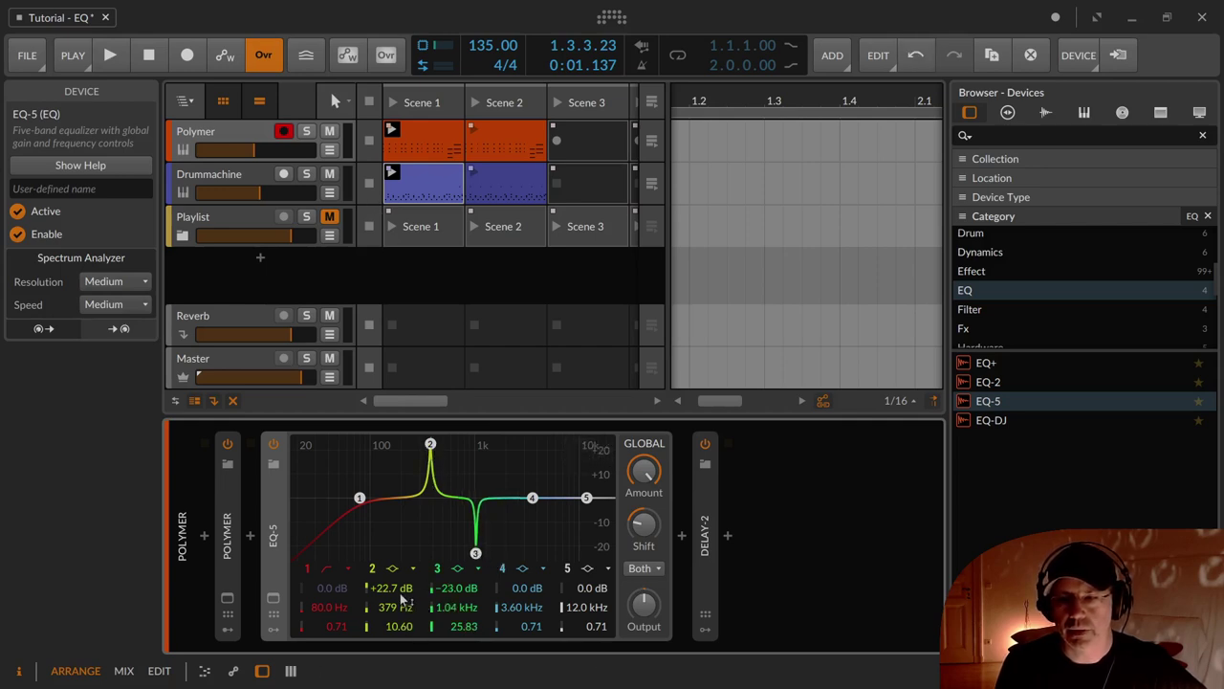
left_click_drag(400, 593, 400, 669)
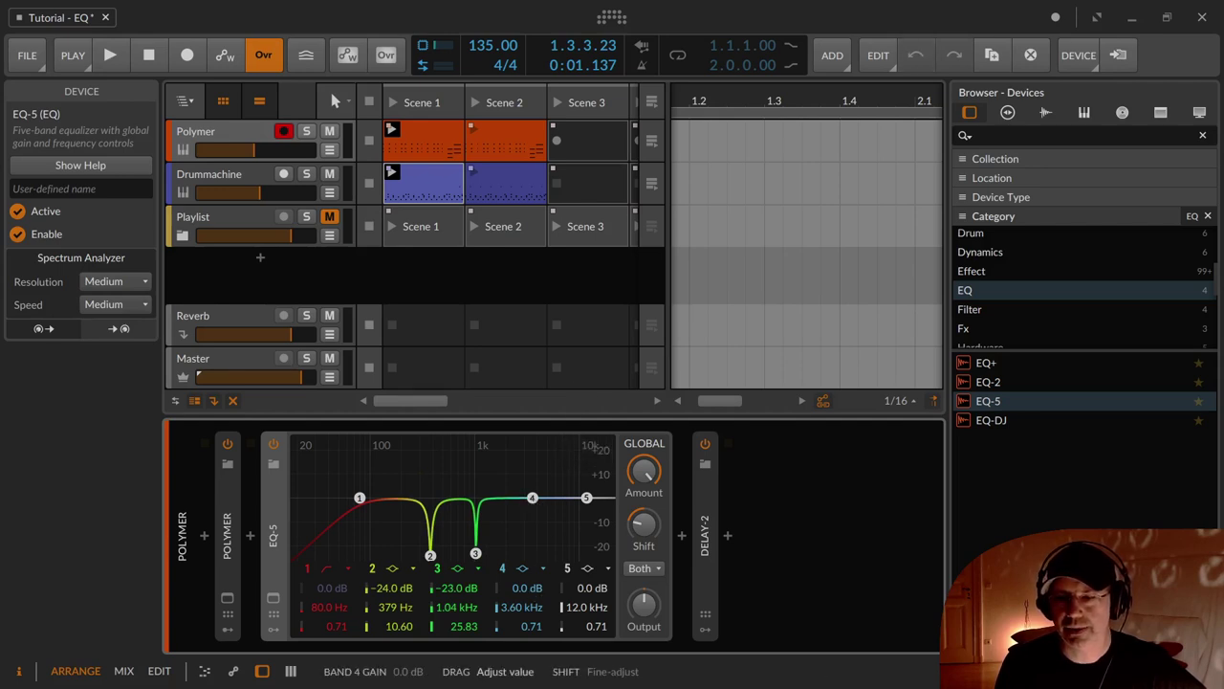
Step: Cut band 4 by -15.7 dB at 2.09 kHz with Q 14.68, and band 5 by -13.3 dB at 4.50 kHz with Q 10.67
left_click_drag(532, 499, 532, 514)
mouse_move(531, 590)
left_mouse_down()
mouse_move(532, 631)
mouse_move(532, 585)
mouse_move(509, 557)
mouse_move(525, 587)
left_mouse_up()
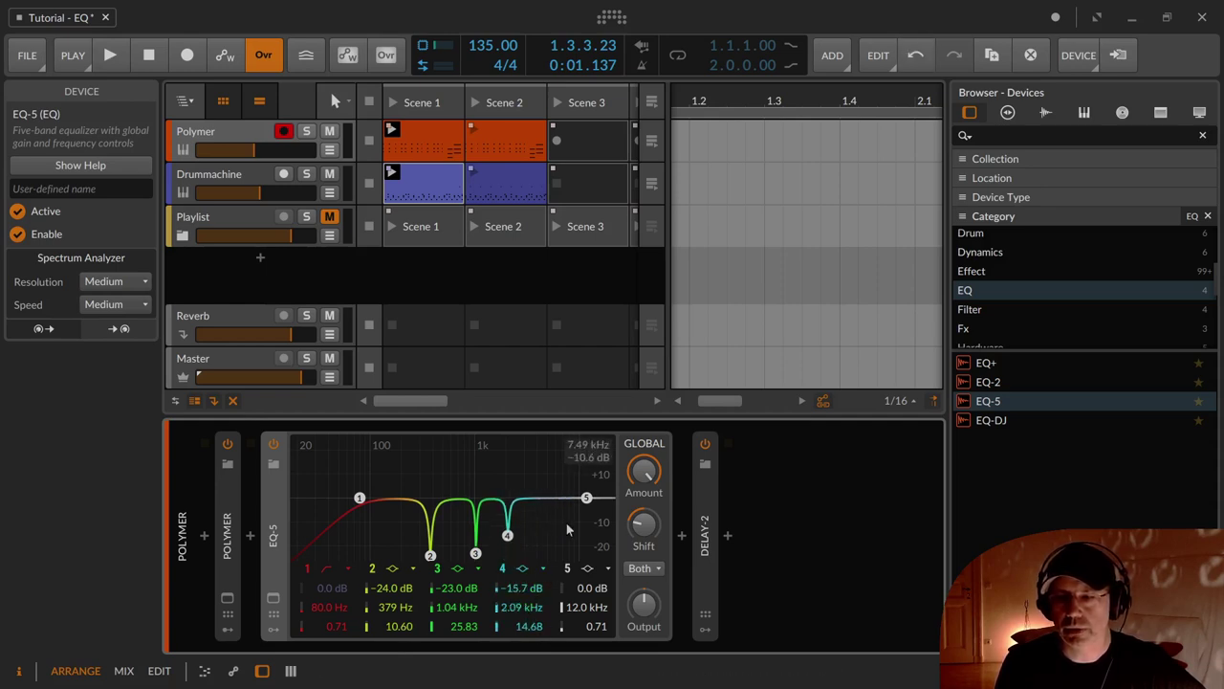
left_click_drag(587, 499, 552, 501)
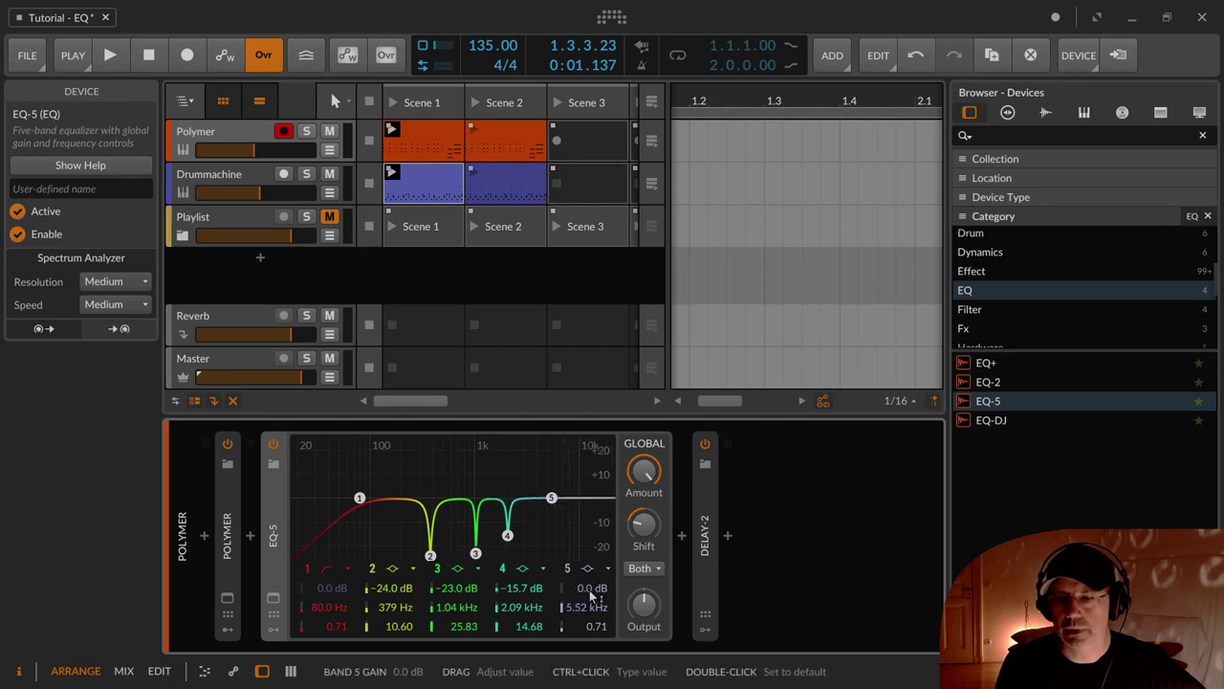
mouse_move(590, 627)
left_mouse_down()
mouse_move(587, 594)
mouse_move(598, 619)
left_mouse_up()
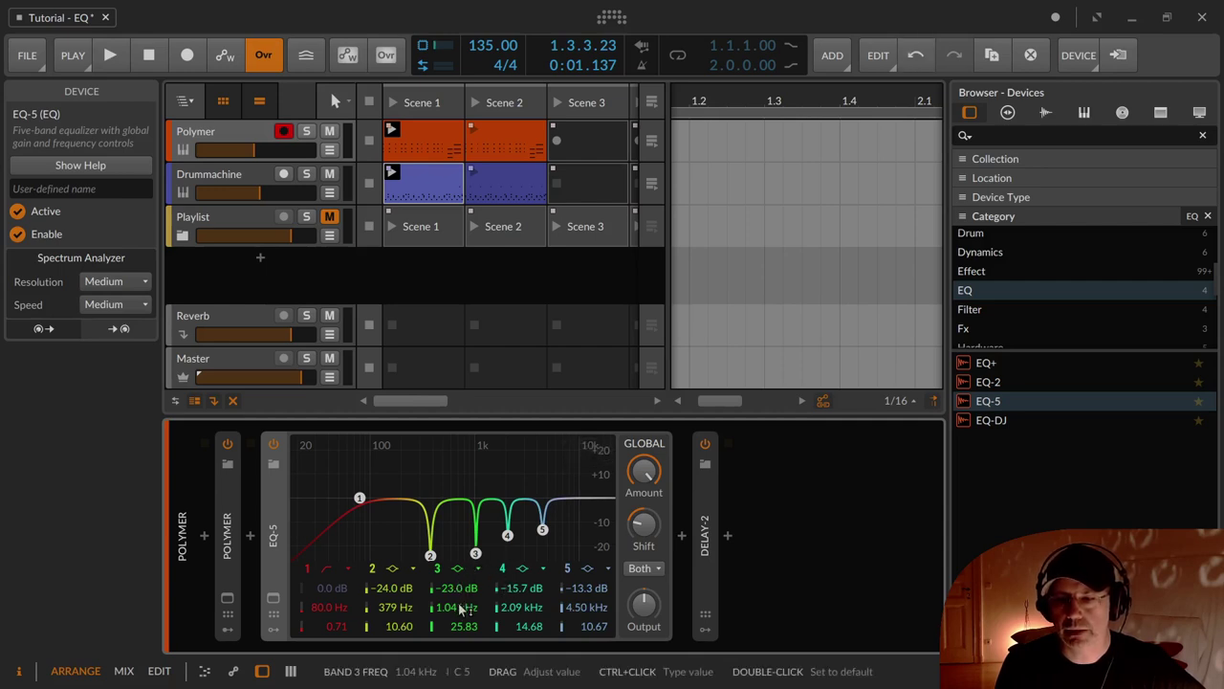
Step: Retune band 3 to 953 Hz and band 2 to 412 Hz, and set the global Shift to +5.93 st
left_click_drag(463, 608, 407, 606)
left_click_drag(641, 524, 641, 509)
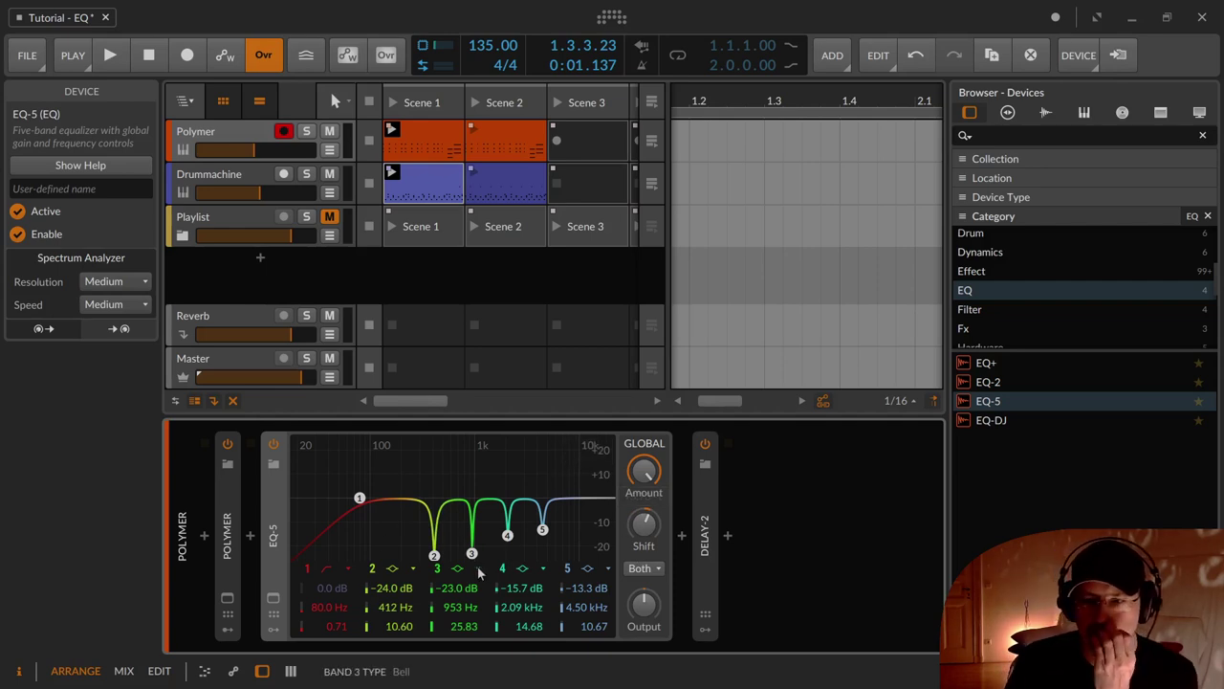
Step: Examine the spectrum display options of the EQ-5
left_click(643, 570)
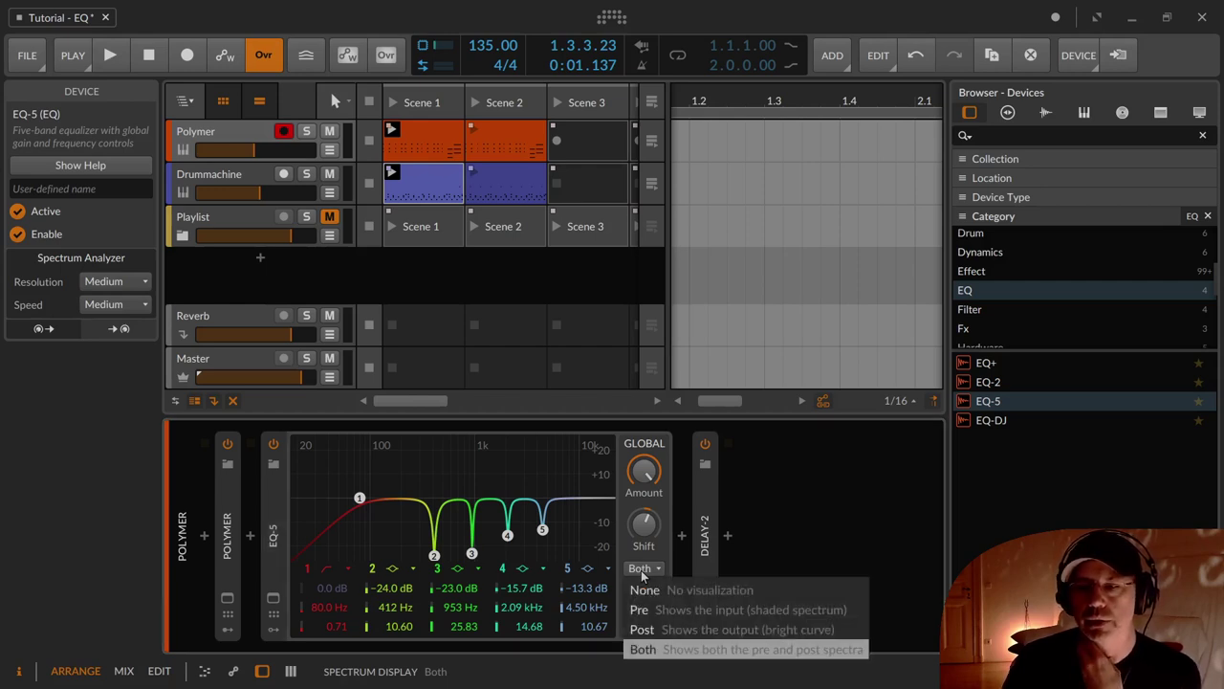
left_click(640, 571)
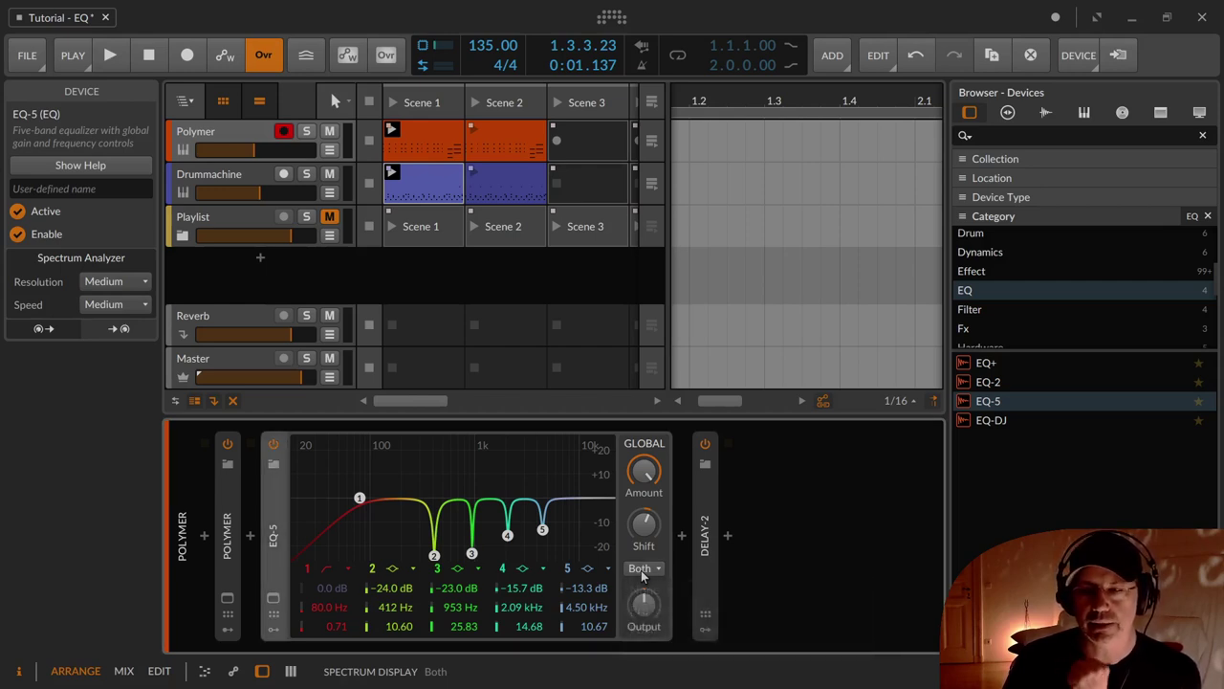
left_click(641, 569)
left_click(641, 570)
left_click(641, 569)
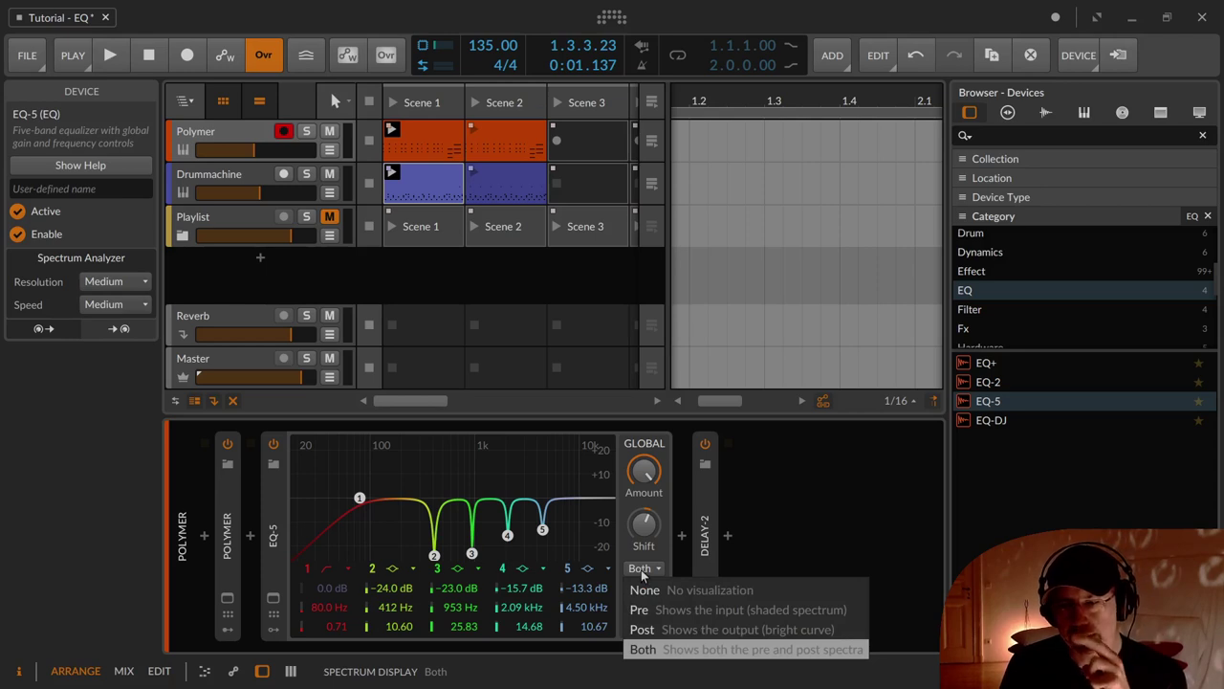
Step: Play the project, solo the Polymer track to hear its EQ alone, and stop playback
key("space")
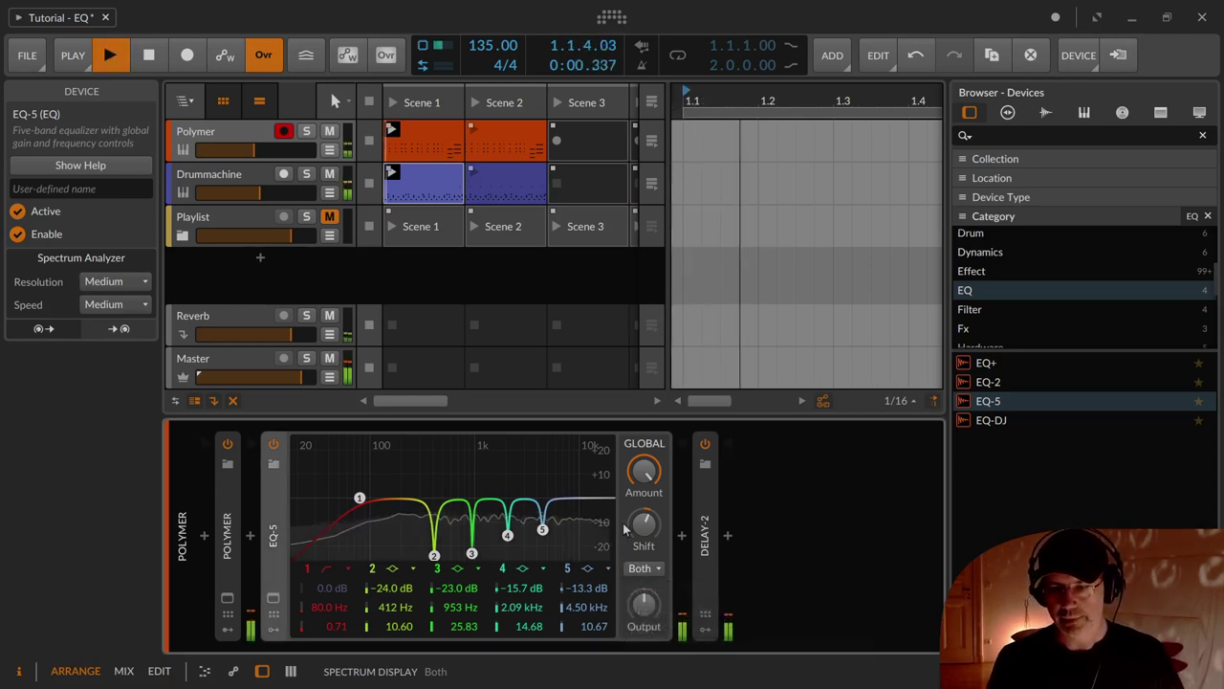
left_click(306, 131)
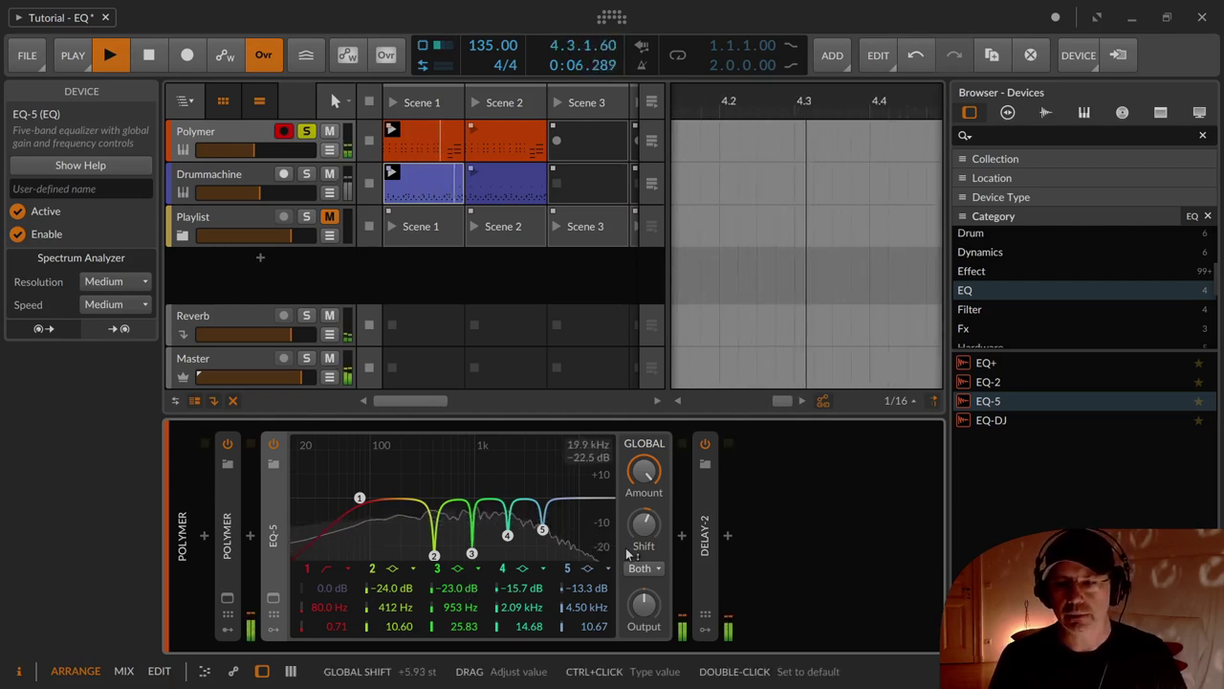
key("space")
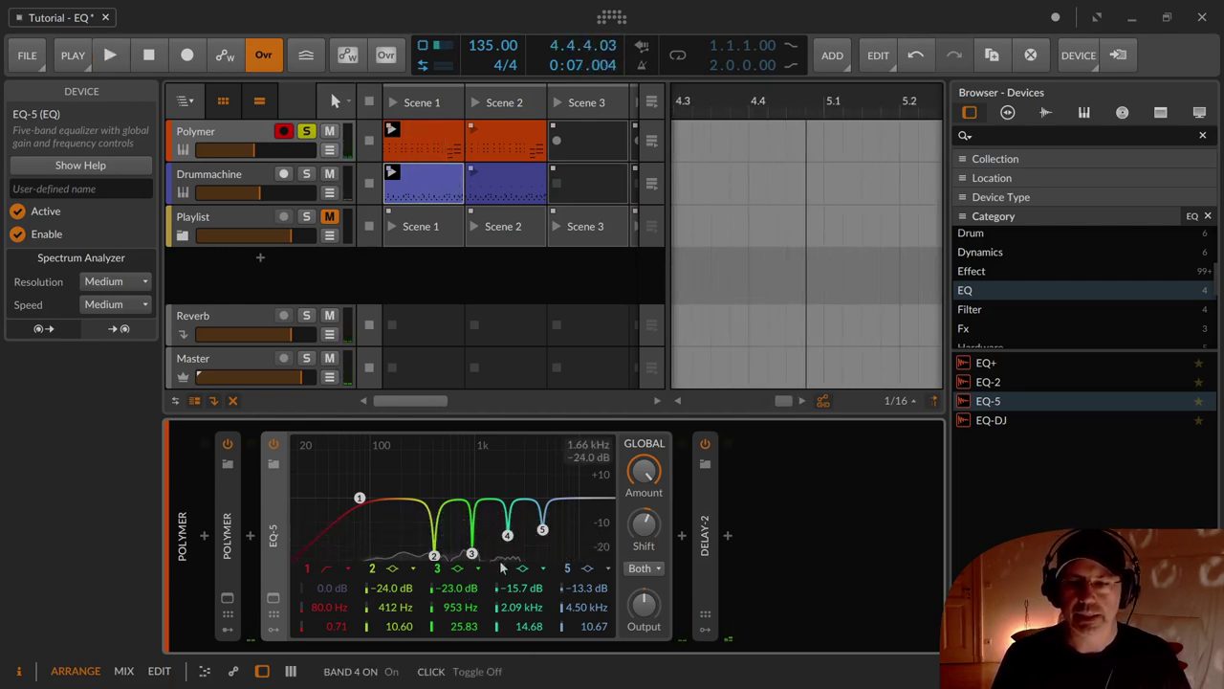
Step: Compare the None, Pre and Post spectrum displays of the EQ-5 during playback, and set the display back to Both
left_click(649, 571)
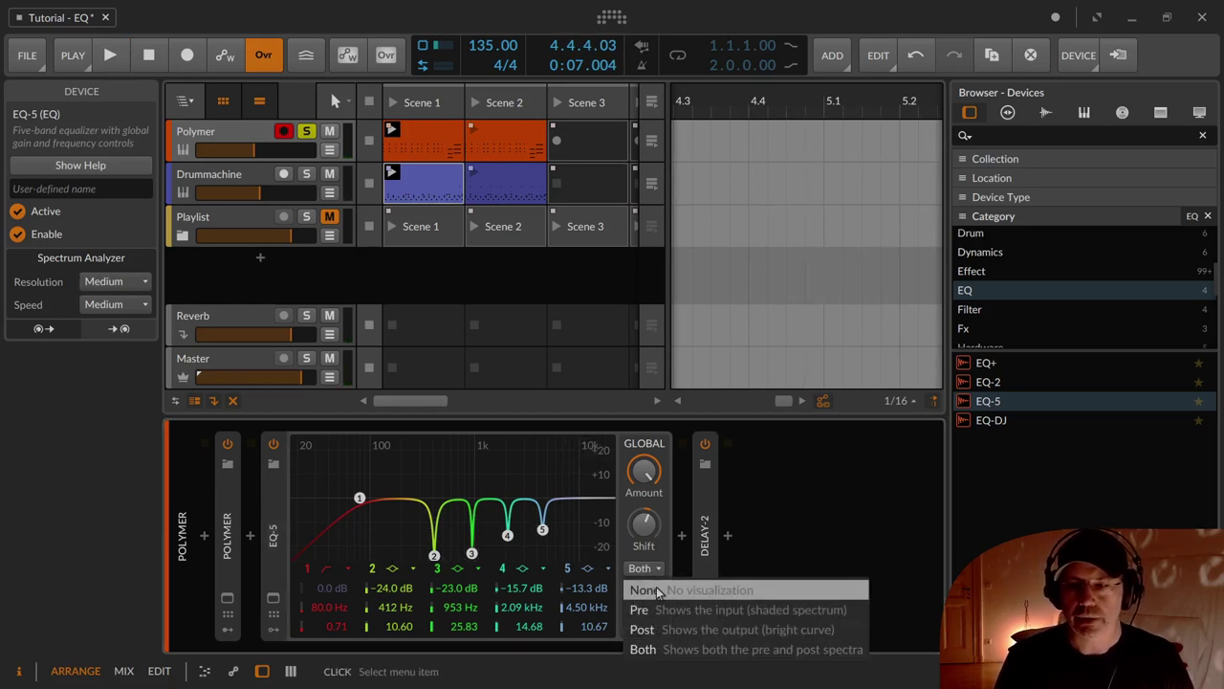
left_click(659, 594)
key("space")
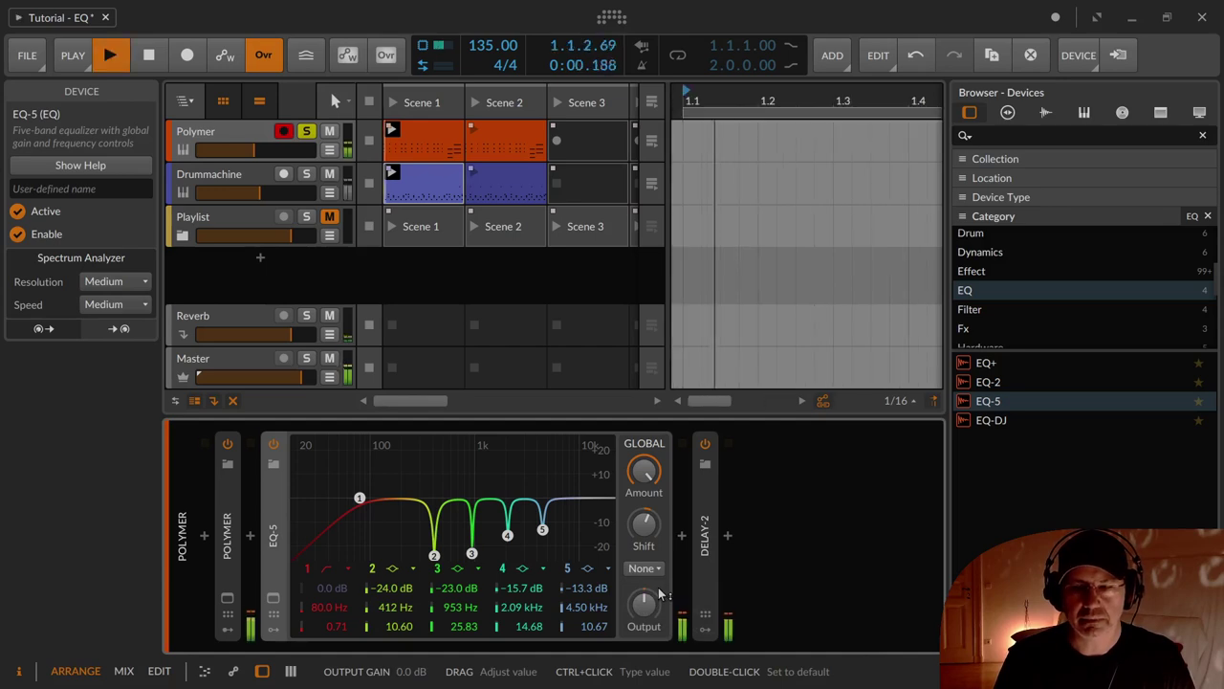
left_click(644, 568)
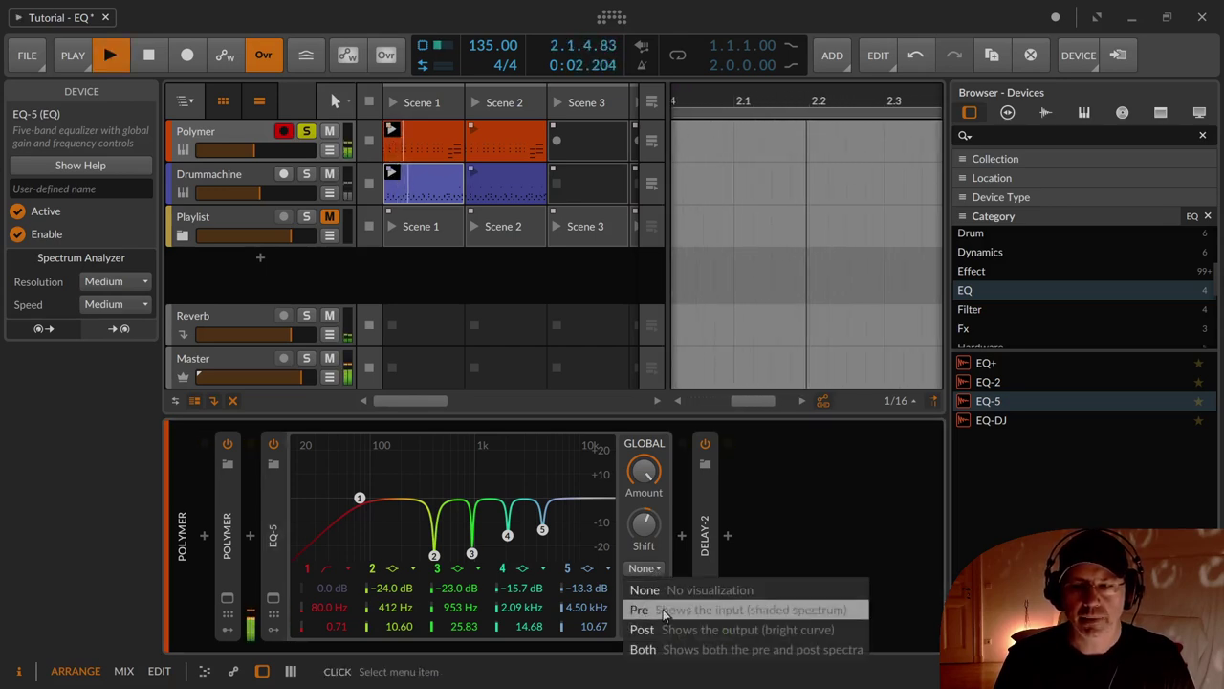
left_click(663, 612)
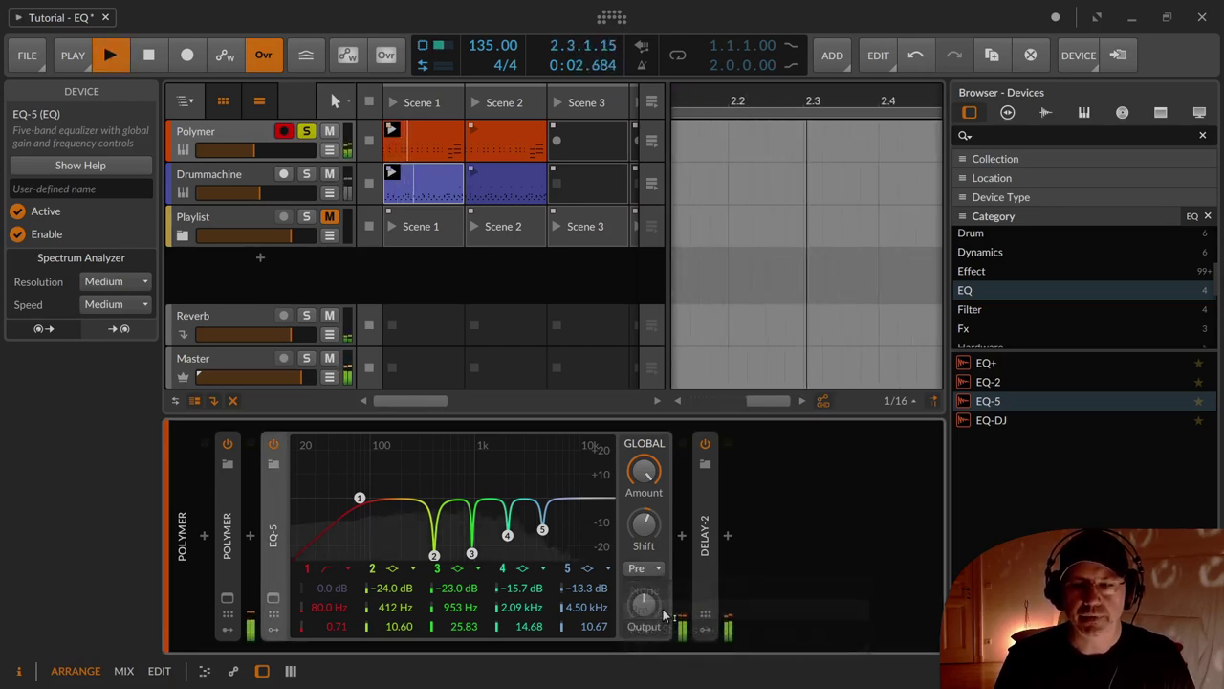
left_click(644, 568)
left_click(653, 628)
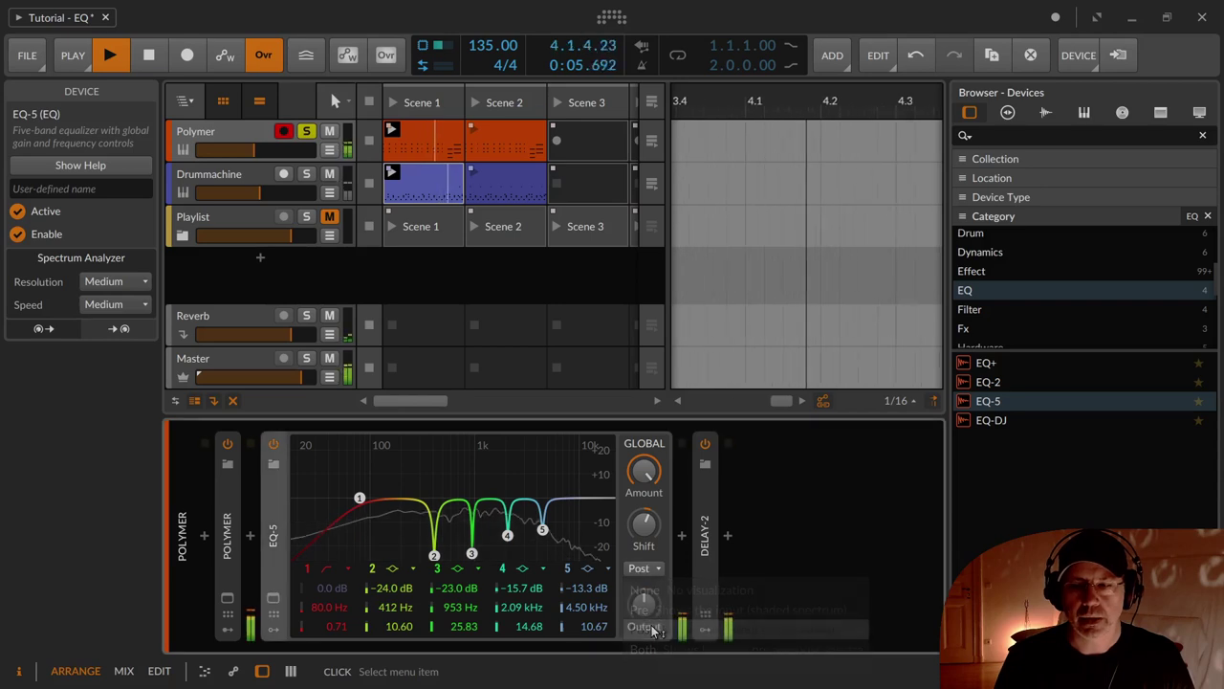
left_click(639, 568)
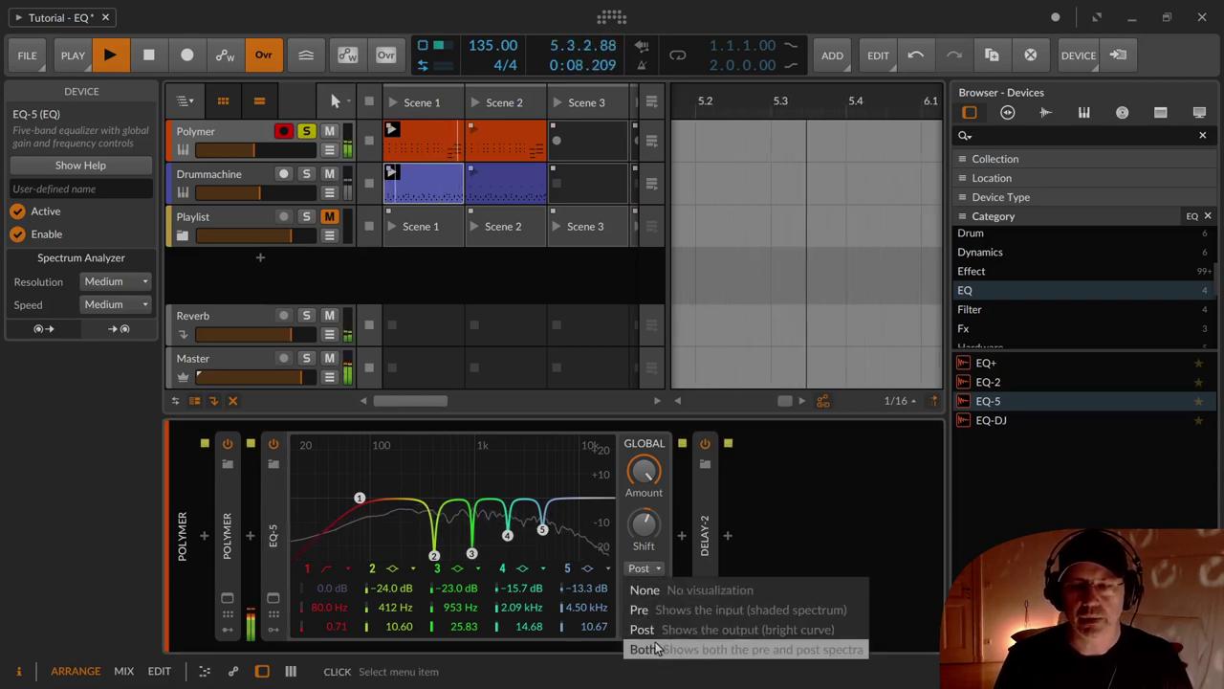
left_click(643, 648)
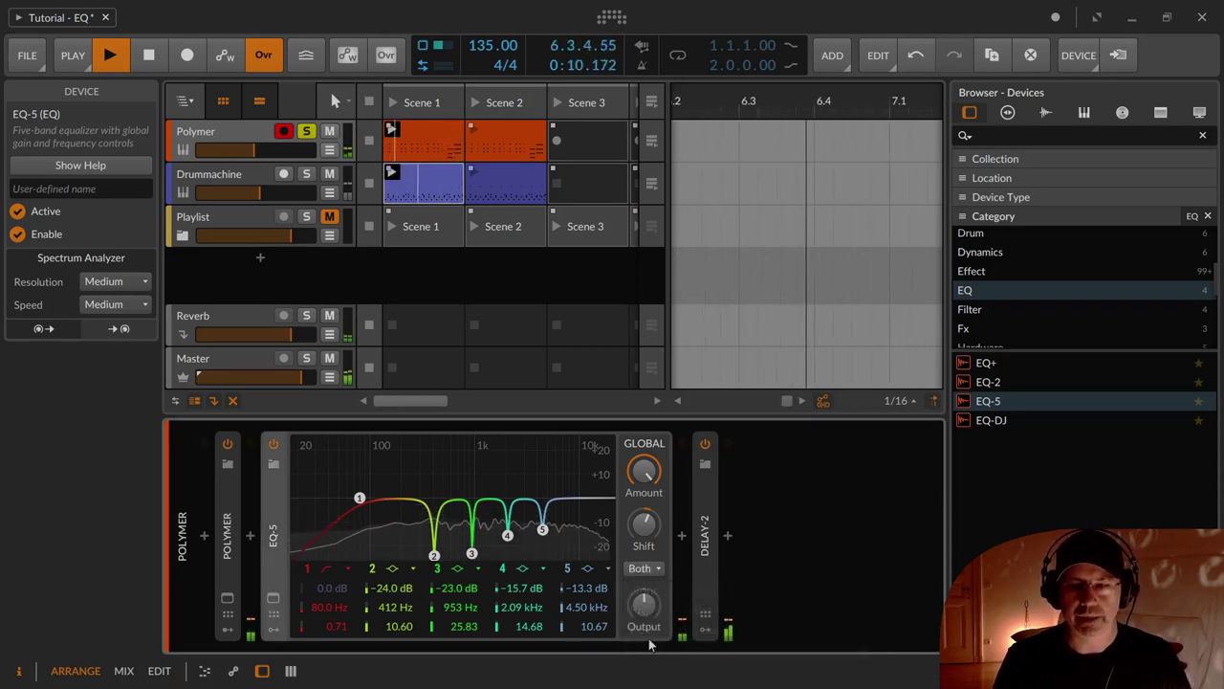
Step: Raise the EQ-5's global Shift during playback, replay the project, and bring the Shift down to +2.00 st
mouse_move(644, 523)
left_mouse_down()
mouse_move(644, 575)
mouse_move(644, 511)
left_mouse_up()
key("space")
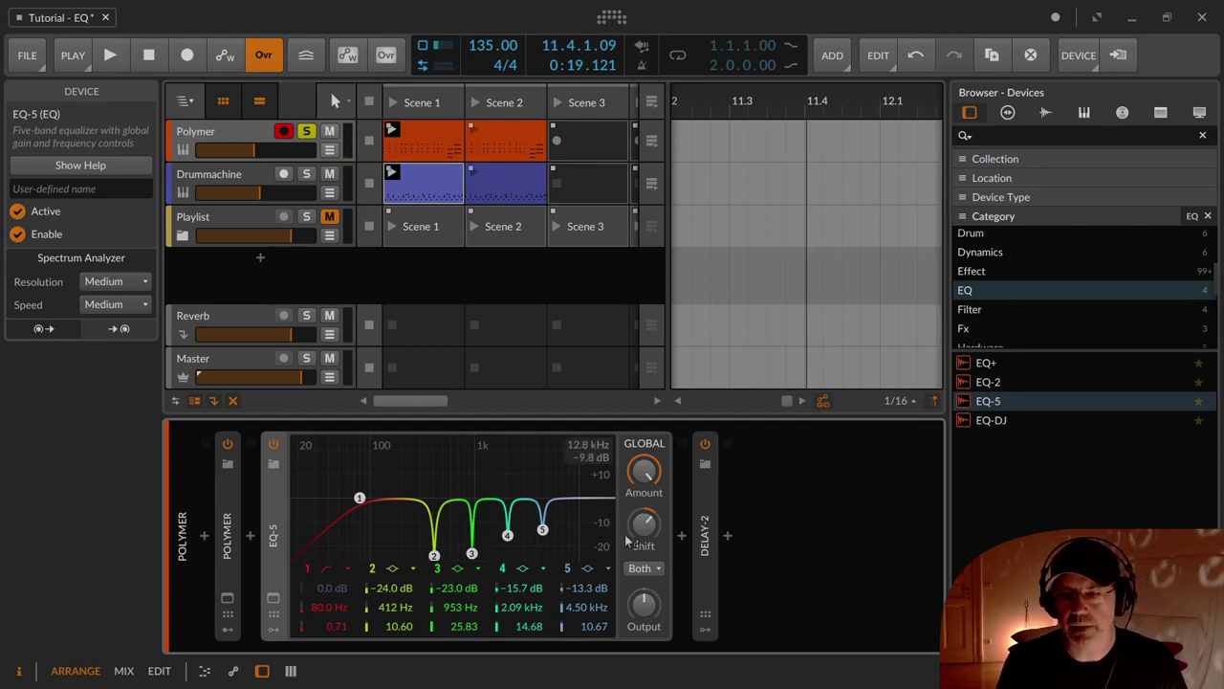
key("space")
left_click_drag(643, 524, 646, 534)
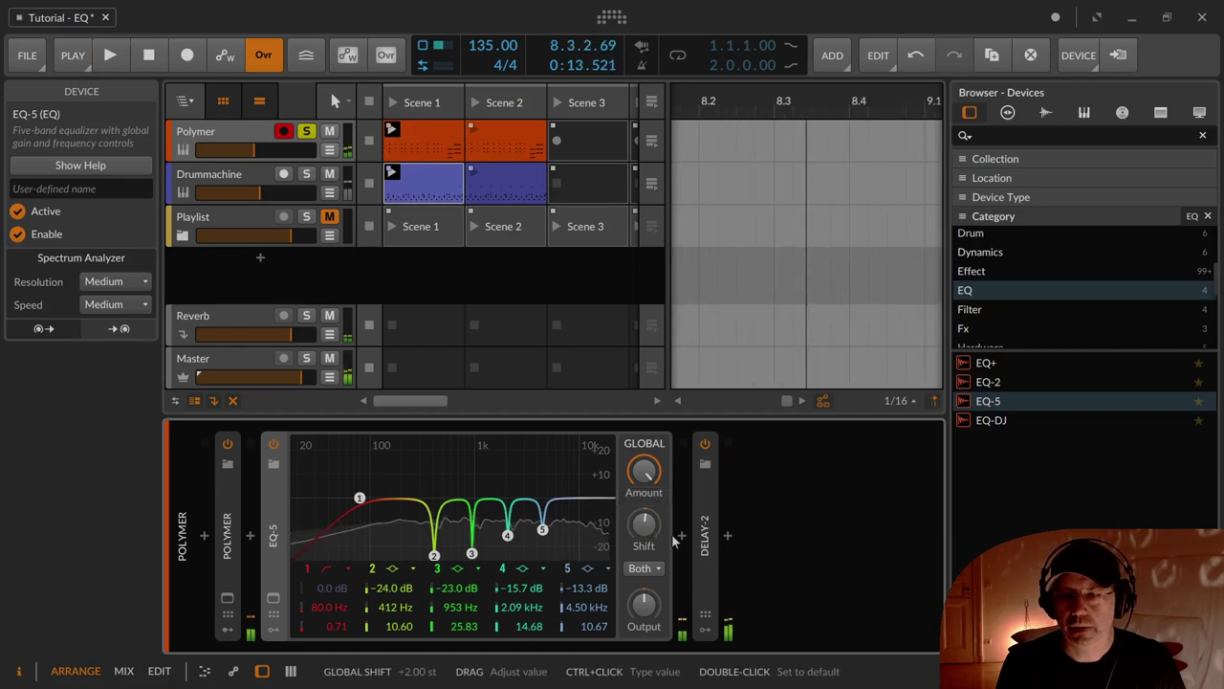
Step: Insert a Spectrum device between the EQ-5 and Delay-2, and play the project to watch its spectrum
left_click(676, 540)
type("sp")
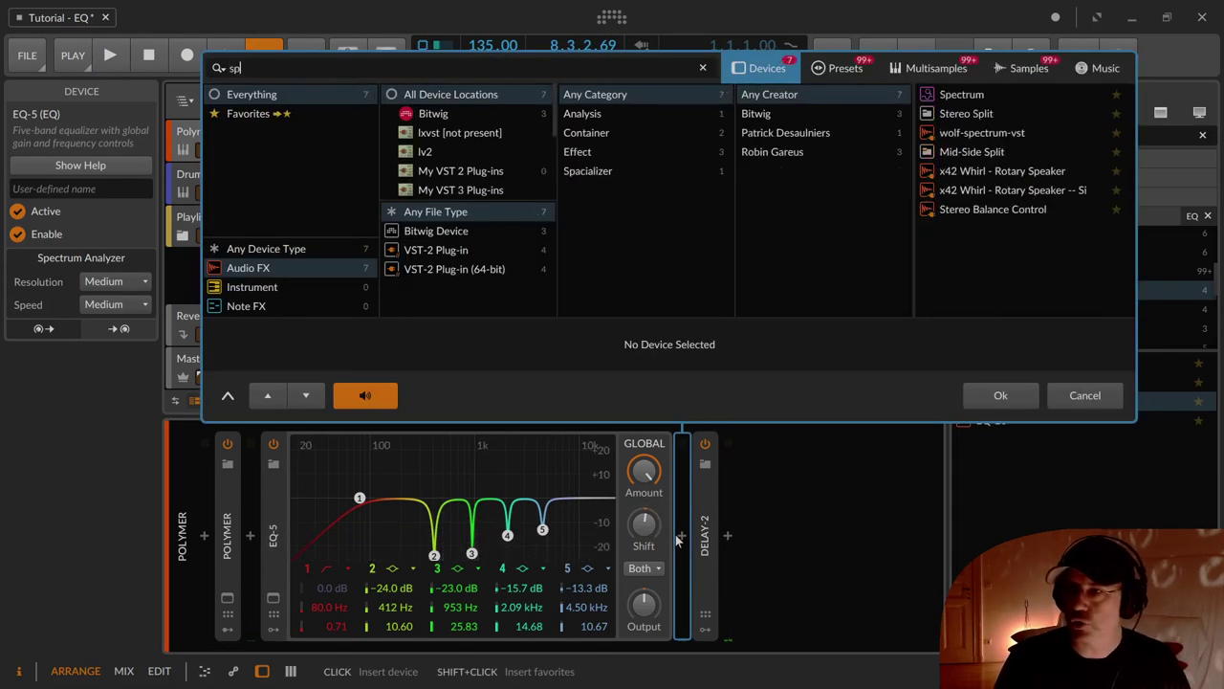
key("Down")
key("Return")
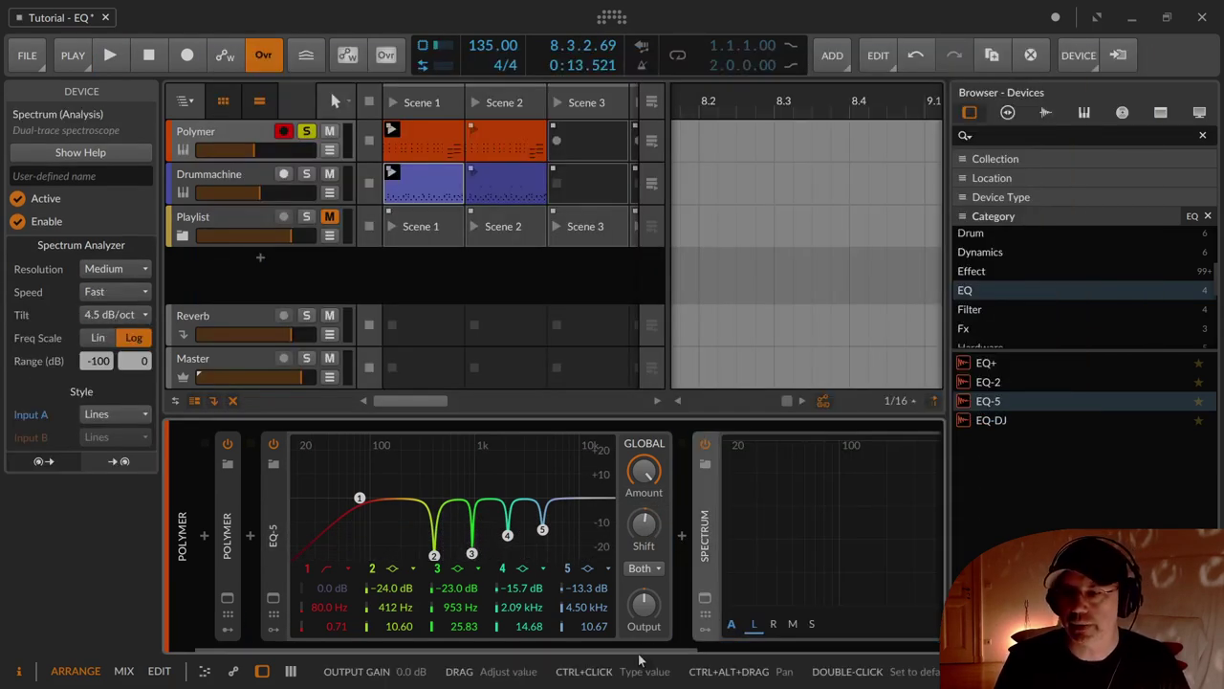
left_click_drag(640, 653, 691, 660)
key("space")
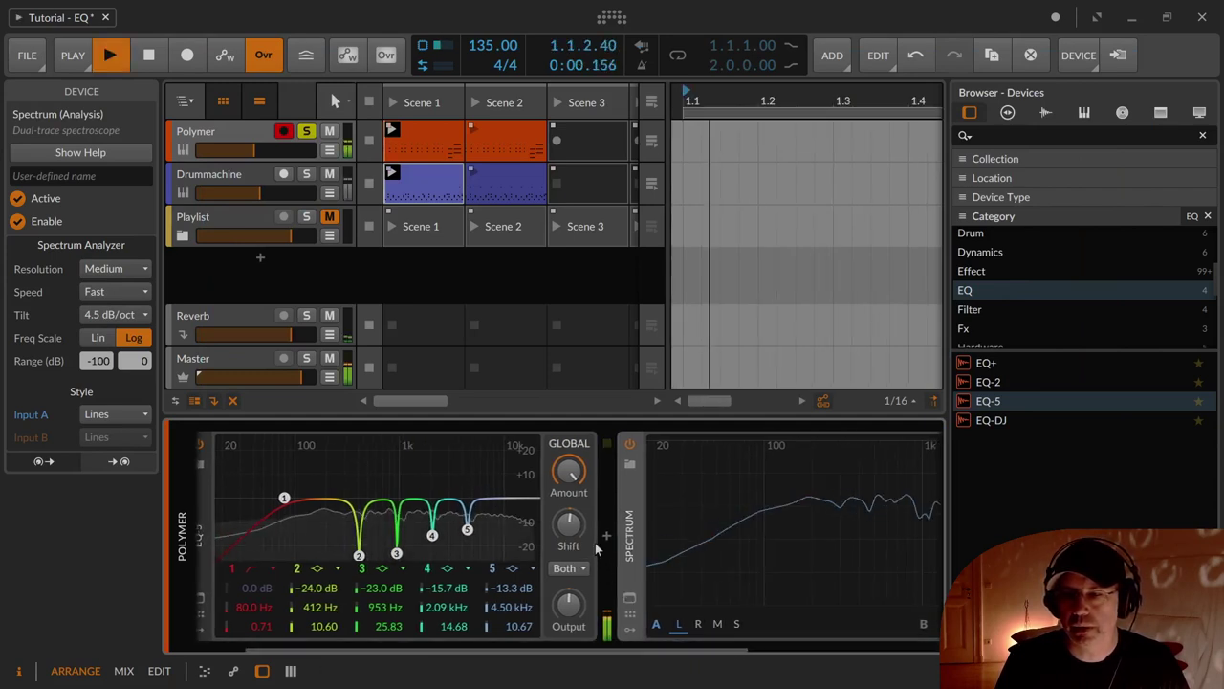
scroll(658, 622, "right", 4)
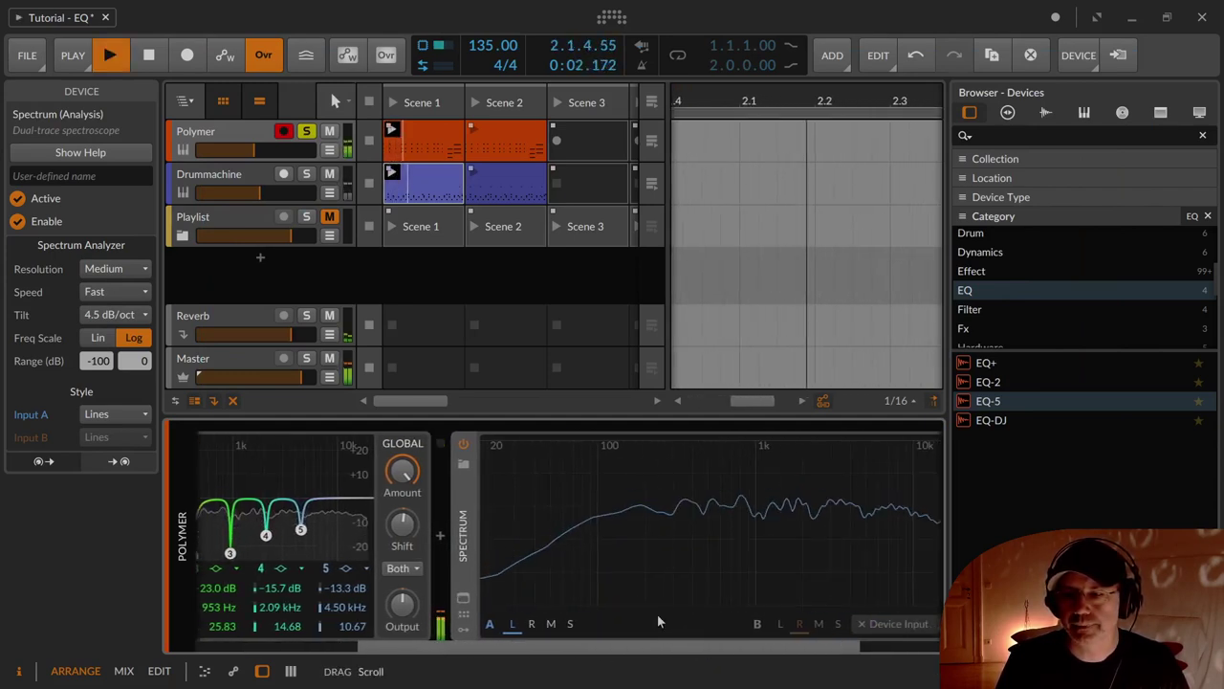
Step: Lower the EQ-5's global Shift below zero during playback, stop playback, and remove the Spectrum device
left_click_drag(402, 524, 402, 601)
left_click_drag(401, 524, 402, 559)
key("space")
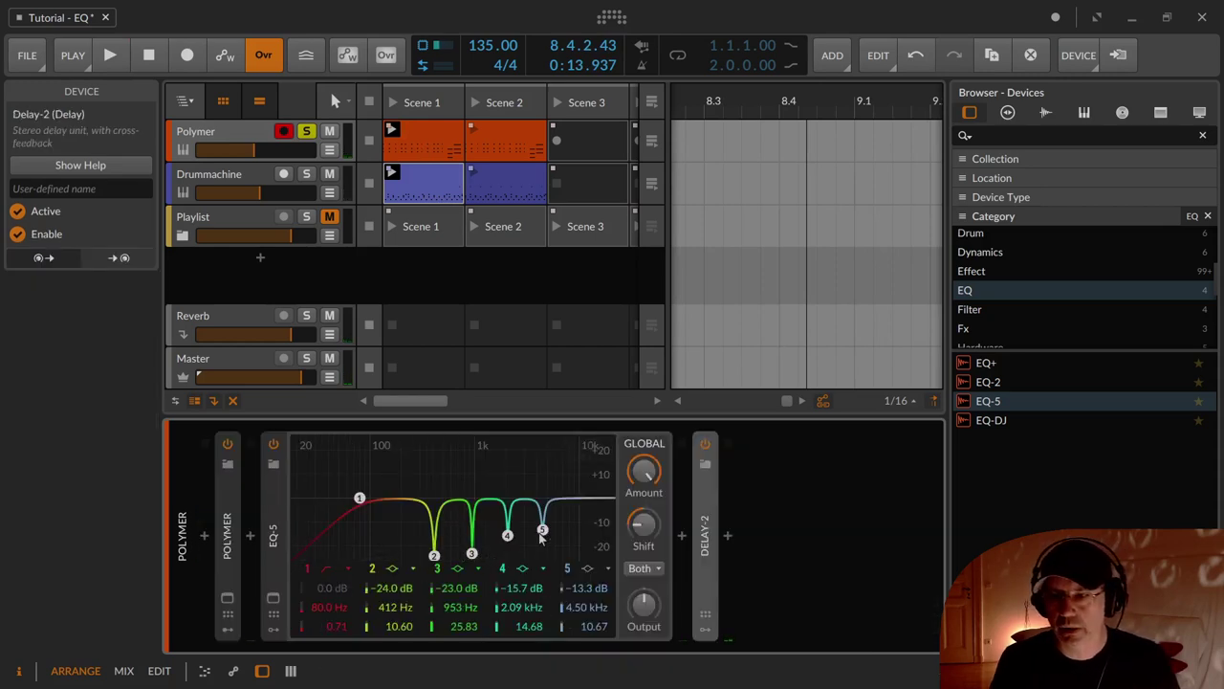
Step: Check the EQ-5's analyzer Resolution options and set its Speed to Freeze
left_click(276, 521)
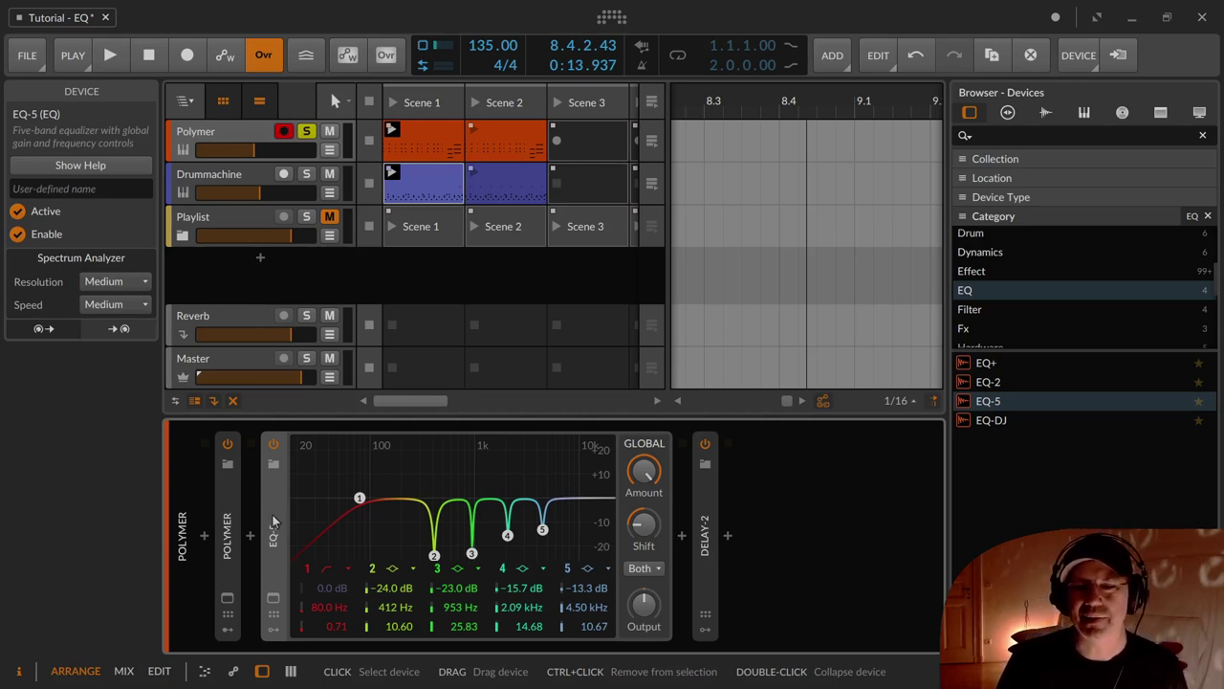
left_click(108, 282)
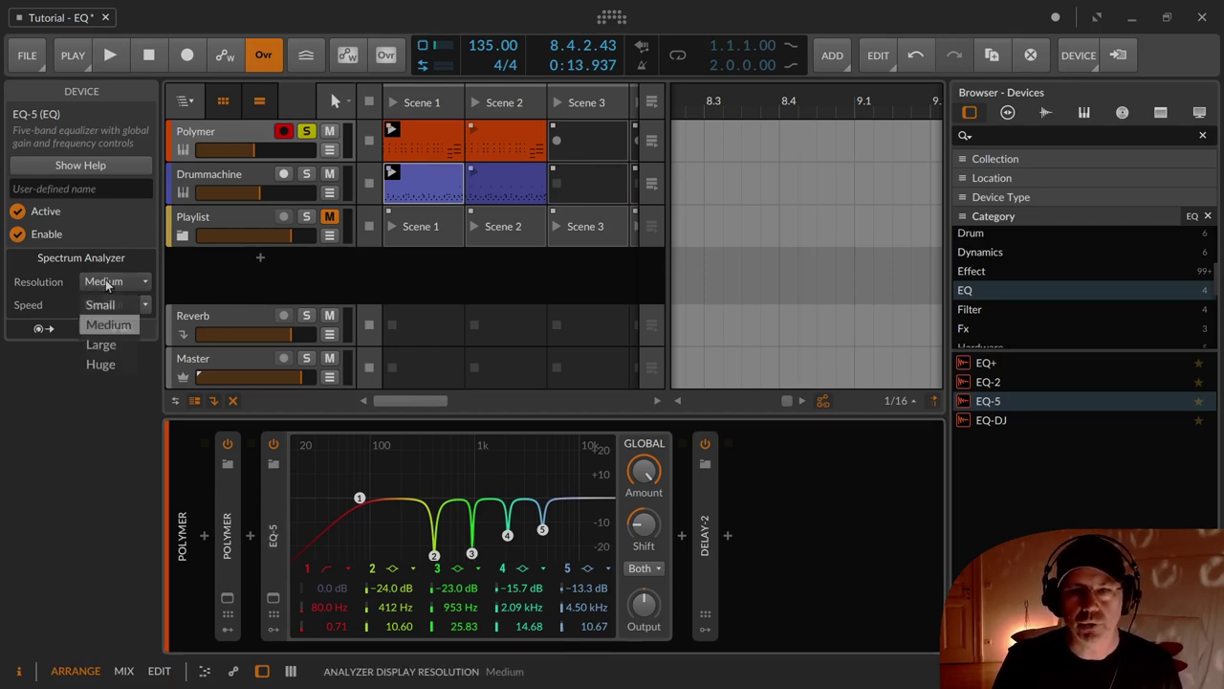
left_click(108, 281)
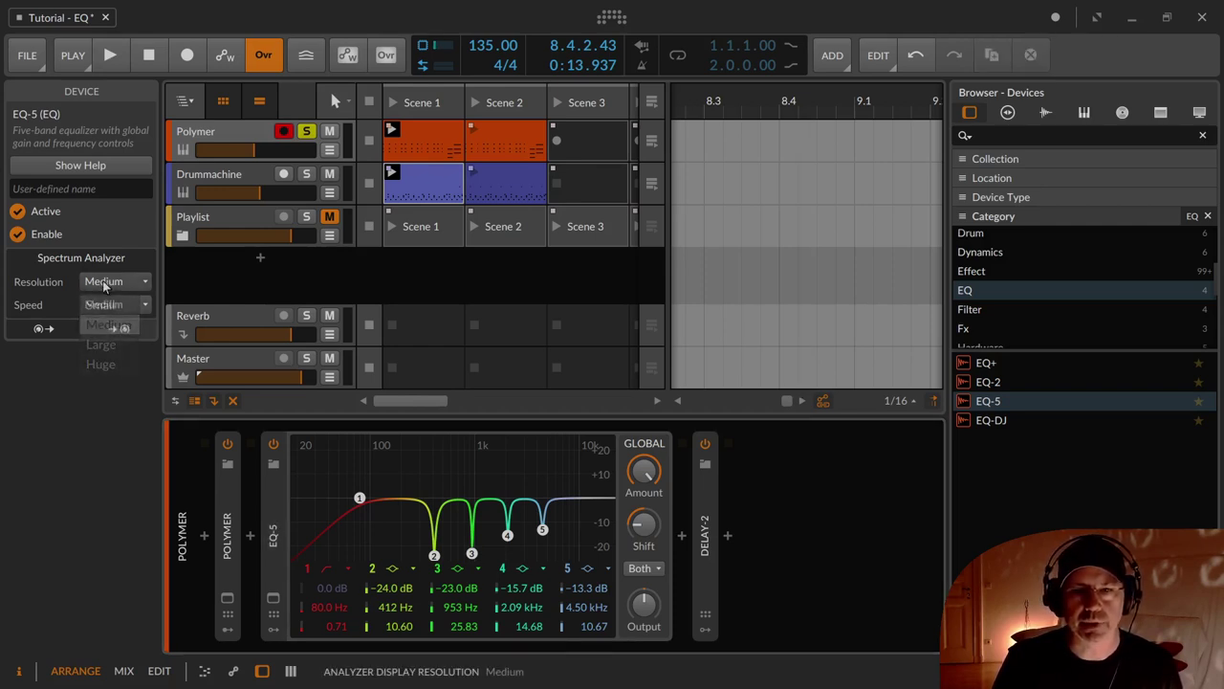
left_click(105, 305)
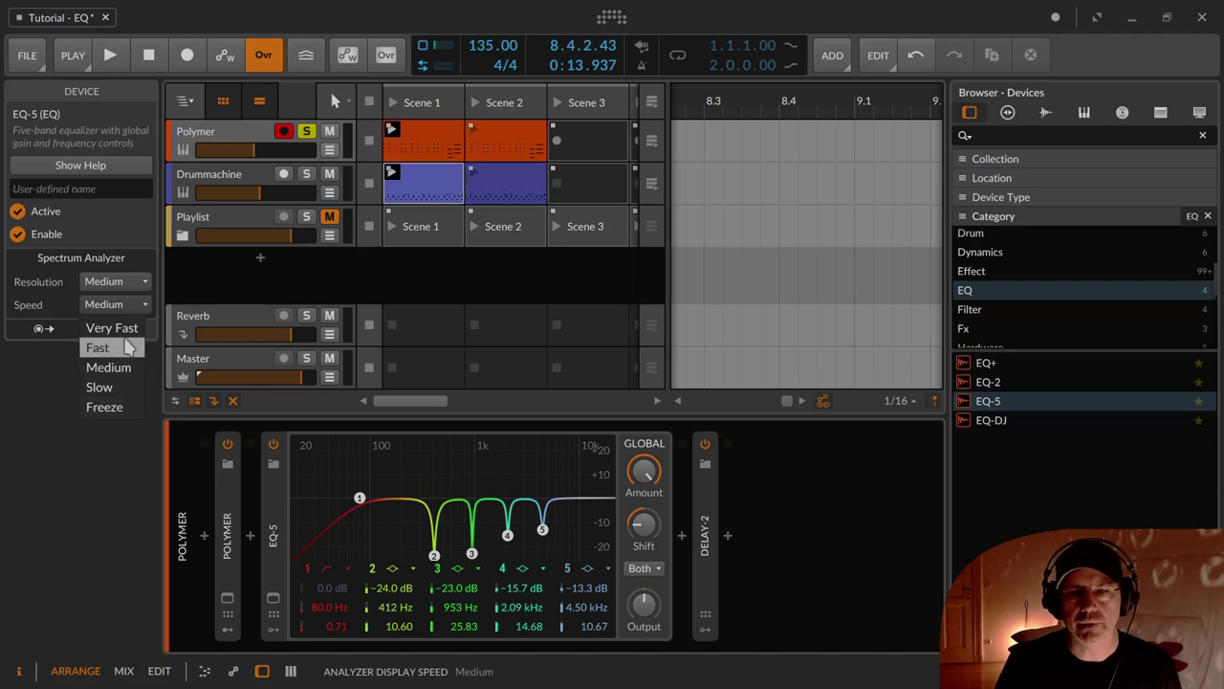
left_click(115, 408)
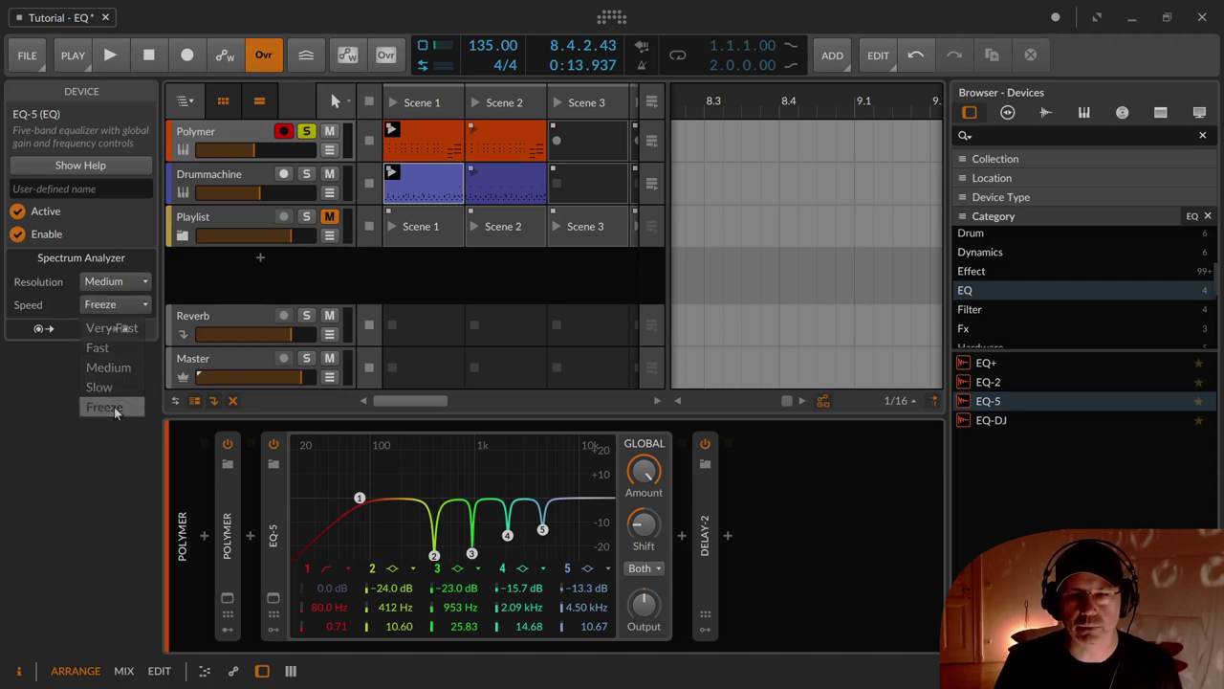
Step: Play the project, try the Slow analyzer Speed on the EQ-5, and set the Speed back to Medium
key("space")
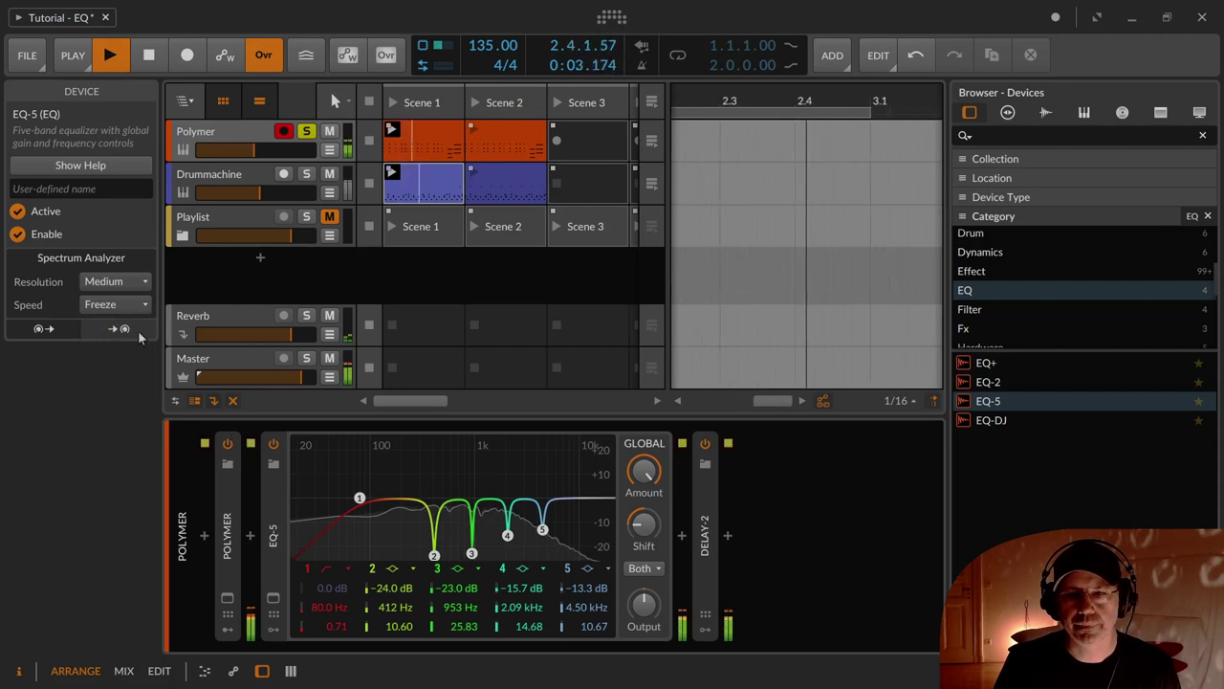
left_click(115, 304)
left_click(123, 391)
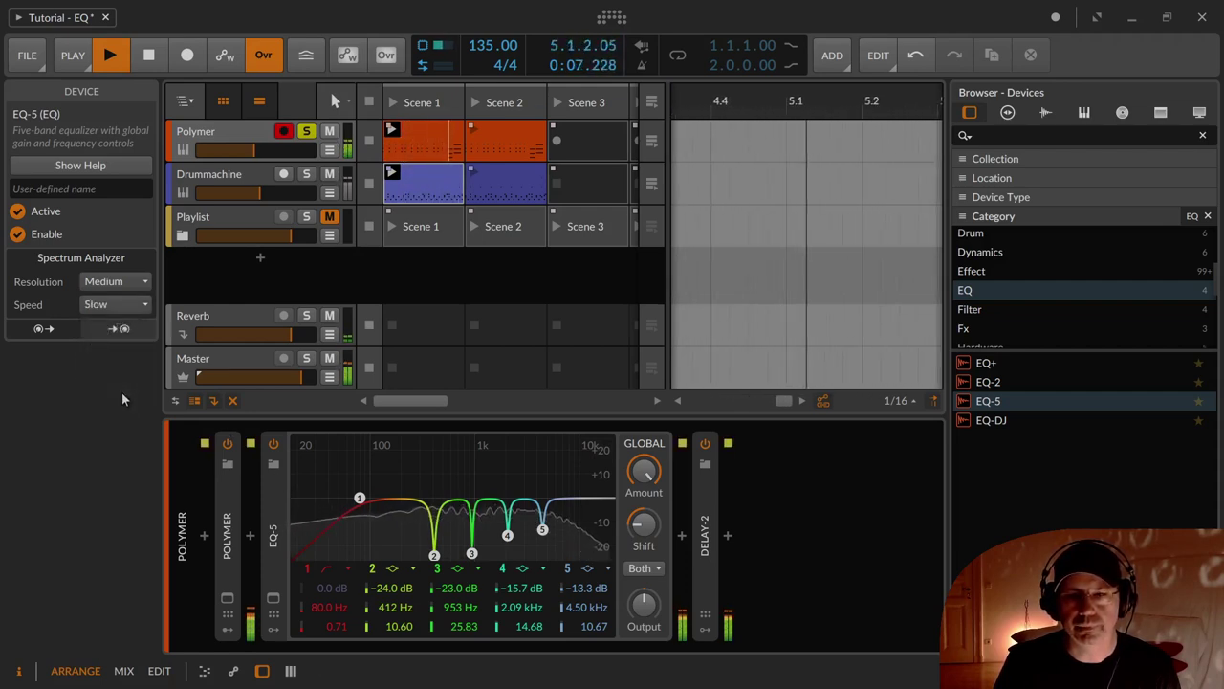
left_click(103, 304)
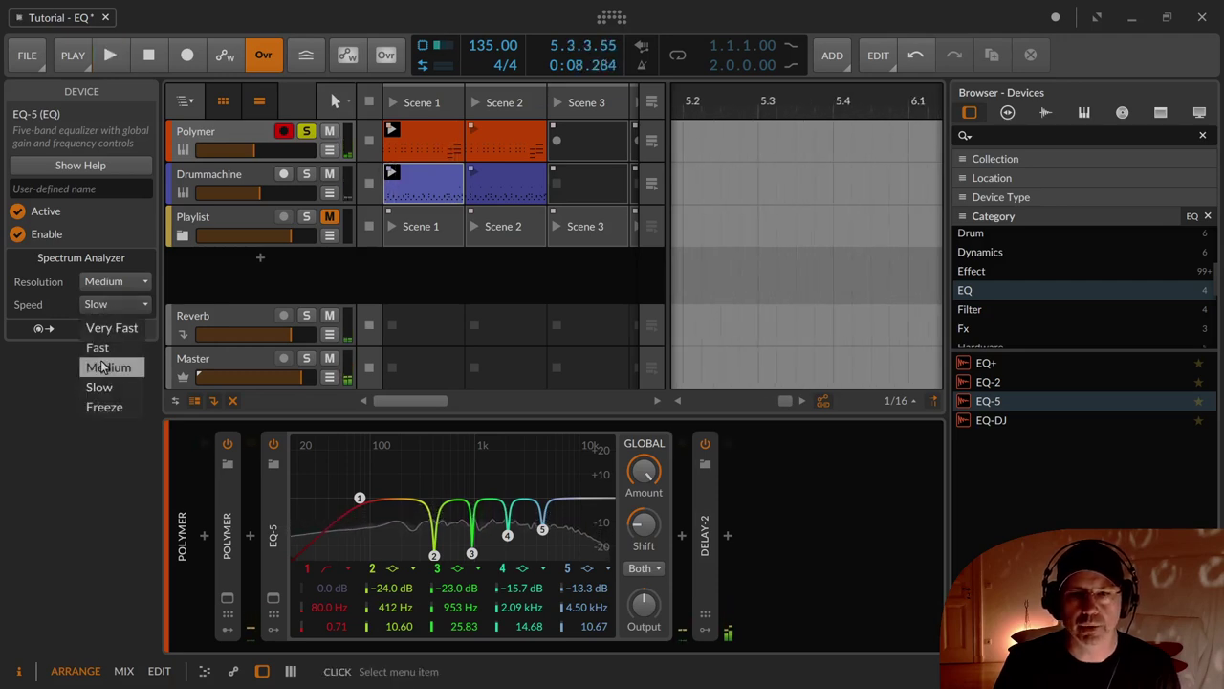
left_click(108, 367)
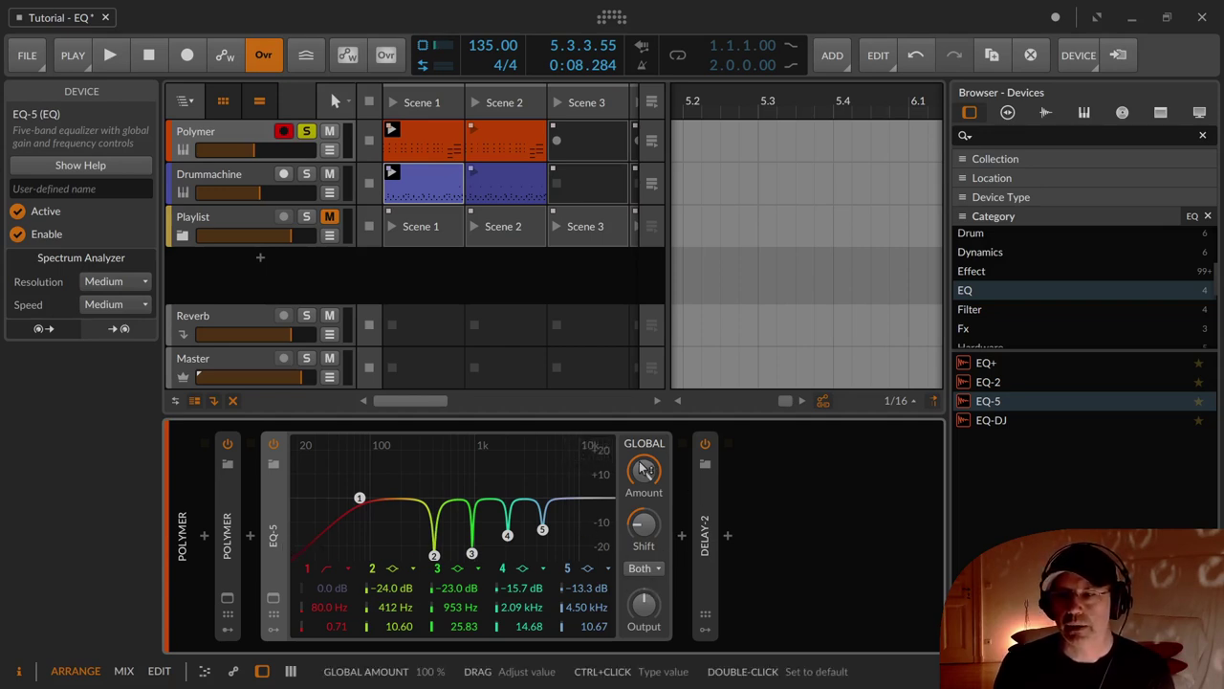
Step: Try lower global Amount settings on the EQ-5, restore the Amount to full, and return the global Shift to its center
left_click_drag(646, 472, 645, 521)
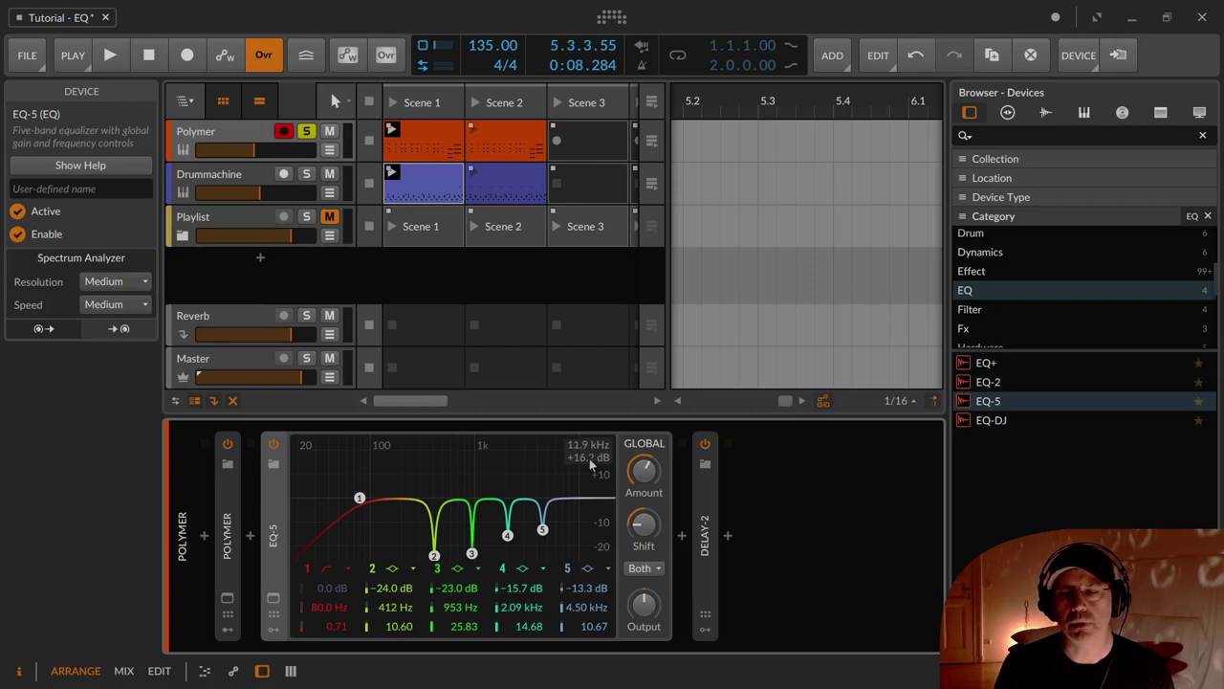
mouse_move(644, 470)
left_mouse_down()
mouse_move(645, 512)
mouse_move(644, 470)
mouse_move(645, 486)
left_mouse_up()
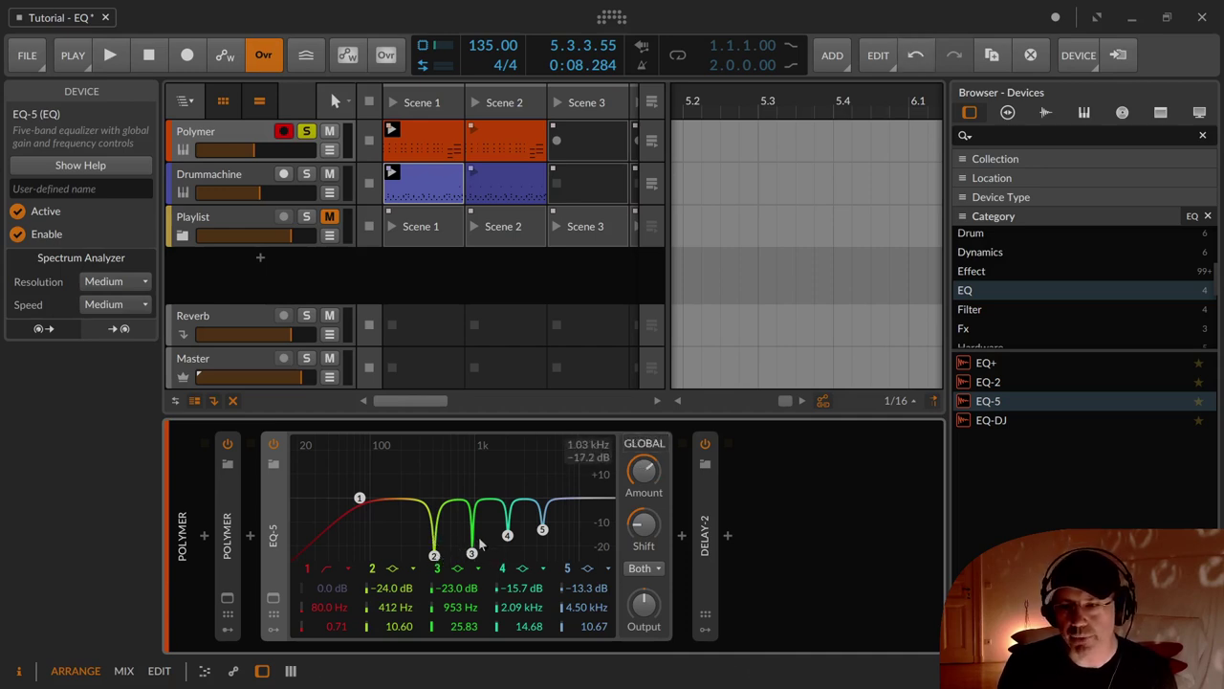
left_click_drag(645, 471, 645, 444)
mouse_move(643, 526)
left_mouse_down()
mouse_move(644, 507)
mouse_move(636, 531)
left_mouse_up()
left_click(637, 475)
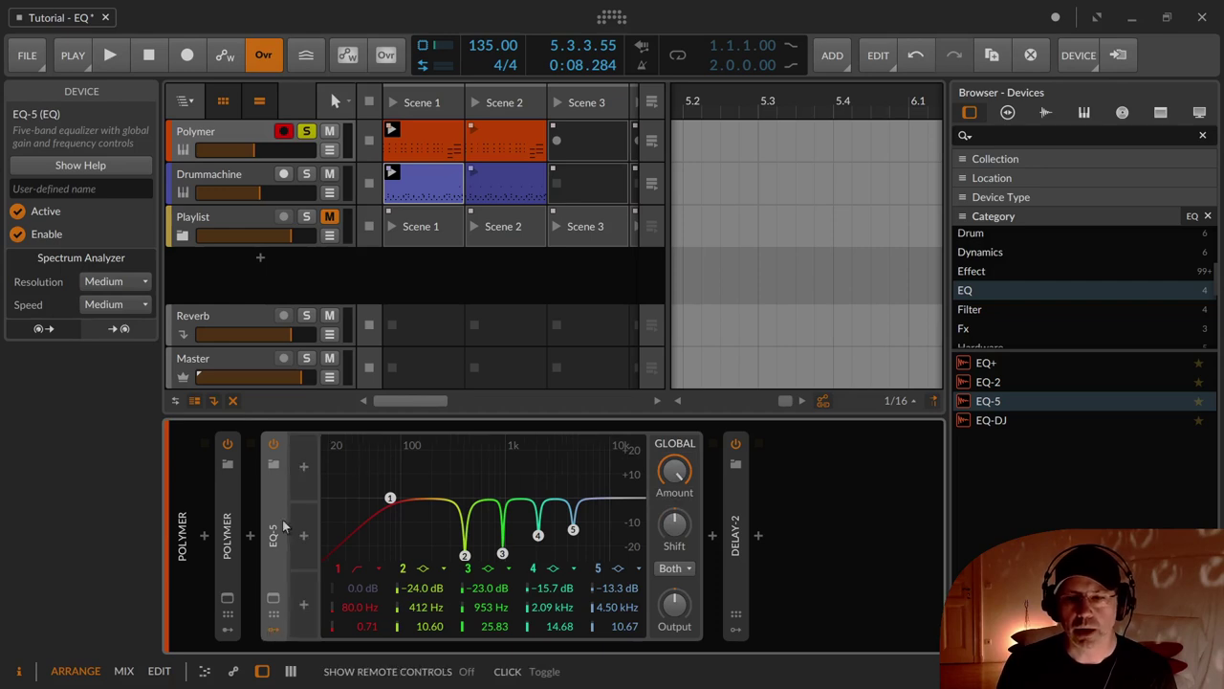
Step: View the EQ-5's remote controls and collapse the device
left_click(273, 629)
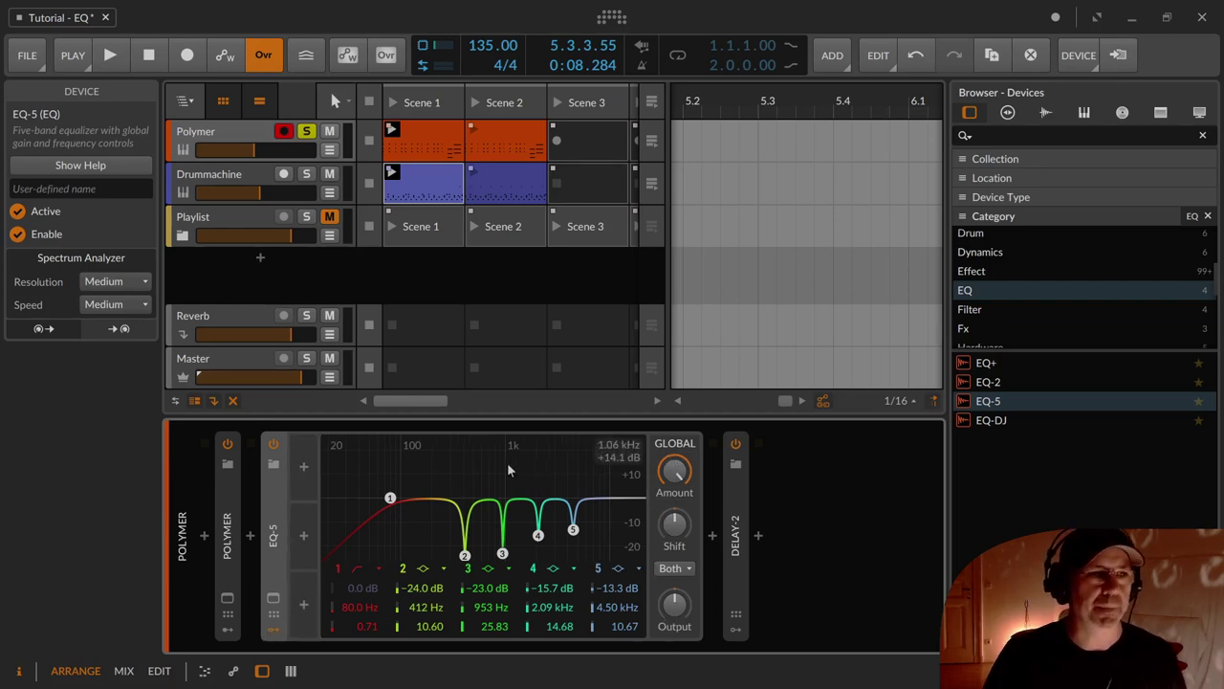
double_click(275, 543)
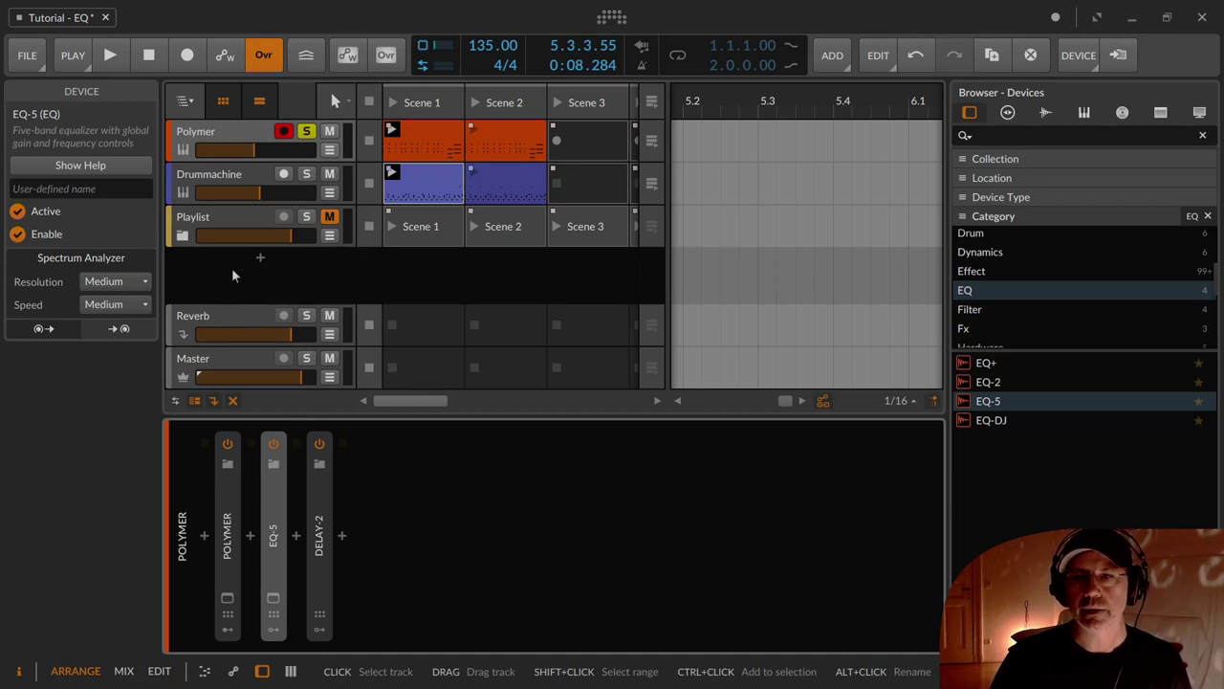
Step: Unsolo the Polymer track, look at the Reverb effect track, and raise the Polymer track's Reverb send
left_click(306, 131)
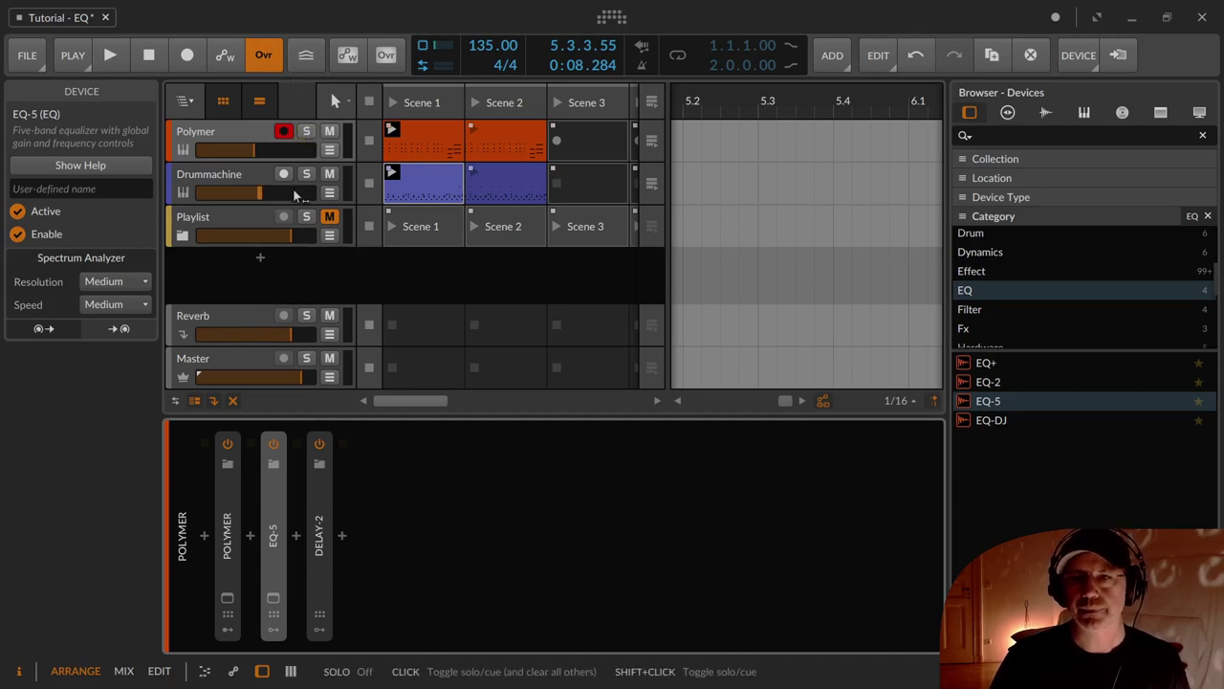
left_click(233, 129)
left_click(224, 316)
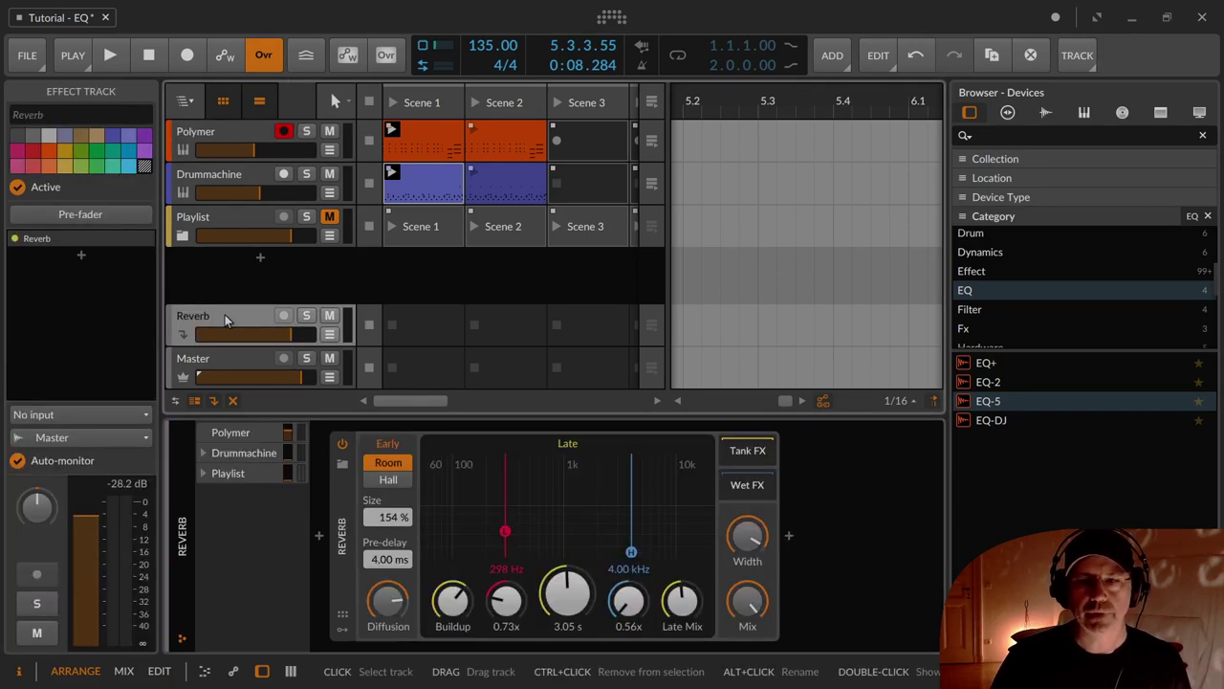
left_click(234, 131)
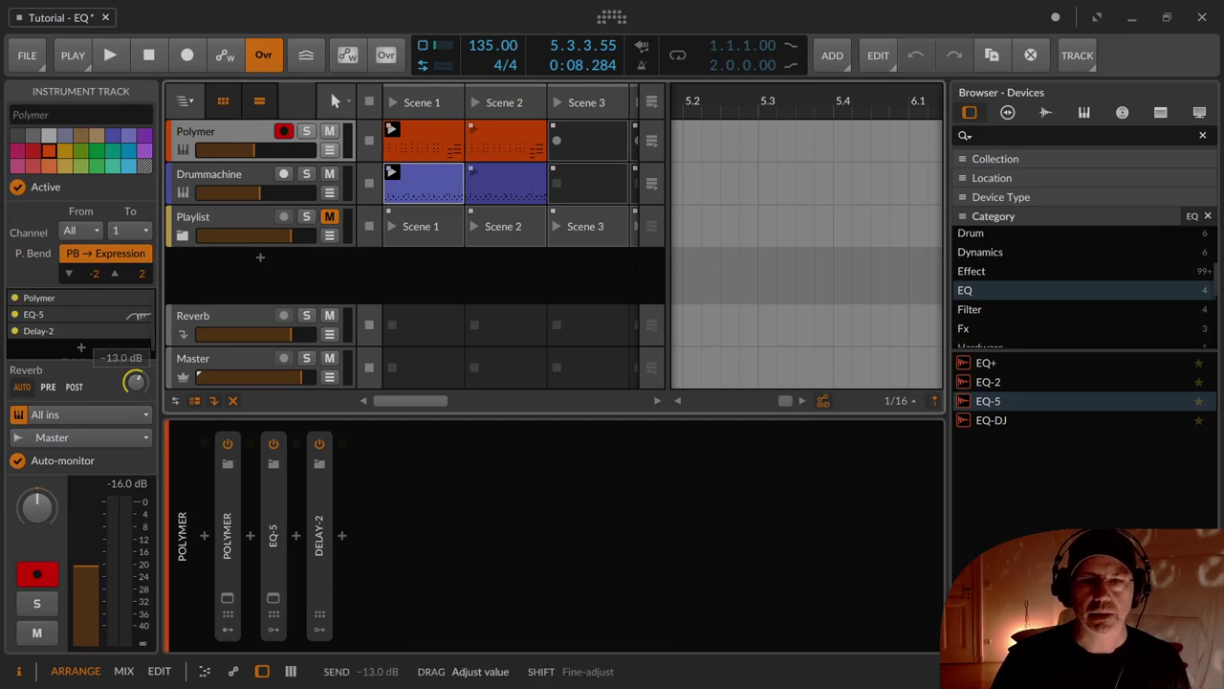
left_click_drag(135, 382, 136, 370)
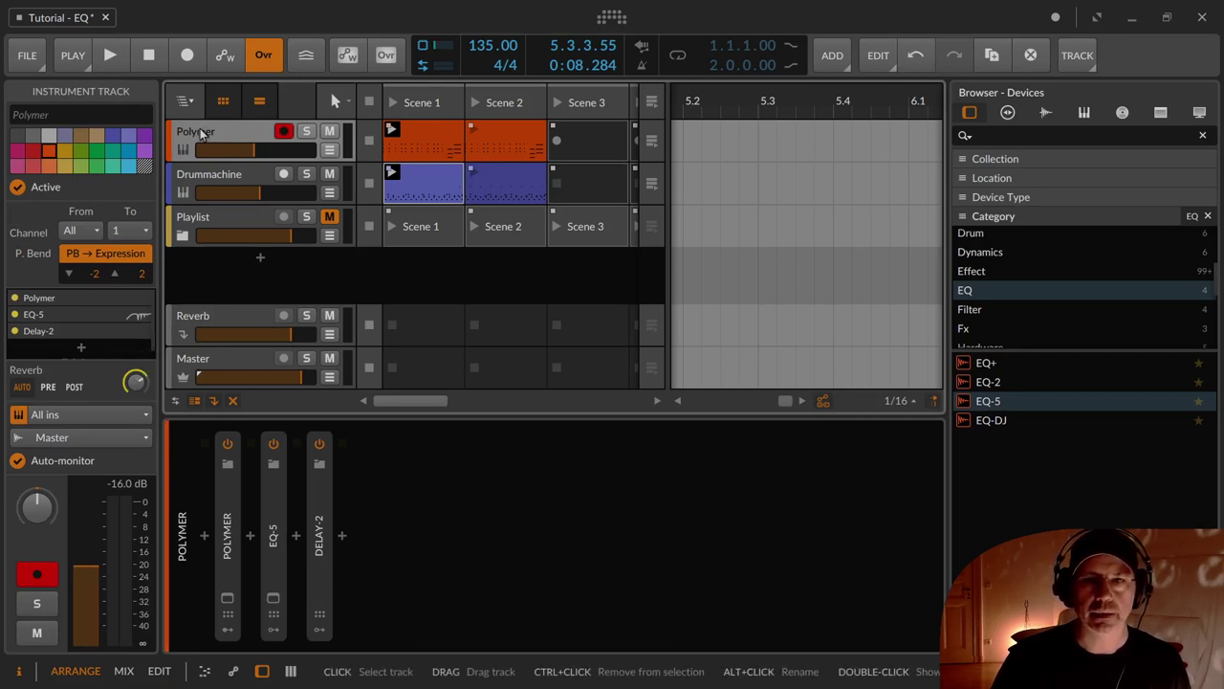
Step: Play the project, solo the Polymer track to hear its reverb, and stop playback
key("space")
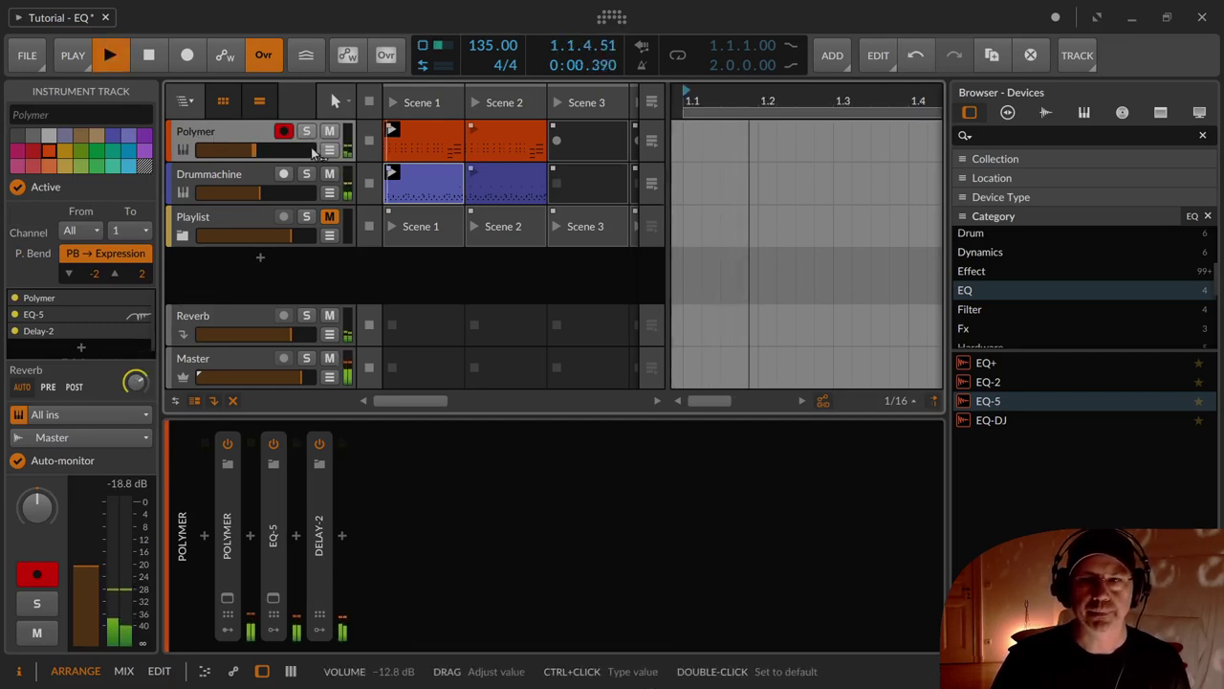
left_click(306, 131)
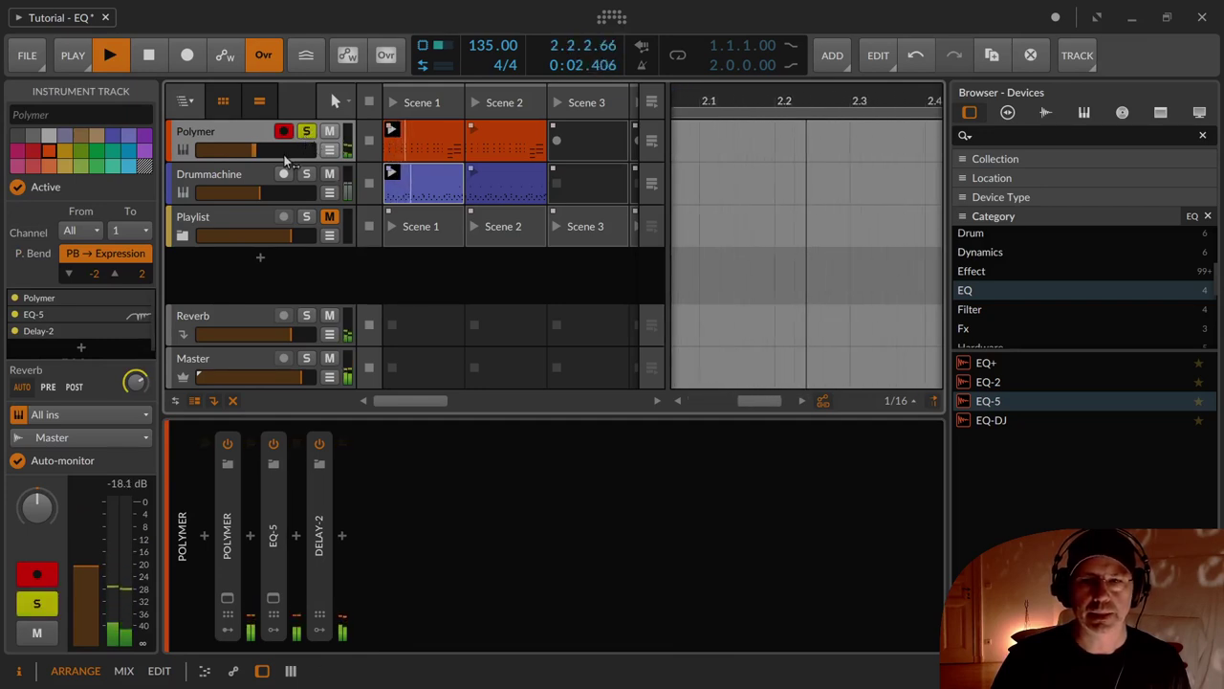
key("space")
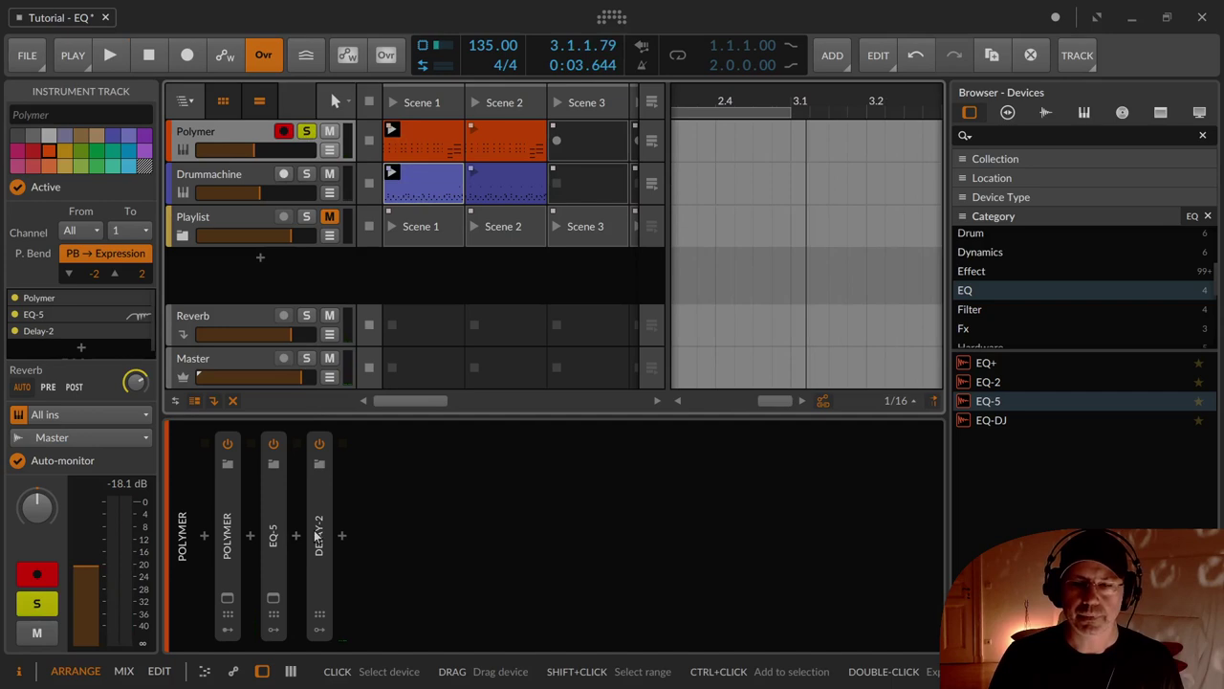
Step: Show the Reverb effect track's devices and briefly play the project to check its signal
left_click(230, 311)
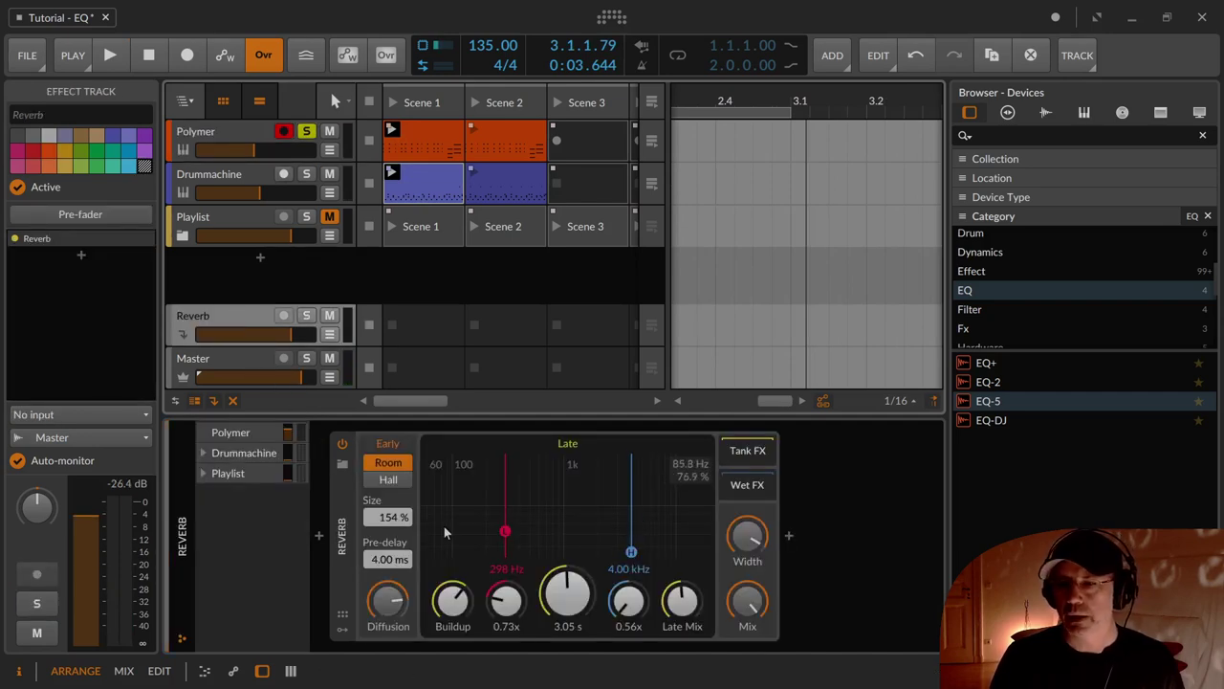
key("space")
key("space")
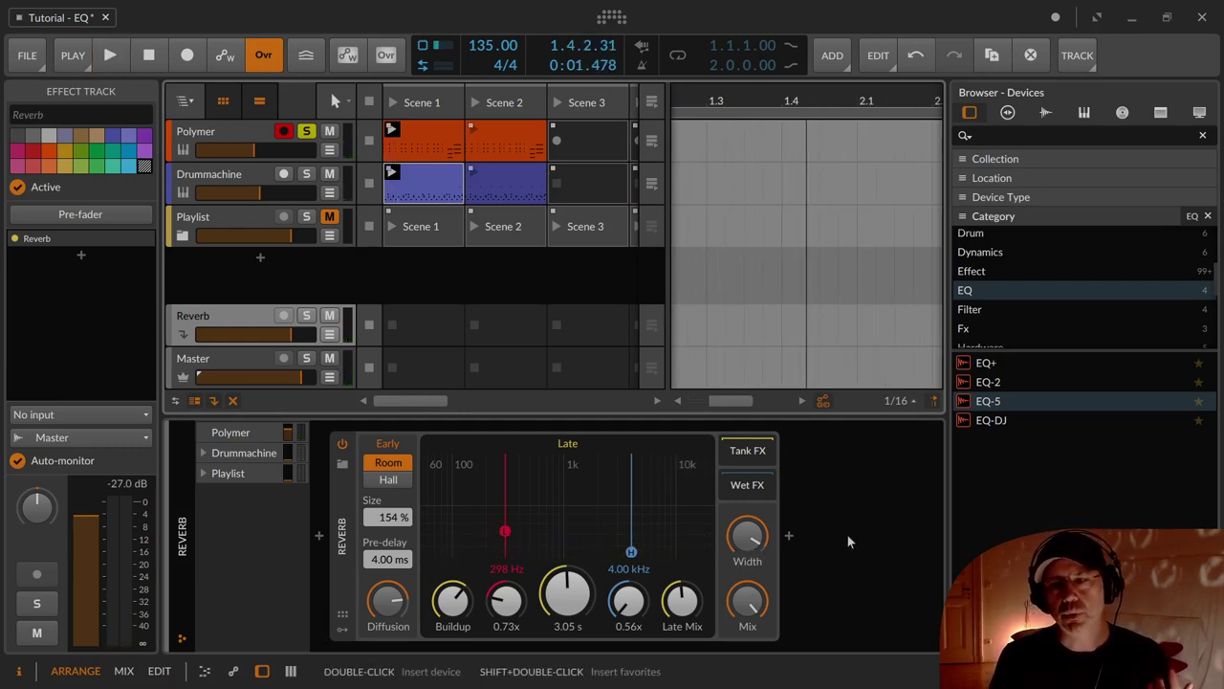
Step: Insert an EQ-2 device after the Reverb on the Reverb effect track
left_click(790, 536)
key("Escape")
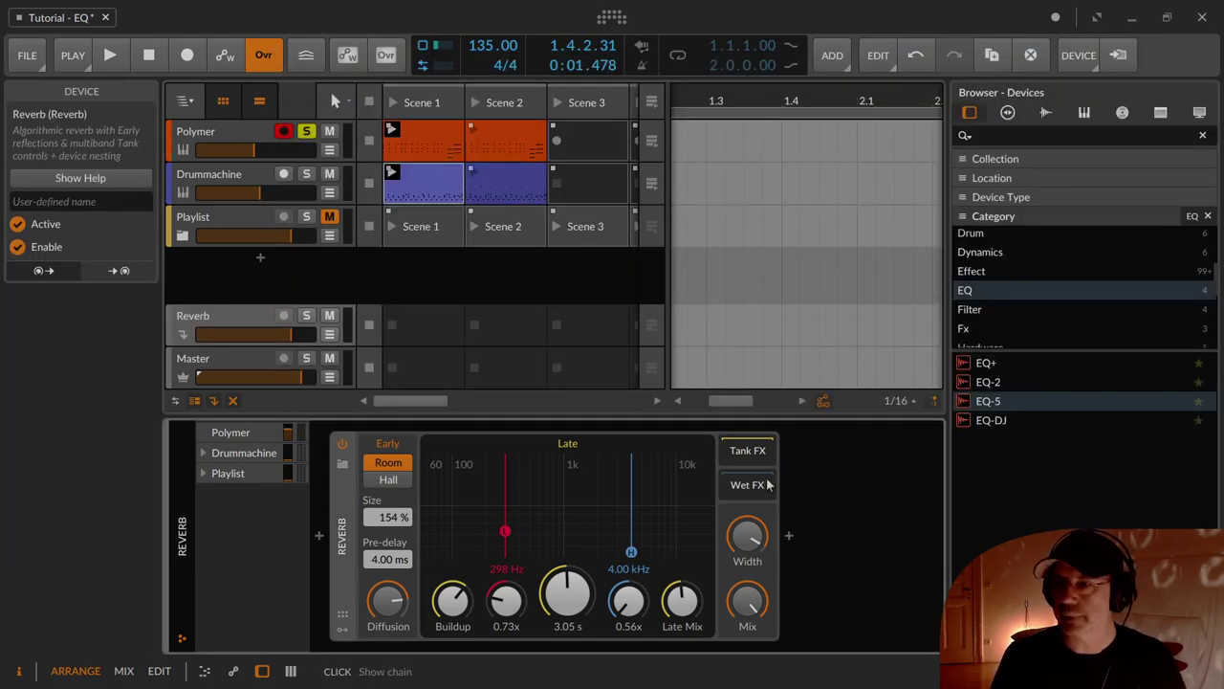
left_click(1018, 382)
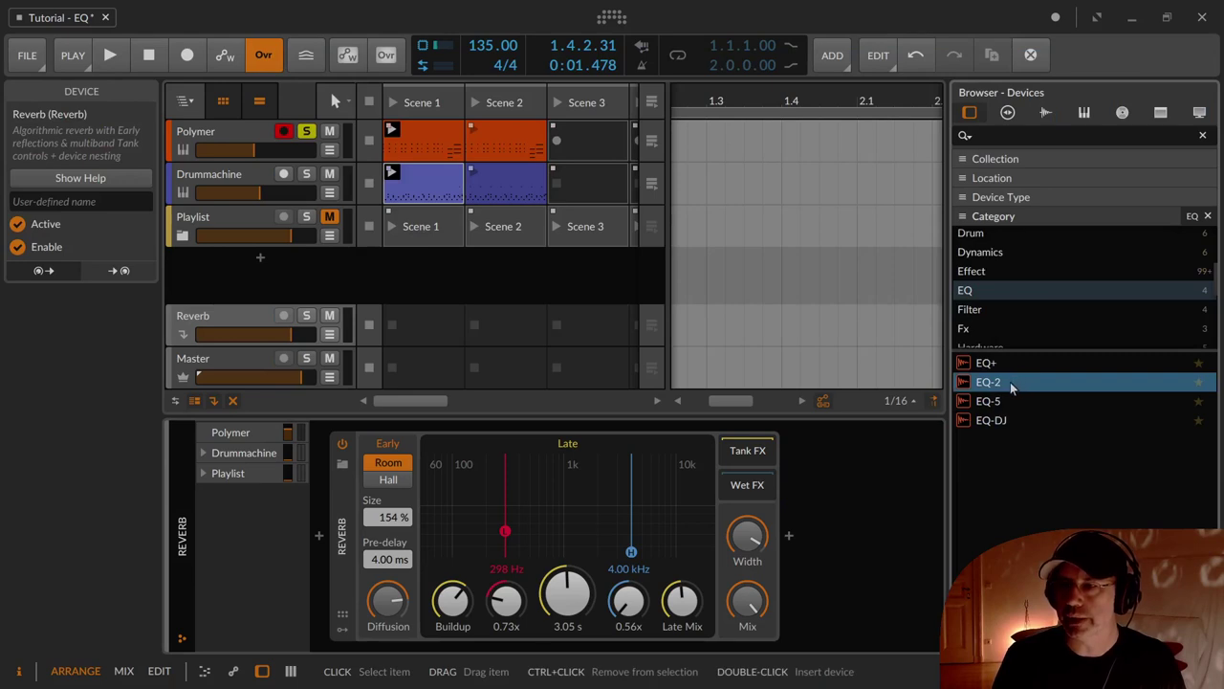
left_click_drag(1010, 382, 828, 542)
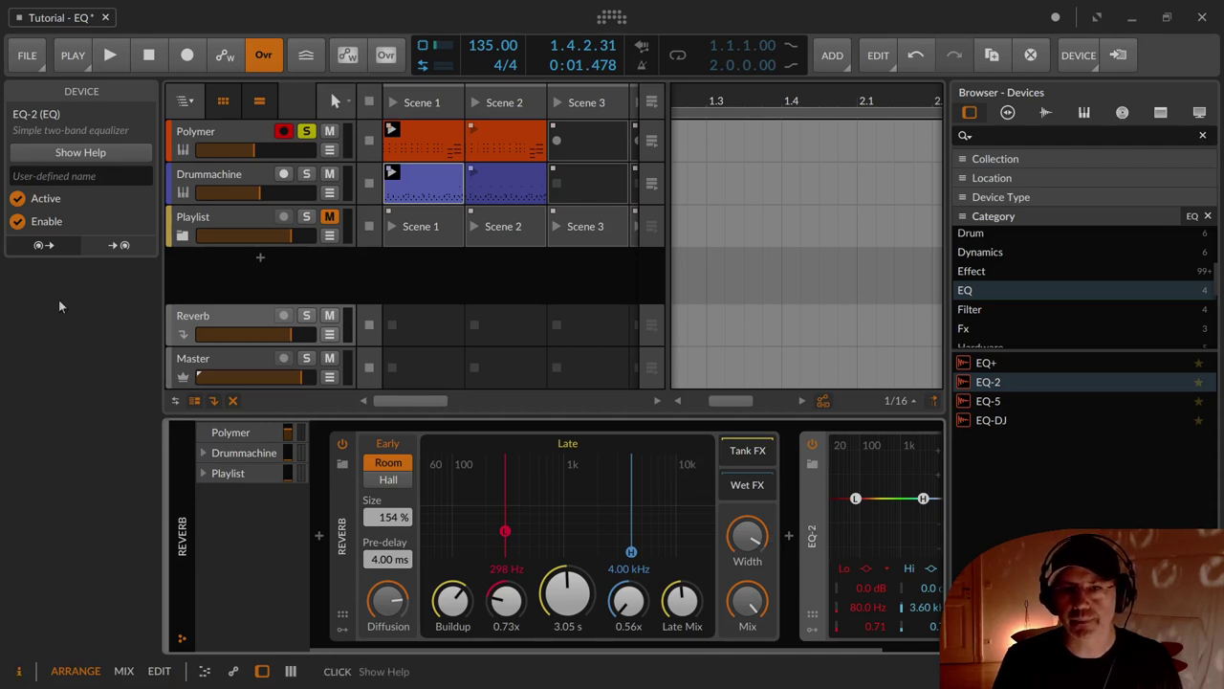
Step: Hide the inspector and set the EQ-2's high band to Low-pass (2-pole)
left_click(17, 672)
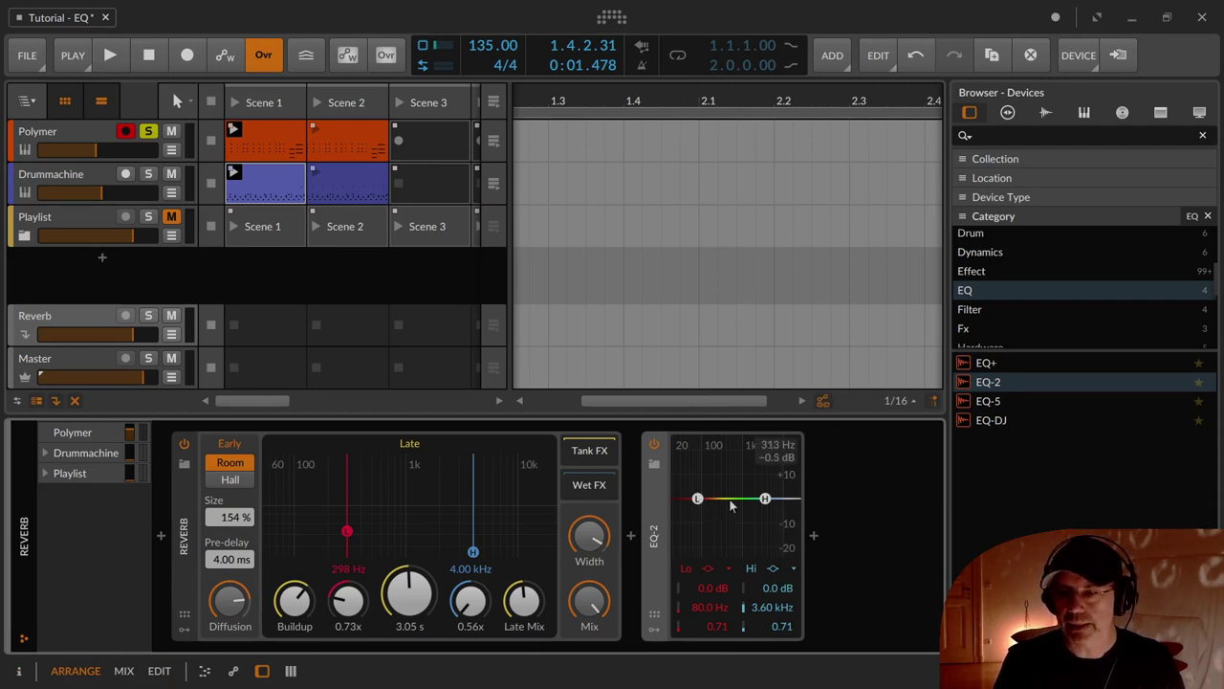
left_click(773, 570)
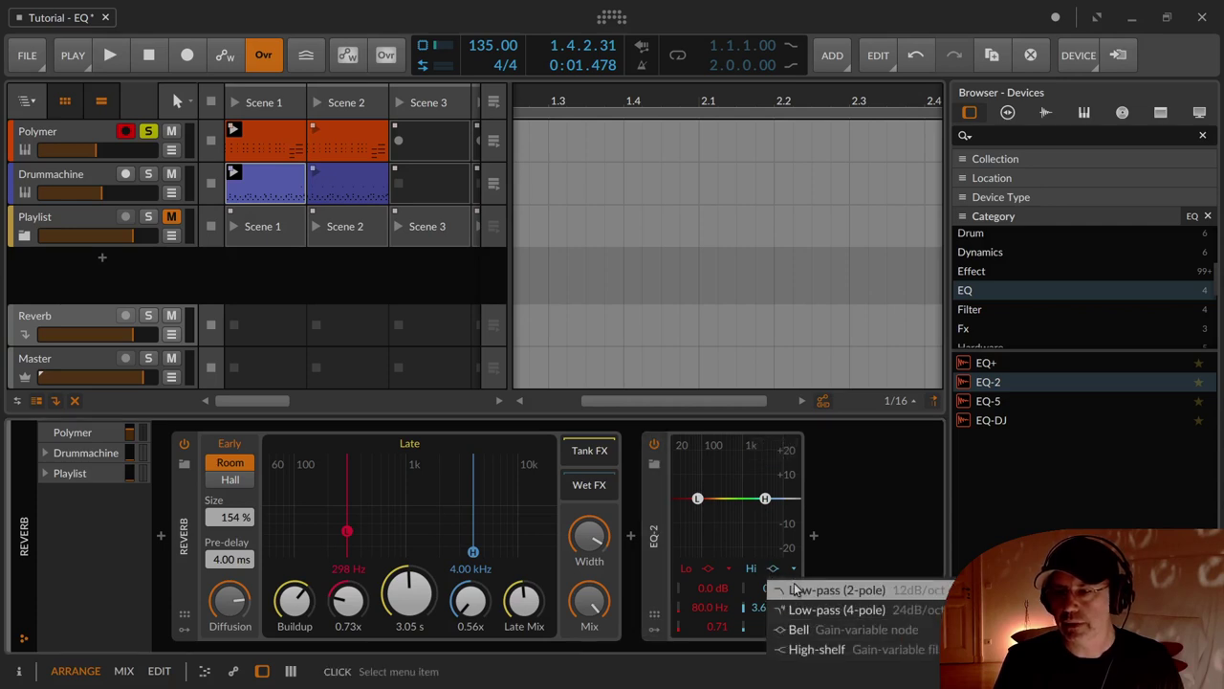
left_click(799, 590)
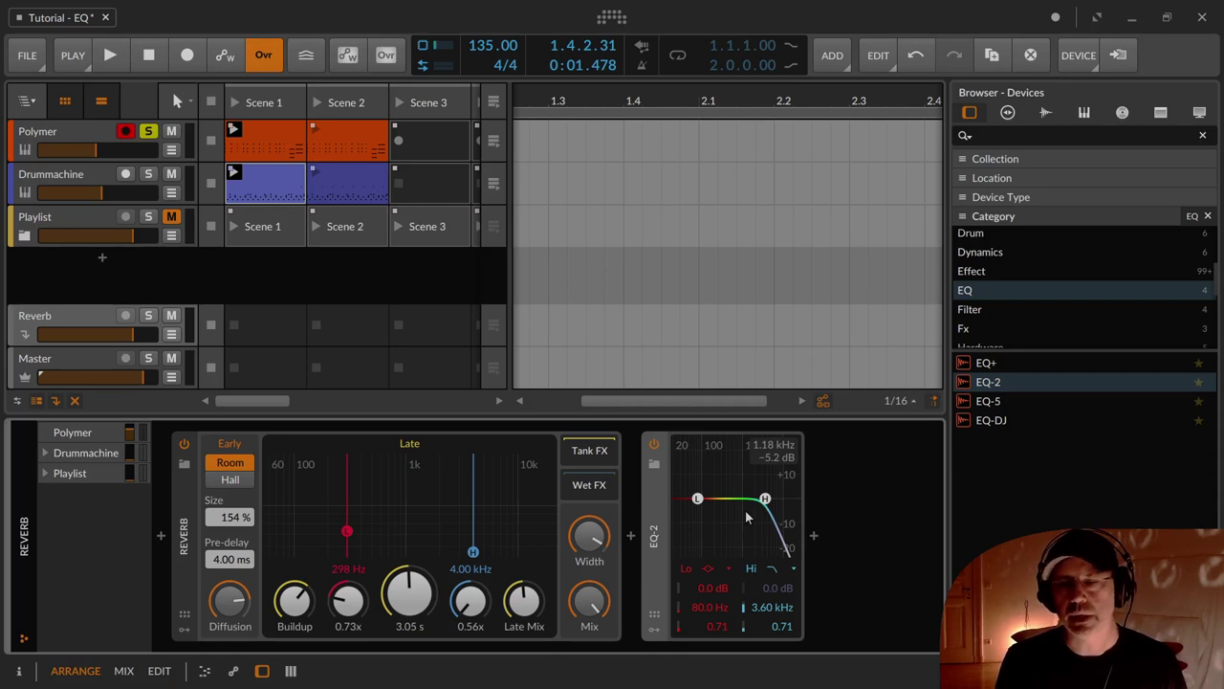
Step: Look through the filter types of the EQ-2's low and high bands, and toggle the high band off and on
left_click(712, 572)
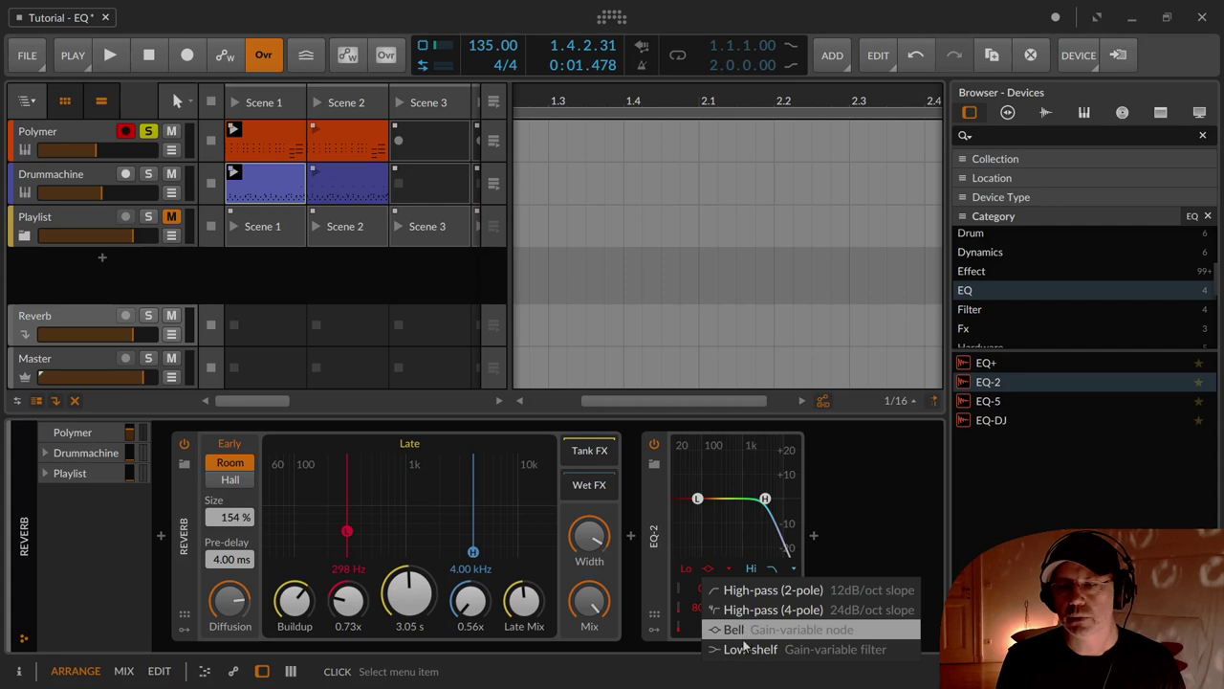
left_click(732, 547)
left_click(765, 568)
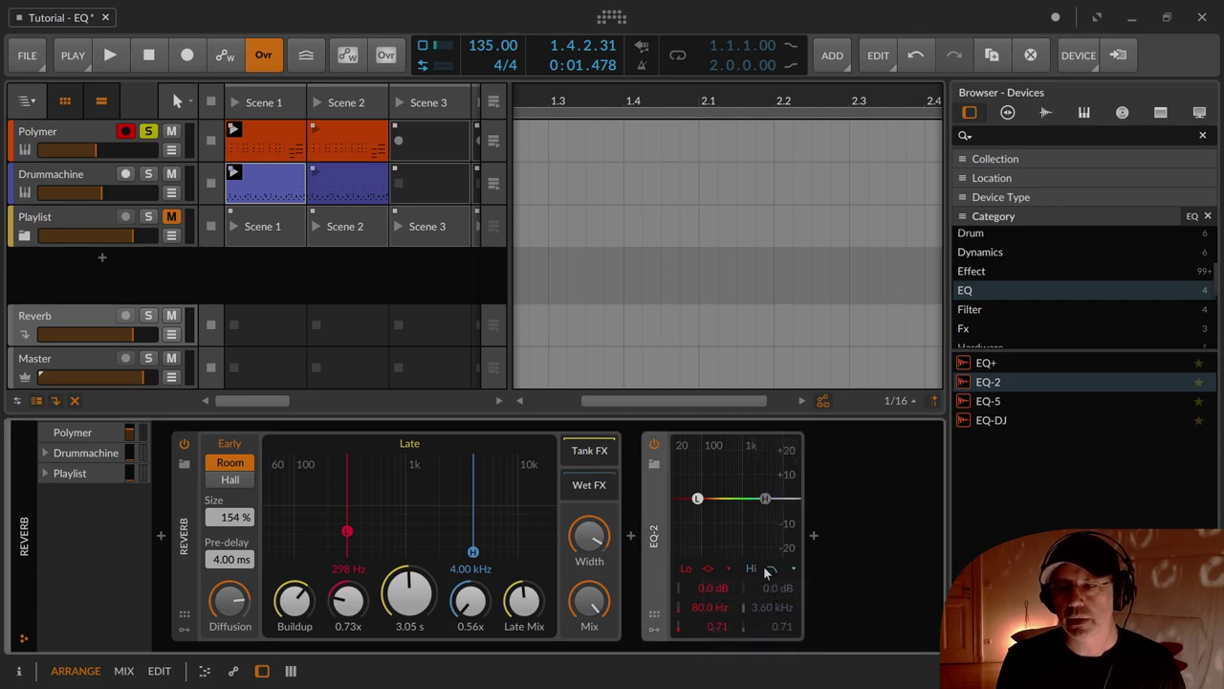
left_click(772, 569)
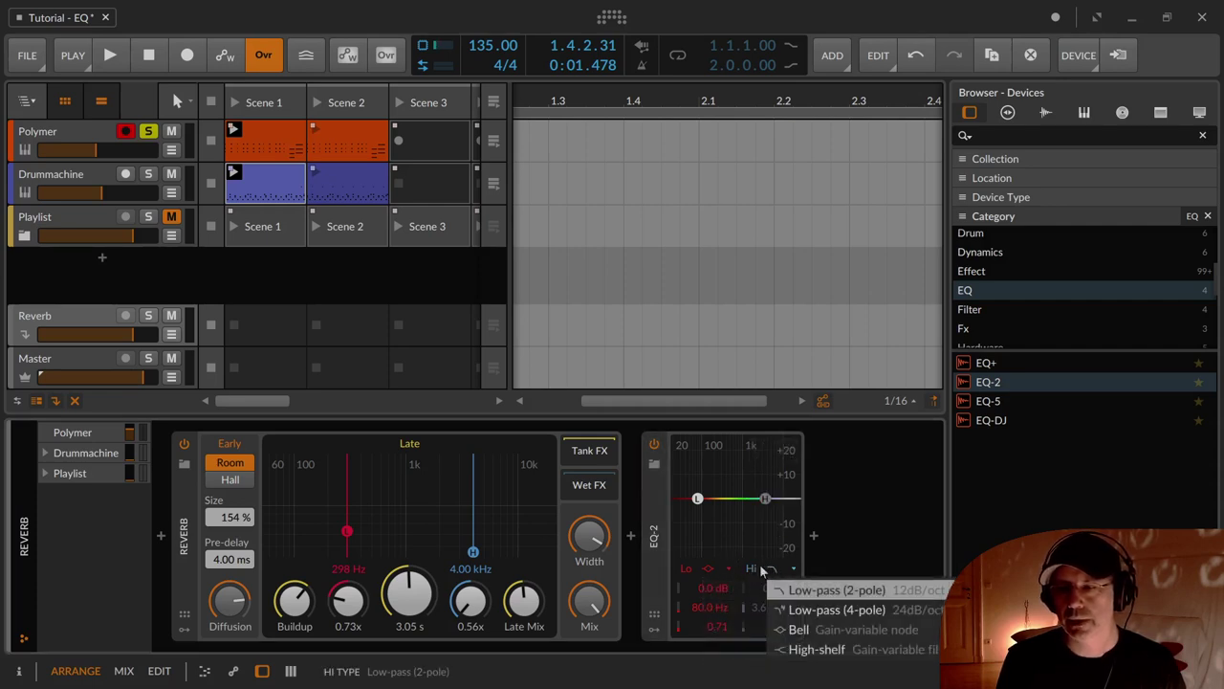
left_click(756, 571)
left_click(756, 571)
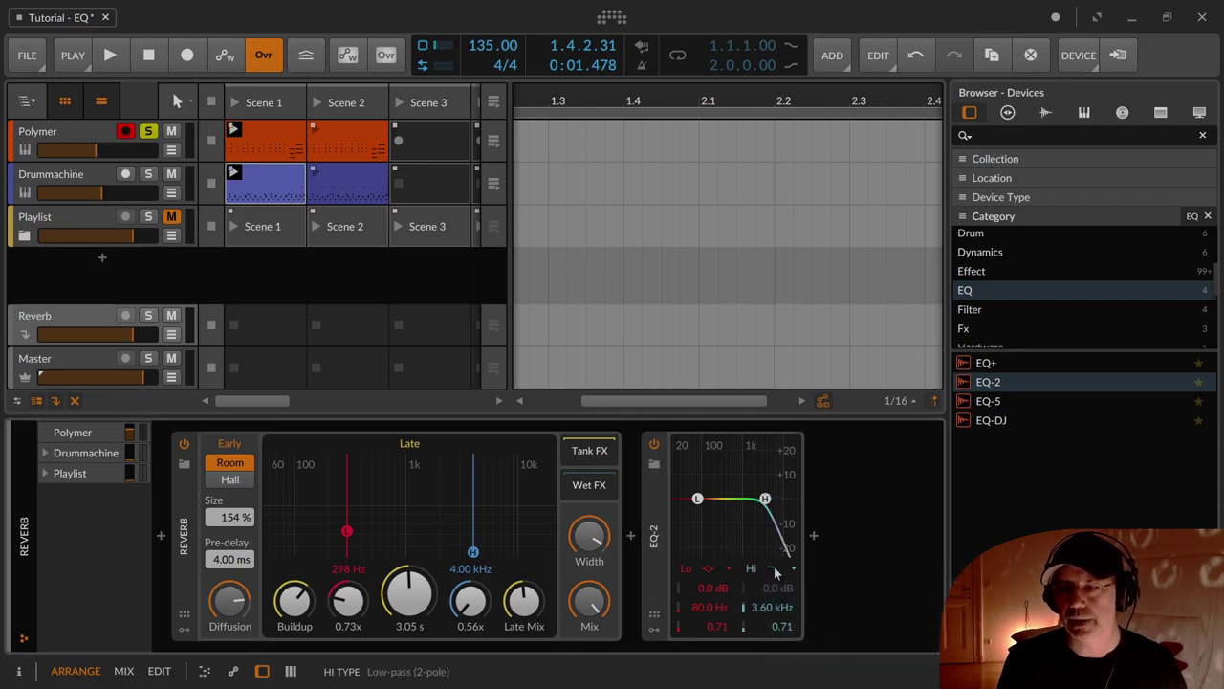
left_click(776, 572)
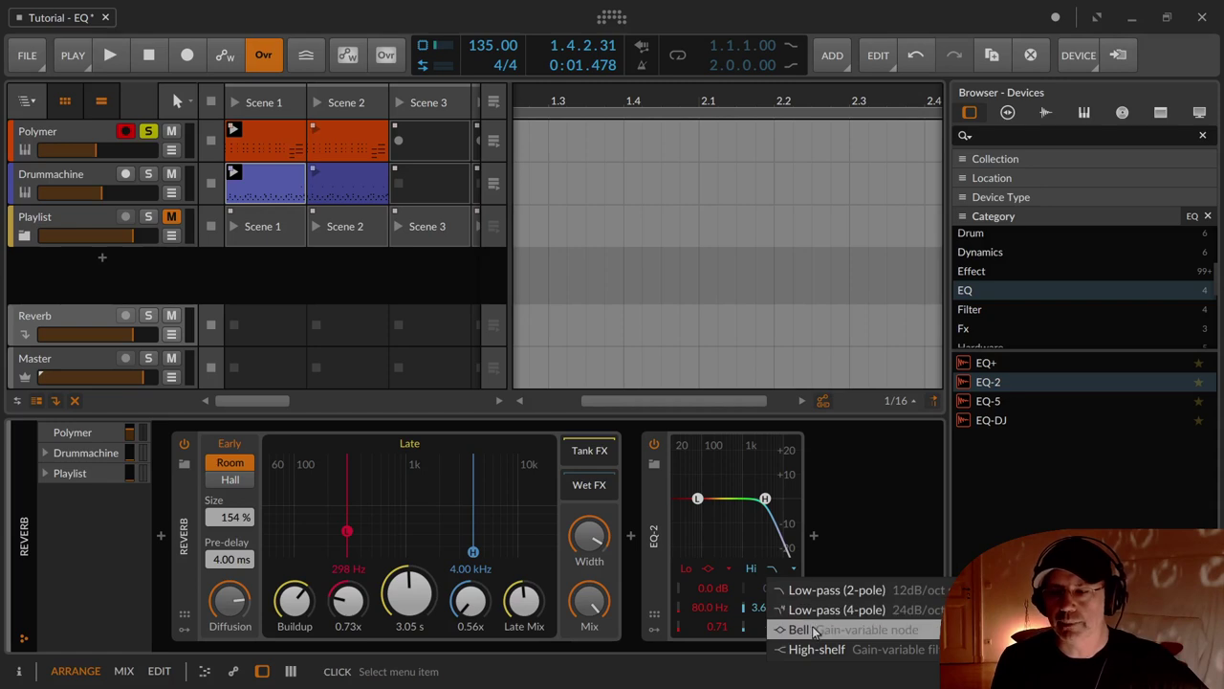
left_click(737, 544)
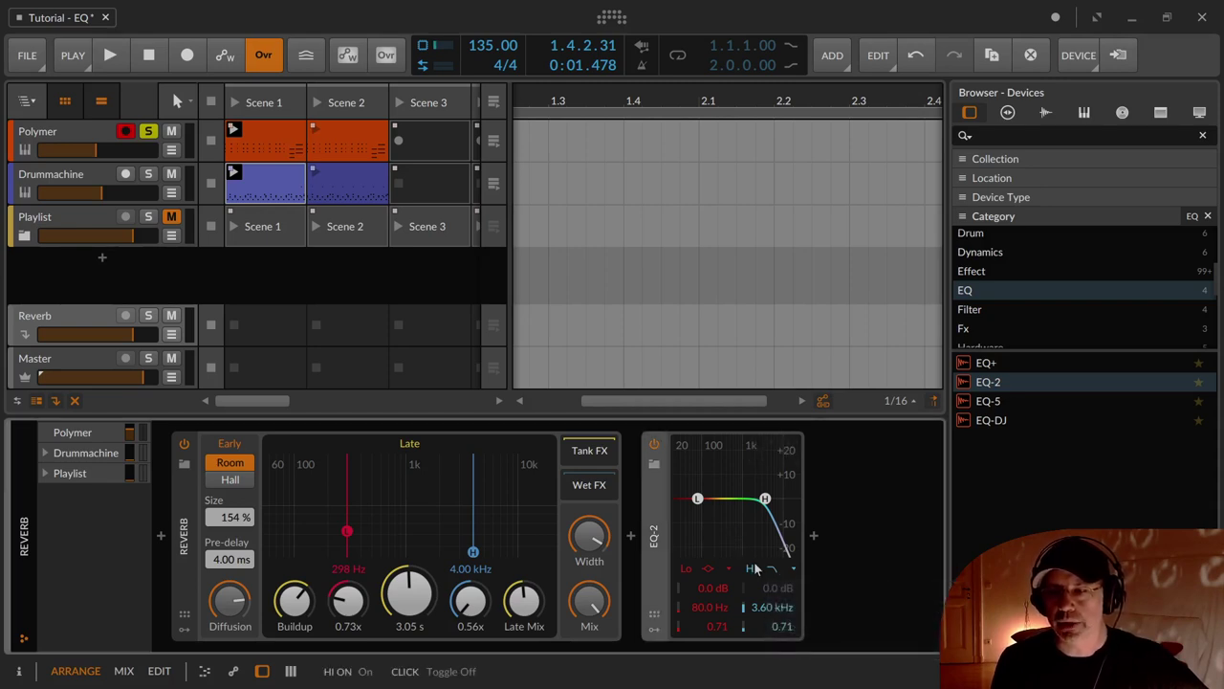
left_click(752, 569)
left_click(753, 569)
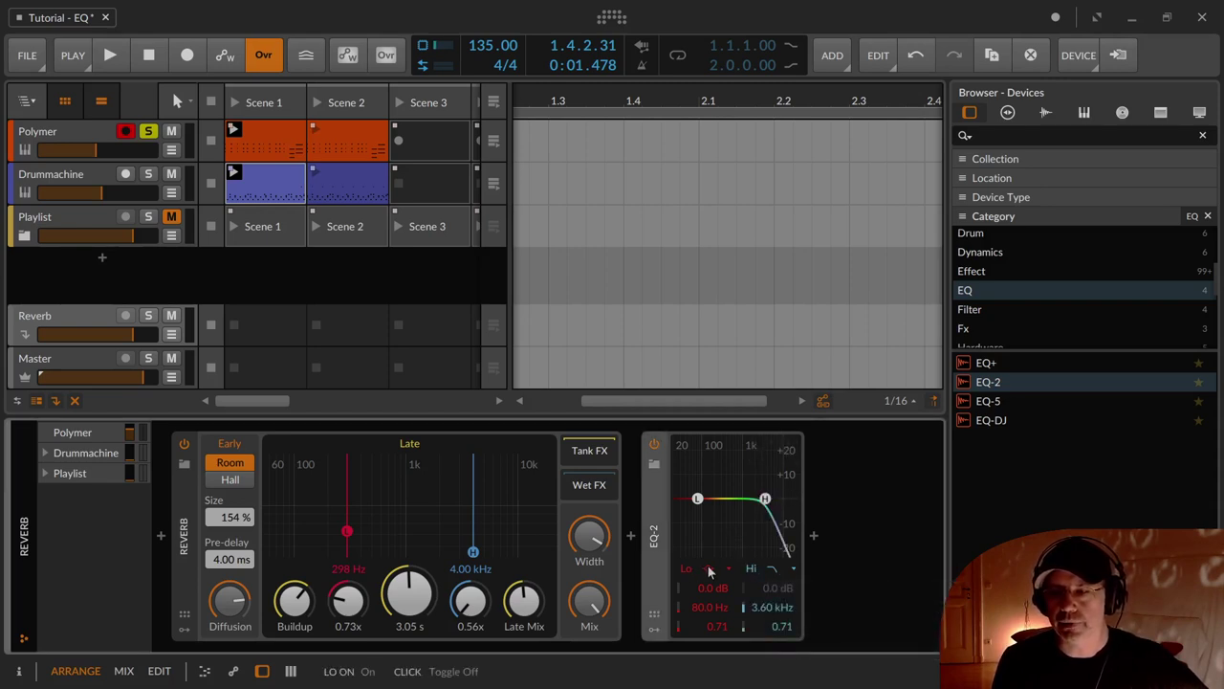
left_click(750, 569)
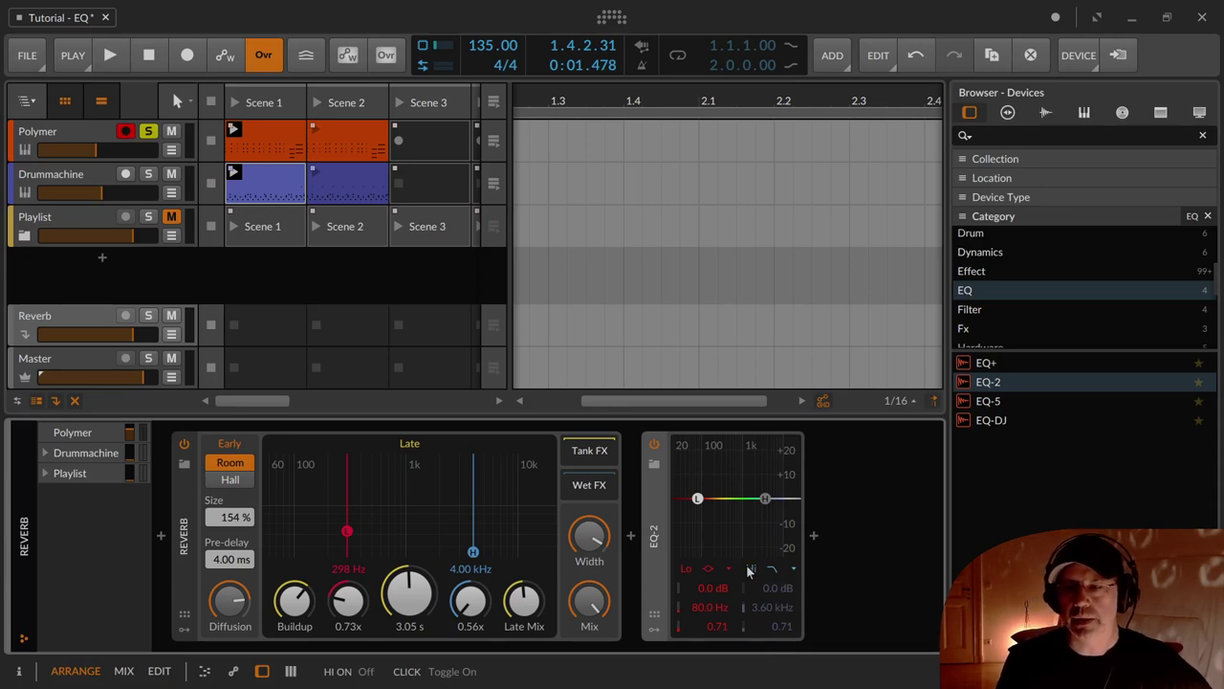
left_click(750, 569)
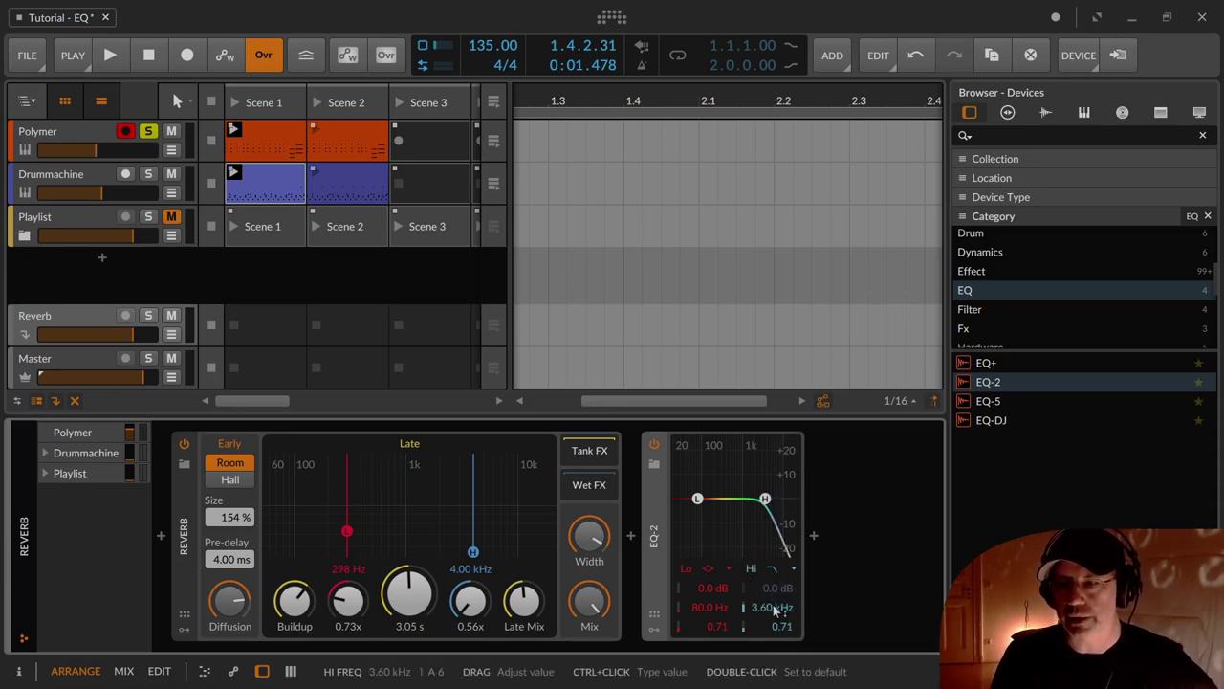
Step: Lower the EQ-2's high band frequency to 3.29 kHz and briefly show its modulators and remote controls
mouse_move(774, 609)
left_mouse_down()
mouse_move(774, 655)
mouse_move(775, 626)
left_mouse_up()
left_click(654, 617)
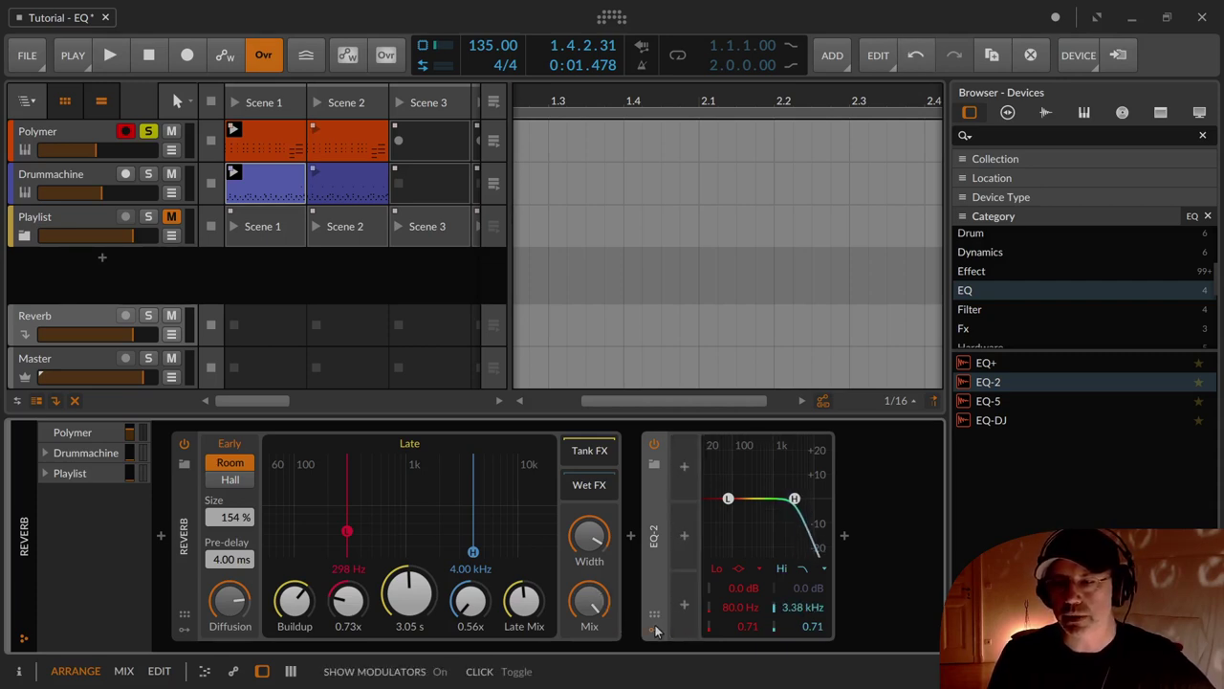
left_click(654, 619)
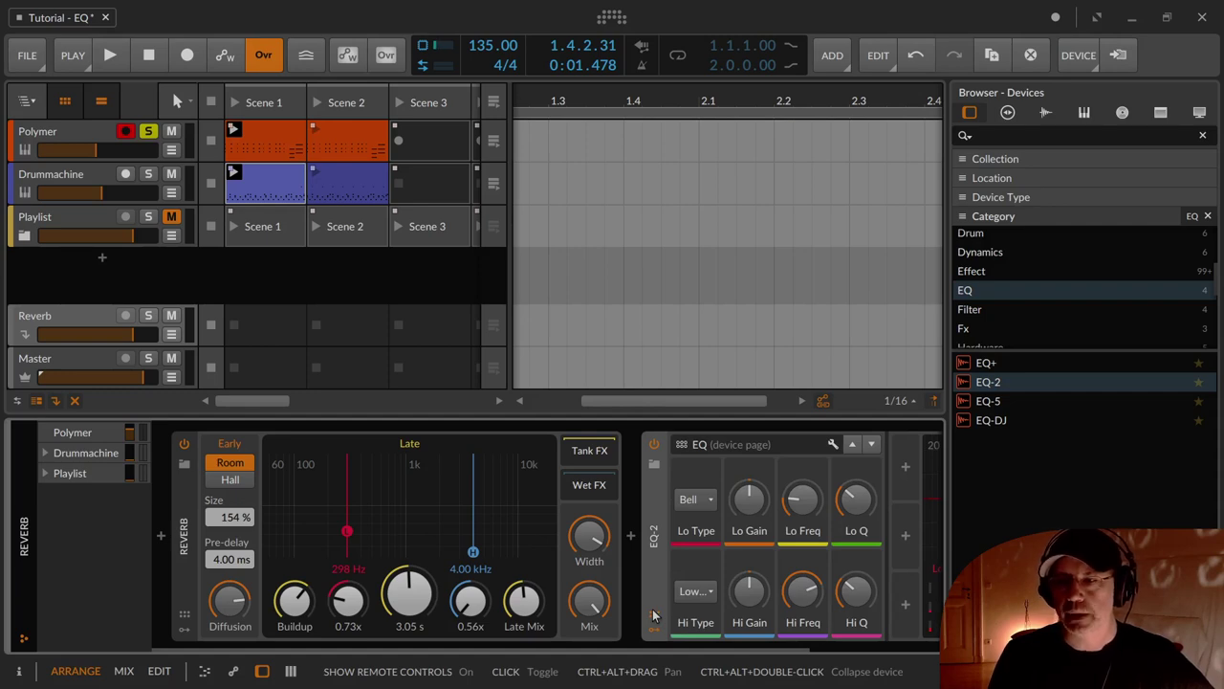
left_click(654, 617)
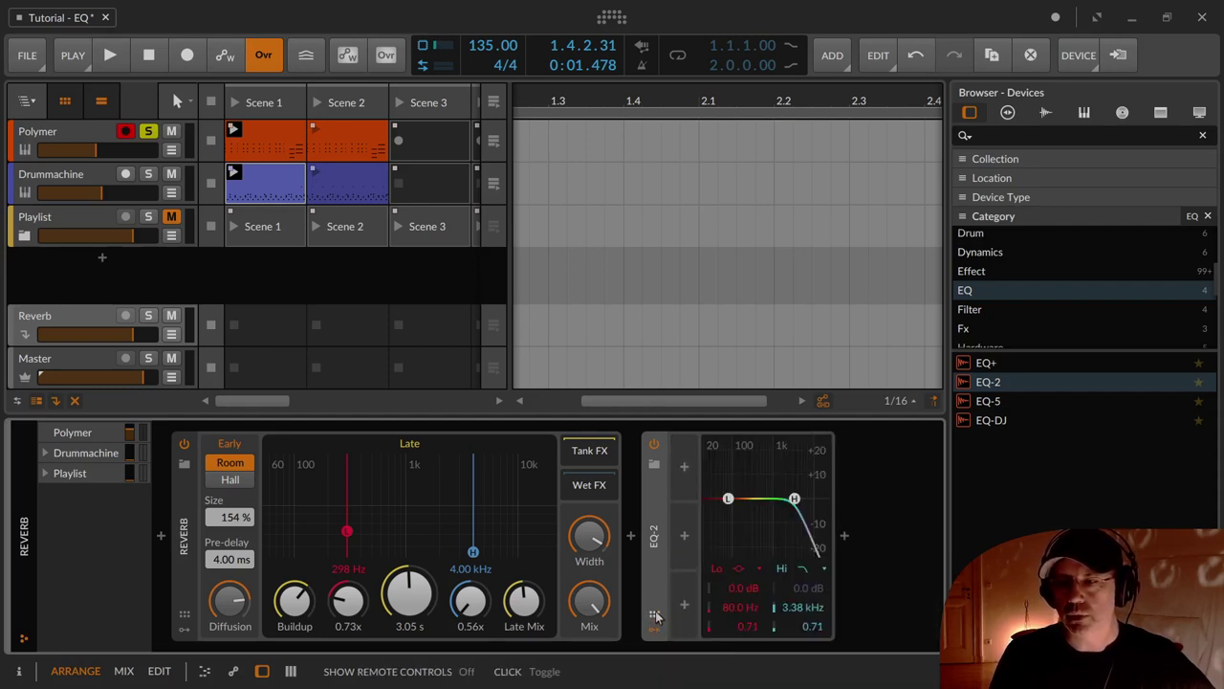
left_click(656, 625)
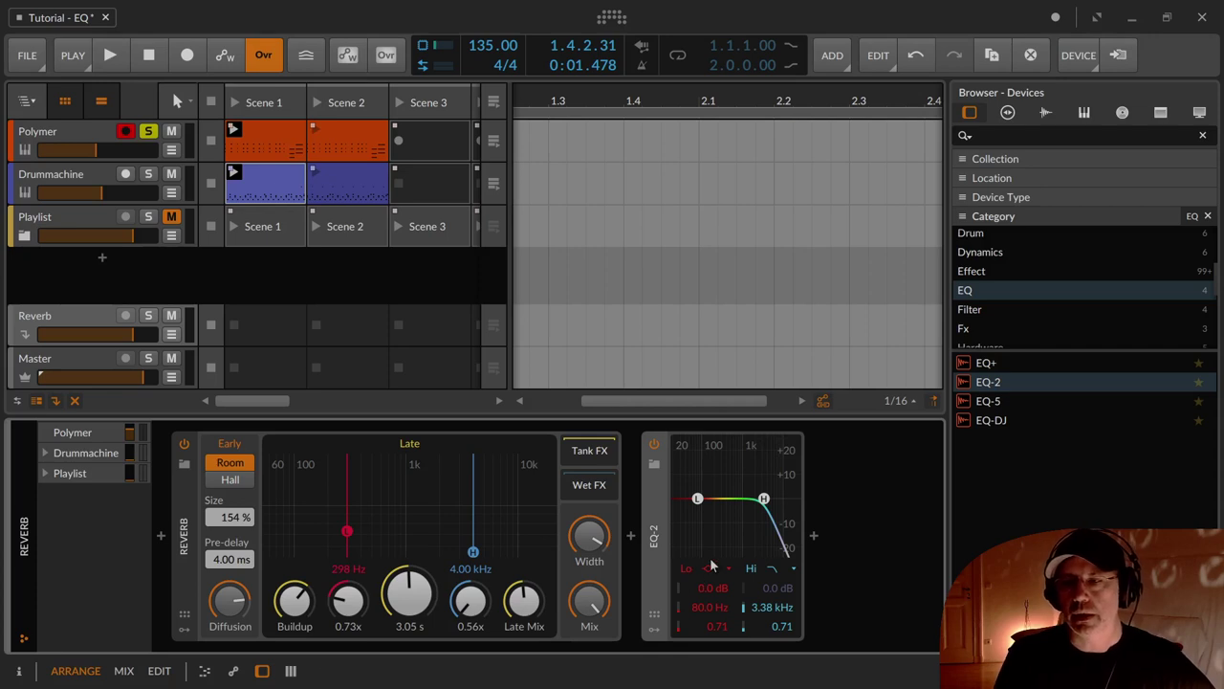
left_click_drag(773, 608, 774, 609)
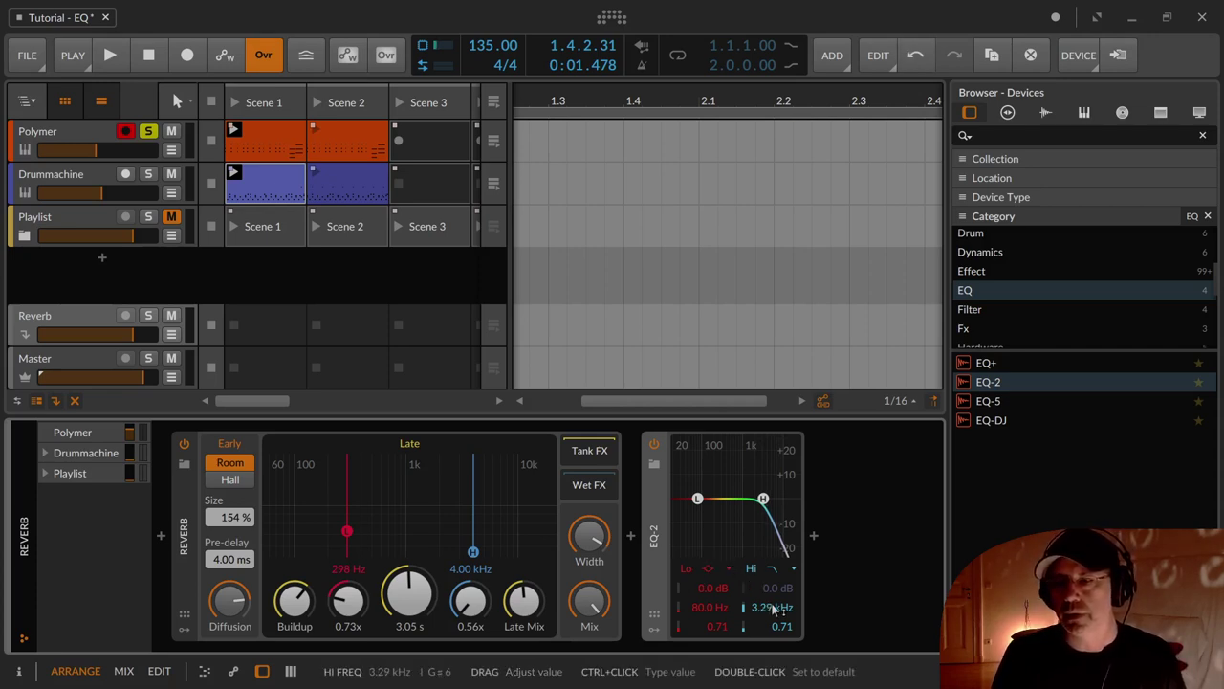
Step: Bypass the EQ-2, briefly play the project, and solo the Reverb track
left_click(655, 446)
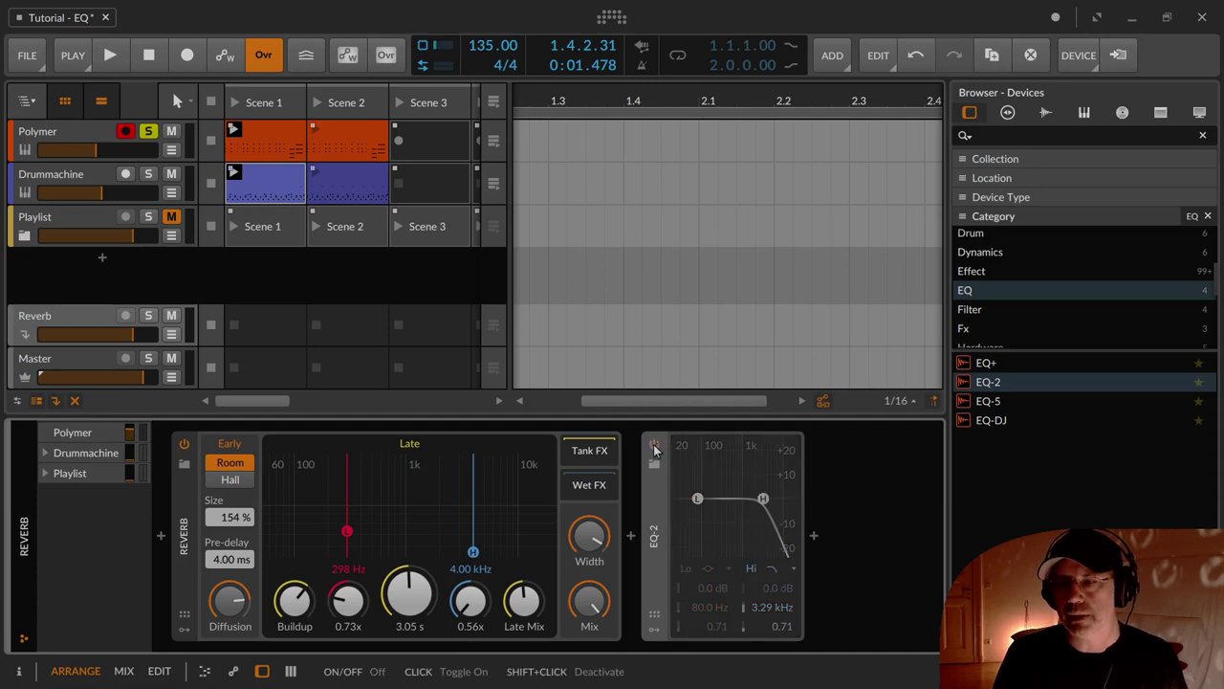
key("space")
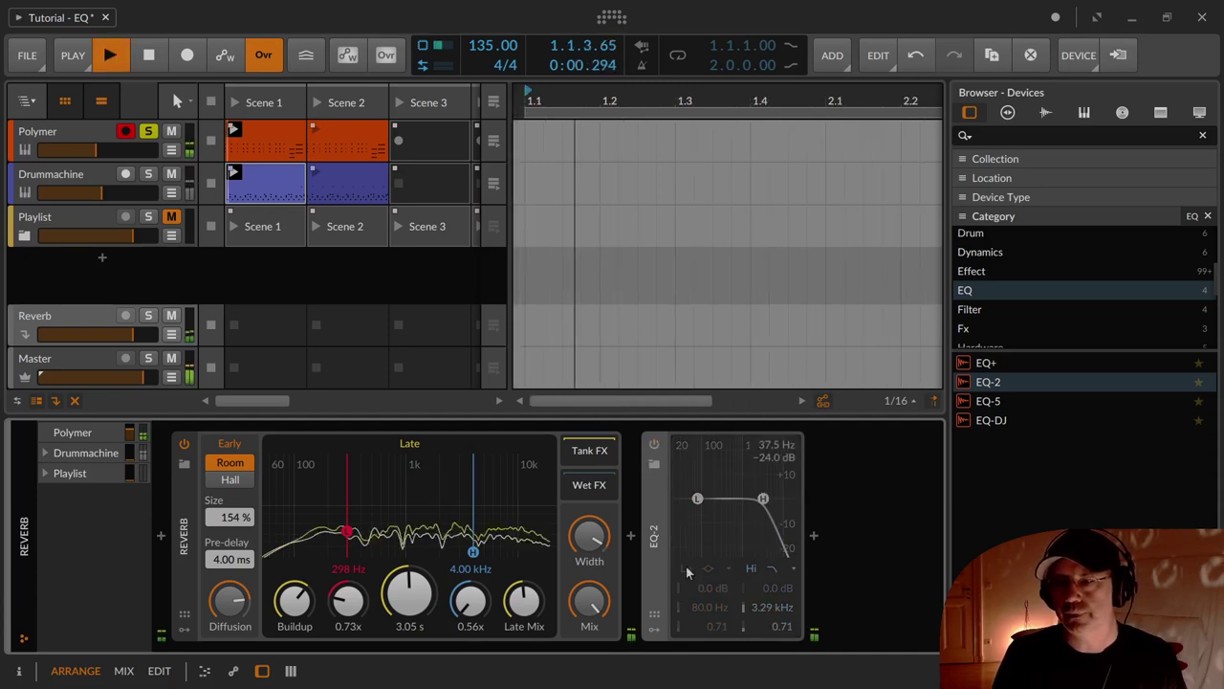
key("space")
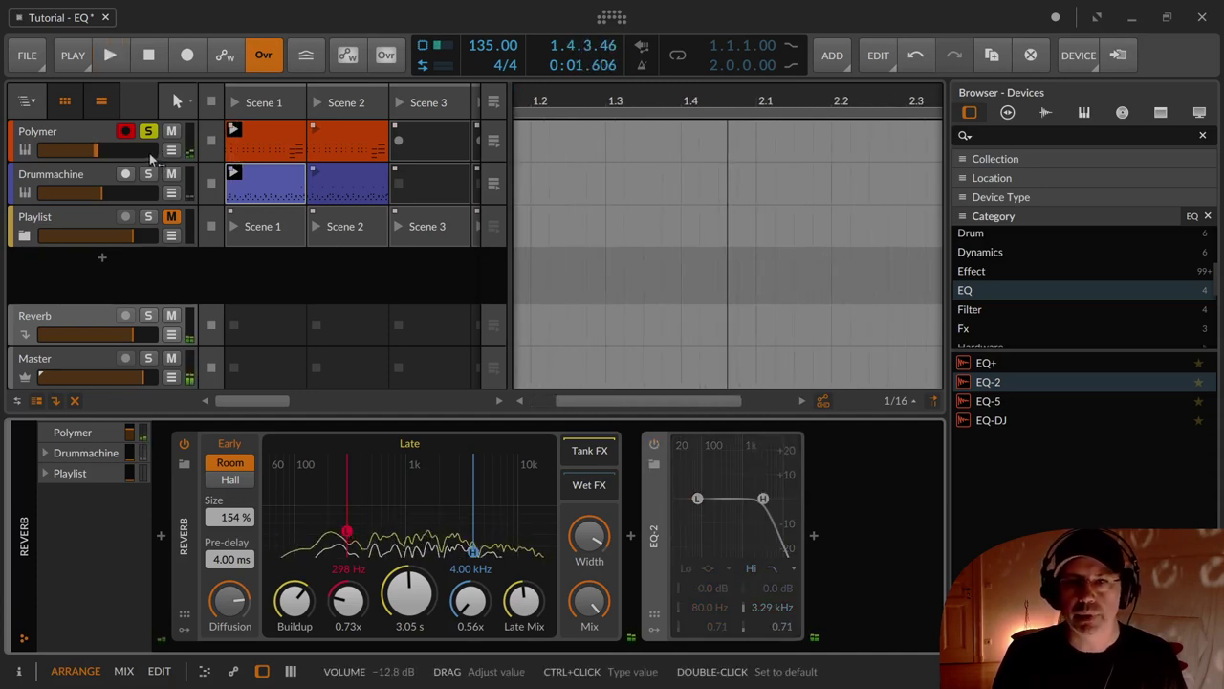
left_click(148, 316)
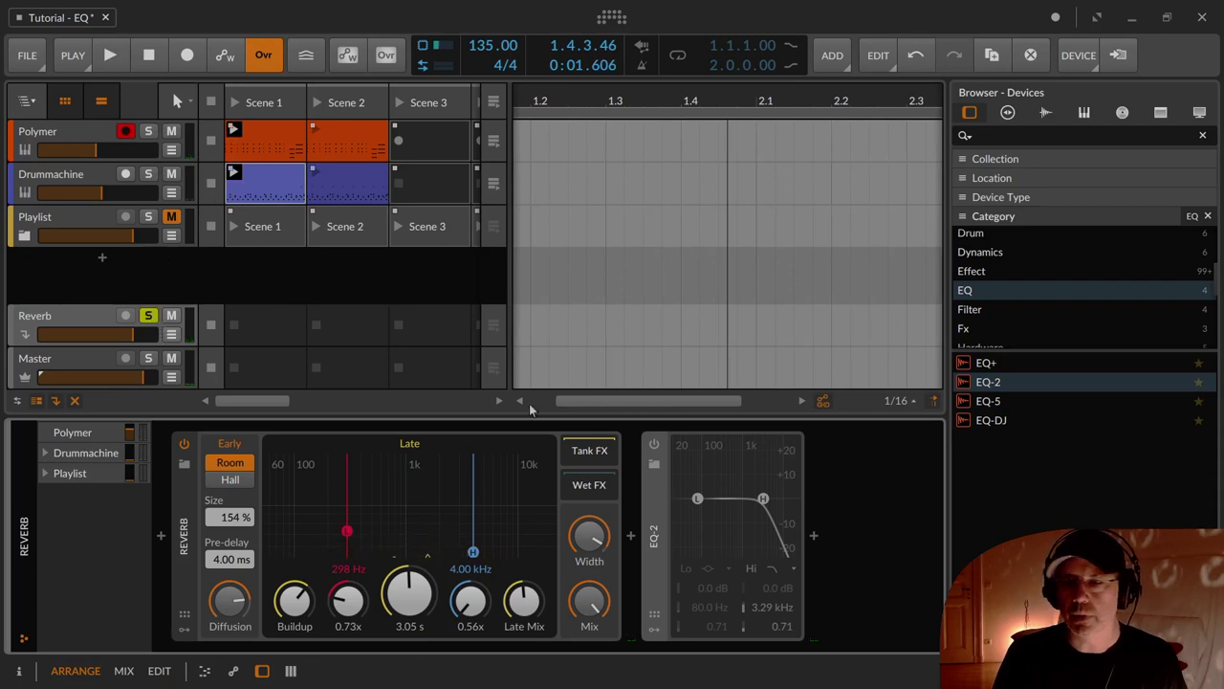
Step: Play the soloed reverb, re-enable the EQ-2, and lower its high band frequency to 2.44 kHz
key("space")
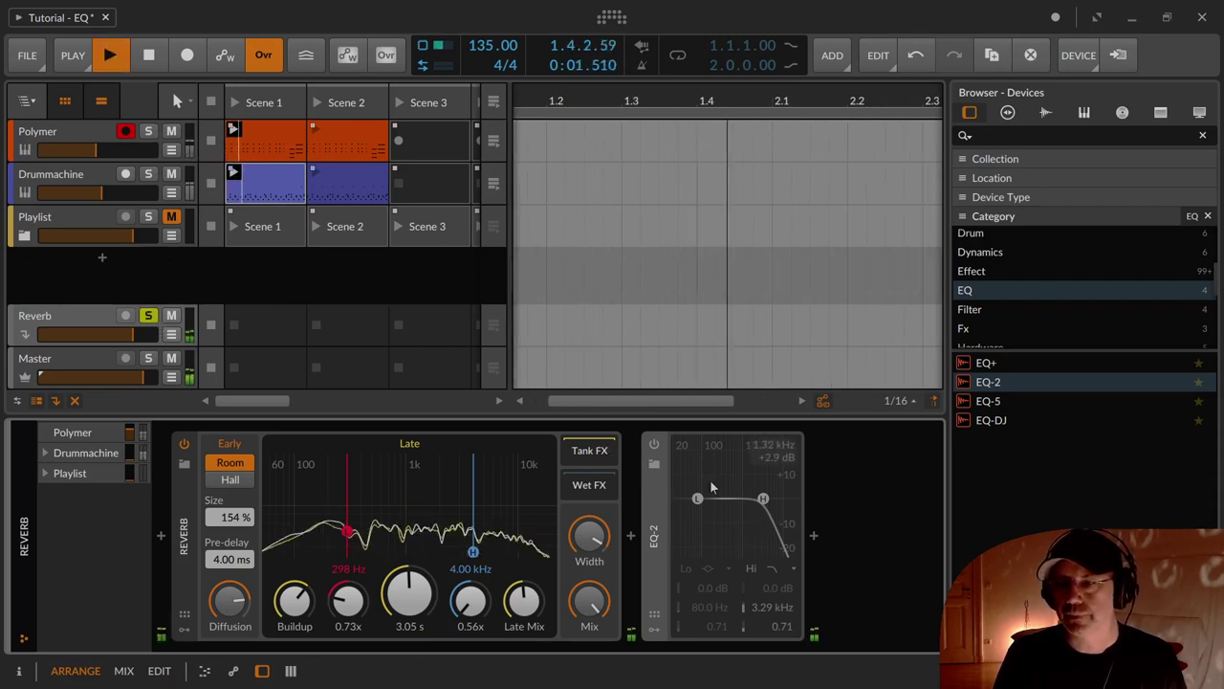
left_click(656, 447)
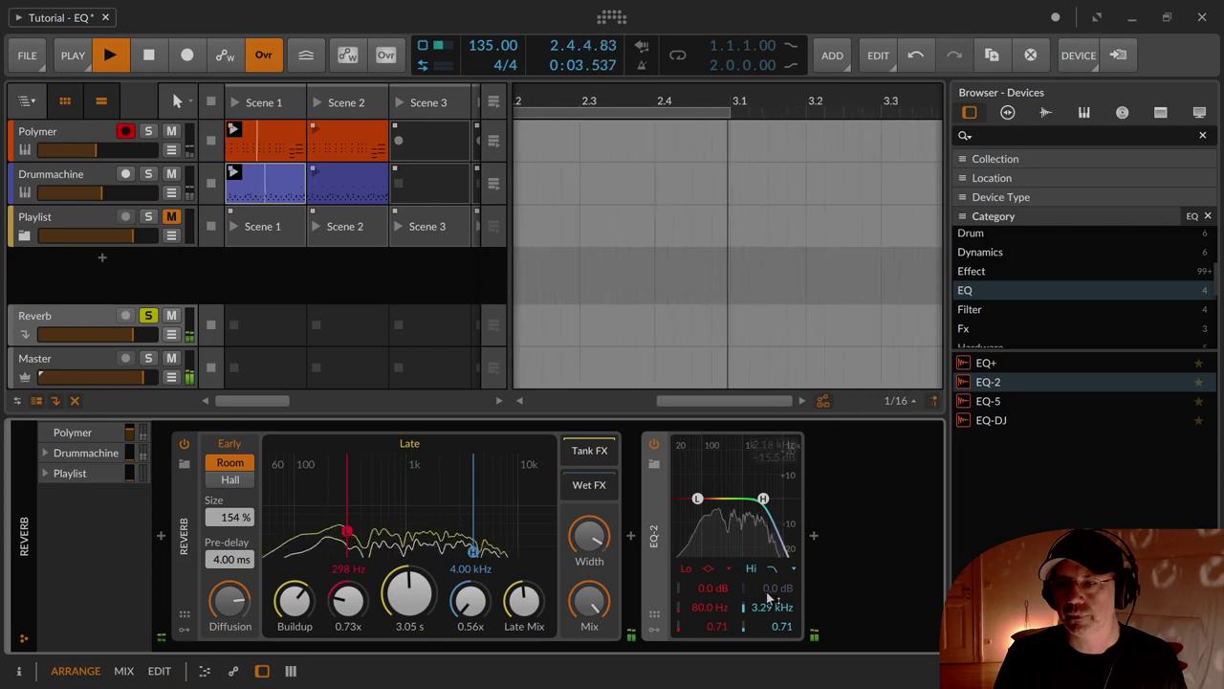
left_click_drag(770, 607, 770, 628)
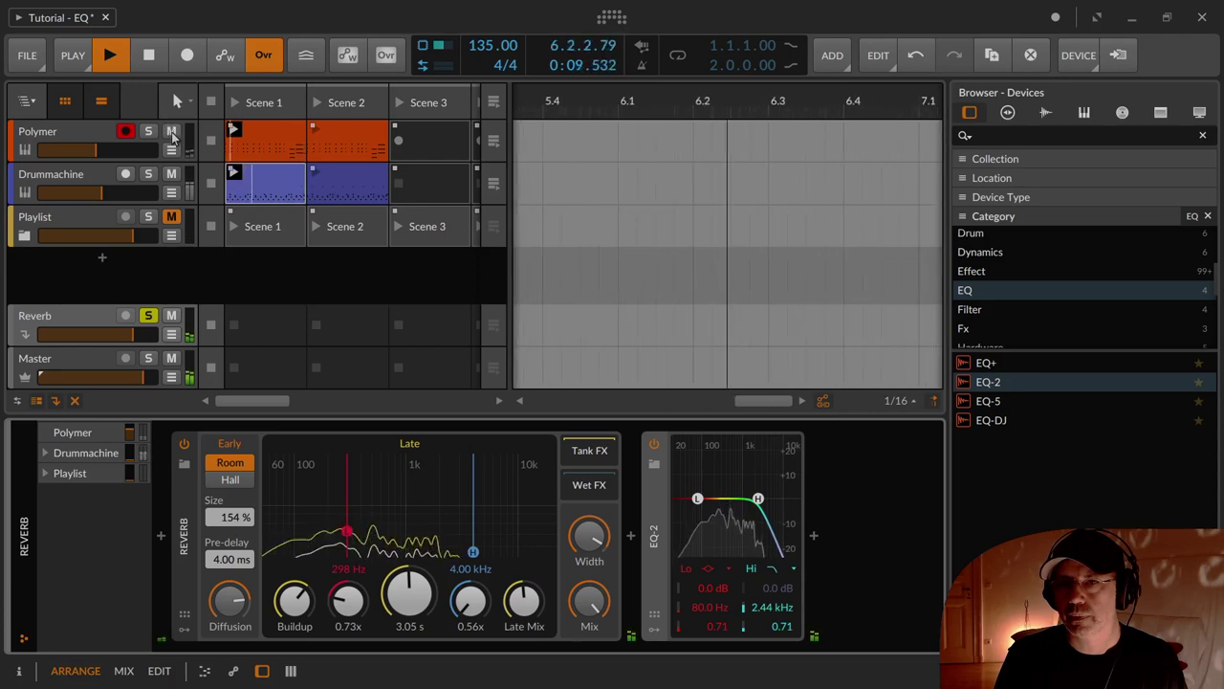
Step: Unsolo the Reverb track and compare the full mix with the EQ-2 bypassed and enabled before stopping playback
left_click(148, 315)
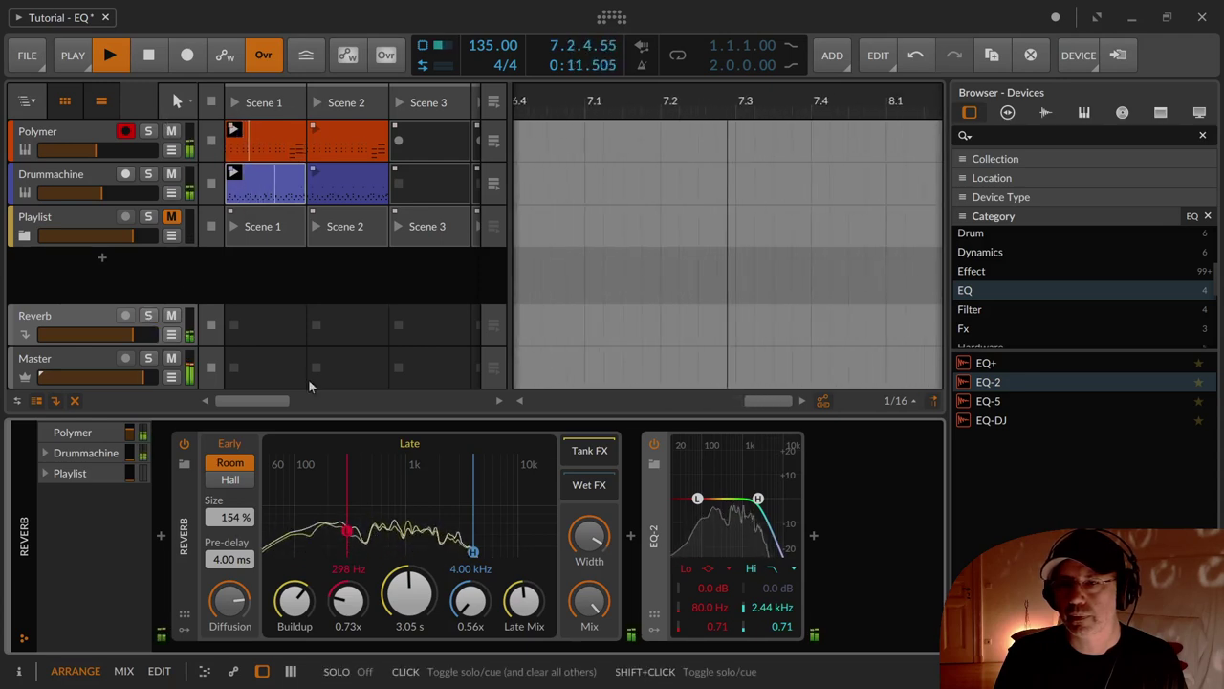
left_click(654, 445)
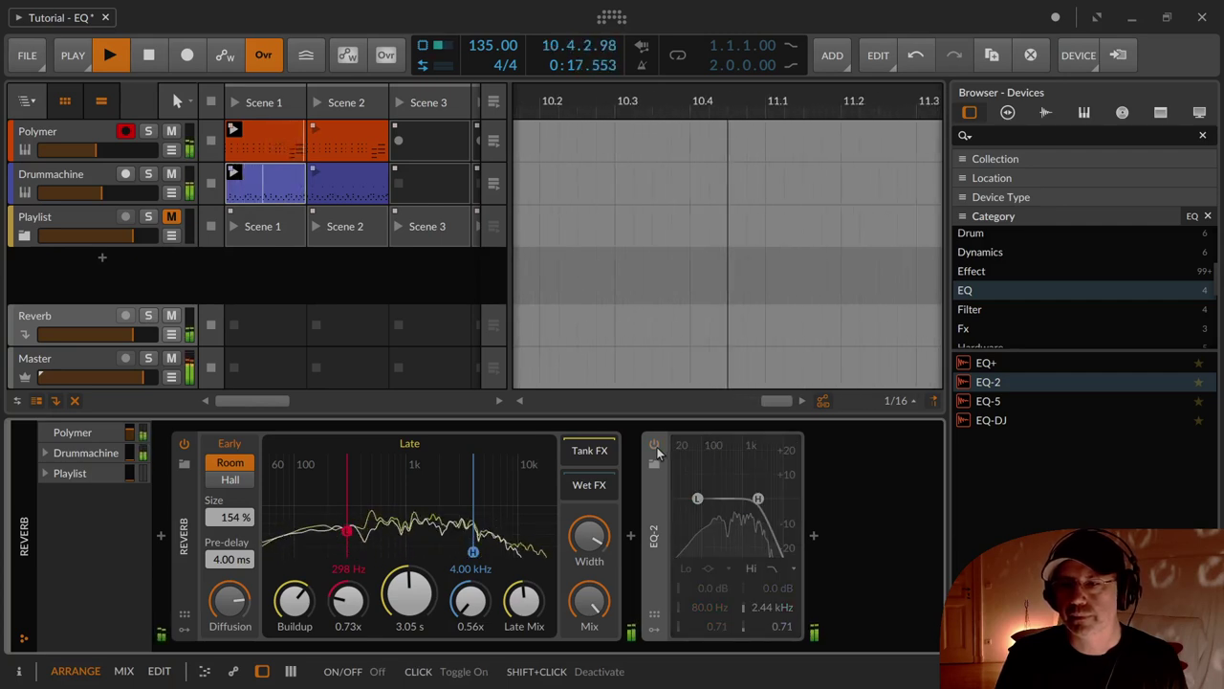
left_click(655, 445)
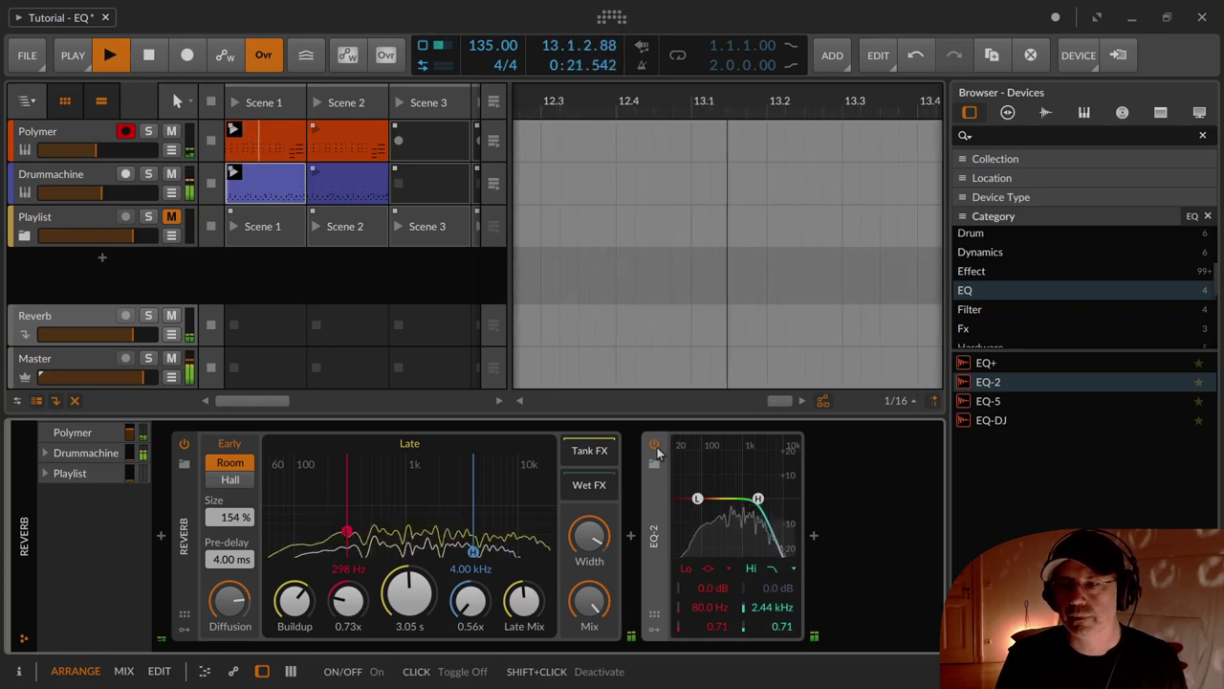
key("space")
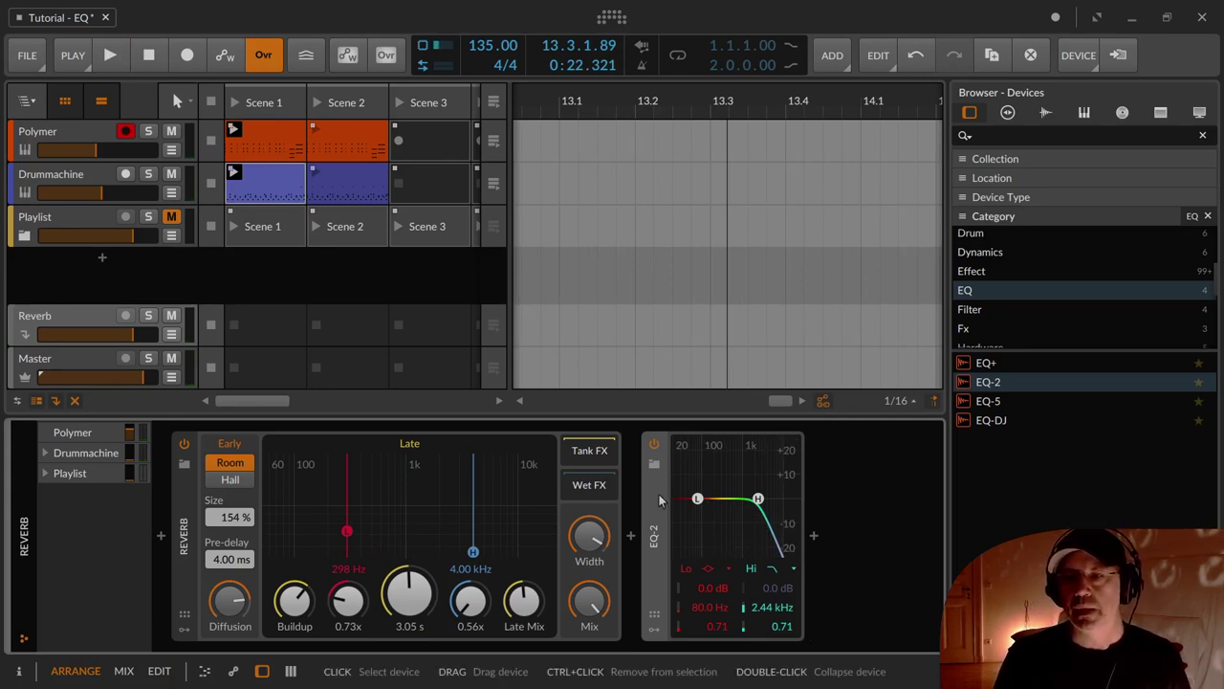
Step: Collapse the EQ-2 and insert an EQ-DJ device after it on the Reverb track
double_click(658, 498)
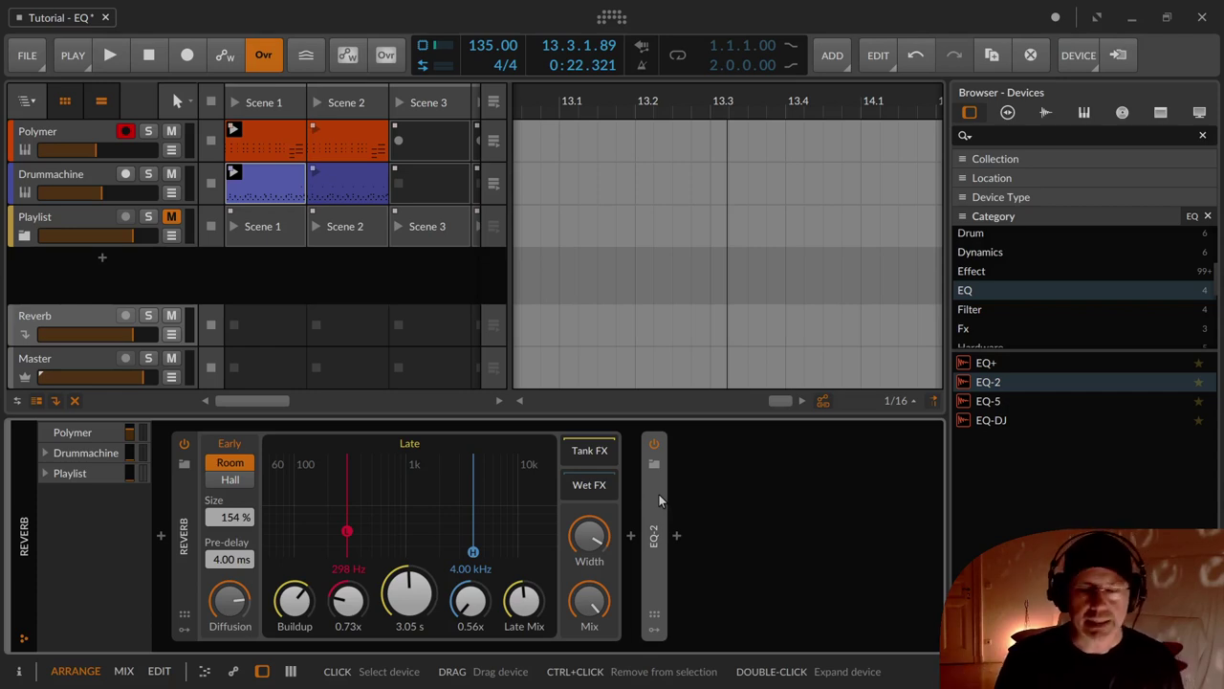
left_click(1028, 421)
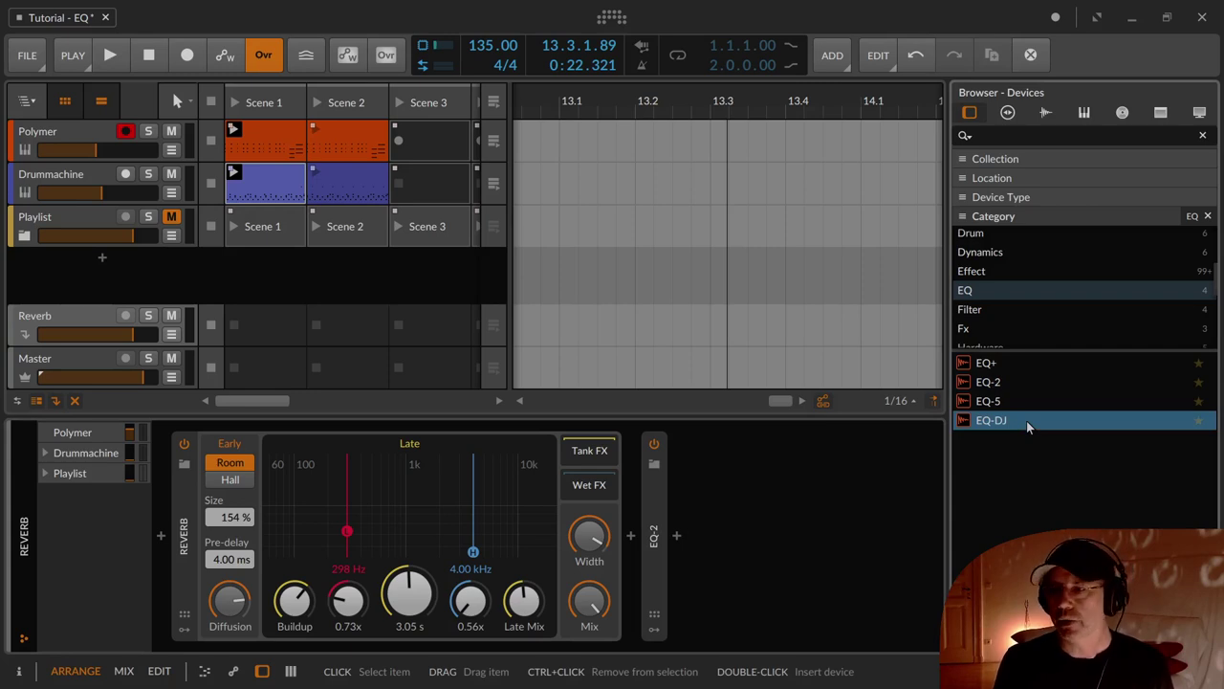
left_click_drag(964, 421, 813, 523)
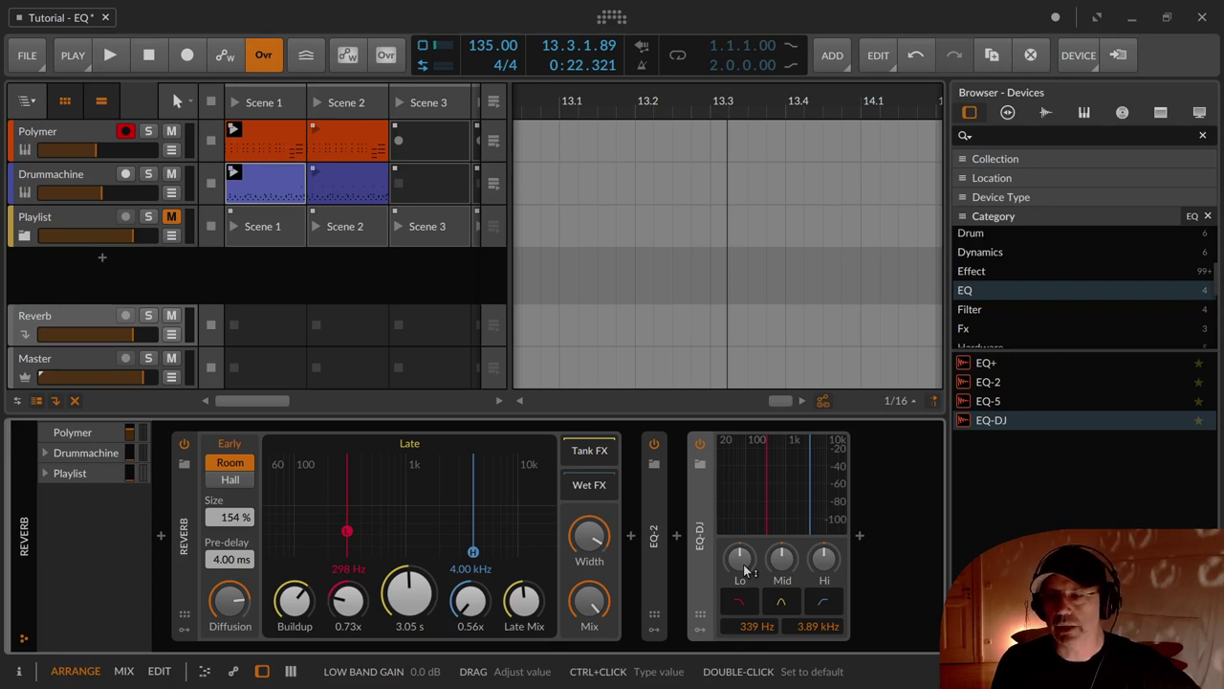
Step: Set the EQ-DJ's low crossover frequency to 183 Hz and its high crossover frequency to 3.00 kHz
mouse_move(743, 565)
left_mouse_down()
mouse_move(743, 593)
mouse_move(738, 560)
left_mouse_up()
left_click(664, 498)
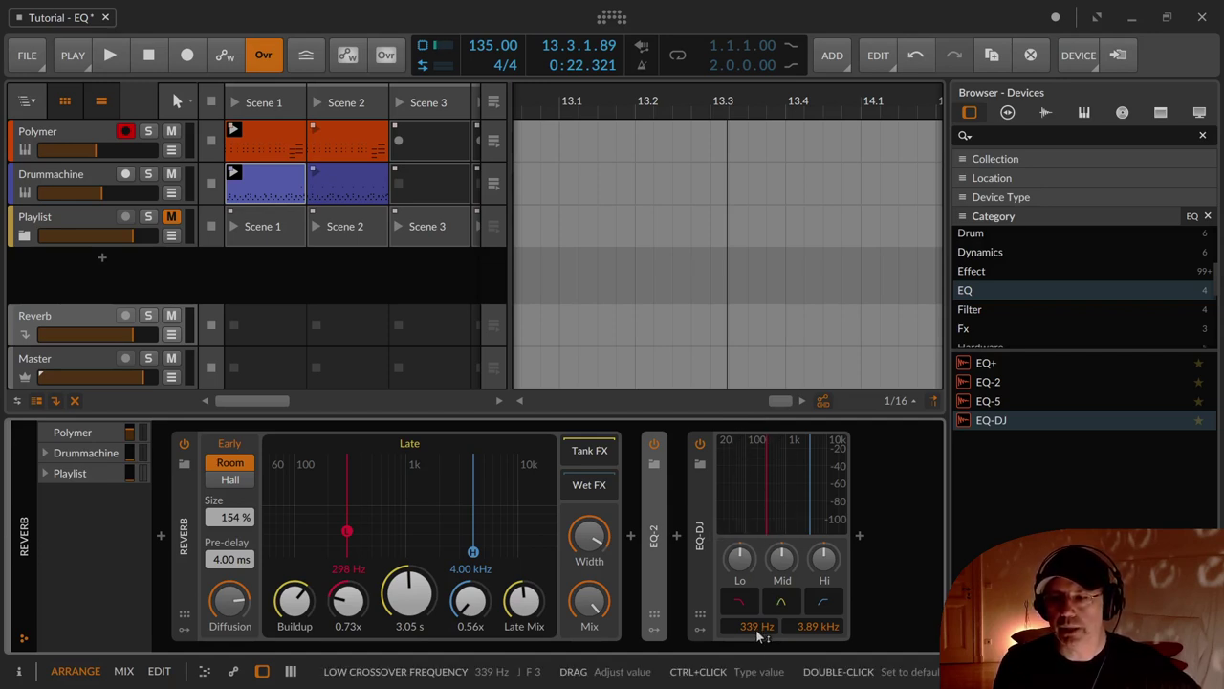
mouse_move(750, 628)
left_mouse_down()
mouse_move(750, 647)
mouse_move(749, 612)
mouse_move(750, 650)
mouse_move(750, 638)
left_mouse_up()
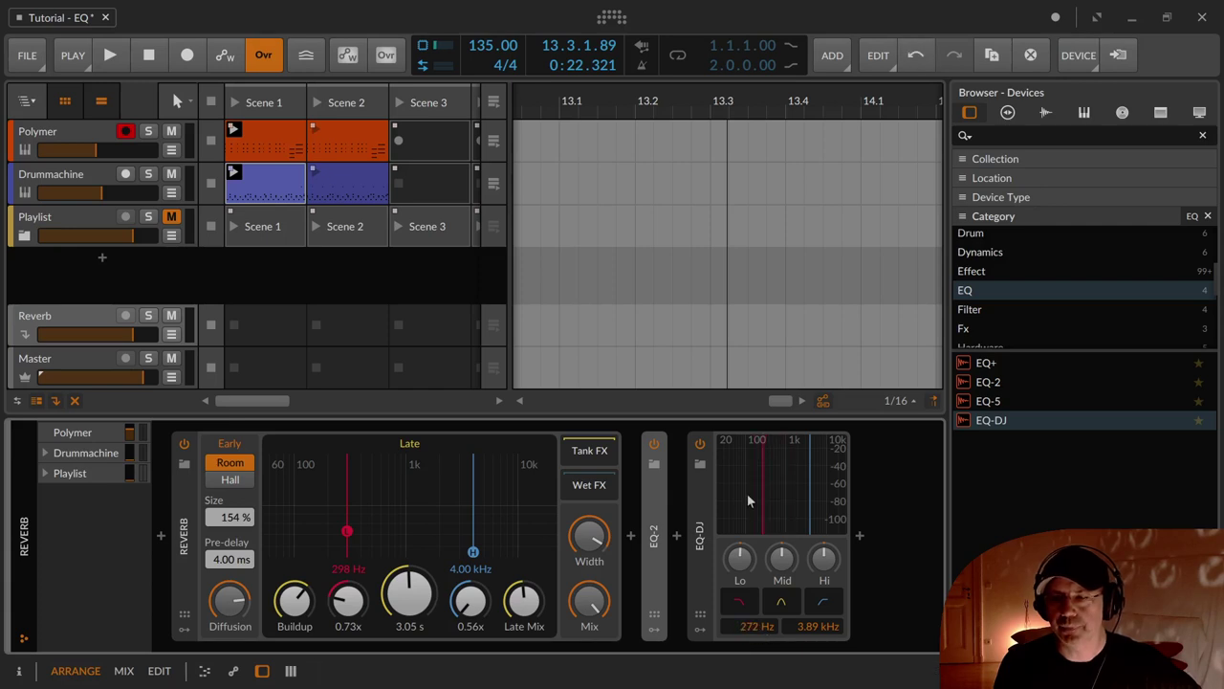
mouse_move(765, 488)
left_mouse_down()
mouse_move(787, 490)
mouse_move(743, 490)
mouse_move(770, 492)
mouse_move(758, 494)
left_mouse_up()
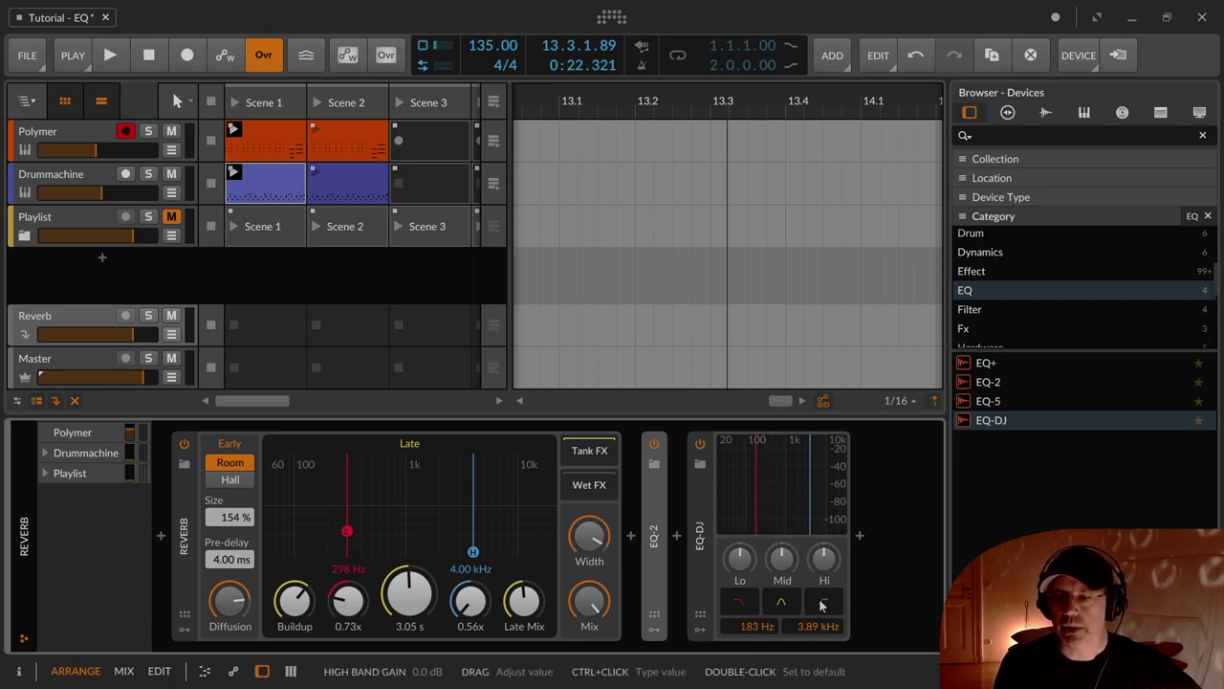
left_click_drag(828, 636, 827, 651)
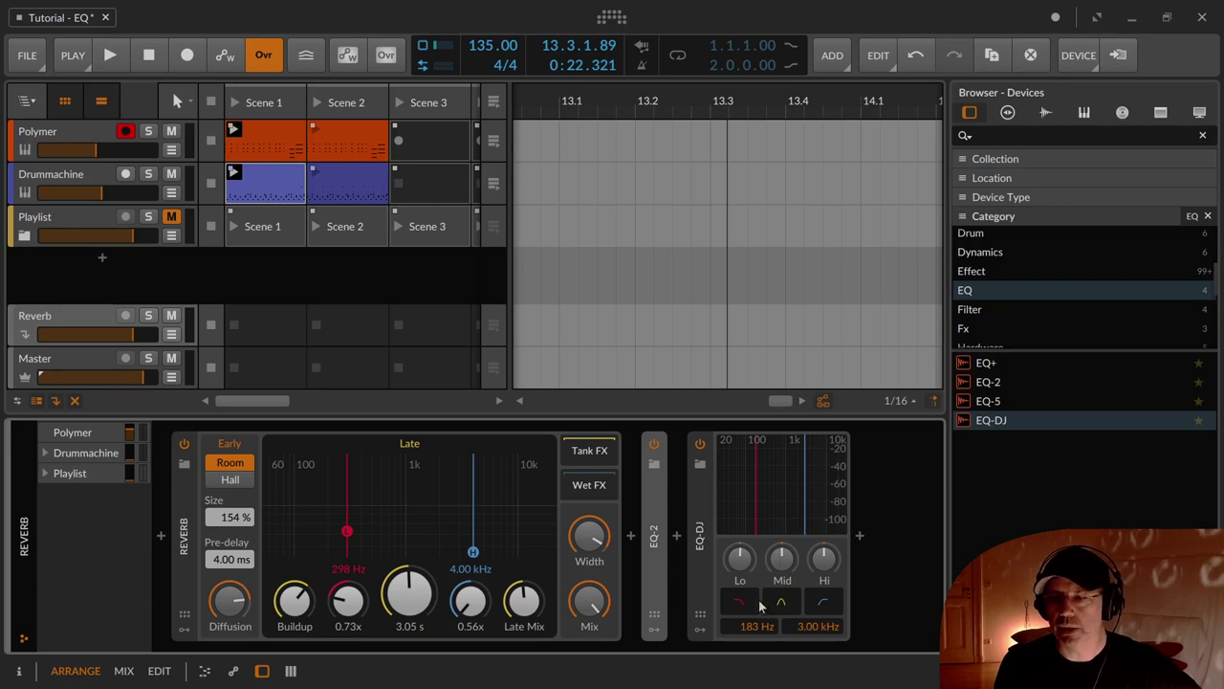
Step: Read the EQ-DJ's description in the inspector, and hide the inspector again
left_click(822, 600)
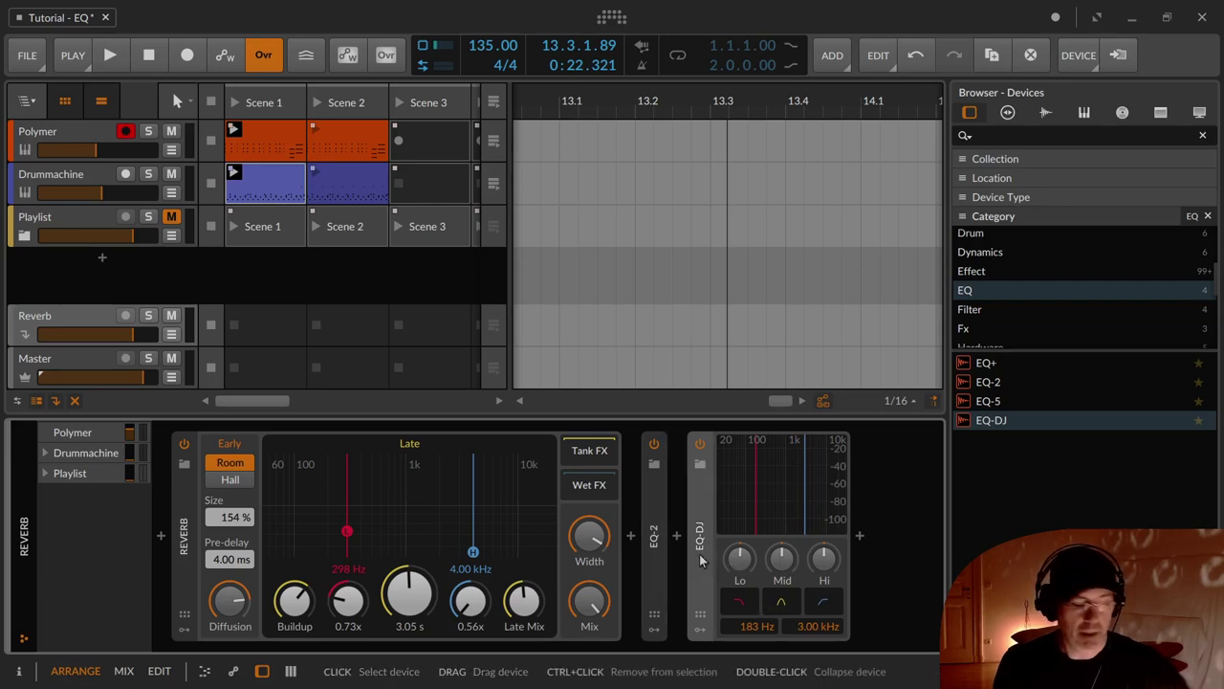
key("i")
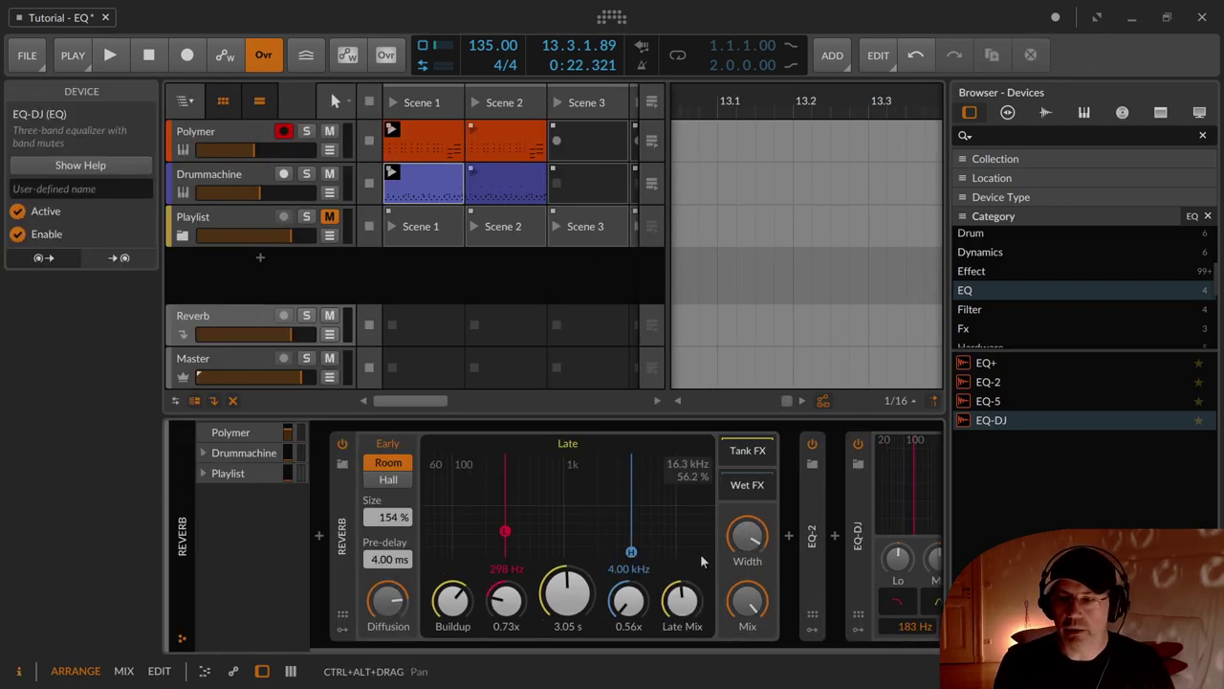
left_click(859, 552)
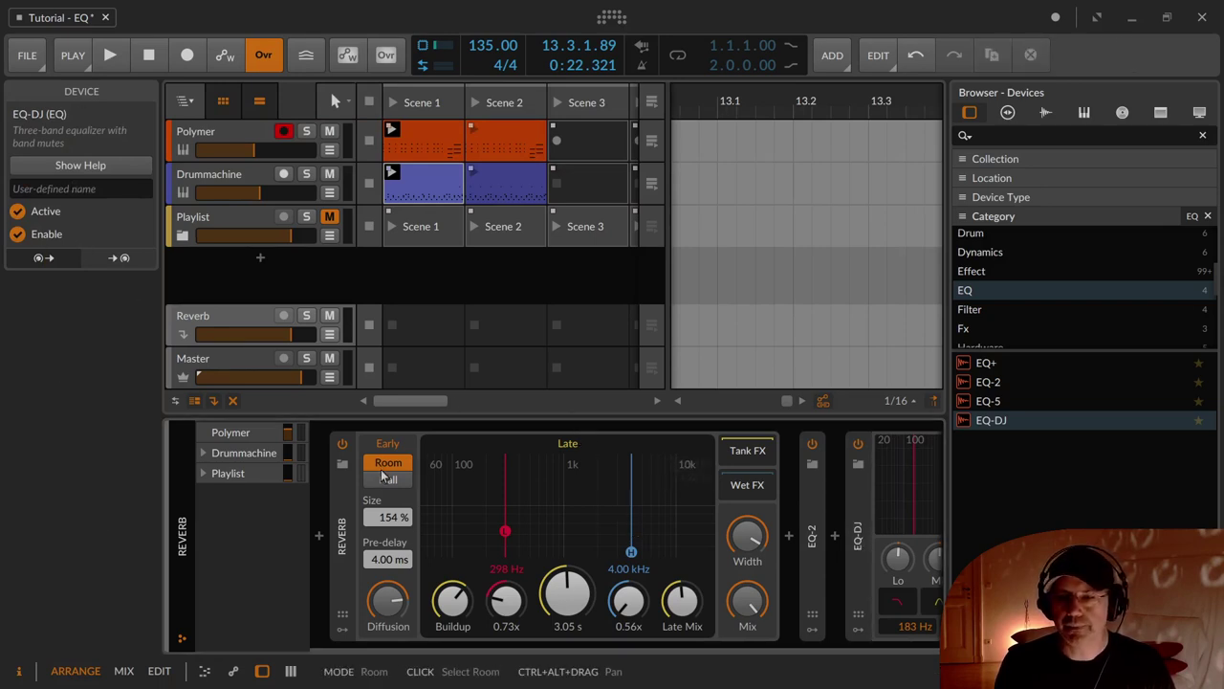
key("i")
left_click(703, 533)
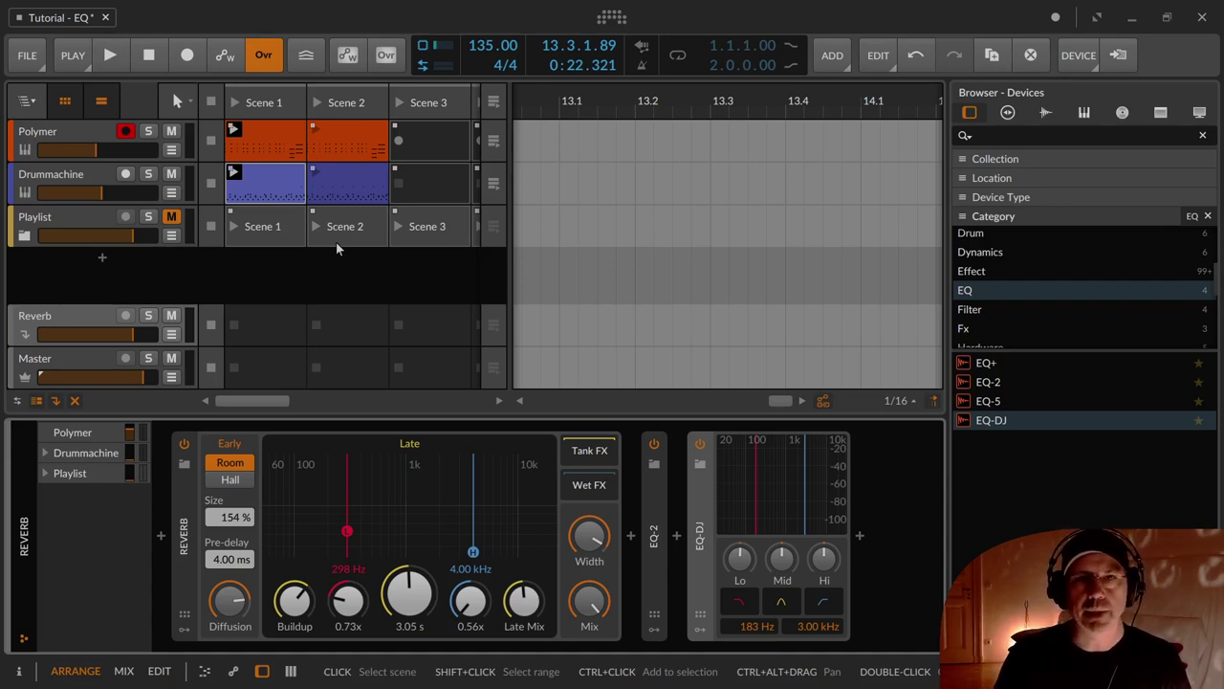
Step: Switch to the mixer view, and expand and solo the Playlist group
key("alt+2")
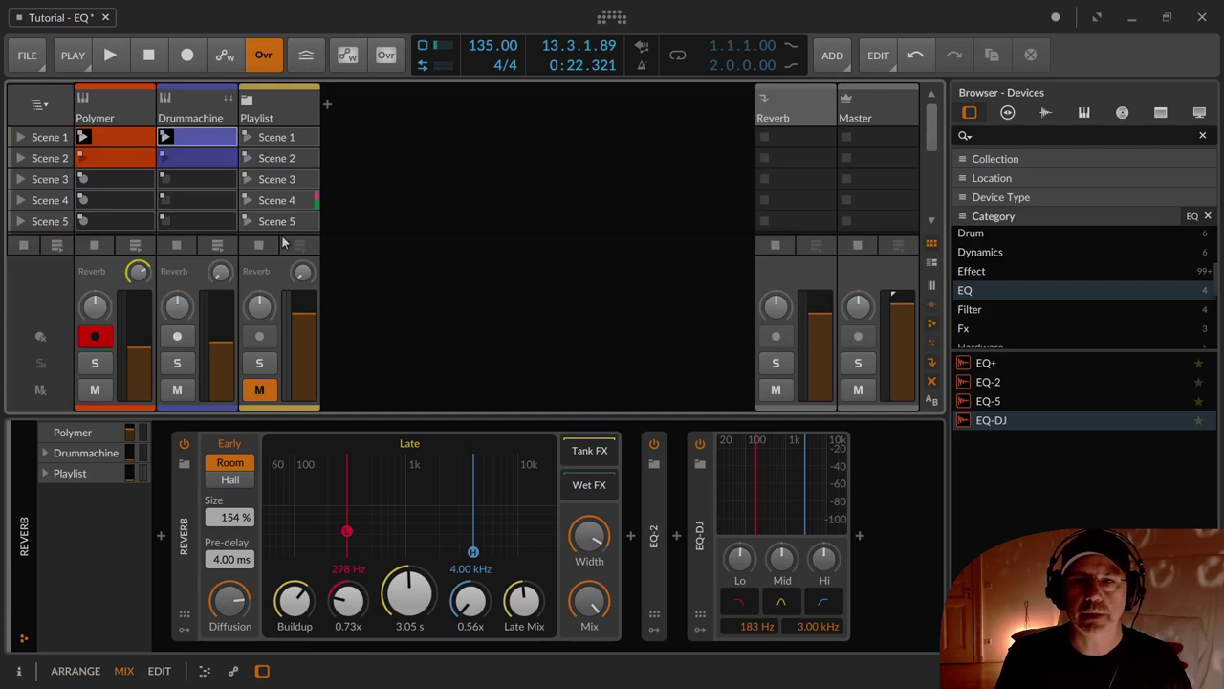
left_click(247, 104)
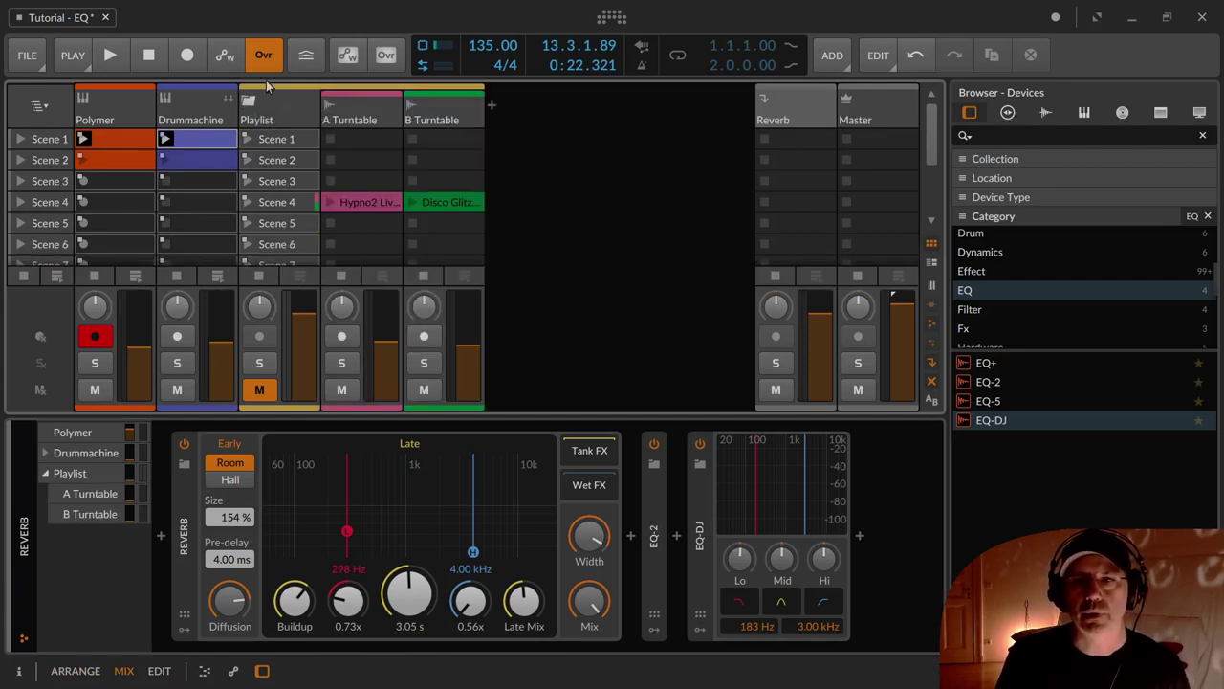
left_click(262, 364)
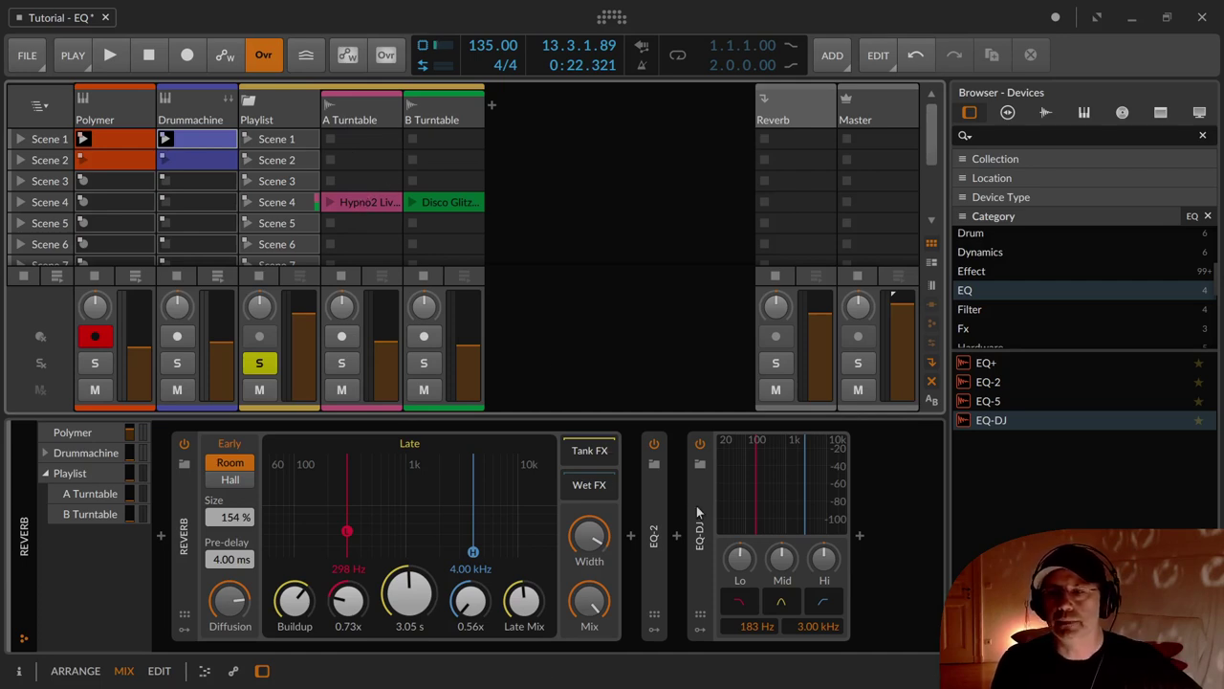
Step: Show the A Turntable track's EQ-DJ and display the crossfade controls in the mixer
left_click(288, 106)
left_click(351, 107)
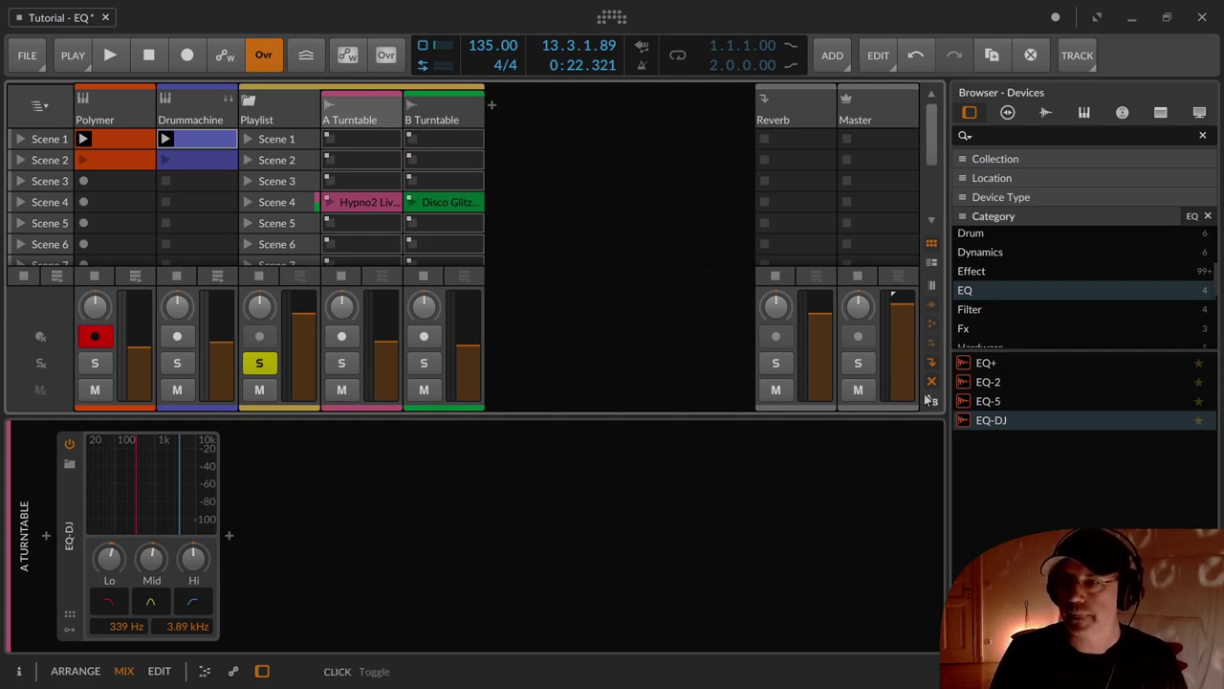
key("ctrl+super")
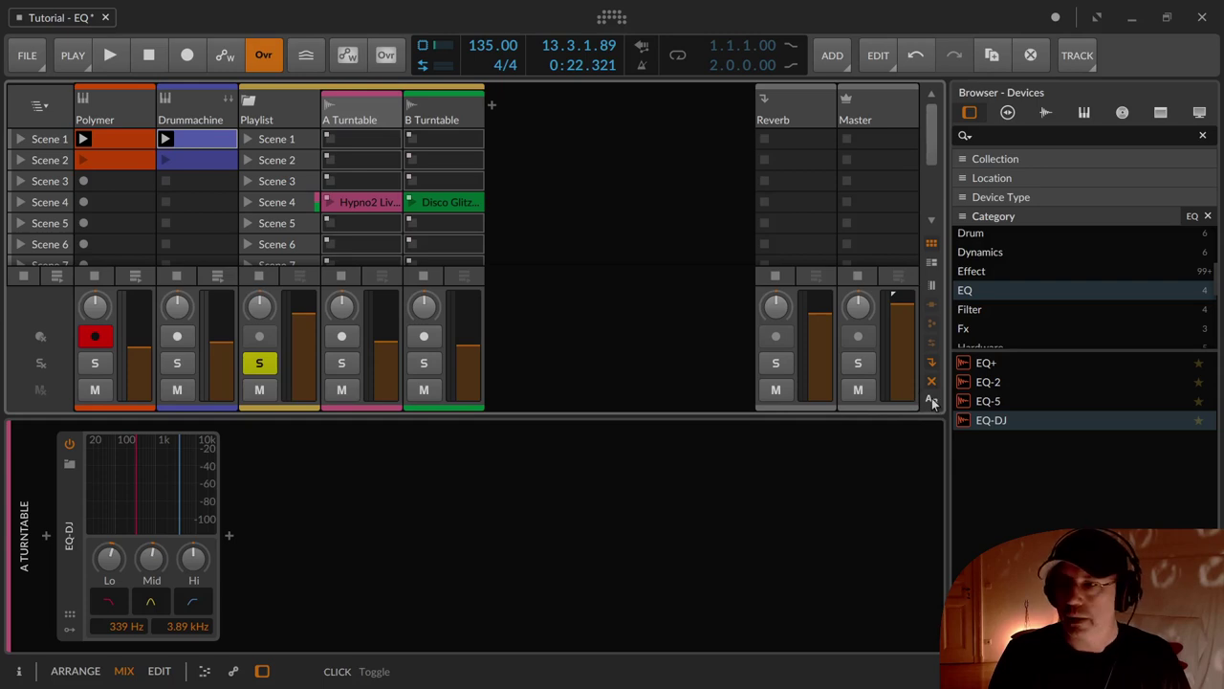
left_click(932, 400)
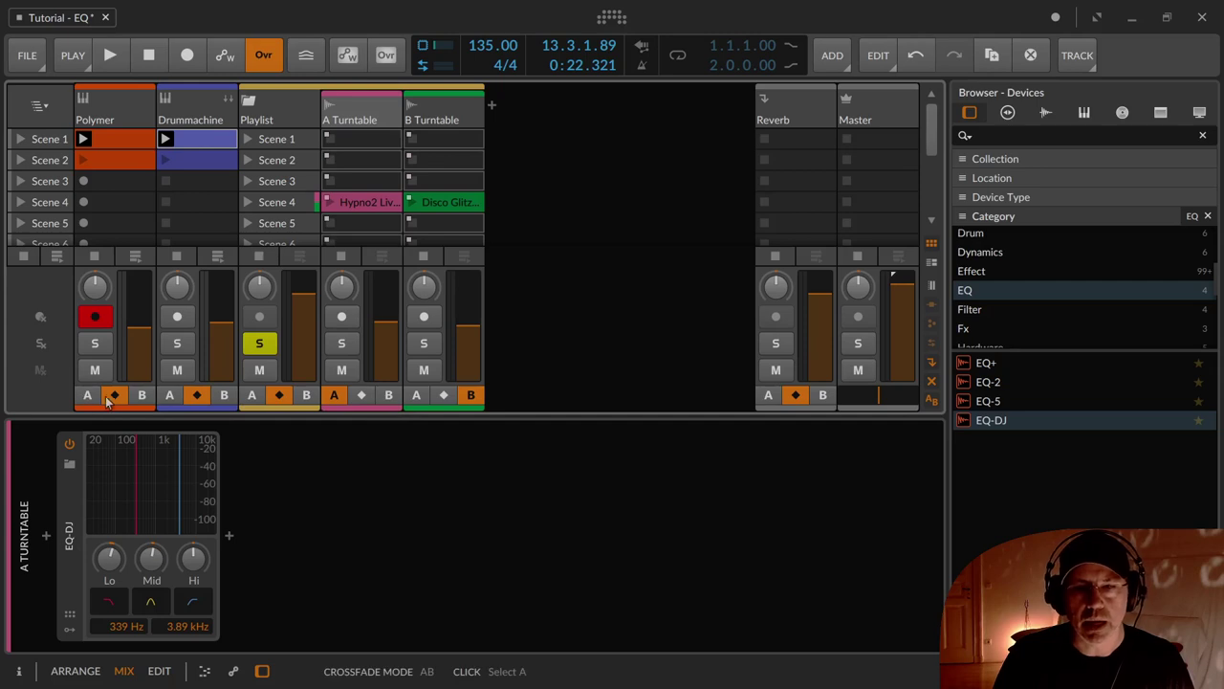
Step: Switch A Turntable's crossfade mode to AB and back to A, and sweep the Master crossfader between both sides, ending near -18.7 %
left_click(358, 396)
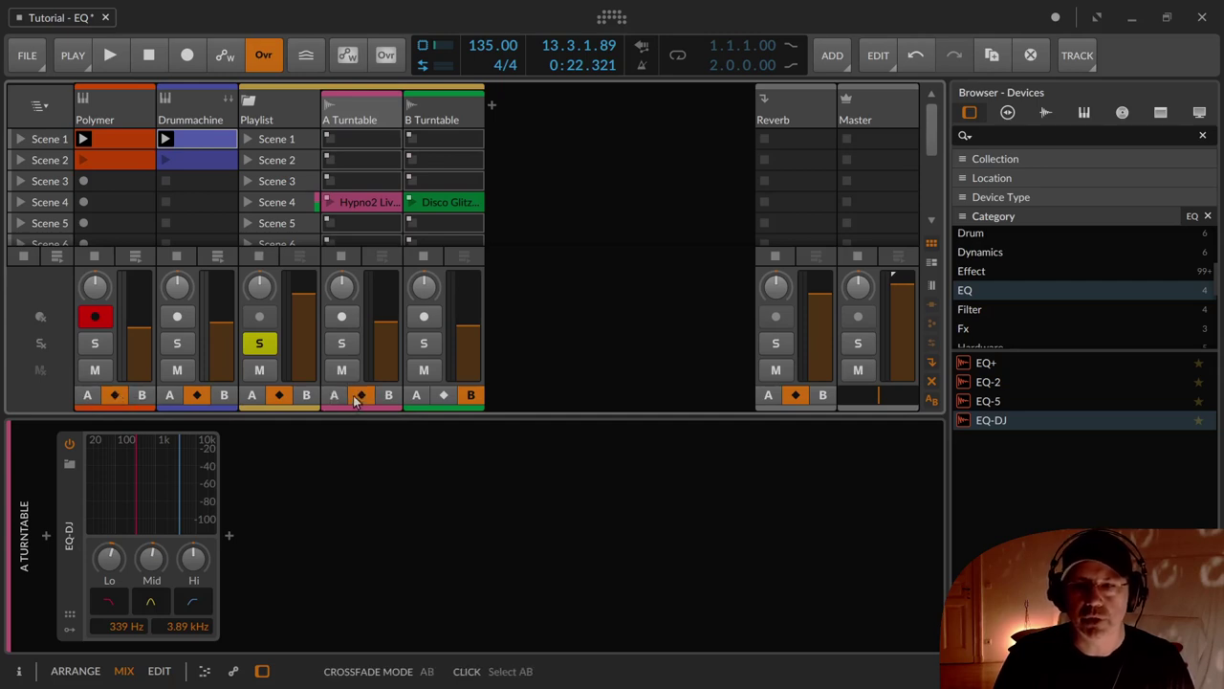
left_click(337, 398)
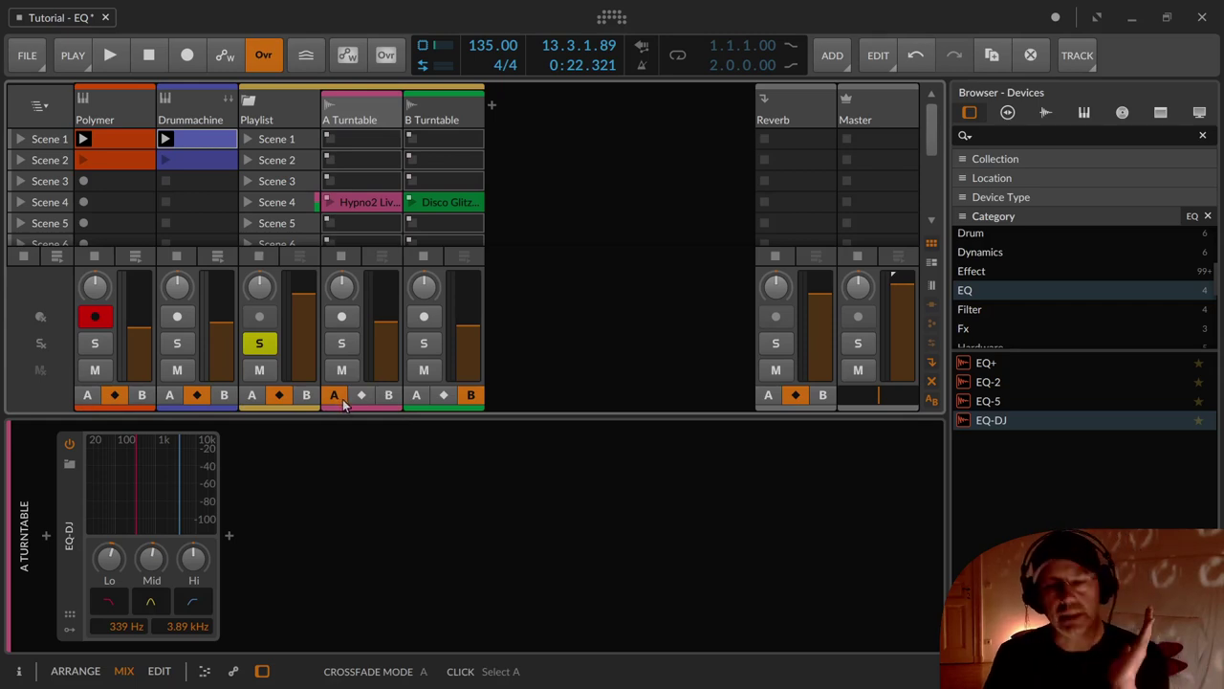
left_click_drag(878, 395, 843, 400)
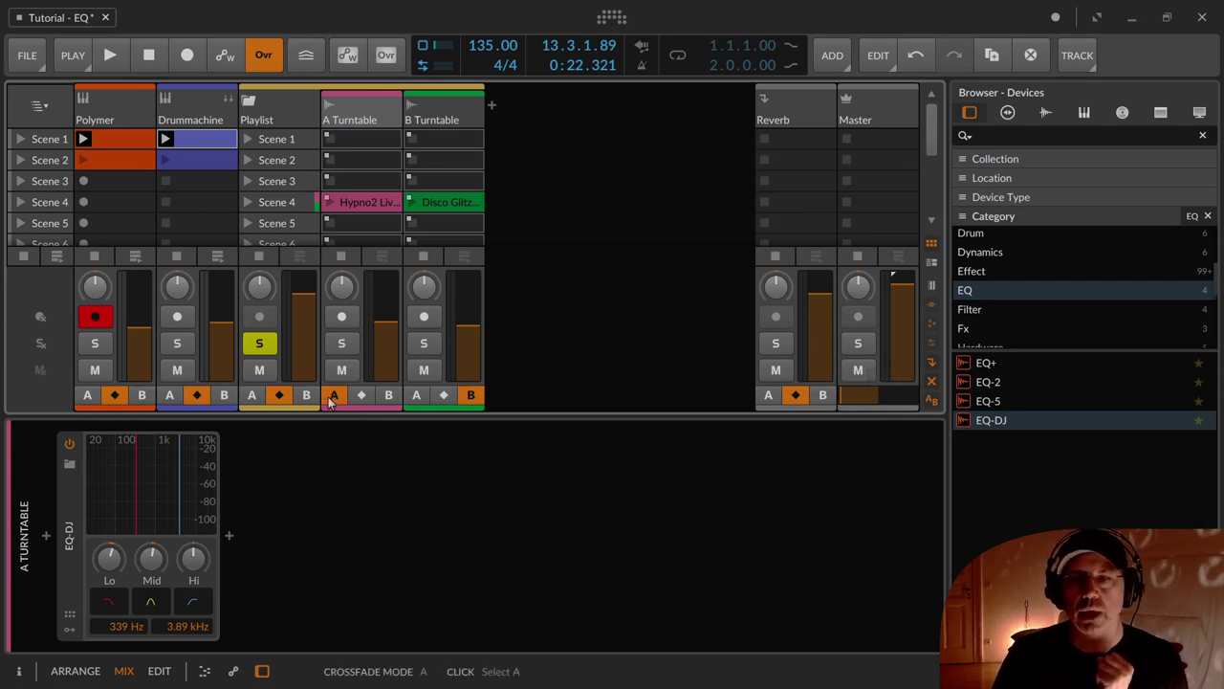
left_click_drag(870, 396, 913, 396)
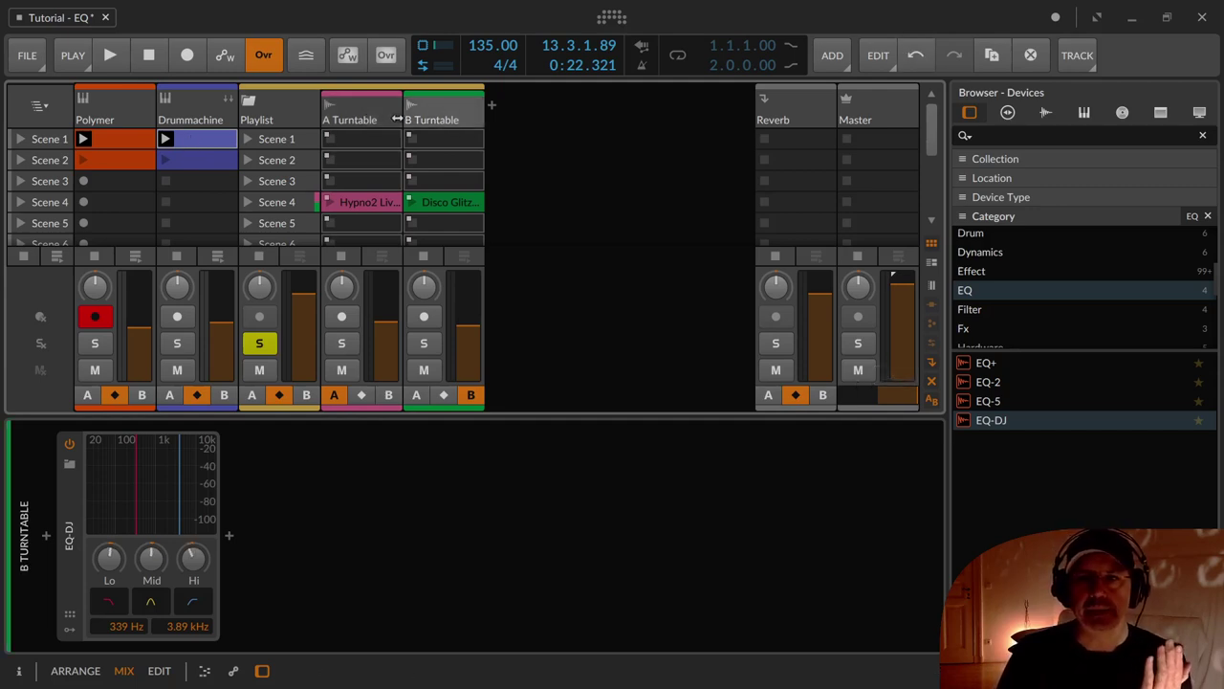
left_click_drag(890, 404, 872, 400)
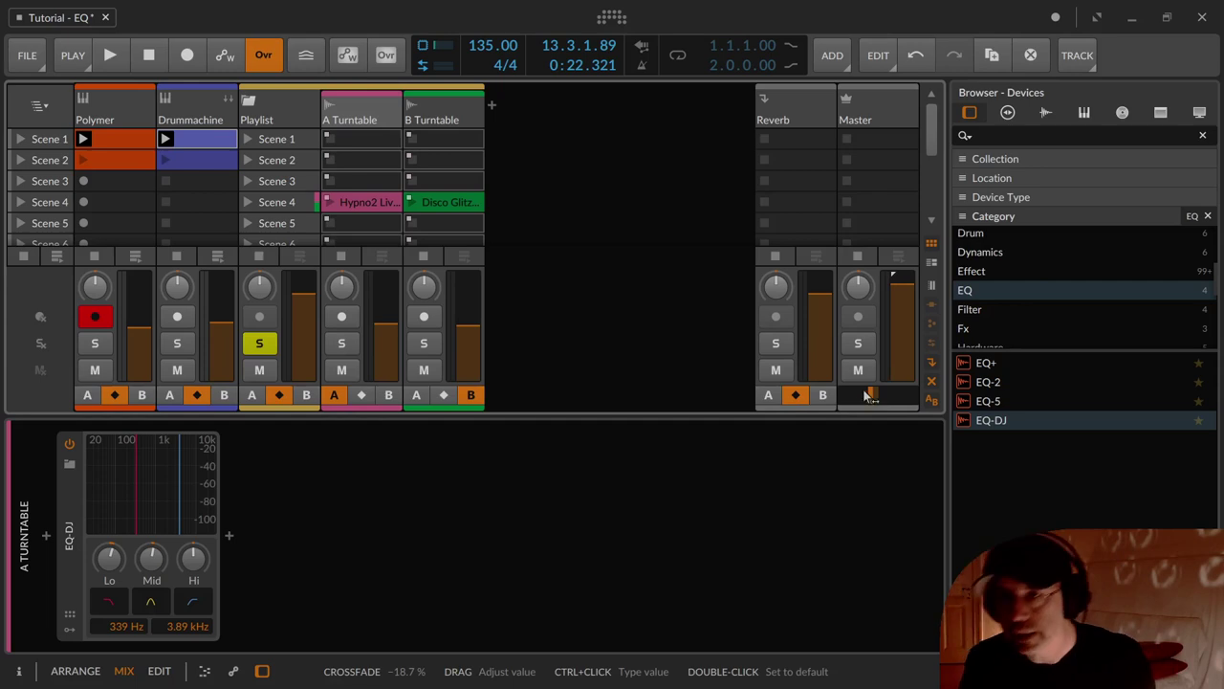
Step: Select the Master track and map its crossfader to a hardware controller
left_click(878, 99)
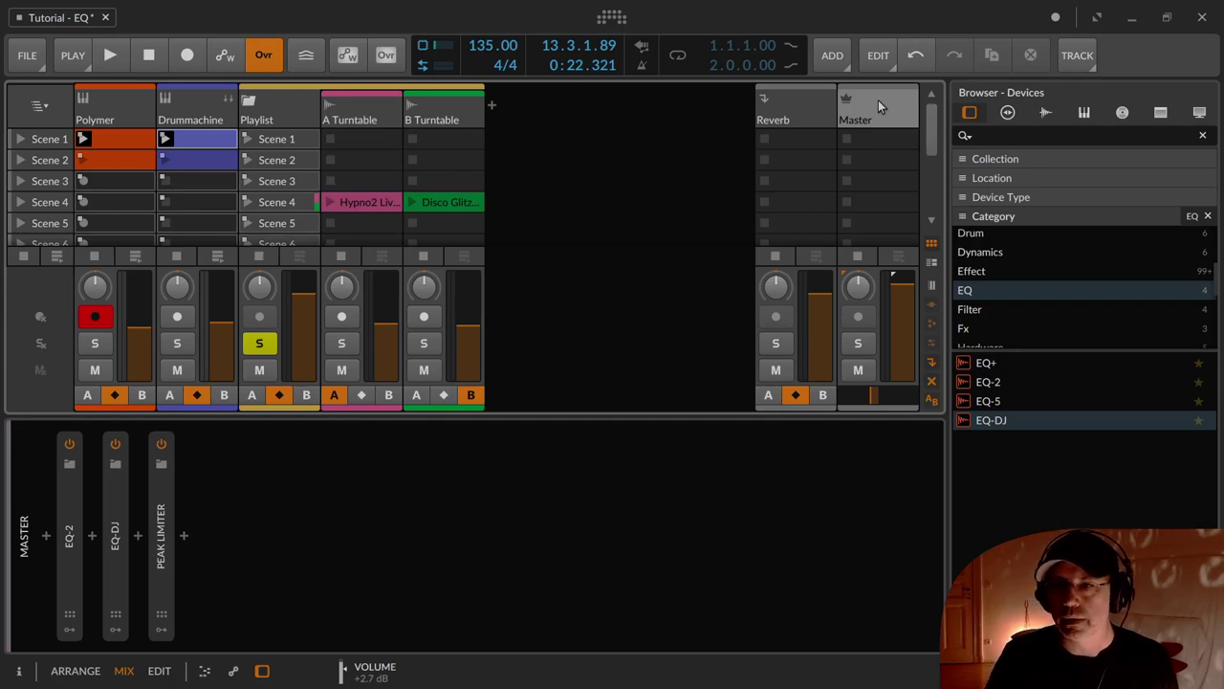
right_click(872, 395)
left_click(924, 430)
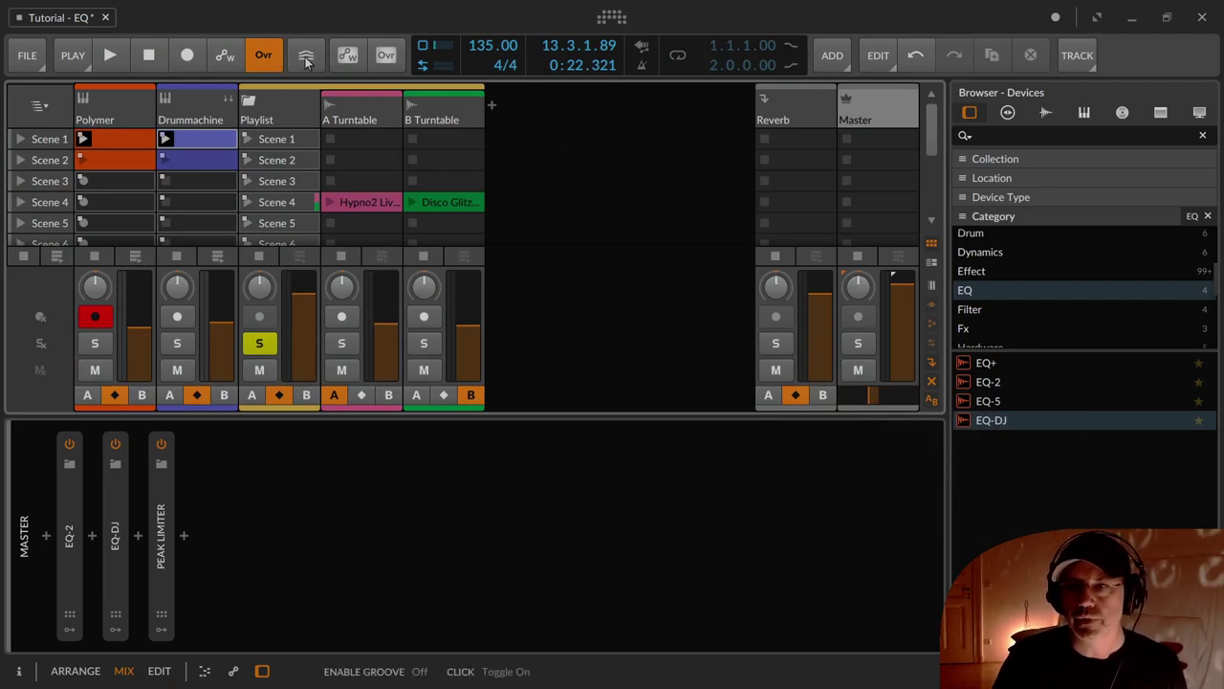
Step: Map the low, mid and high band gains of A Turntable's EQ-DJ to the hardware controller
left_click(359, 115)
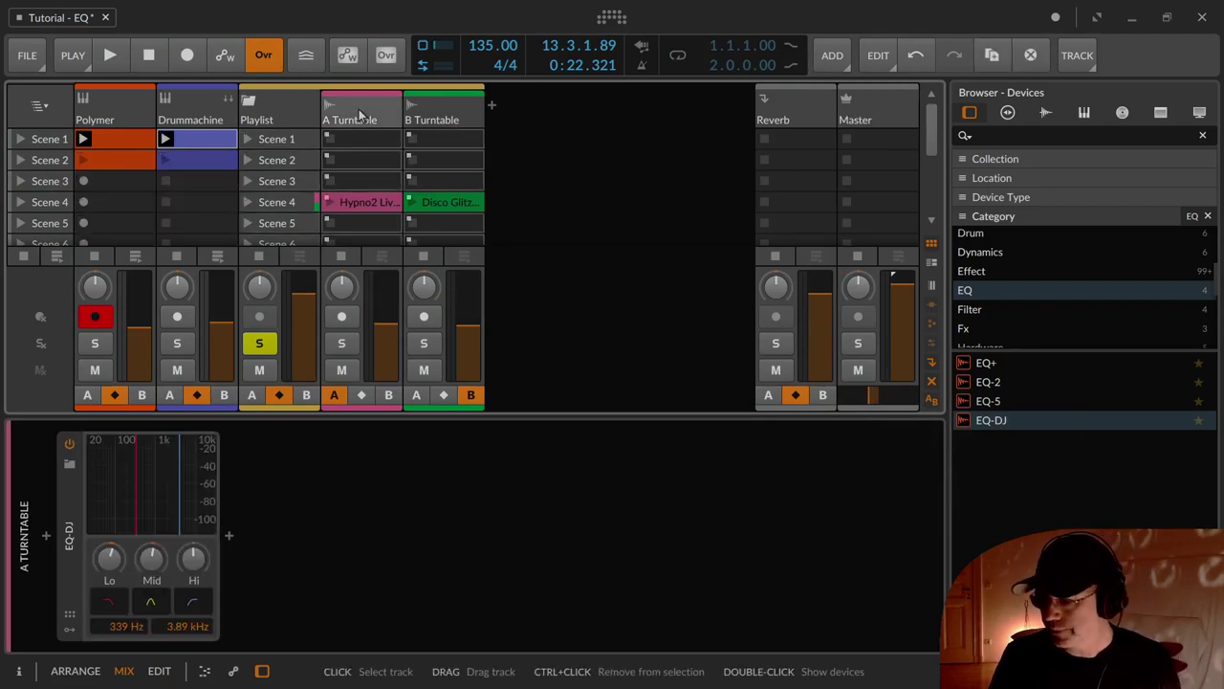
left_click_drag(109, 559, 109, 562)
right_click(109, 562)
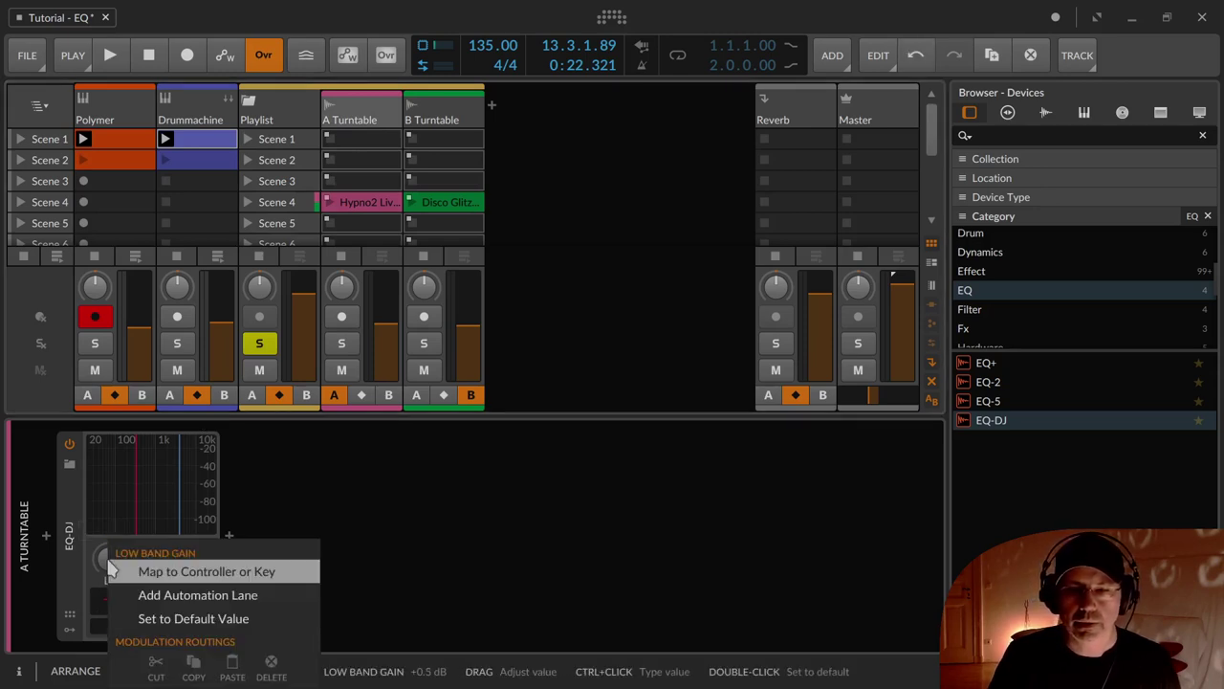
left_click(113, 571)
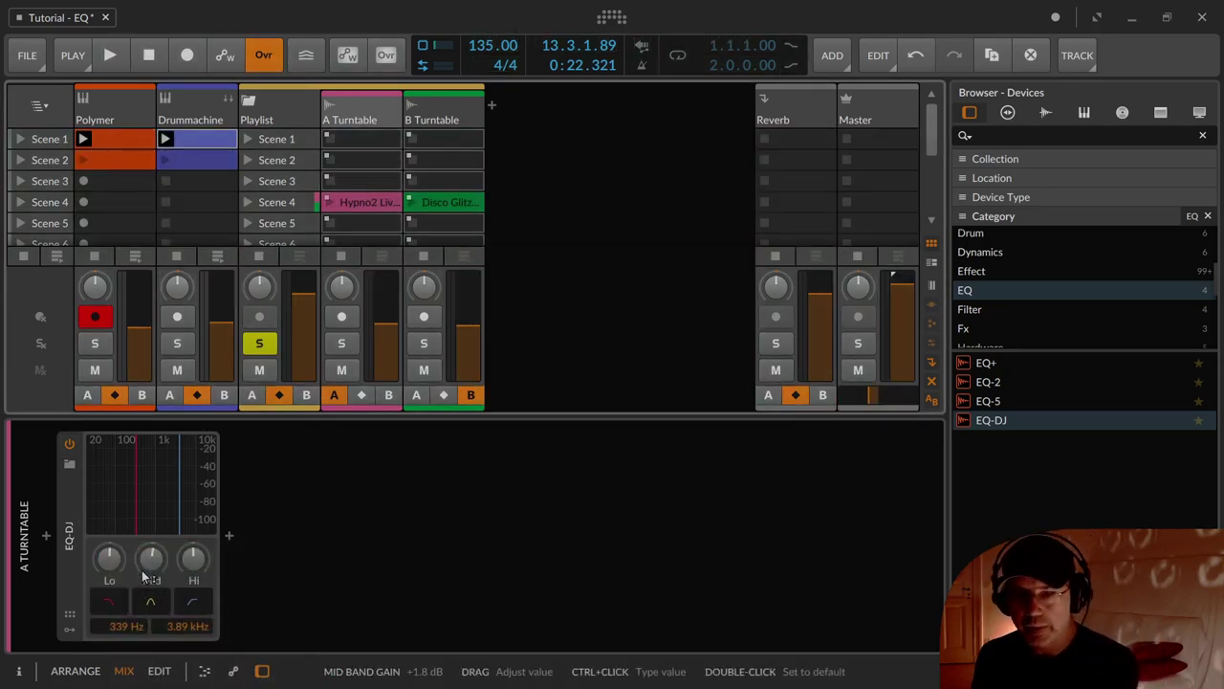
right_click(158, 564)
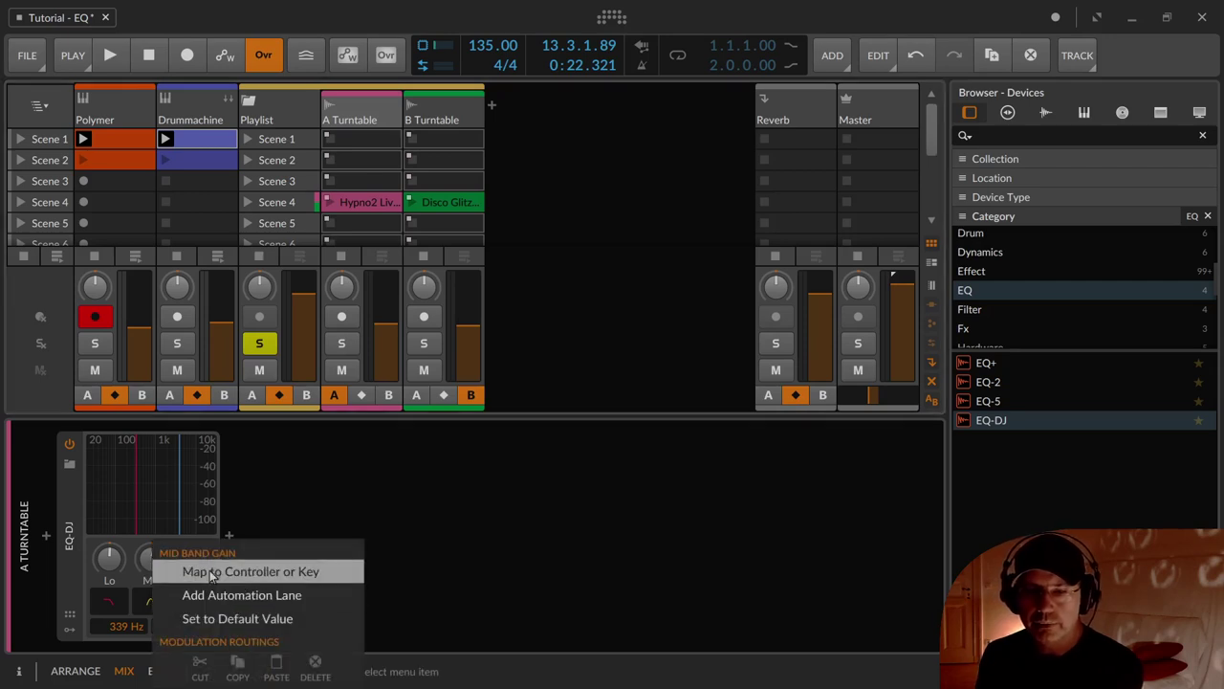
left_click(213, 572)
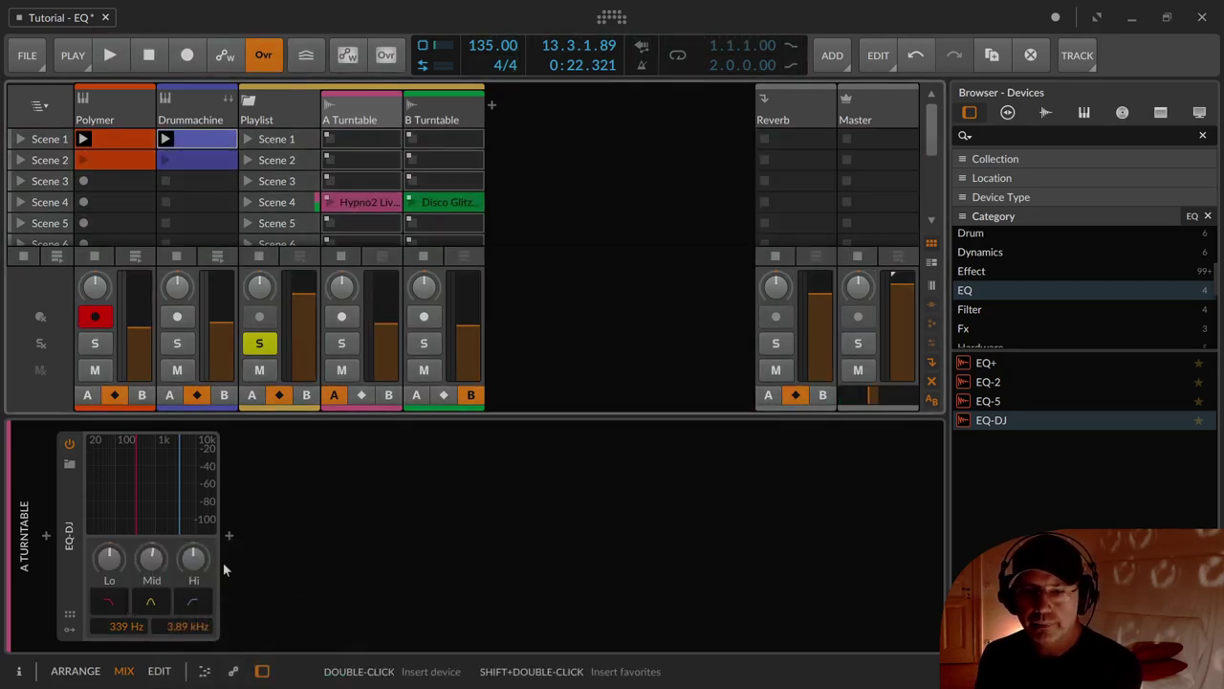
right_click(203, 562)
left_click(240, 571)
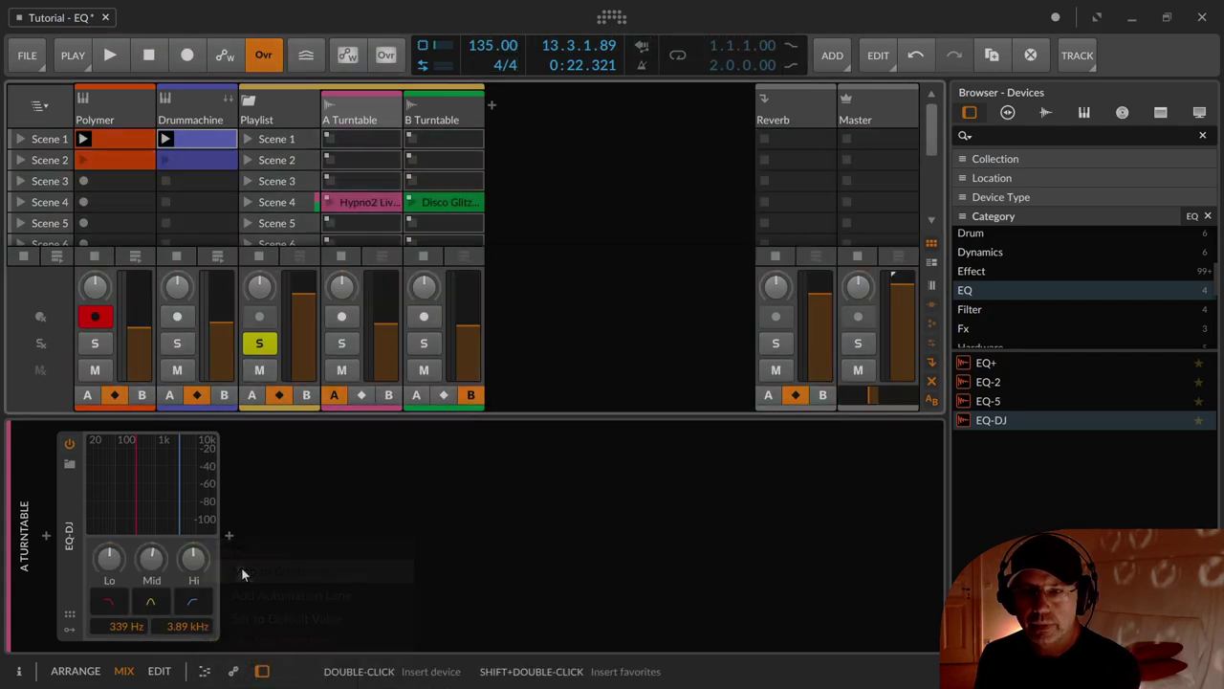
Step: Map the low, mid and high band gains of B Turntable's EQ-DJ to the hardware controller and try the knobs
left_click(471, 120)
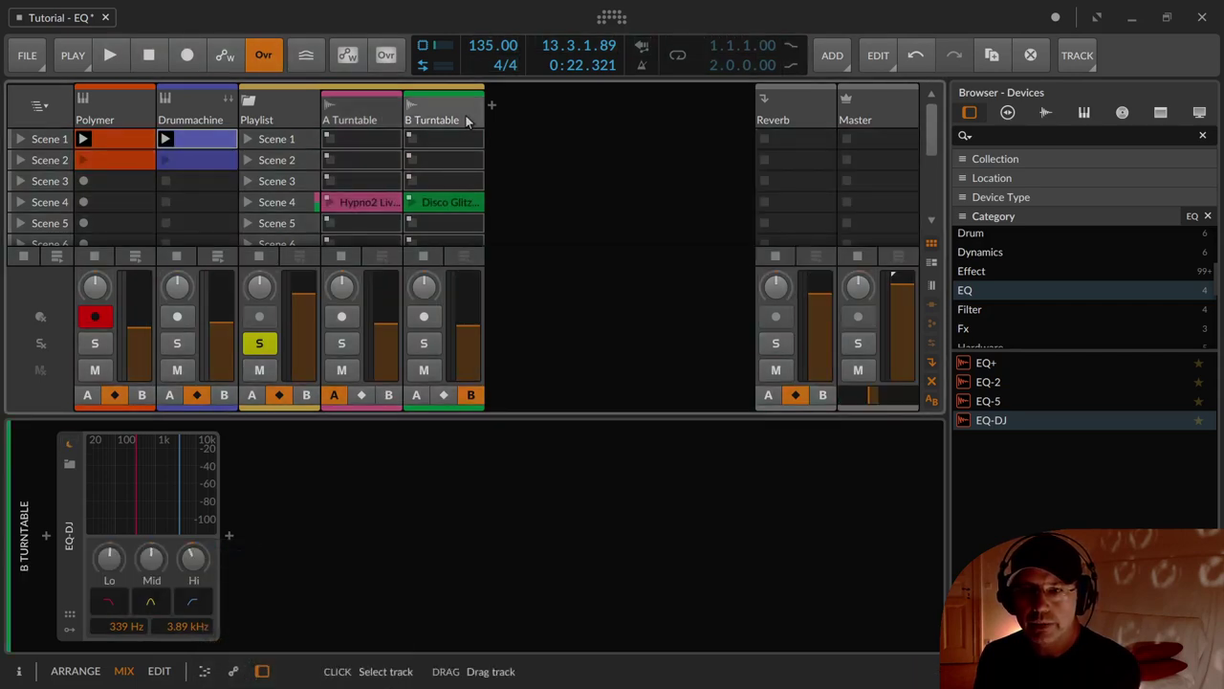
right_click(113, 564)
left_click(143, 571)
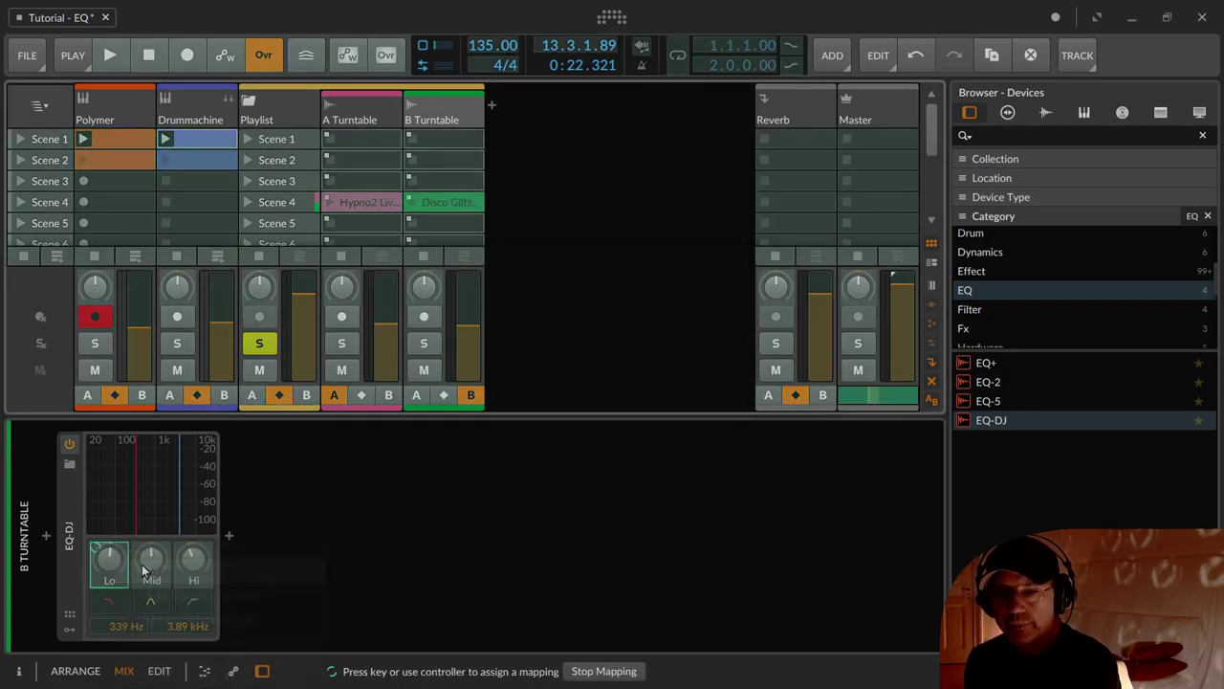
key("Escape")
right_click(160, 563)
left_click(191, 576)
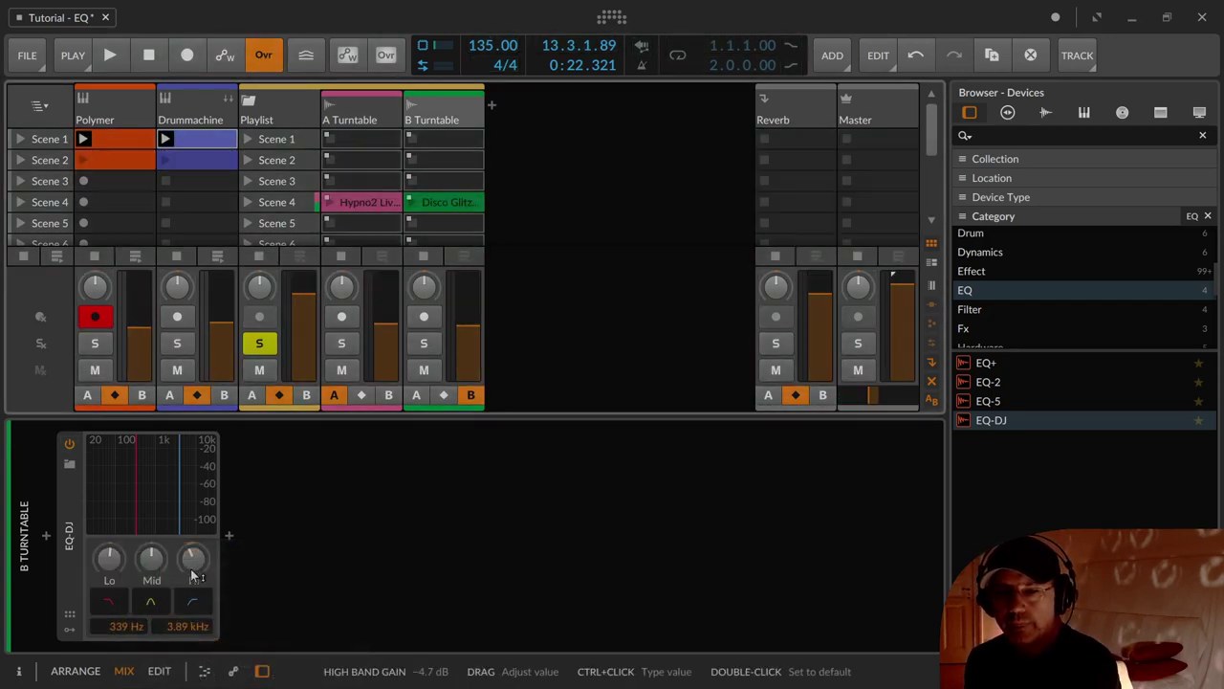
right_click(196, 564)
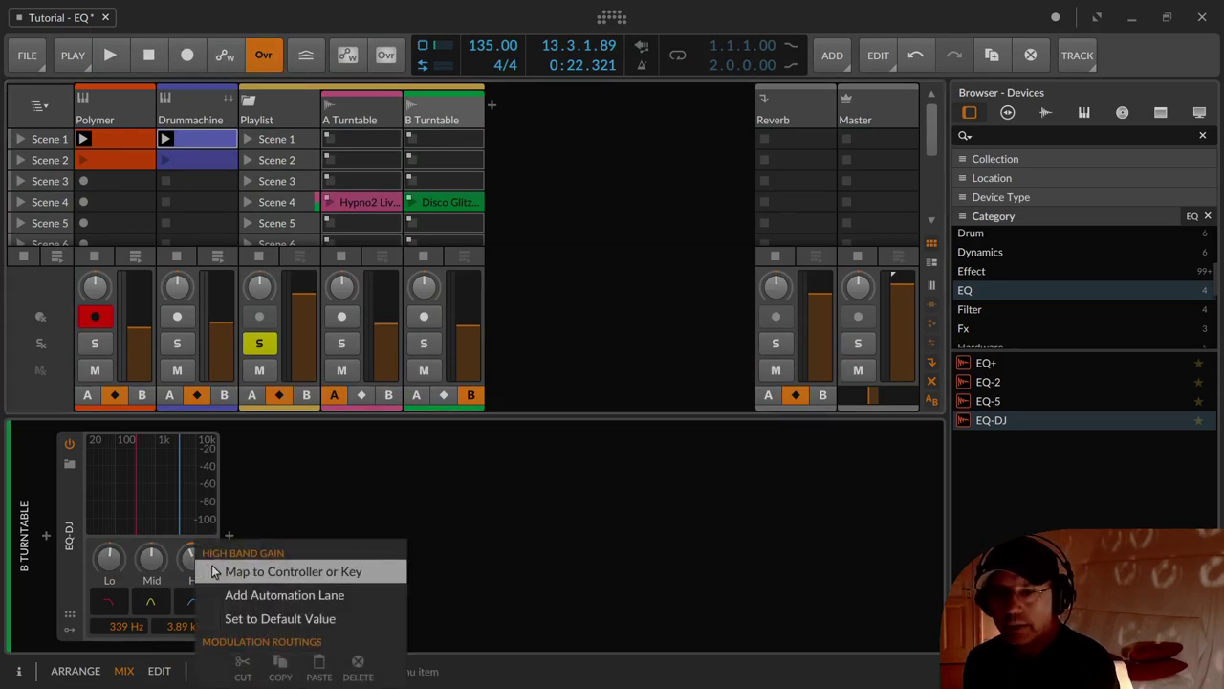
left_click(211, 570)
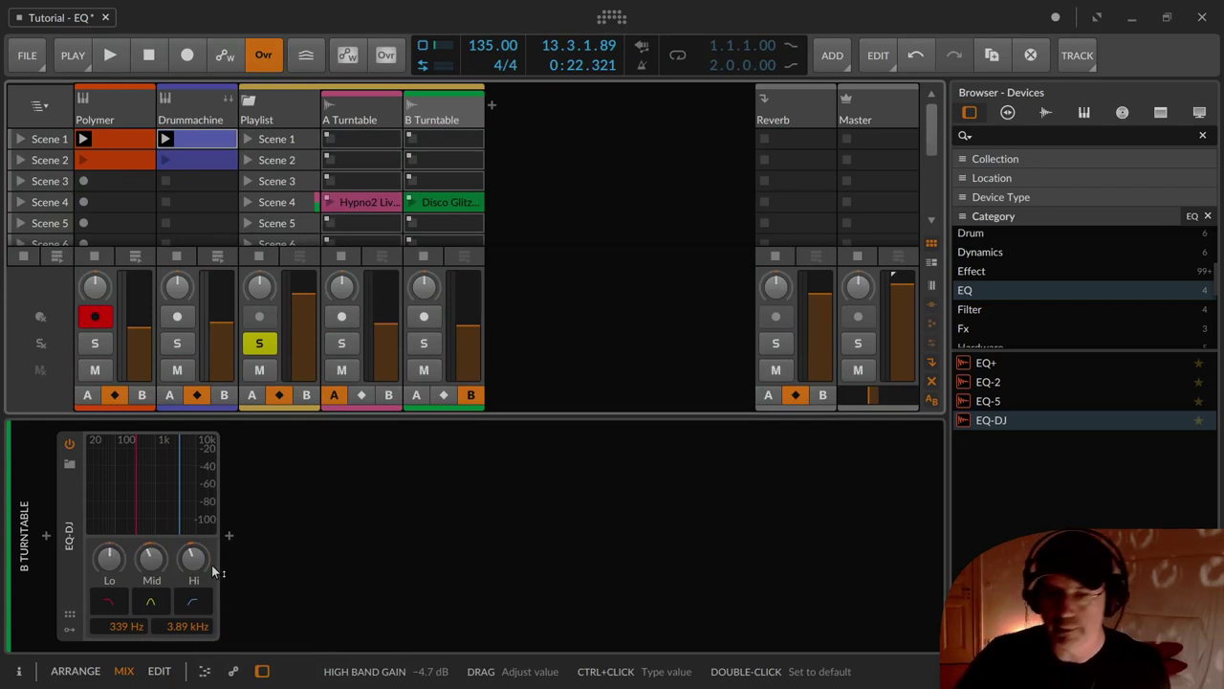
left_click_drag(193, 559, 159, 581)
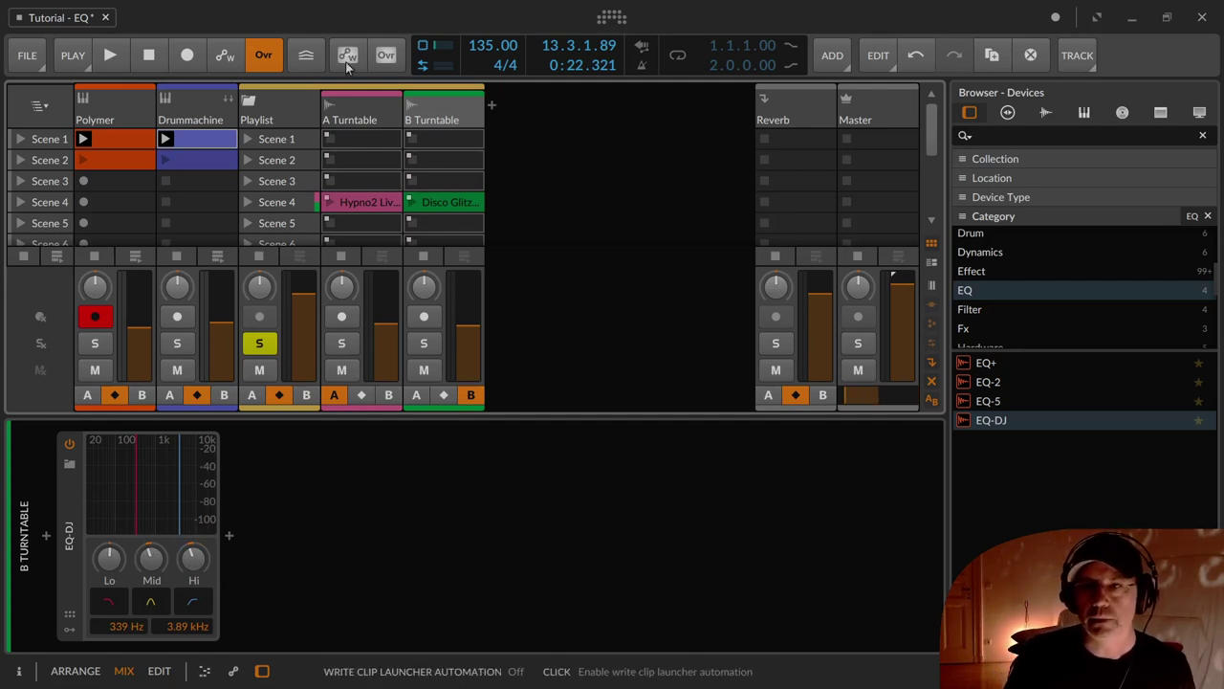
Step: View the EQ-DJ on both turntable tracks and launch Scene 4 of the Playlist group
left_click(360, 118)
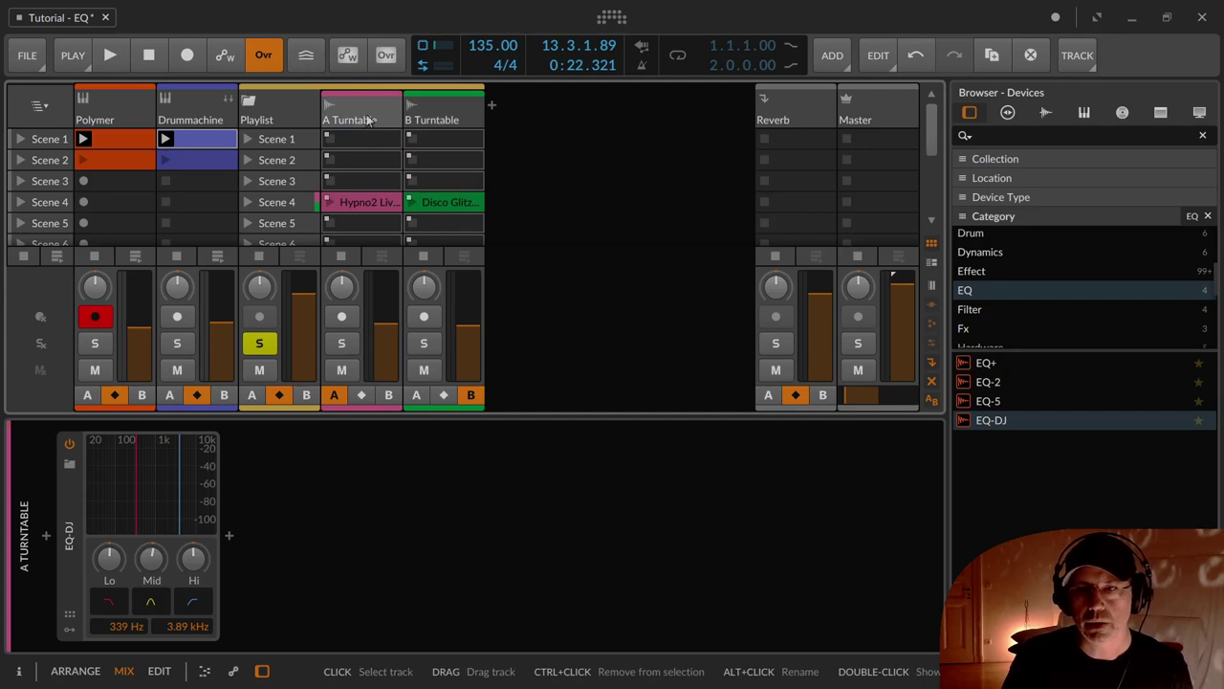
left_click(448, 113)
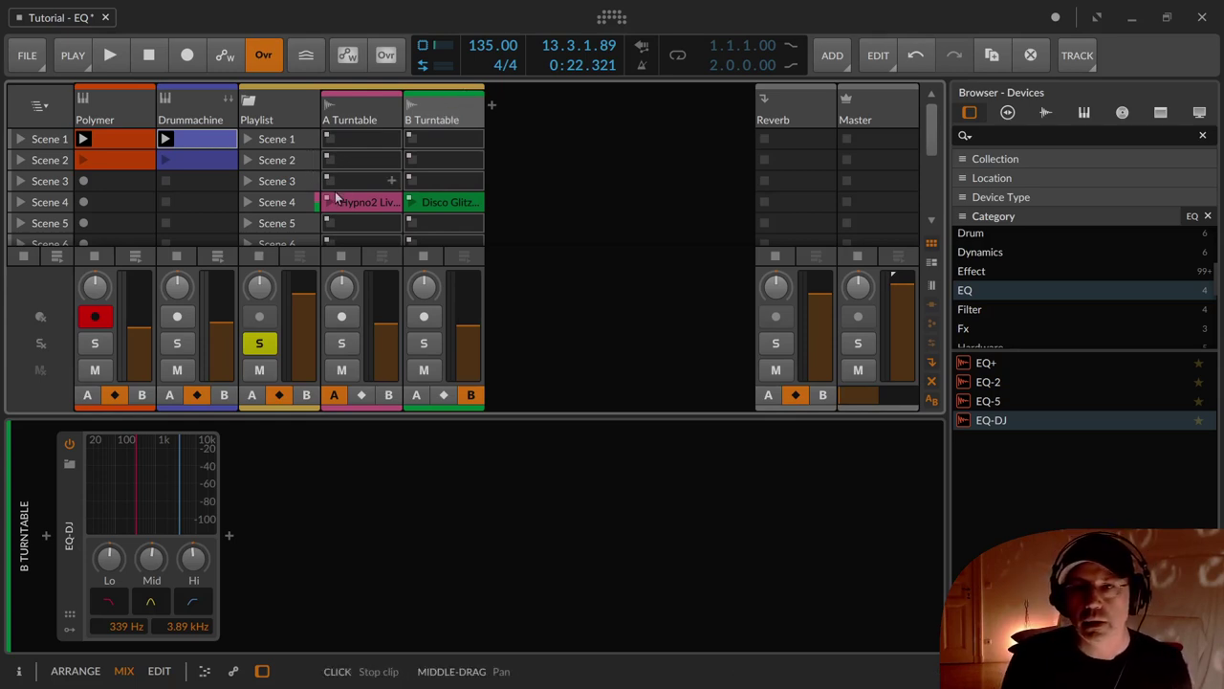
left_click(250, 202)
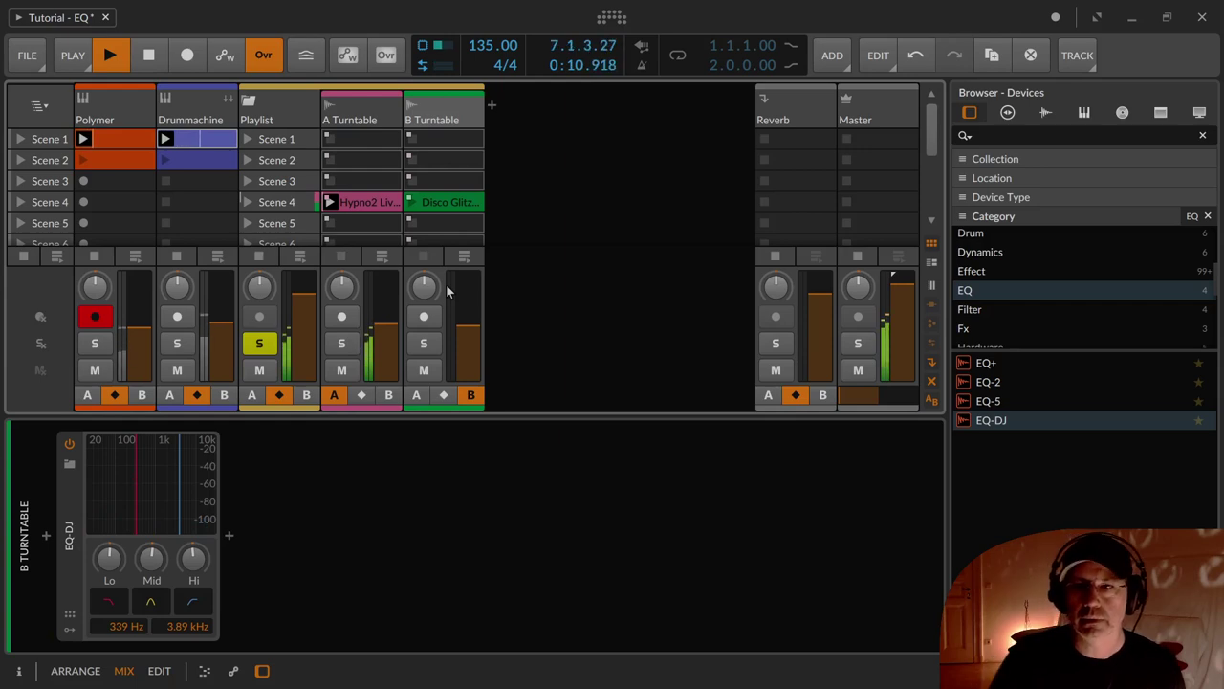
Step: During playback, set the low crossover of A Turntable's EQ-DJ to 238 Hz and move the crossfader fully to B
left_click(366, 115)
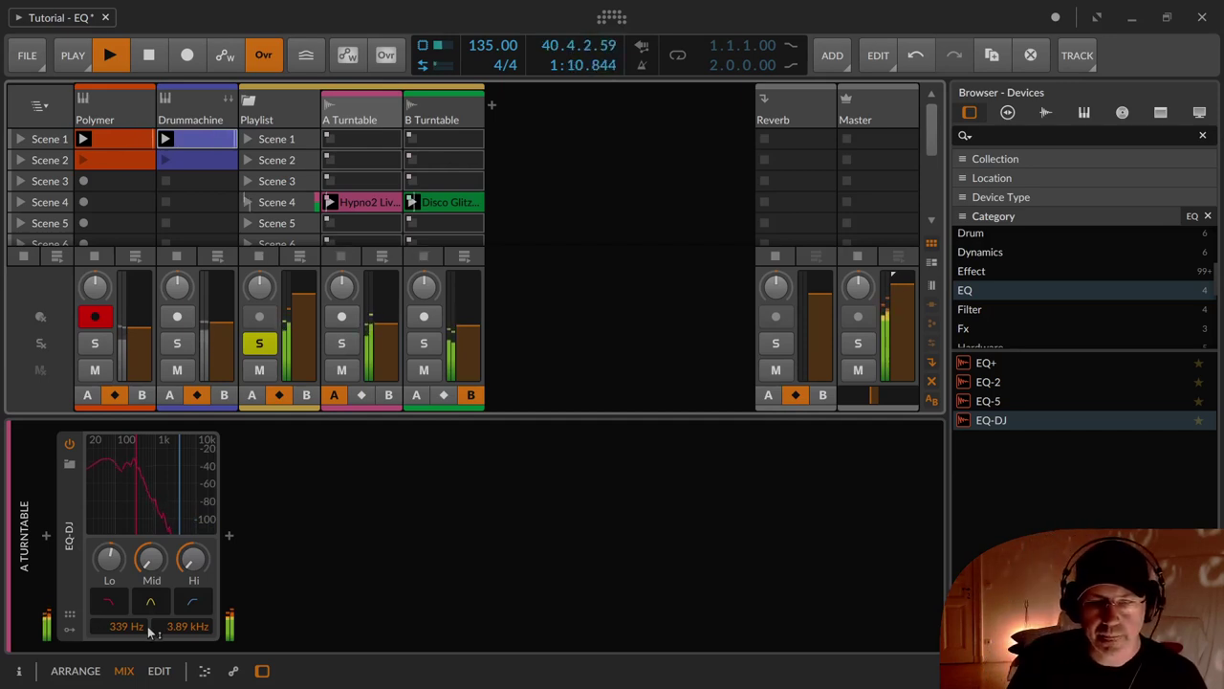
left_click_drag(109, 559, 109, 584)
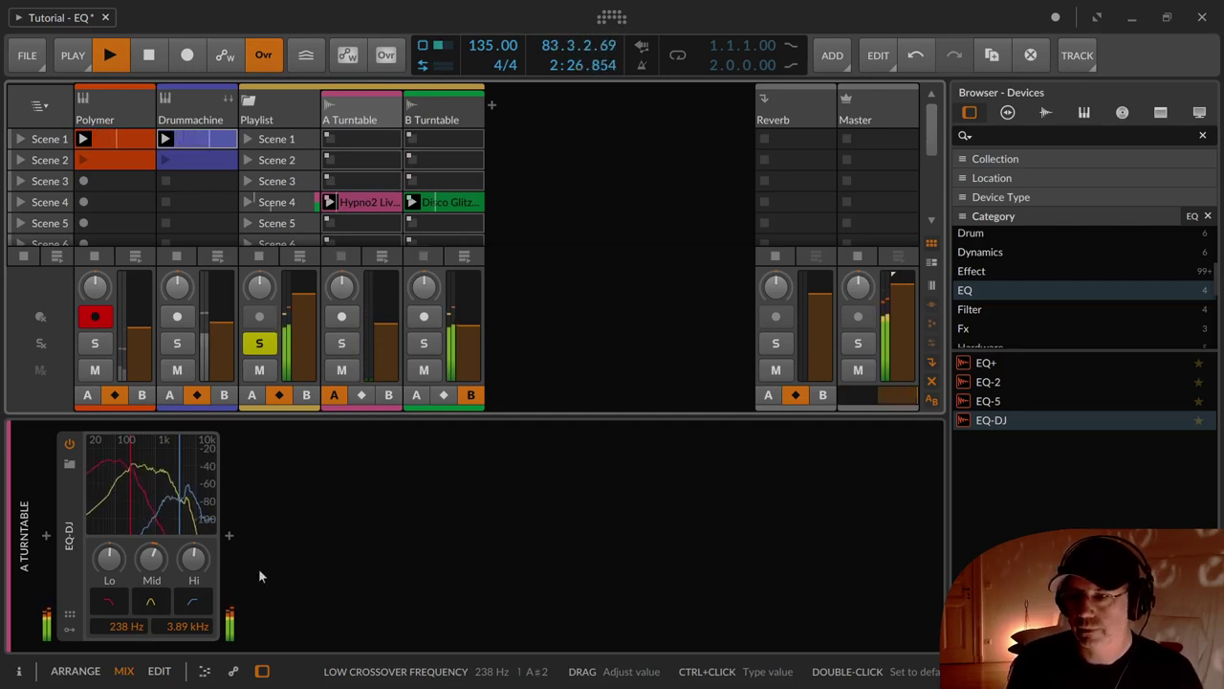
mouse_move(913, 403)
left_mouse_down()
mouse_move(847, 404)
mouse_move(917, 403)
left_mouse_up()
Step: Stop playback and slightly raise the low band gain of A Turntable's EQ-DJ
left_click(793, 468)
key("space")
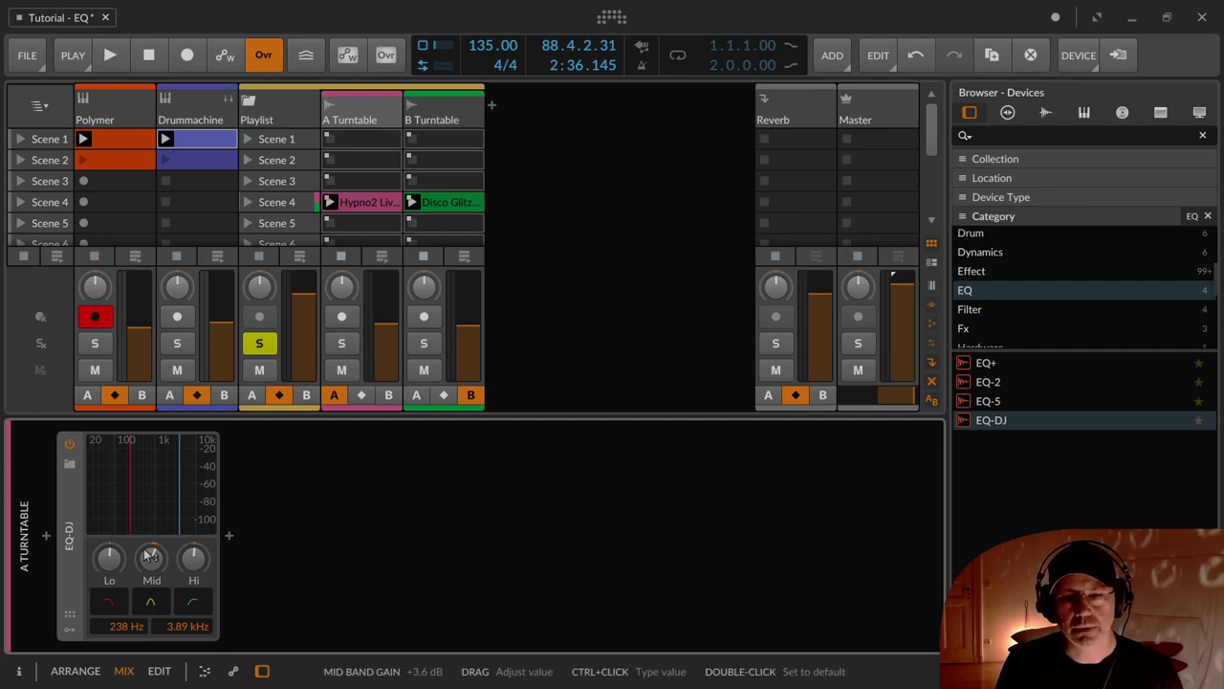
left_click_drag(116, 558, 151, 557)
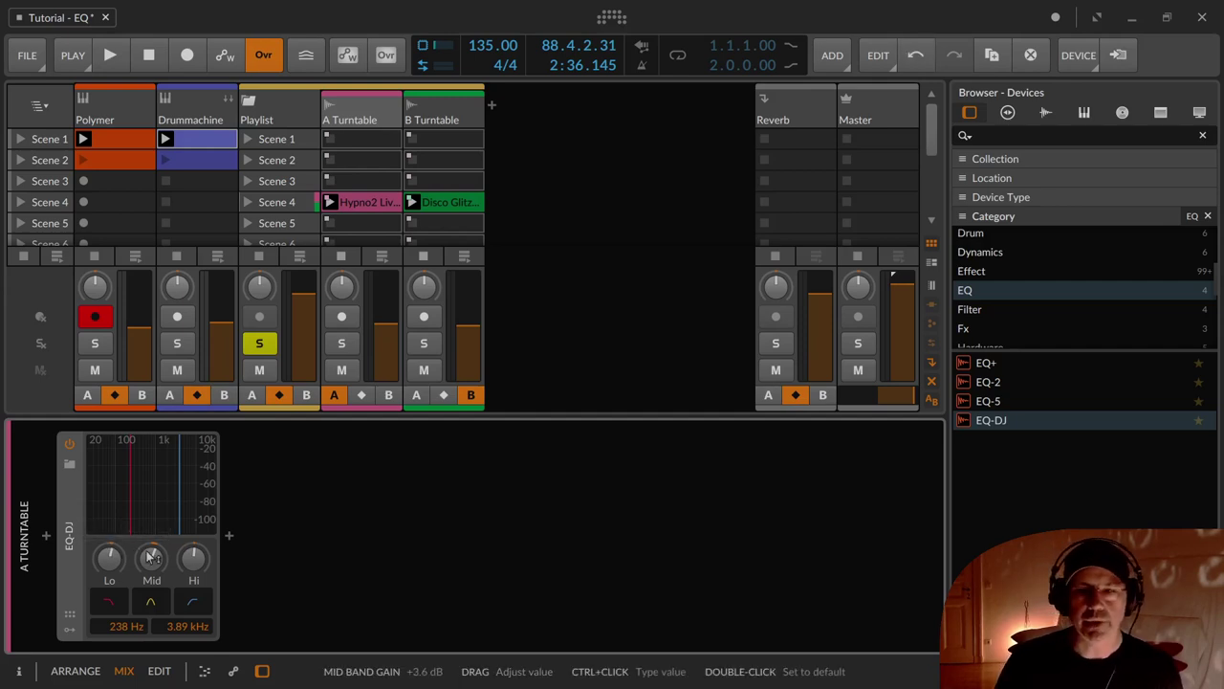